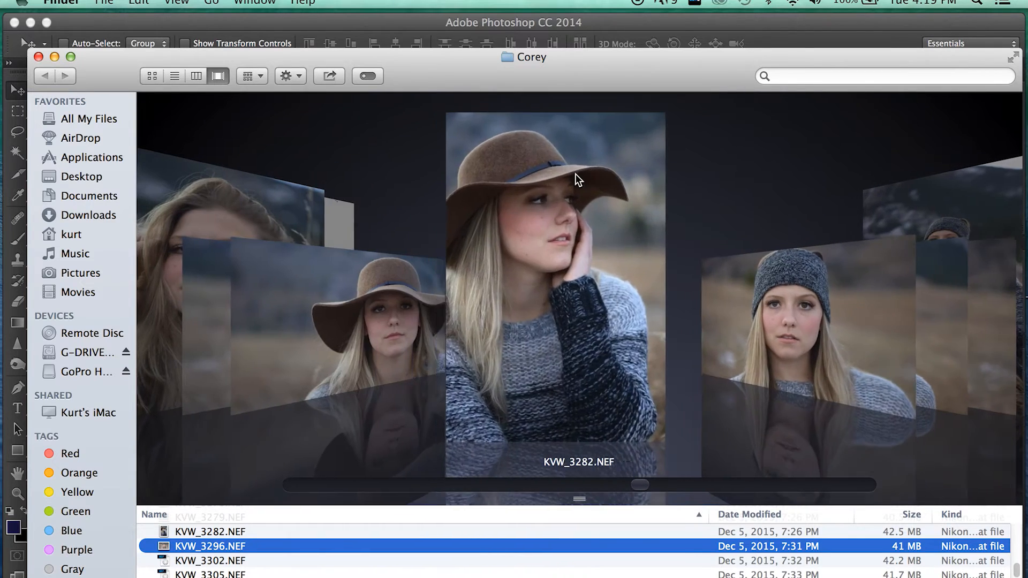
# Step: Open the raw photo KVW_3296.NEF, the close-up portrait of the woman in the grey knit hat
pyautogui.hscroll(3, 572, 173)
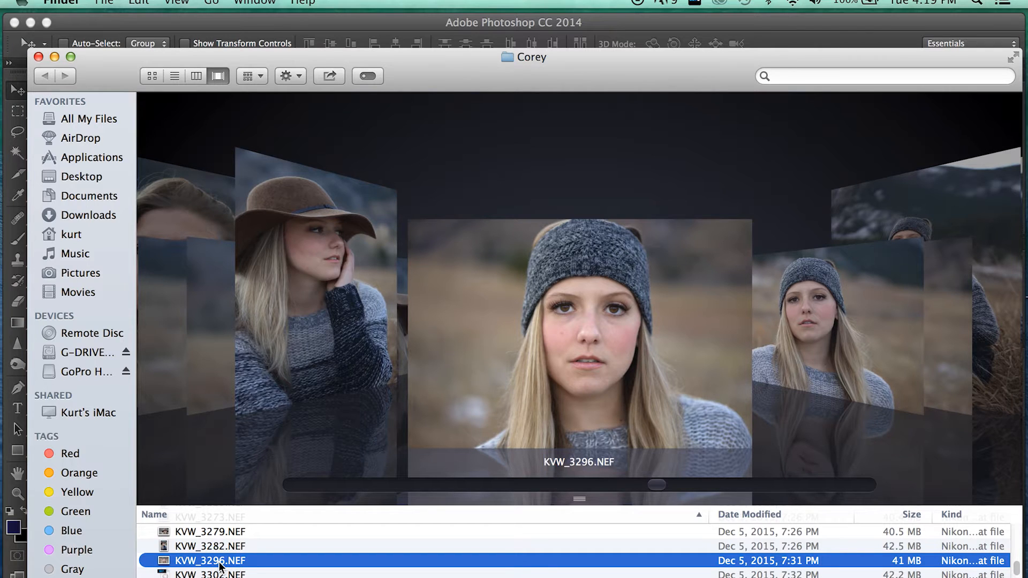
pyautogui.doubleClick(219, 561)
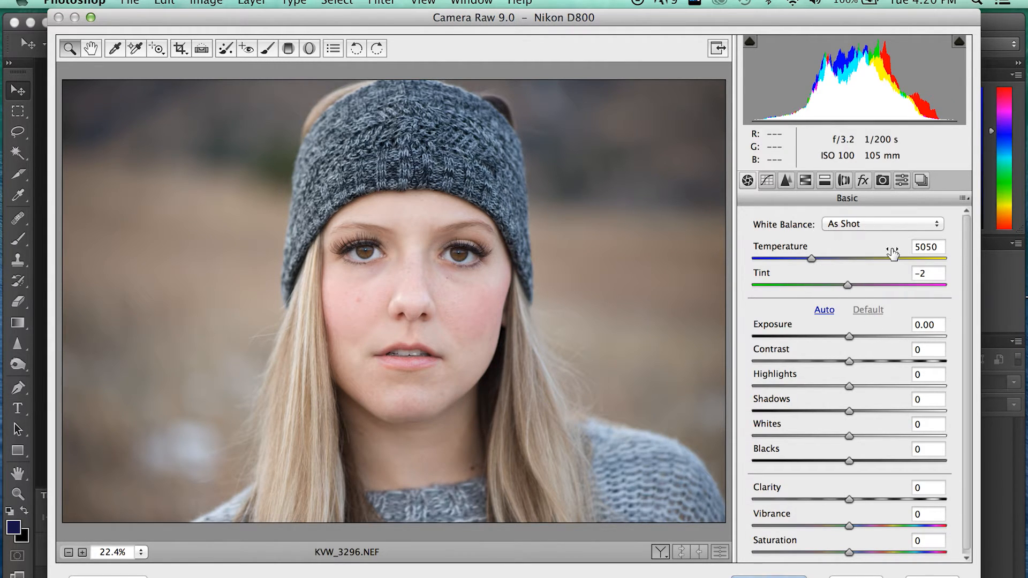
# Step: Set the raw photo's Temperature to 5200, Exposure to +0.10, Contrast to +3 and Highlights to -4
pyautogui.moveTo(812, 258)
pyautogui.mouseDown()
pyautogui.moveTo(799, 260)
pyautogui.moveTo(814, 259)
pyautogui.mouseUp()
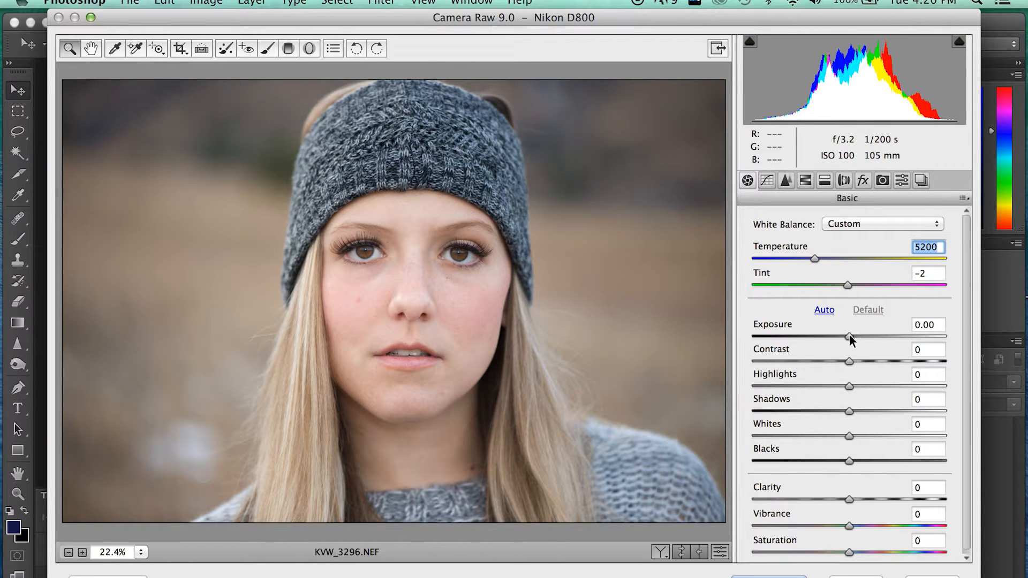
pyautogui.moveTo(847, 337); pyautogui.dragTo(853, 361)
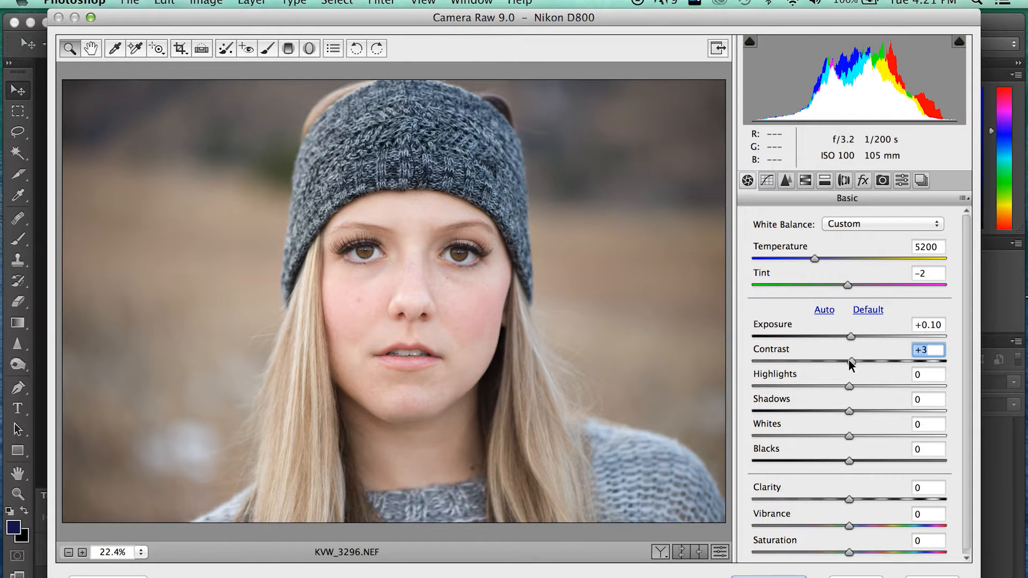
pyautogui.moveTo(847, 386); pyautogui.dragTo(847, 409)
# Step: Try small Shadows and Whites changes, set both back to 0, and open the raw photo for layer editing
pyautogui.click(847, 411)
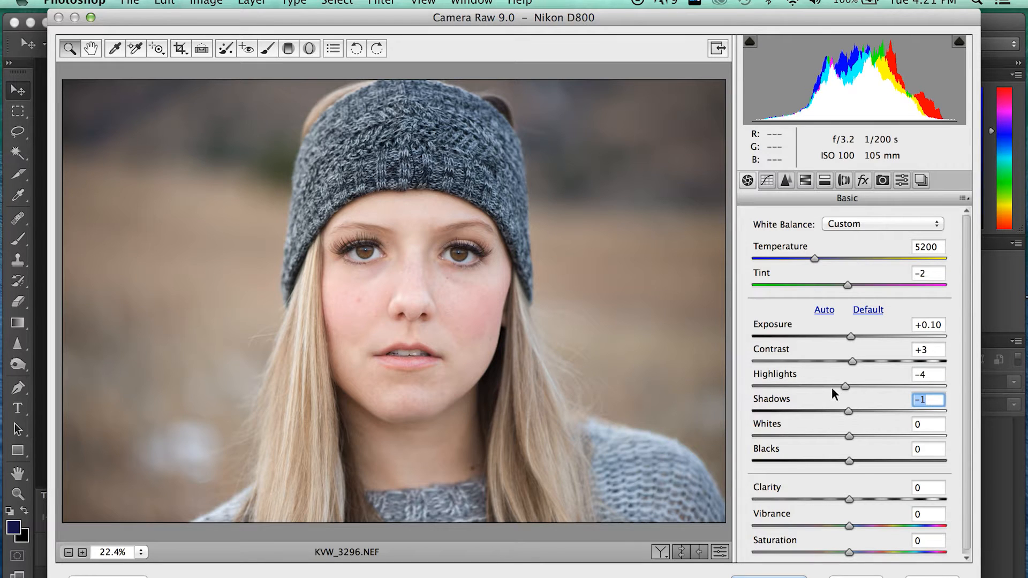
pyautogui.write('0')
pyautogui.moveTo(847, 435)
pyautogui.mouseDown()
pyautogui.moveTo(796, 432)
pyautogui.moveTo(873, 436)
pyautogui.moveTo(860, 435)
pyautogui.mouseUp()
pyautogui.write('0')
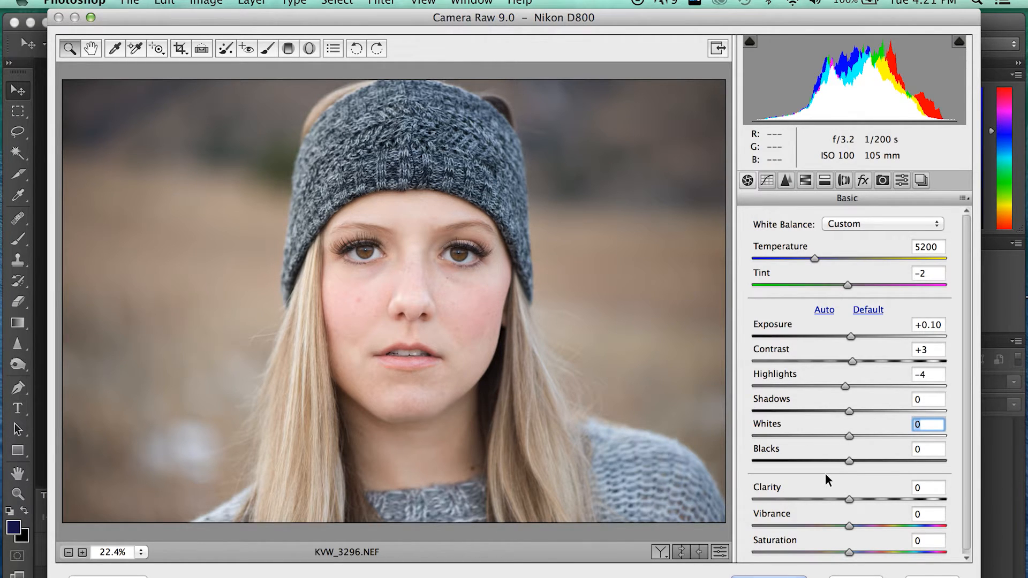
pyautogui.scroll(-1, 825, 474)
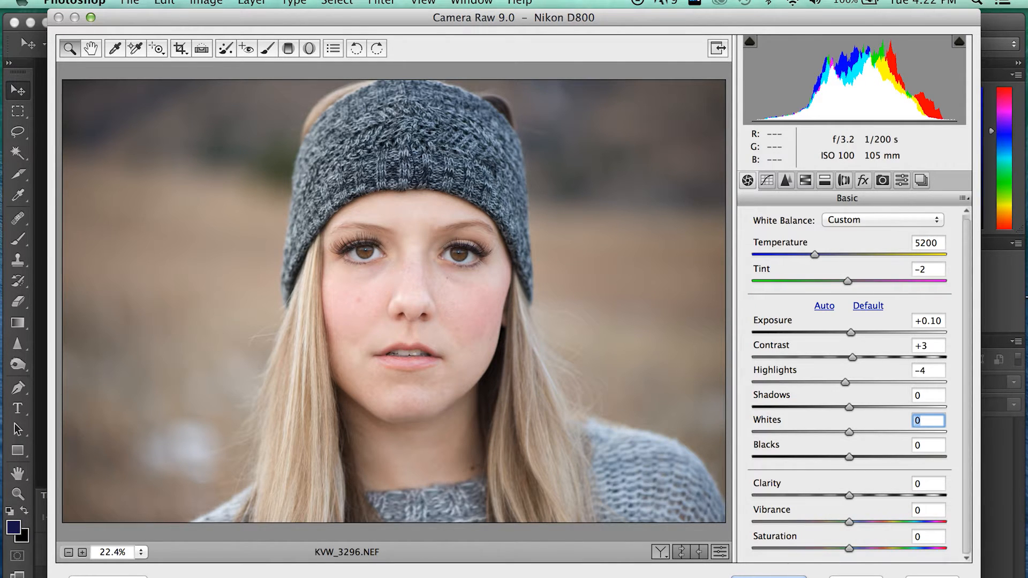
pyautogui.click(769, 576)
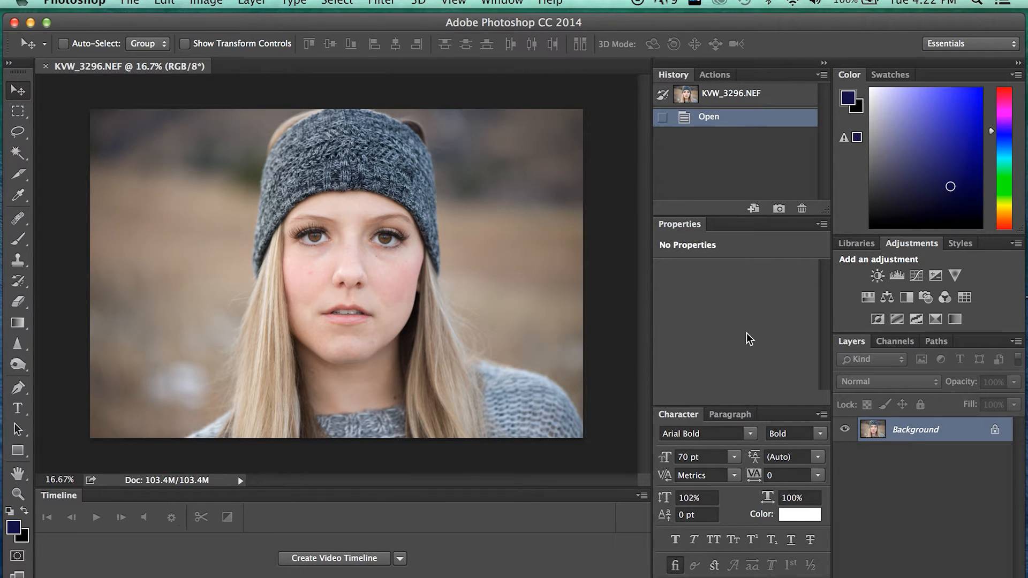
# Step: Convert the locked background into a regular layer named "Background"
pyautogui.doubleClick(905, 431)
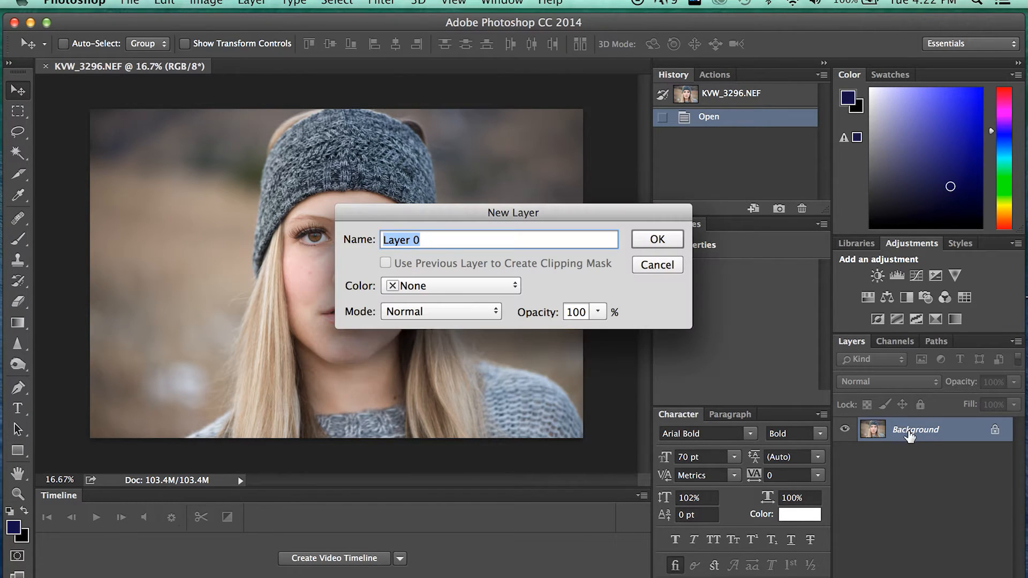
pyautogui.write('Bac')
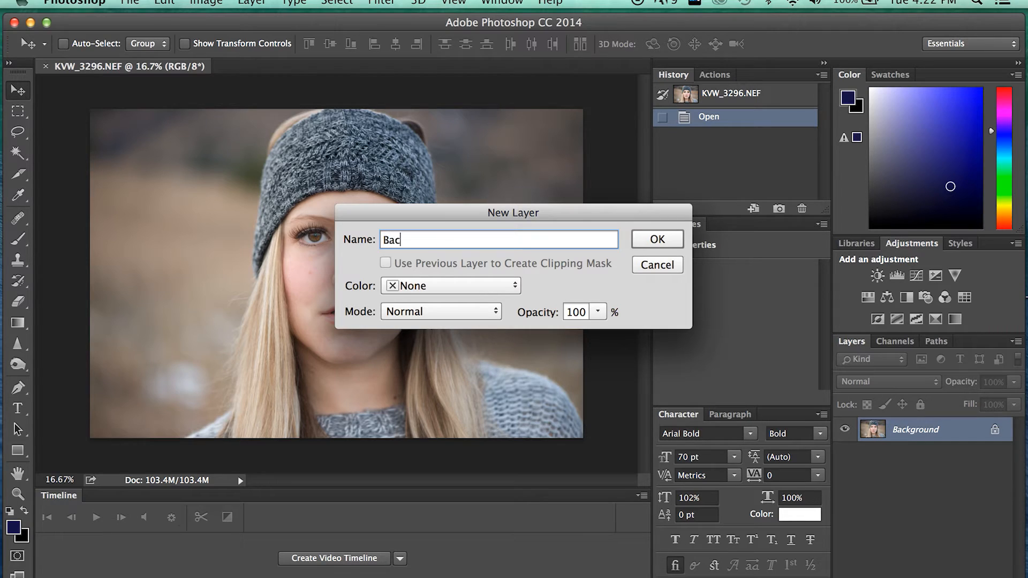
pyautogui.write('kground')
pyautogui.press('Return')
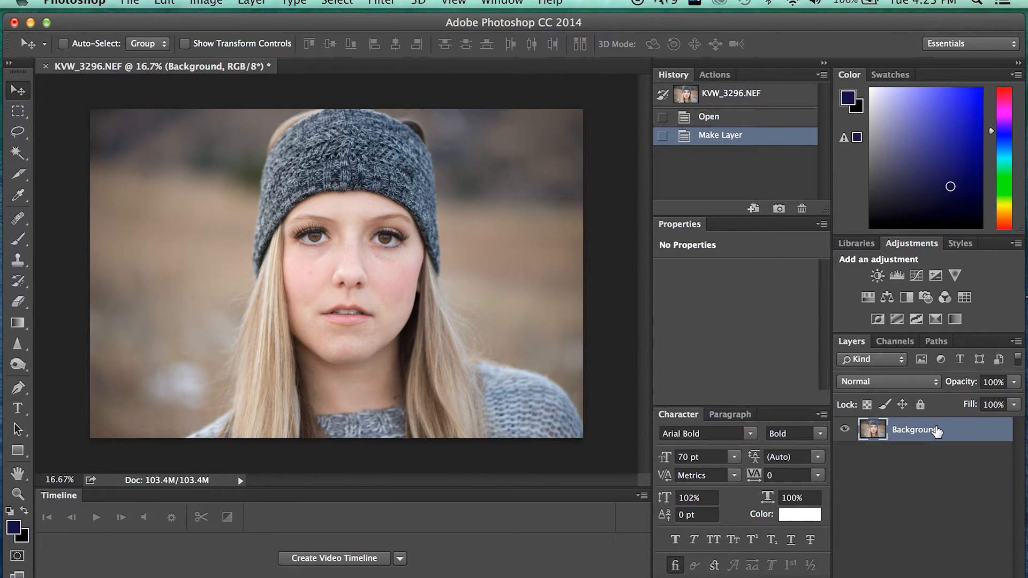
# Step: Add a new layer, stamp the visible image onto it, and rename it "background copy"
pyautogui.press('super+shift+alt+n')
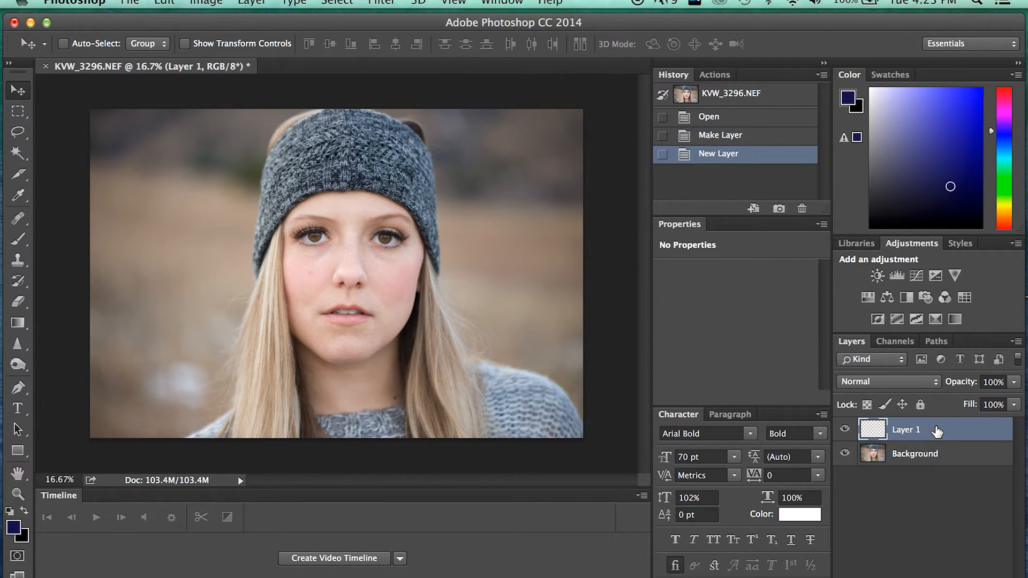
pyautogui.press('super+shift+alt+e')
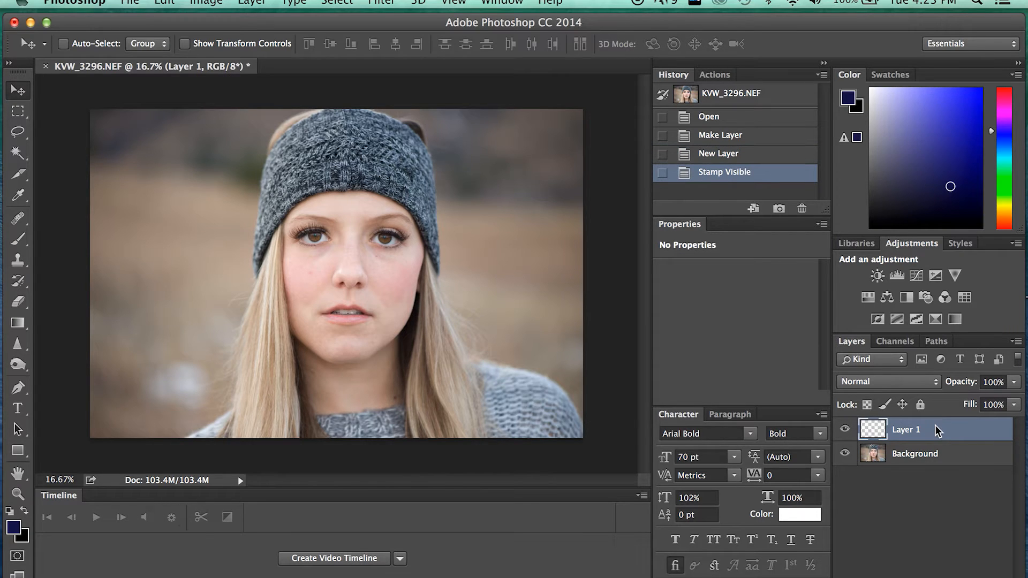
pyautogui.doubleClick(900, 429)
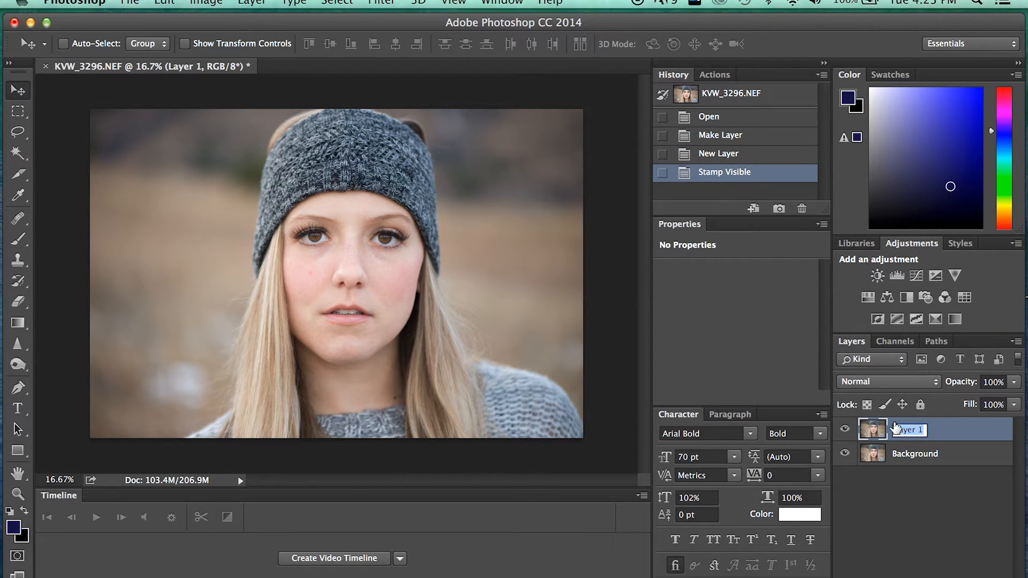
pyautogui.write('back')
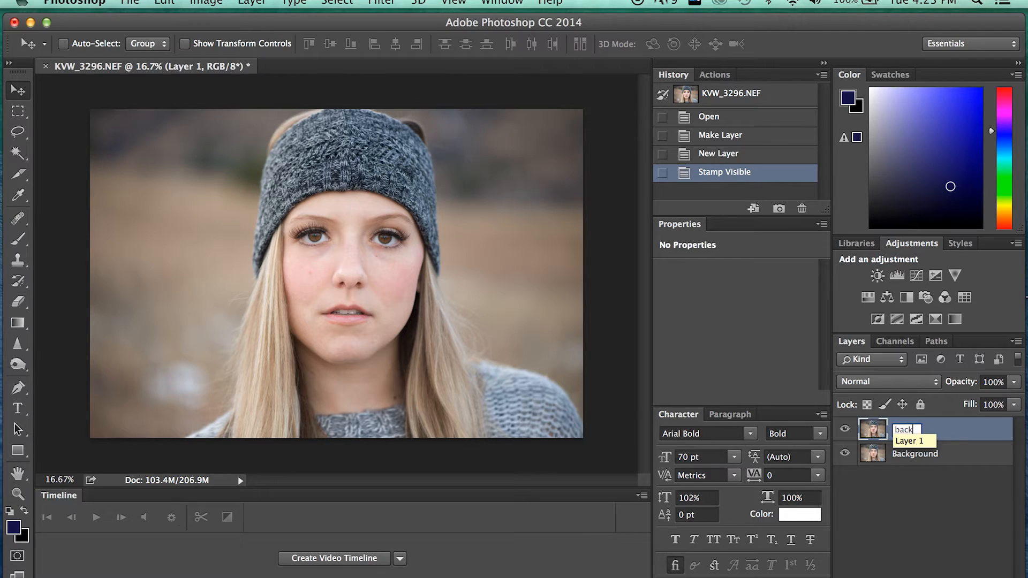
pyautogui.write('ground copy')
pyautogui.press('Return')
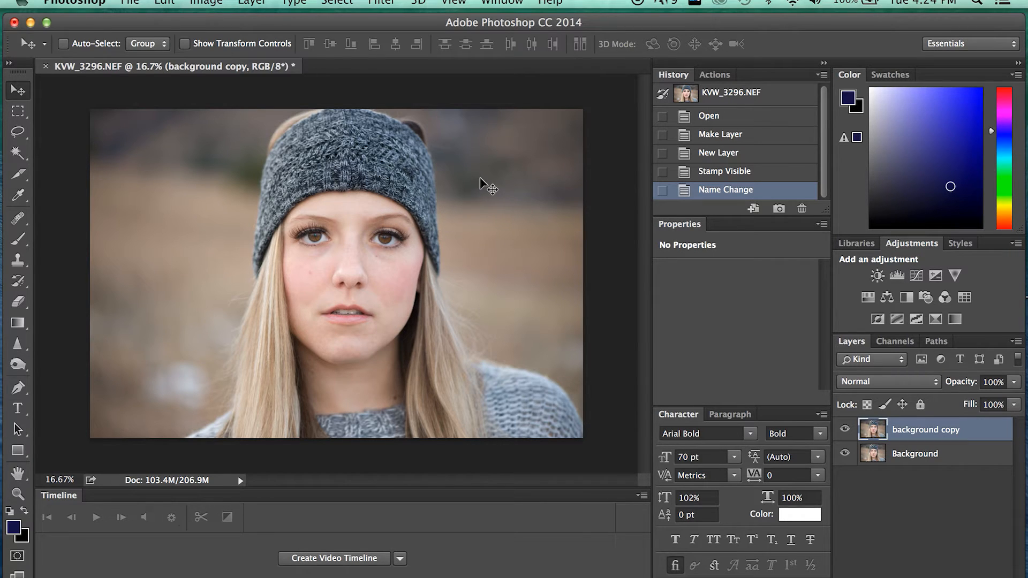
# Step: Run the Color Cast Correction action from the Light Shapers Magazine set on the background copy layer
pyautogui.click(719, 77)
pyautogui.moveTo(826, 154)
pyautogui.mouseDown()
pyautogui.moveTo(824, 183)
pyautogui.moveTo(825, 153)
pyautogui.mouseUp()
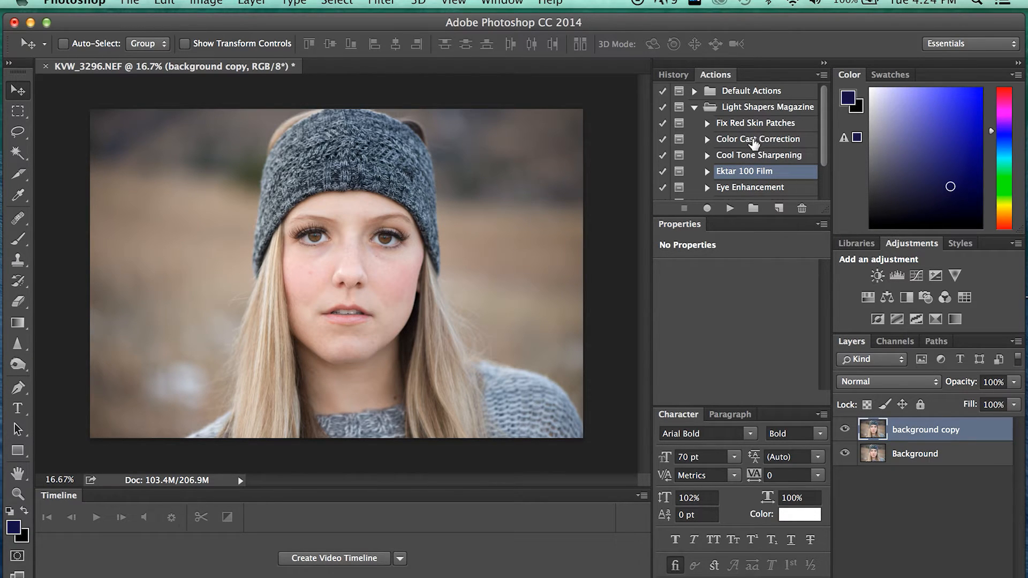
pyautogui.click(746, 143)
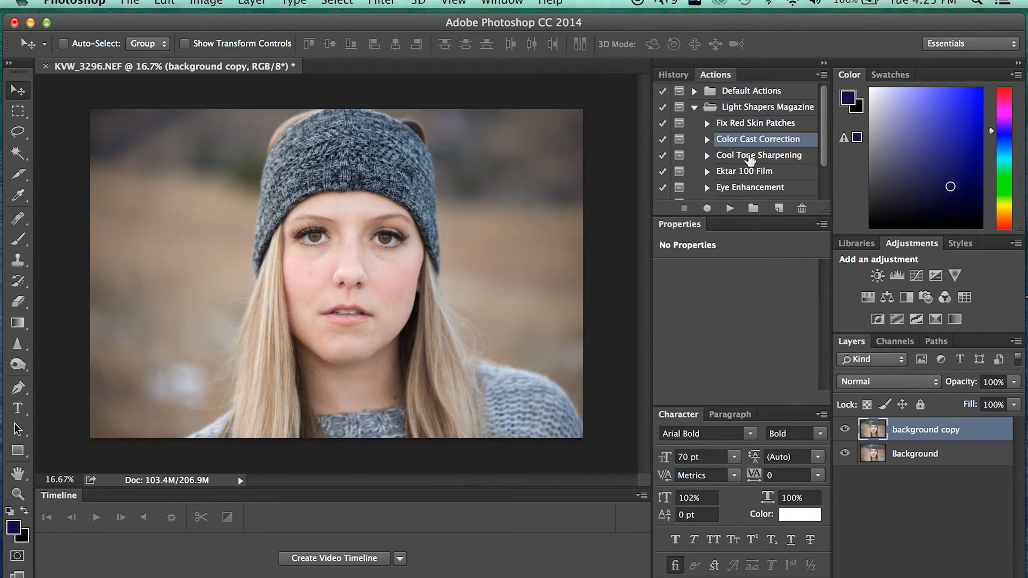
pyautogui.click(730, 209)
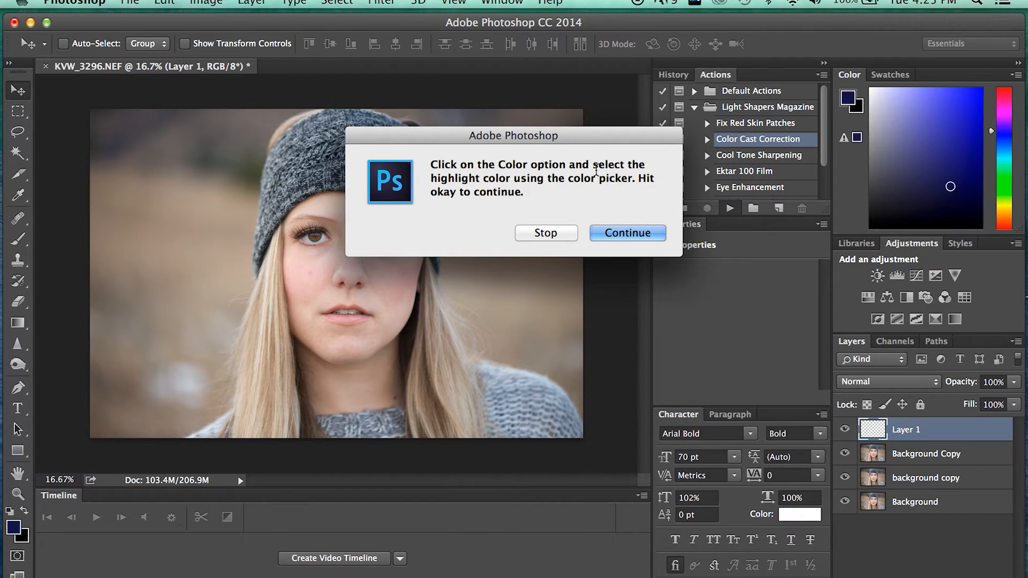
# Step: Sample the highlight colour e2d0c7 from the bright skin of the forehead and apply it as the action's highlight fill
pyautogui.click(630, 233)
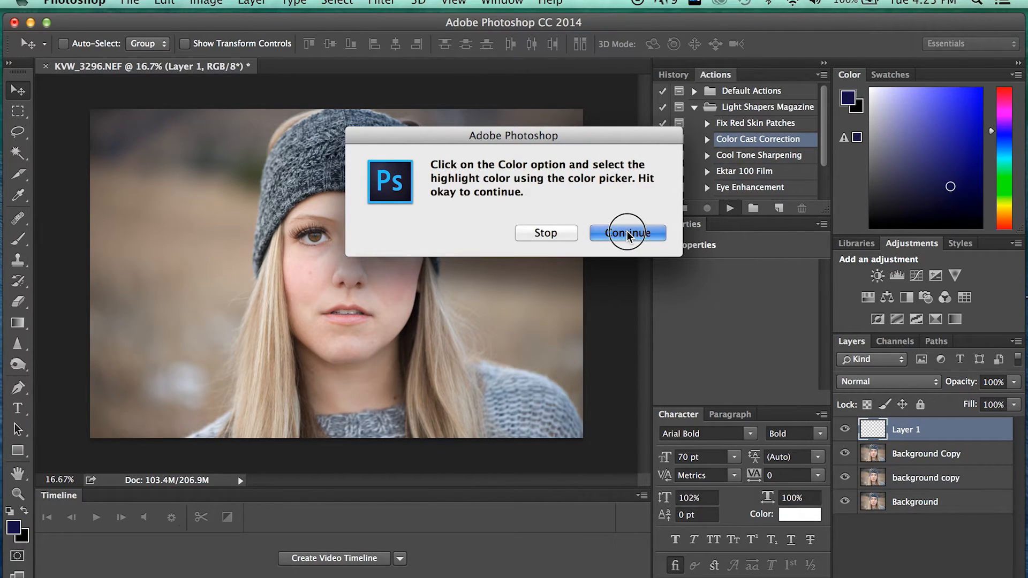
pyautogui.click(268, 307)
pyautogui.click(252, 307)
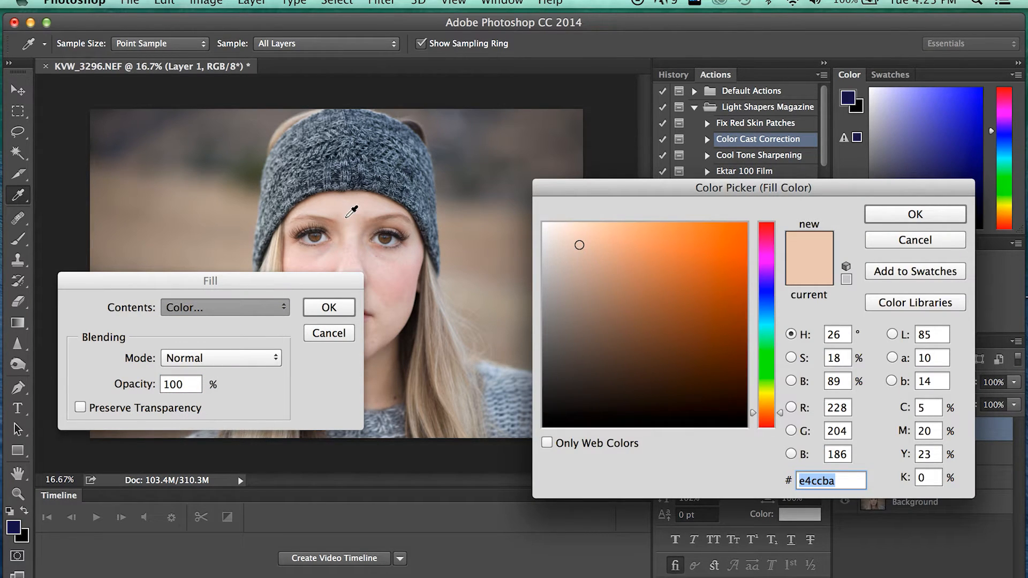
pyautogui.moveTo(339, 207); pyautogui.dragTo(330, 209)
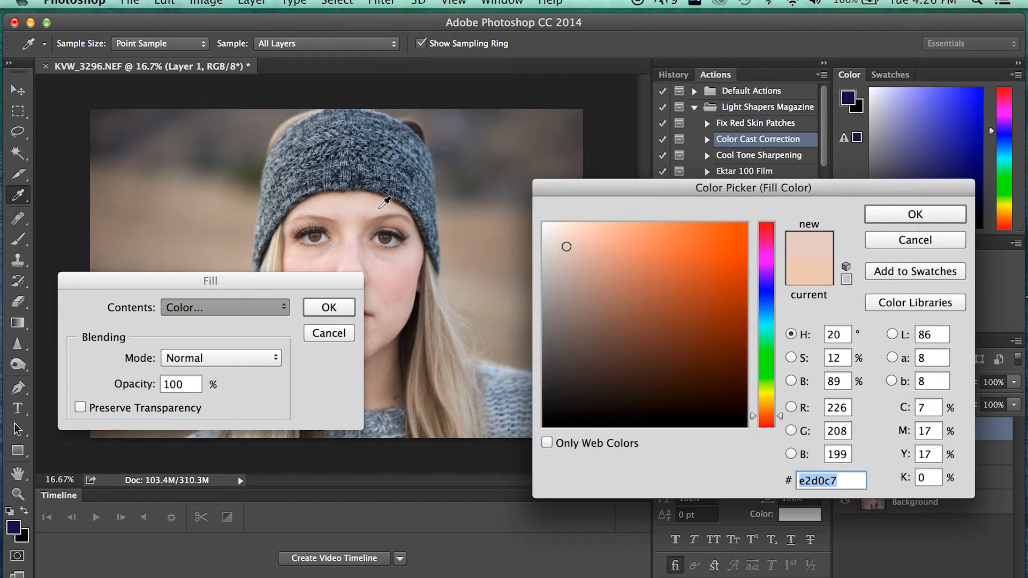
pyautogui.click(903, 214)
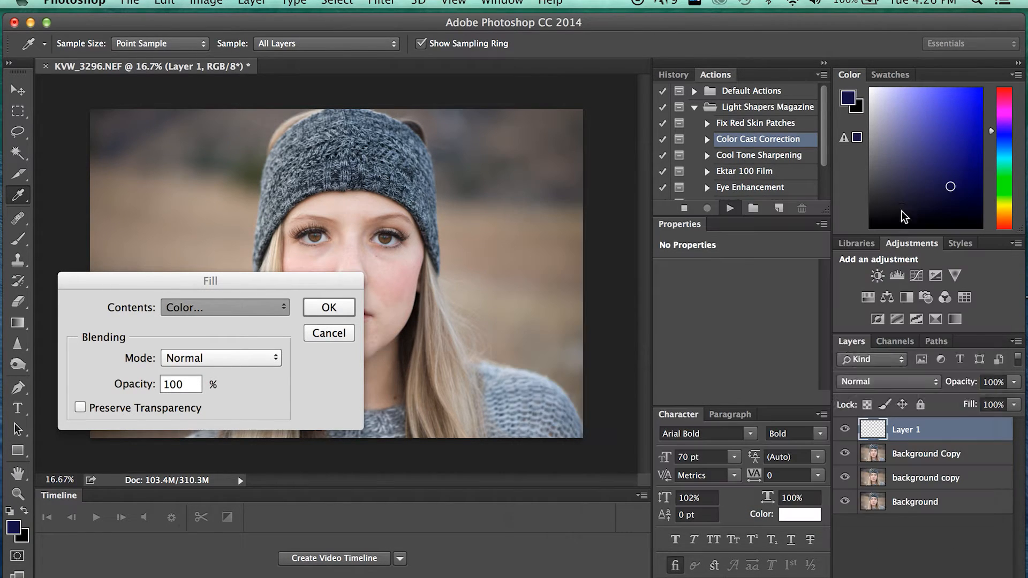
pyautogui.click(329, 308)
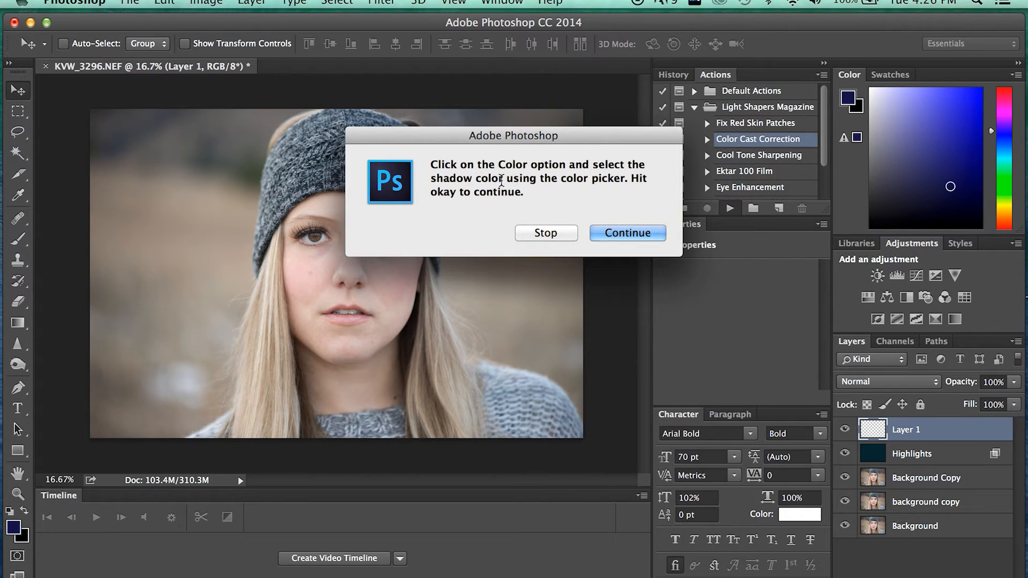
# Step: Continue to the action's shadow colour, use a custom Color fill, and try sampling skin tones along the cheek and chin
pyautogui.click(624, 232)
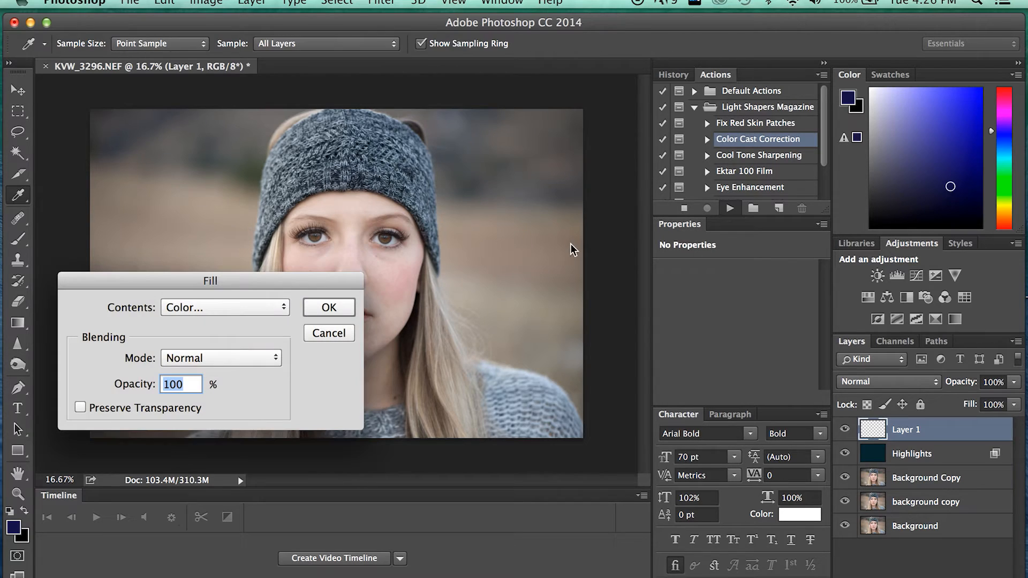
pyautogui.click(193, 310)
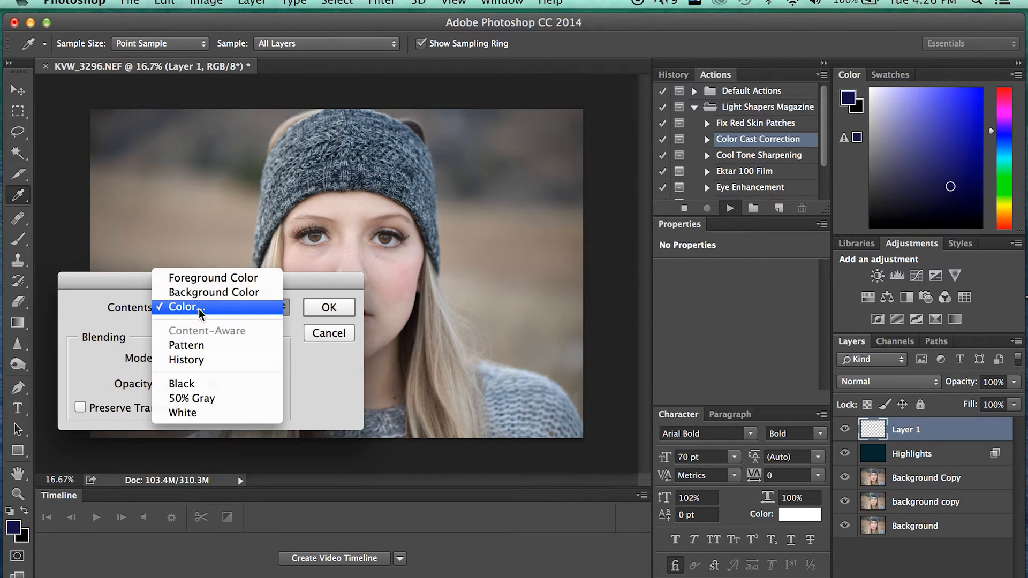
pyautogui.click(198, 307)
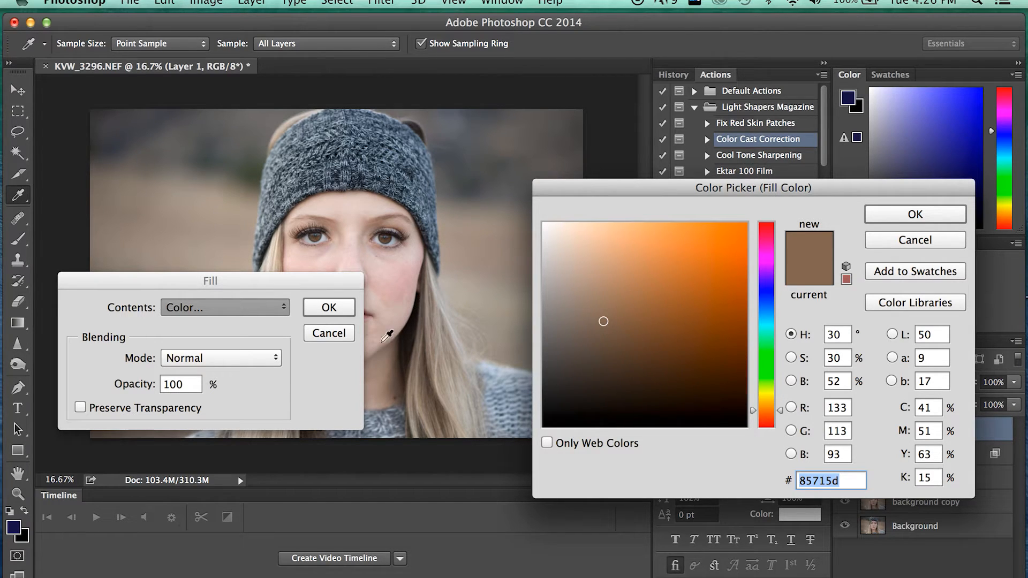
pyautogui.click(414, 282)
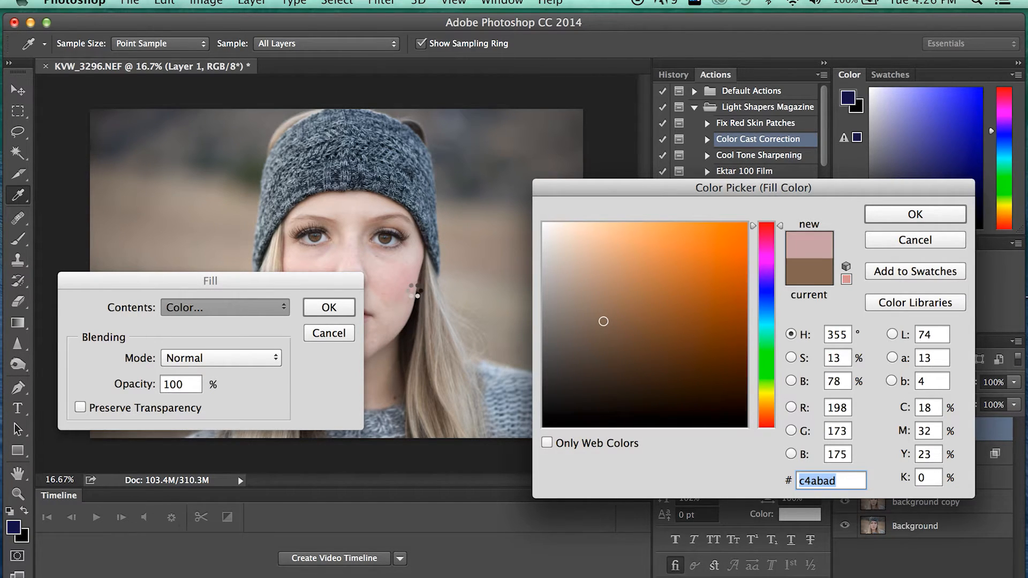
pyautogui.moveTo(412, 294); pyautogui.dragTo(408, 317)
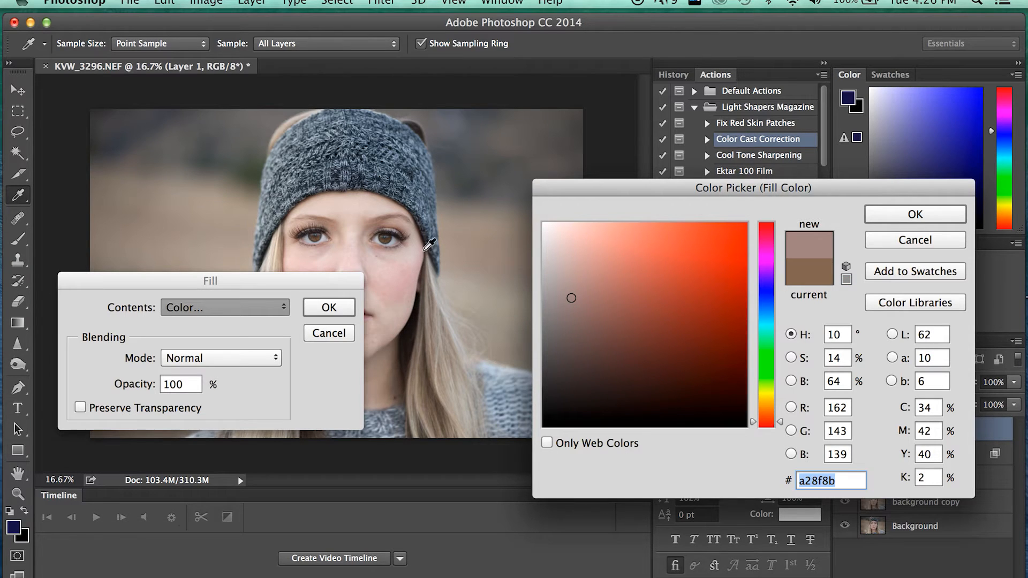
pyautogui.click(369, 349)
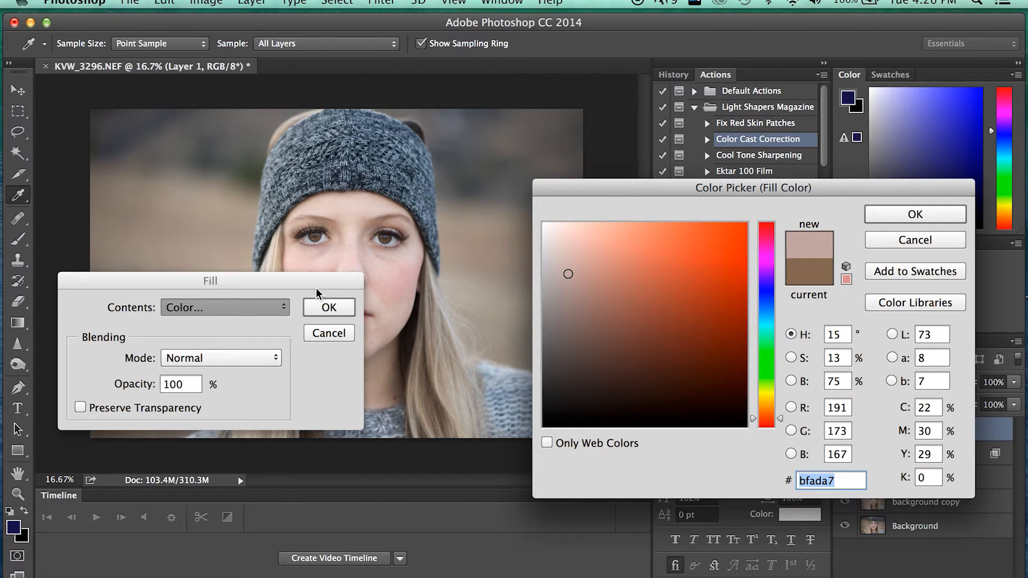
# Step: Uncover the lower face, sample the darker skin at the cheek's edge beside the hair, and apply it as the shadow fill
pyautogui.moveTo(311, 280); pyautogui.dragTo(300, 410)
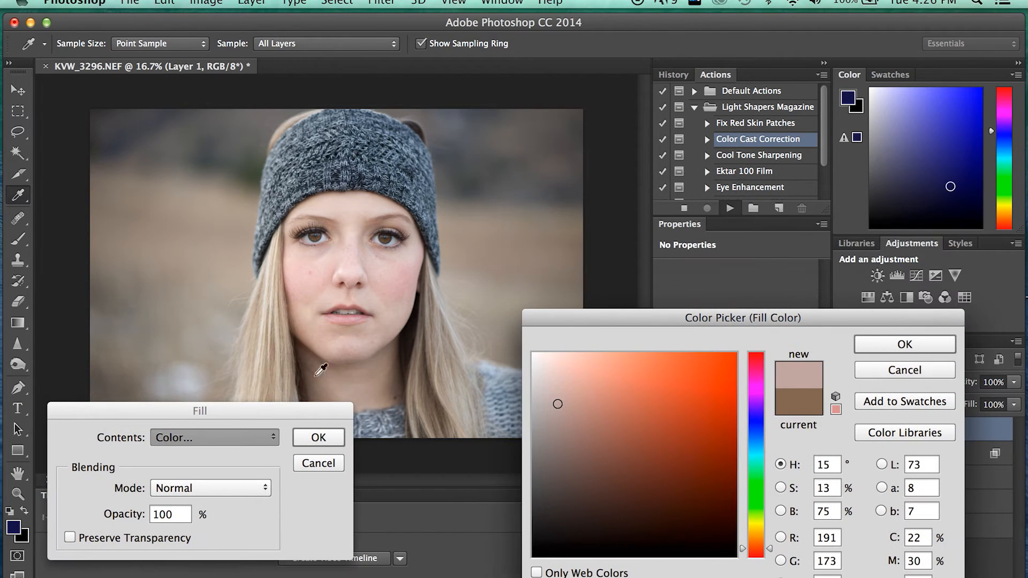
pyautogui.click(297, 324)
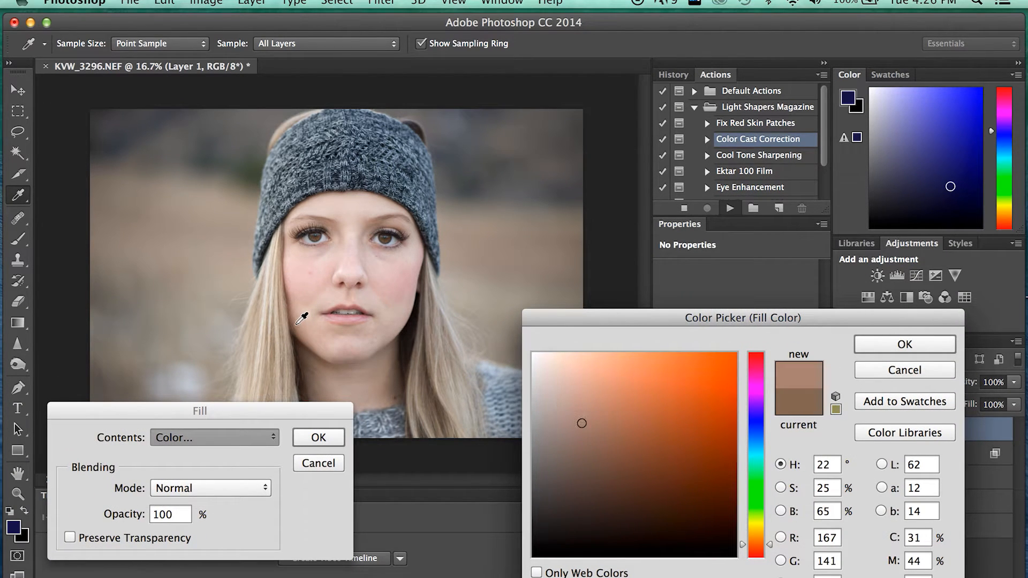
pyautogui.click(295, 323)
pyautogui.click(296, 323)
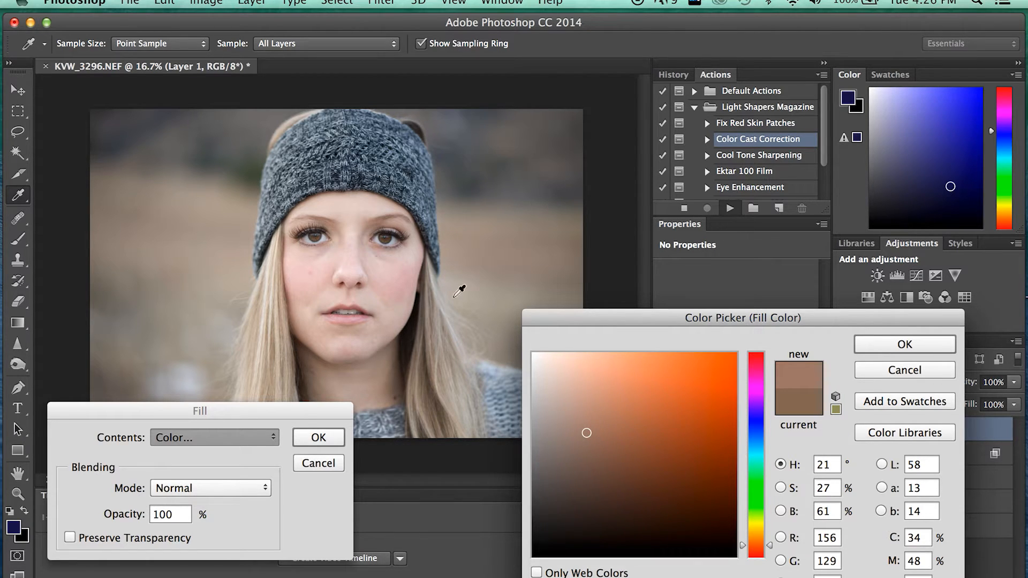
pyautogui.click(892, 347)
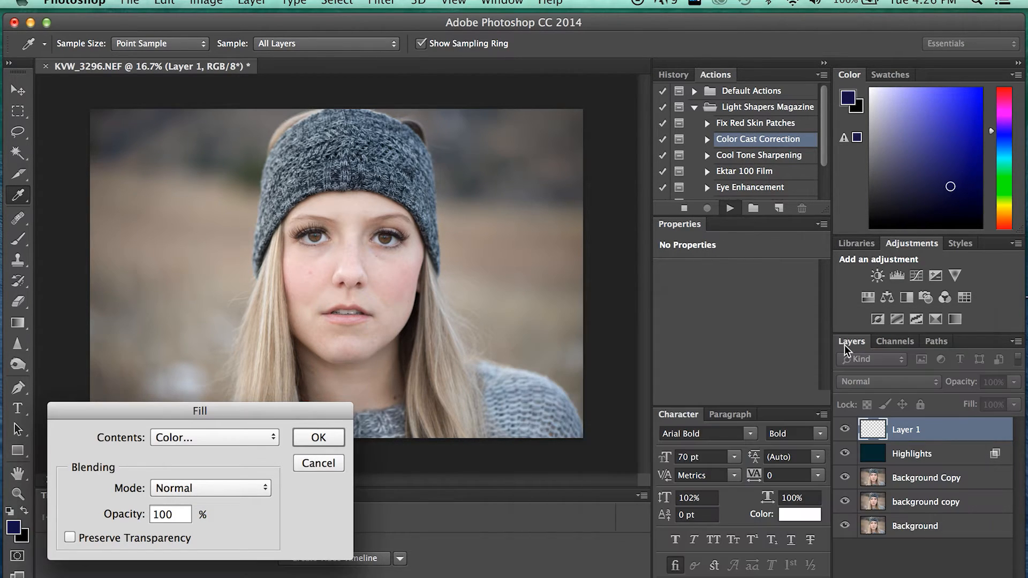
pyautogui.click(318, 439)
pyautogui.press('v')
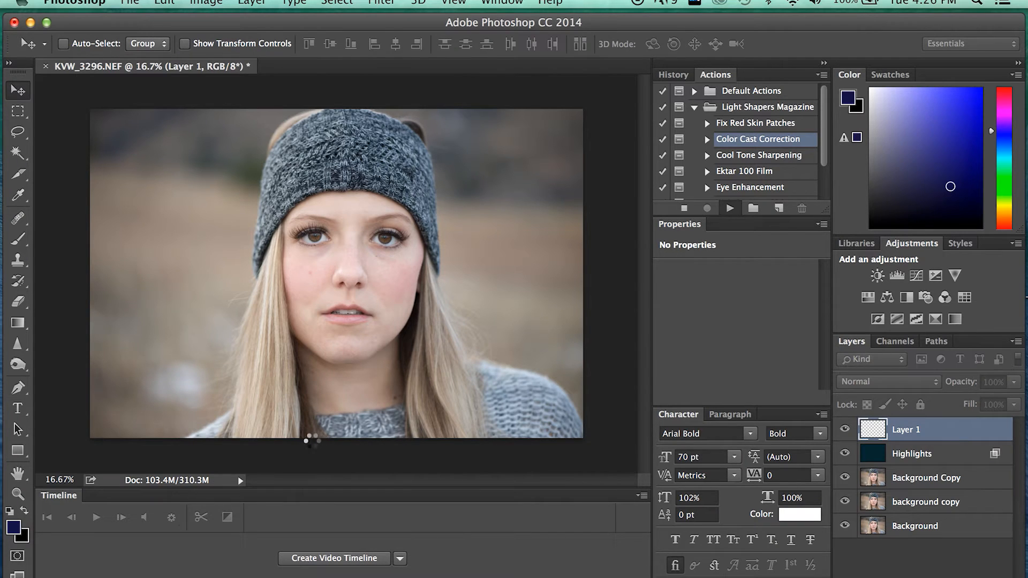
# Step: Continue the Color Cast Correction action through to its end
pyautogui.hotkey('shift', 'alt', 'c')
pyautogui.press('1')
pyautogui.press('2')
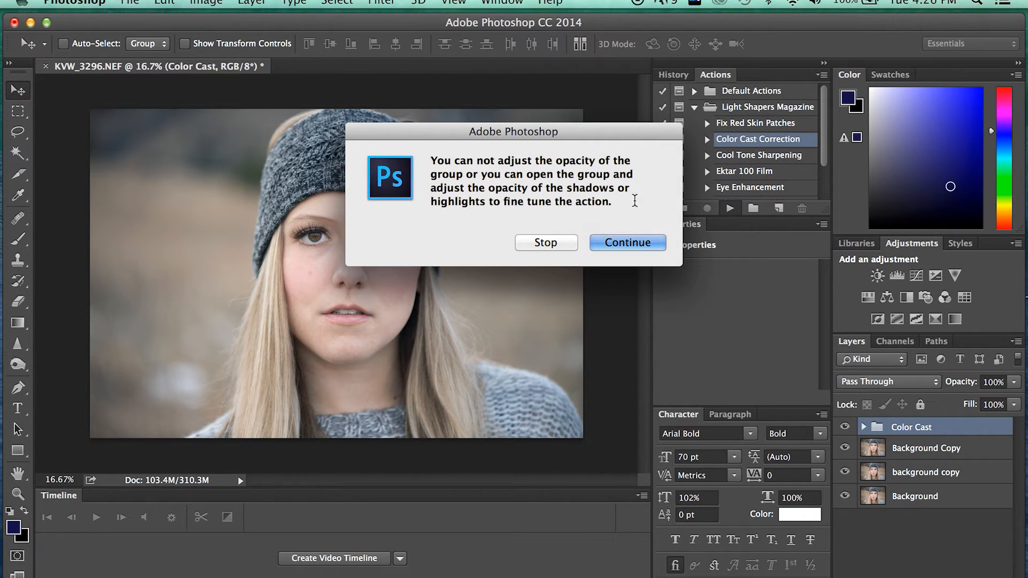
pyautogui.click(630, 242)
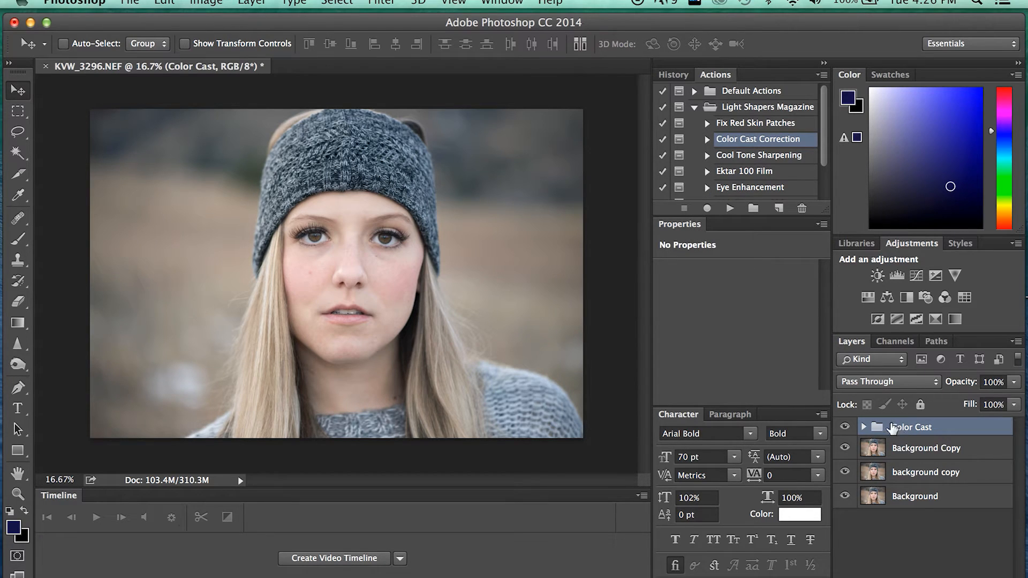
# Step: Compare the portrait with and without the Color Cast group, leaving the group visible
pyautogui.click(845, 428)
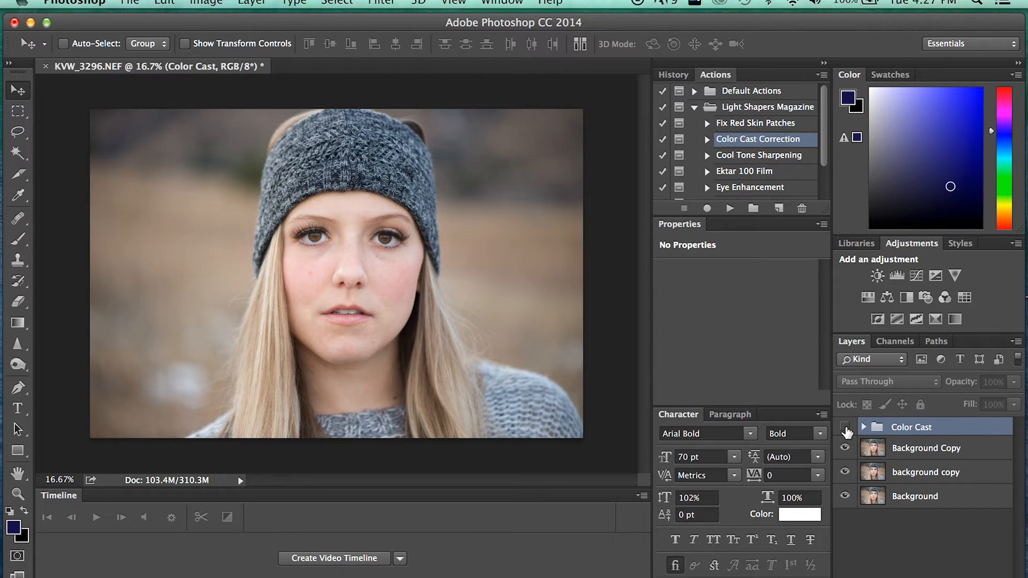
pyautogui.click(845, 428)
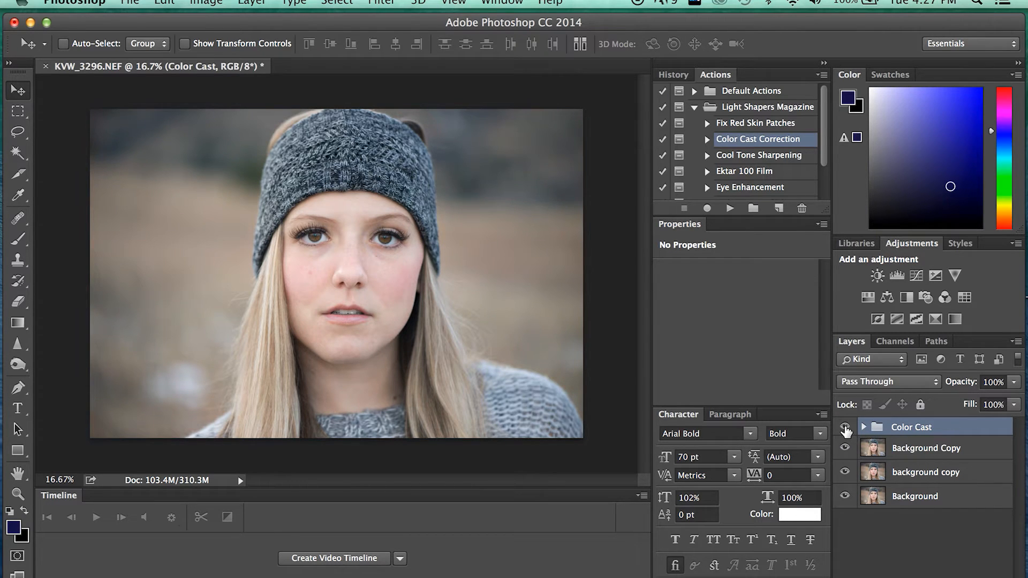
pyautogui.click(845, 428)
pyautogui.click(845, 428)
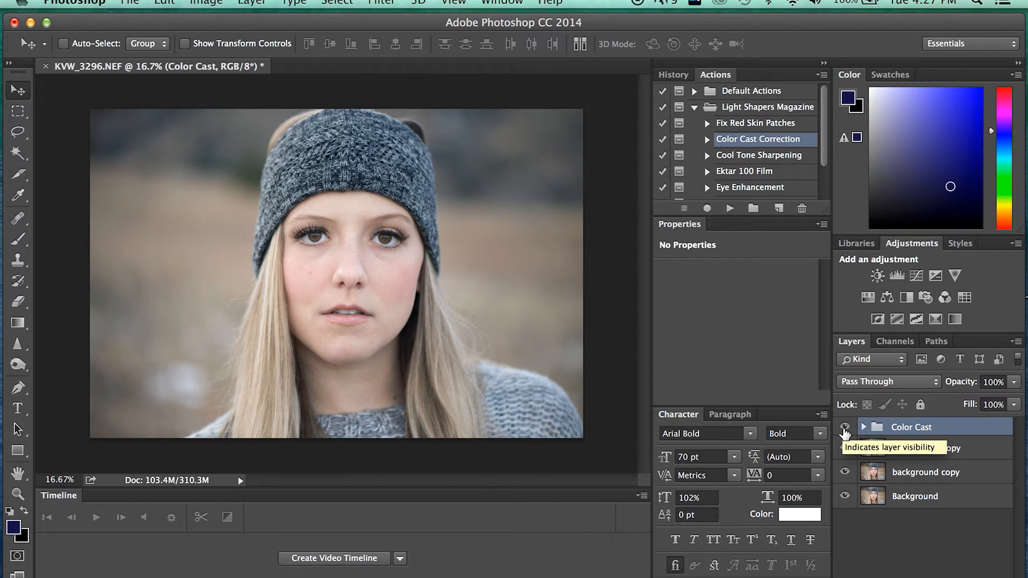
pyautogui.click(845, 429)
pyautogui.click(845, 428)
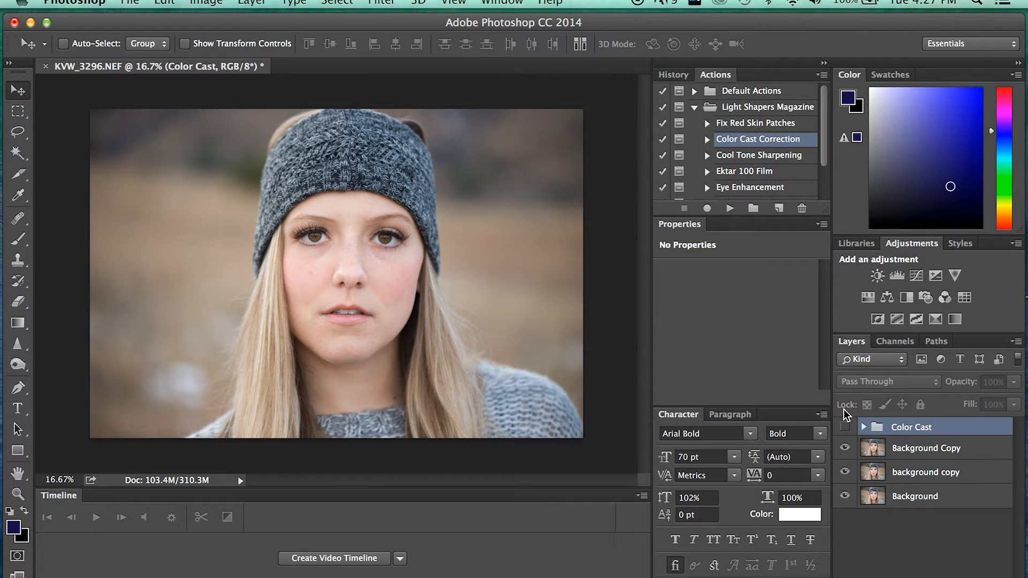
pyautogui.click(845, 426)
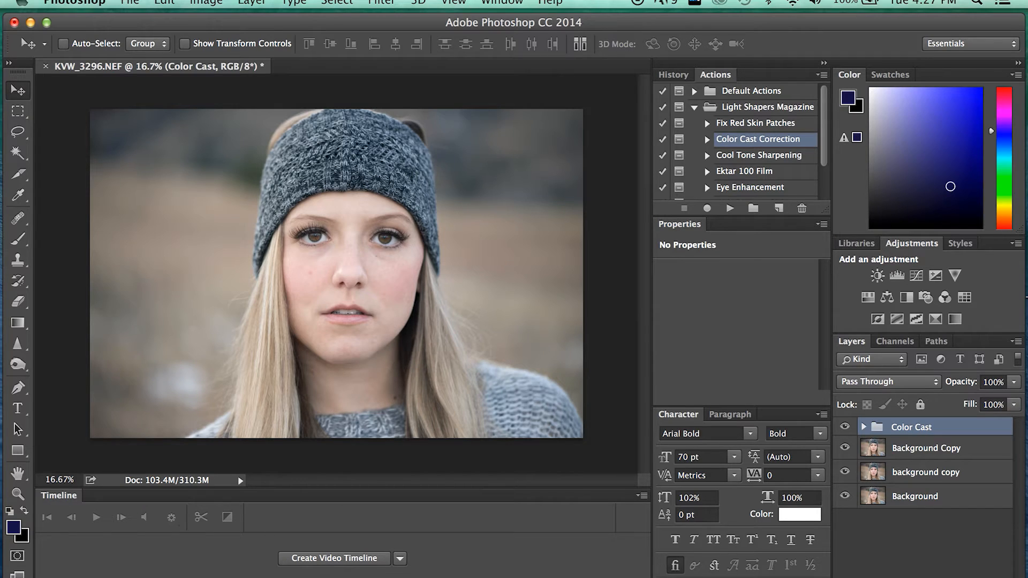
# Step: Add a layer mask to the Color Cast group and paint black around the face with a 1200 px brush at 30% flow
pyautogui.click(909, 577)
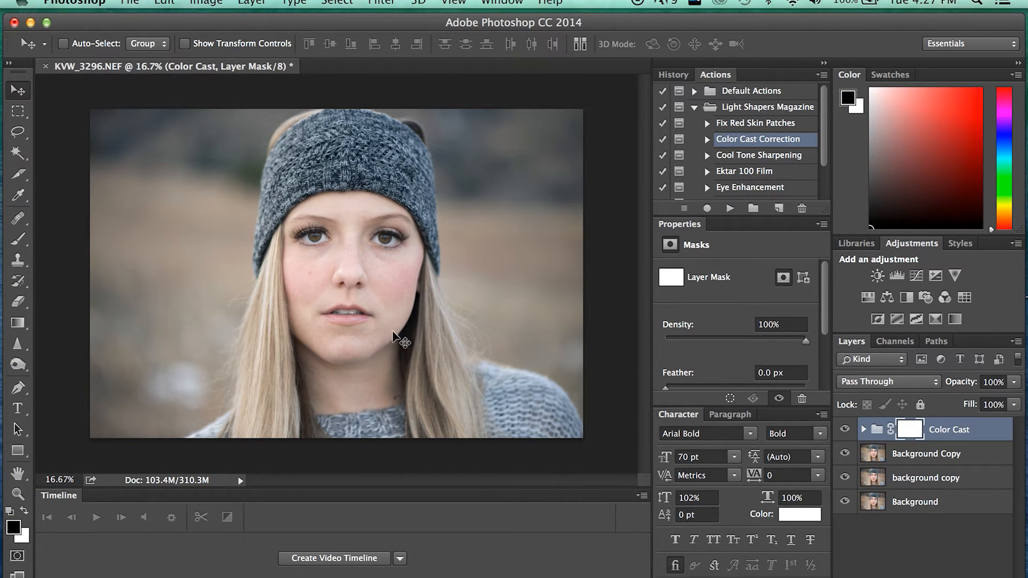
pyautogui.press('b')
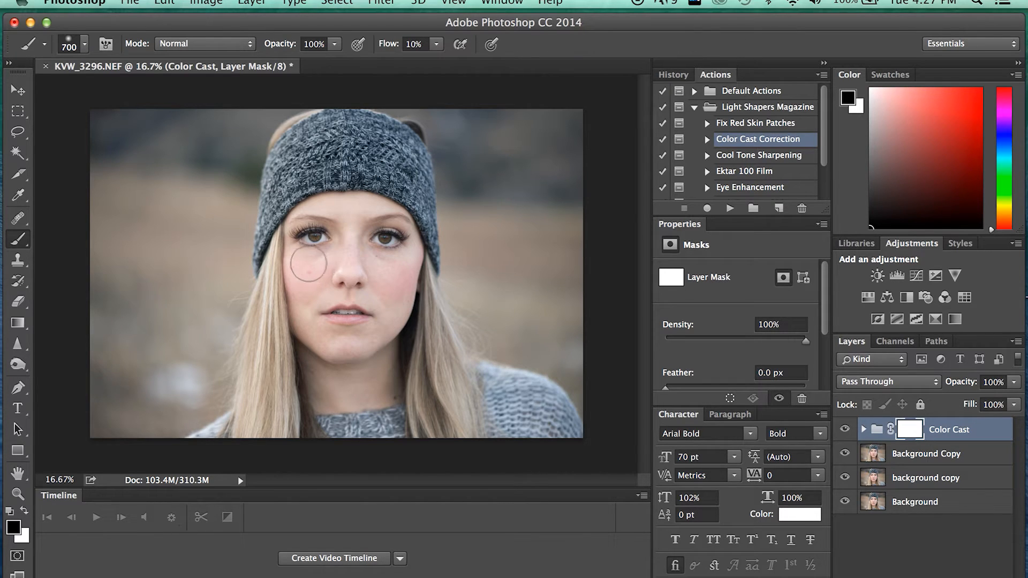
pyautogui.press(']')
pyautogui.press(']')
pyautogui.press(']')
pyautogui.press(']')
pyautogui.press(']')
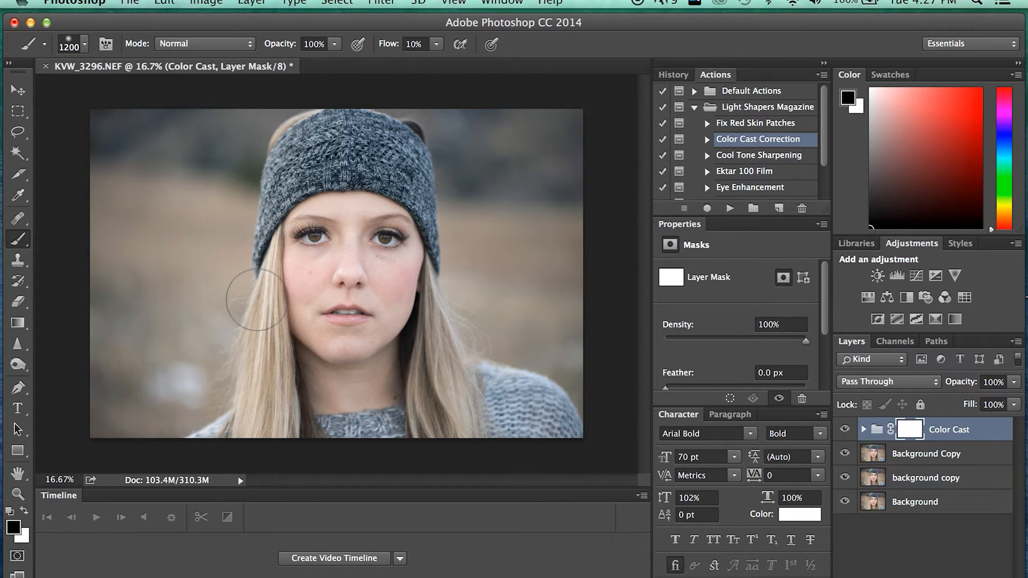
pyautogui.moveTo(209, 267)
pyautogui.mouseDown()
pyautogui.moveTo(173, 323)
pyautogui.moveTo(132, 234)
pyautogui.moveTo(199, 184)
pyautogui.moveTo(193, 223)
pyautogui.moveTo(229, 181)
pyautogui.moveTo(243, 140)
pyautogui.moveTo(241, 418)
pyautogui.moveTo(156, 429)
pyautogui.moveTo(150, 384)
pyautogui.moveTo(143, 402)
pyautogui.moveTo(138, 248)
pyautogui.moveTo(179, 257)
pyautogui.moveTo(146, 192)
pyautogui.moveTo(166, 143)
pyautogui.moveTo(211, 111)
pyautogui.moveTo(182, 163)
pyautogui.moveTo(188, 124)
pyautogui.mouseUp()
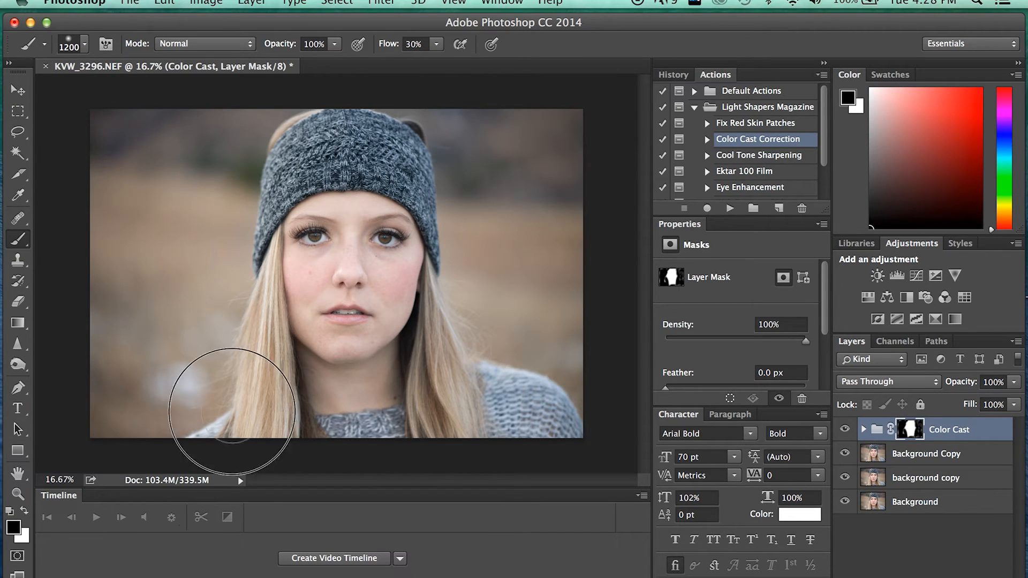
pyautogui.click(845, 430)
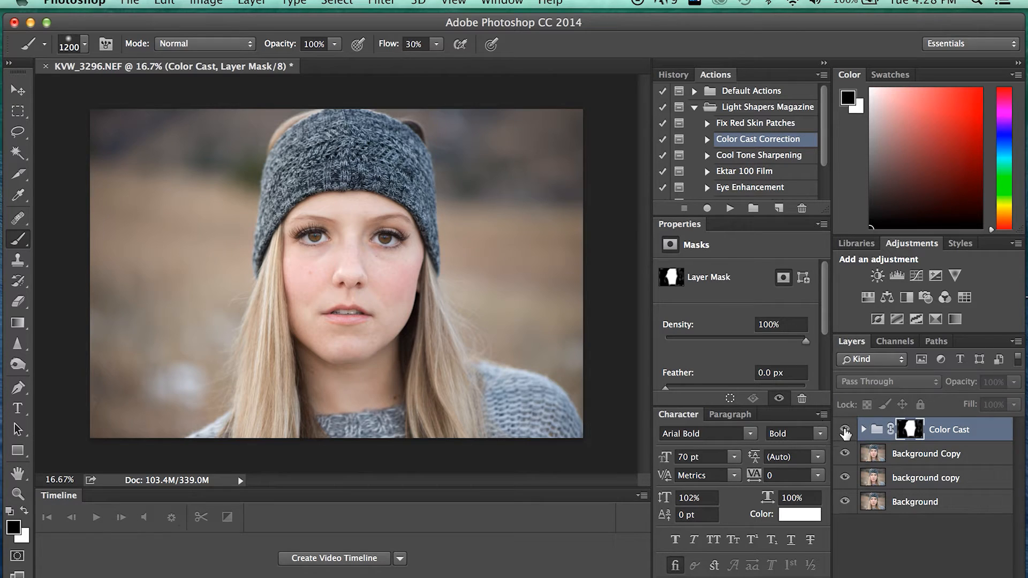
pyautogui.click(845, 430)
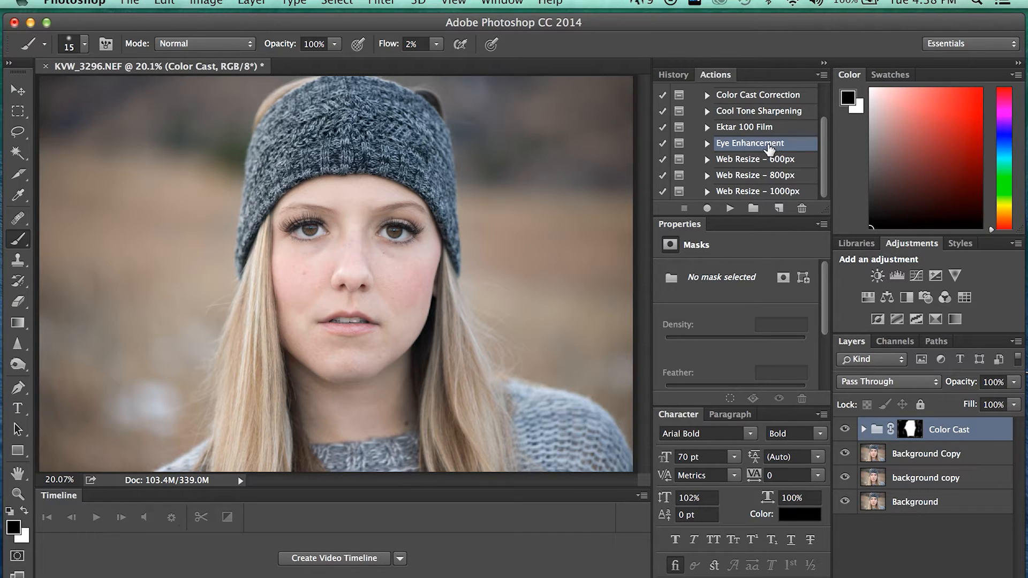
# Step: Run the Eye Enhancement action and stop it at the Eye Highlights painting stage
pyautogui.click(731, 209)
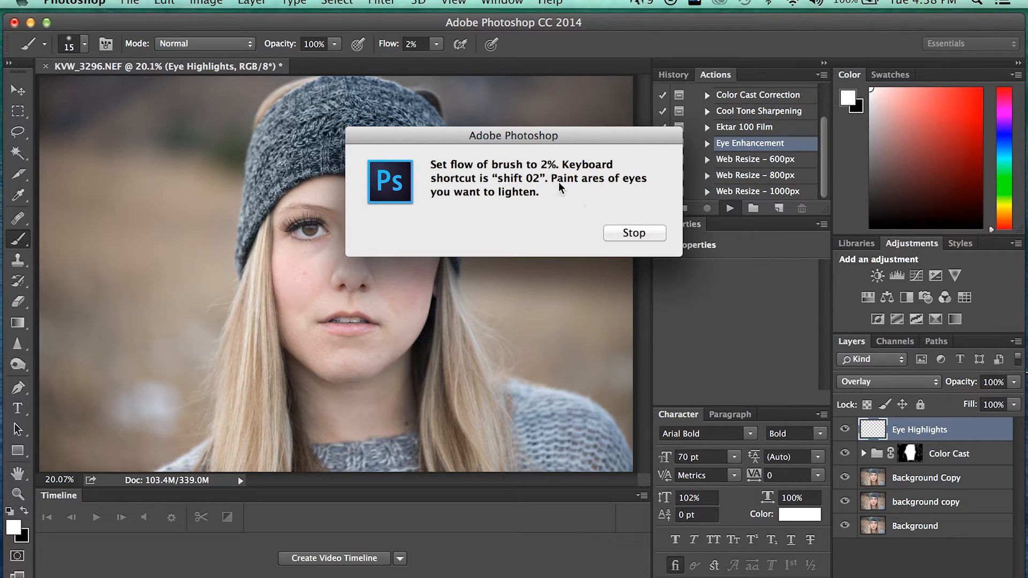
pyautogui.click(637, 234)
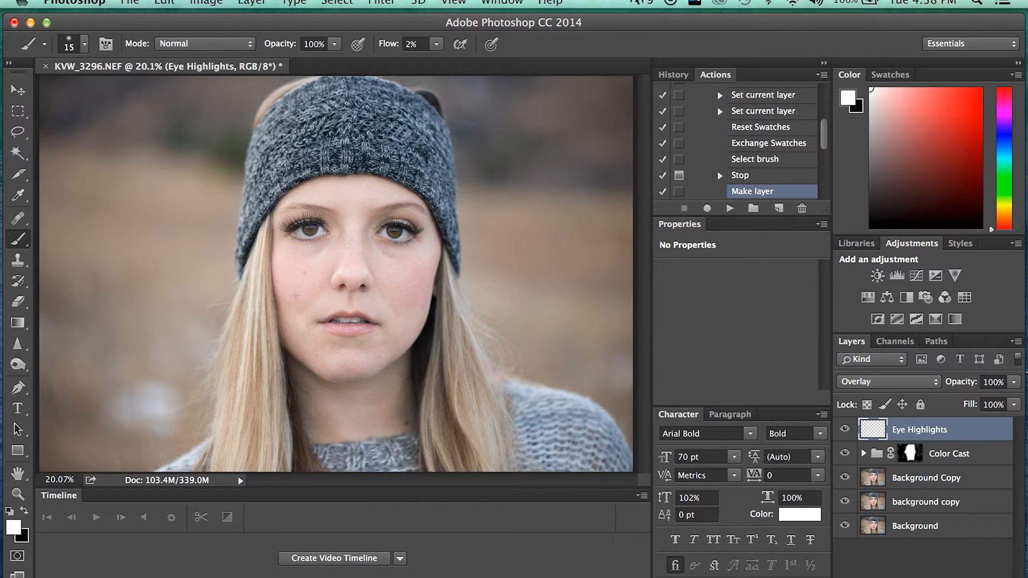
# Step: Lighten both eyes with broad white strokes on the Eye Highlights layer, using a 125 px brush at 2% flow
pyautogui.scroll(15, 304, 299)
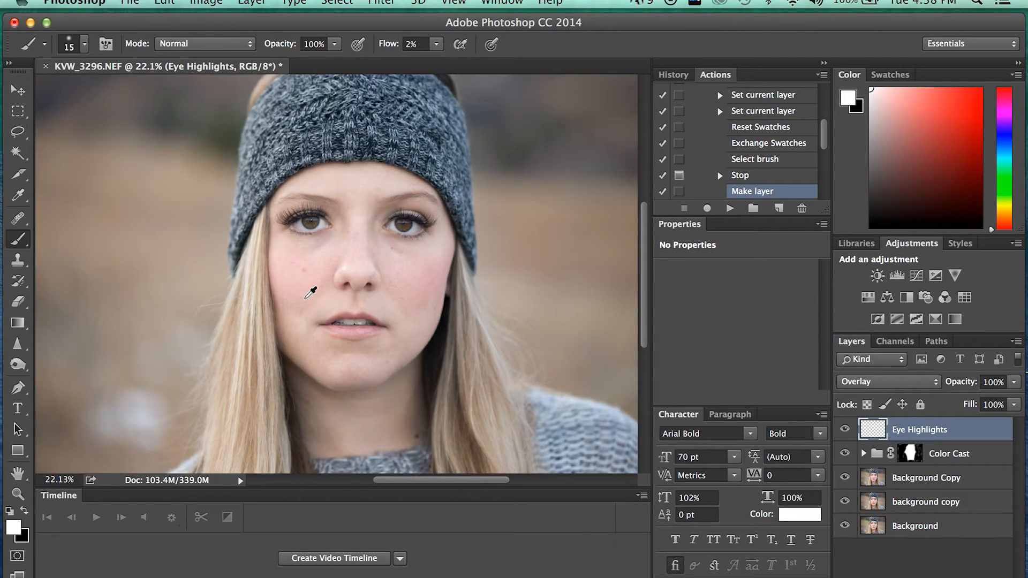
pyautogui.scroll(-8, 304, 299)
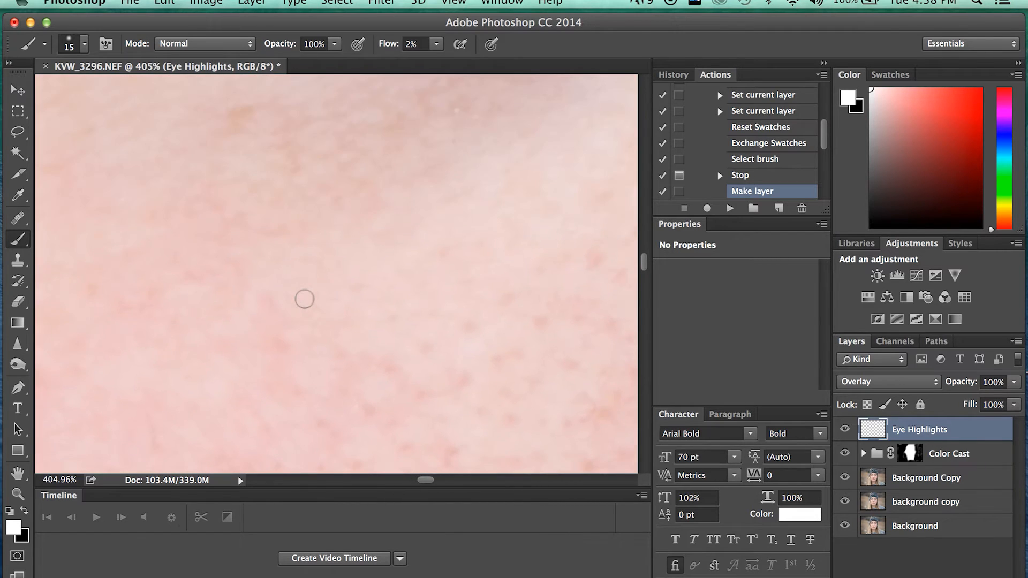
pyautogui.scroll(5, 304, 299)
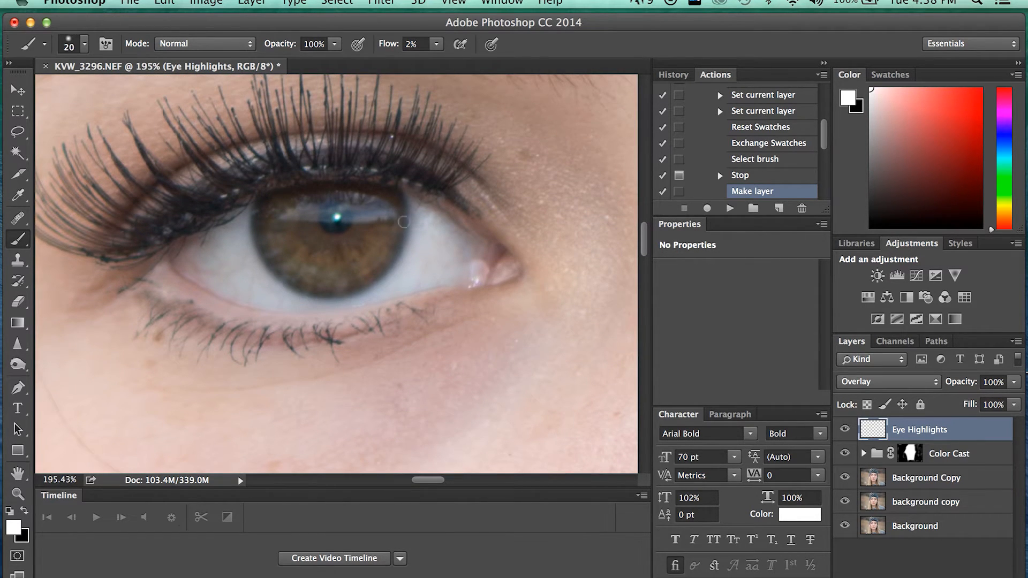
pyautogui.press(']')
pyautogui.press(']')
pyautogui.press(']')
pyautogui.moveTo(224, 247)
pyautogui.mouseDown()
pyautogui.moveTo(321, 294)
pyautogui.moveTo(450, 229)
pyautogui.moveTo(414, 271)
pyautogui.mouseUp()
pyautogui.hscroll(15, 447, 309)
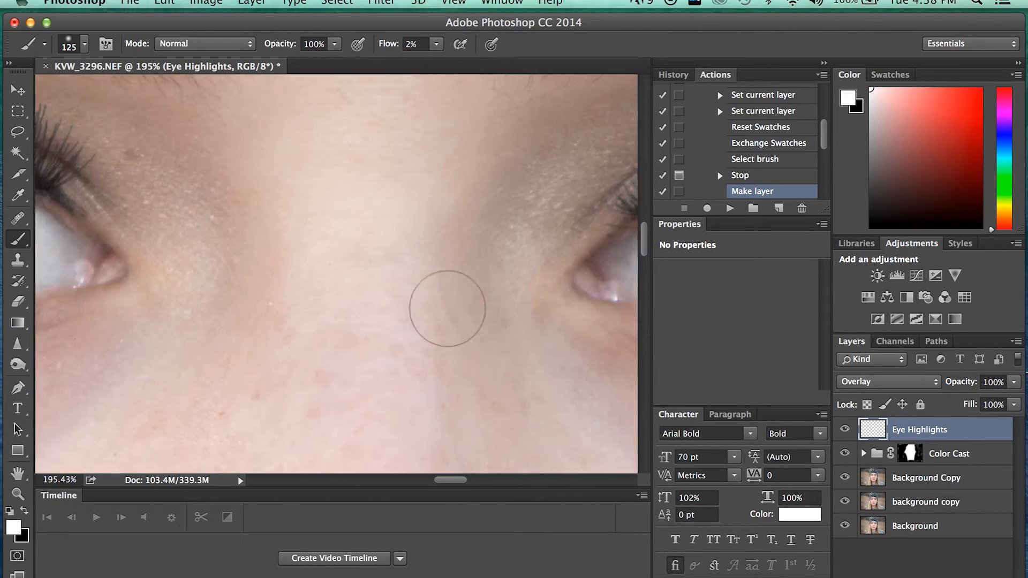
pyautogui.moveTo(315, 235)
pyautogui.mouseDown()
pyautogui.moveTo(286, 193)
pyautogui.moveTo(248, 266)
pyautogui.moveTo(101, 265)
pyautogui.moveTo(74, 226)
pyautogui.moveTo(84, 164)
pyautogui.mouseUp()
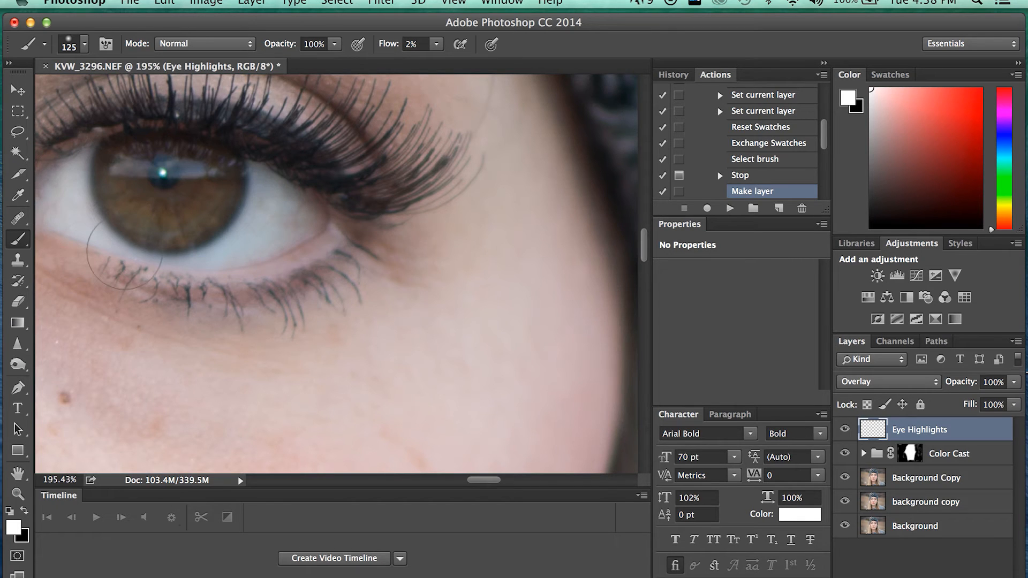
# Step: Reduce the brush to 40 px and lighten the lower iris of the eye on the image's right side
pyautogui.scroll(-8, 125, 255)
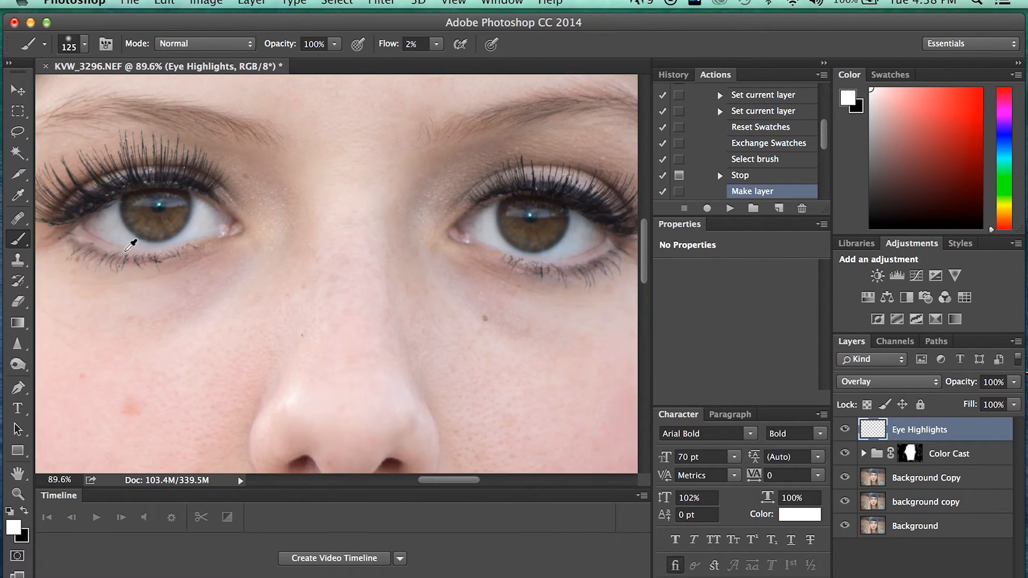
pyautogui.scroll(8, 126, 250)
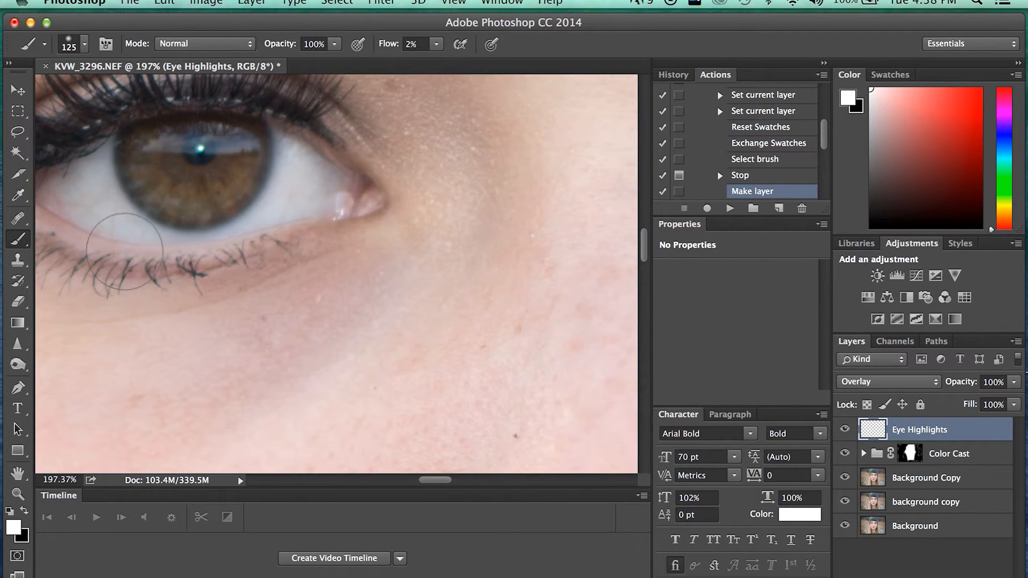
pyautogui.press('[')
pyautogui.press('[')
pyautogui.press('[')
pyautogui.press('[')
pyautogui.press('[')
pyautogui.press('[')
pyautogui.press('[')
pyautogui.press('[')
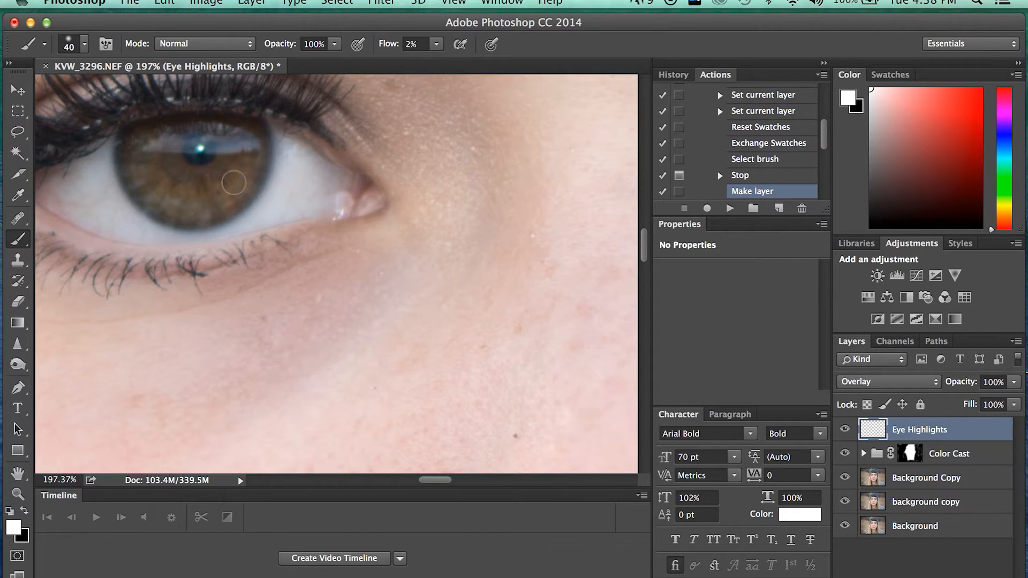
pyautogui.scroll(4, 234, 183)
pyautogui.hscroll(-12, 234, 183)
pyautogui.hscroll(1, 598, 306)
pyautogui.hscroll(12, 597, 306)
pyautogui.hscroll(-2, 598, 307)
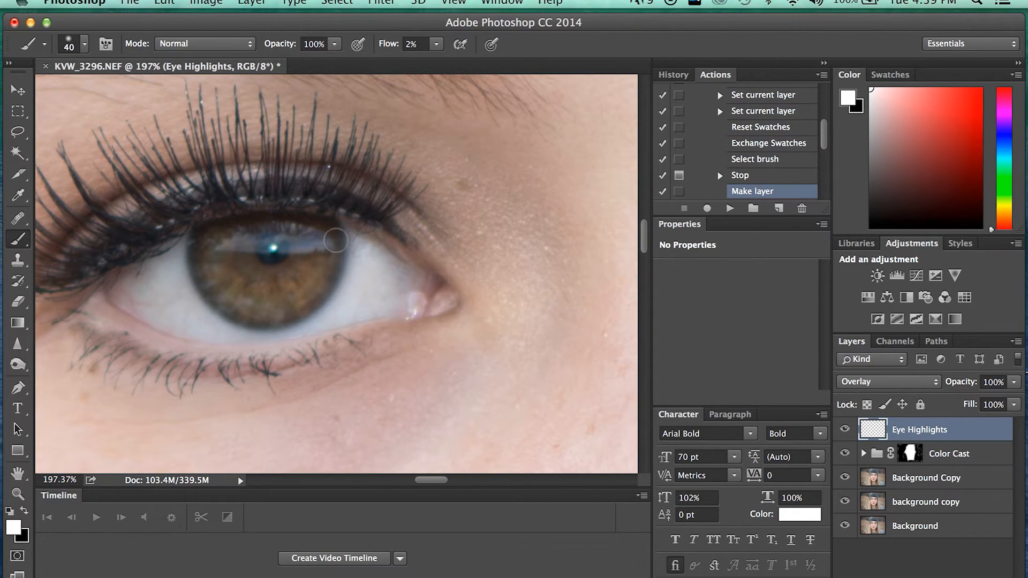
pyautogui.hscroll(15, 335, 240)
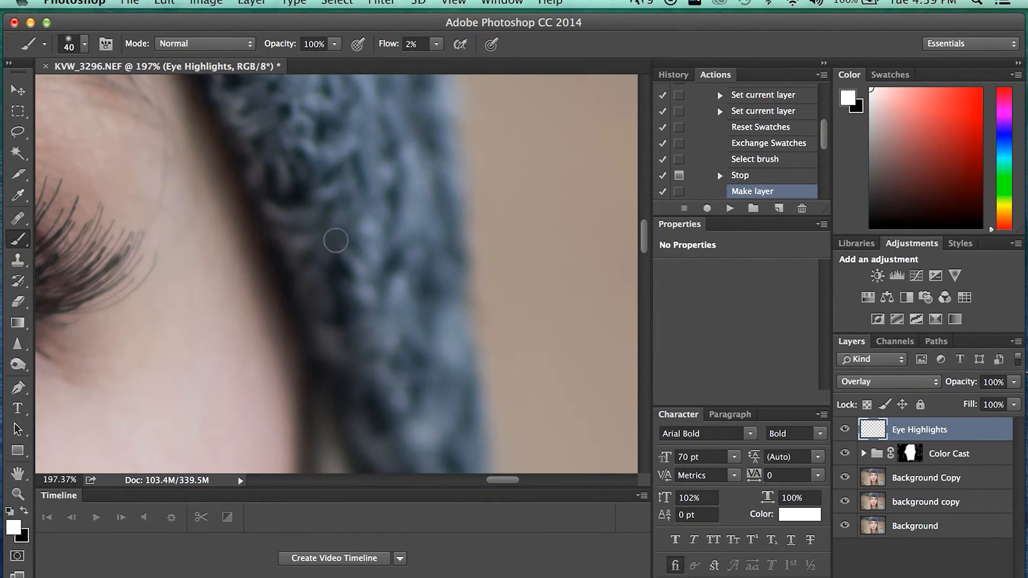
pyautogui.hscroll(-10, 336, 241)
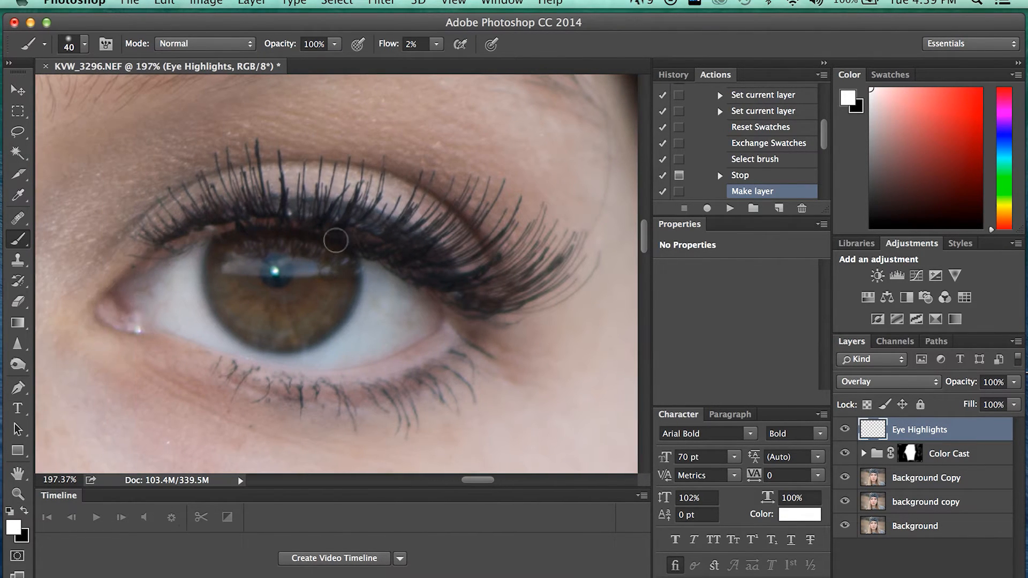
pyautogui.moveTo(231, 289)
pyautogui.mouseDown()
pyautogui.moveTo(263, 320)
pyautogui.moveTo(322, 306)
pyautogui.moveTo(271, 310)
pyautogui.moveTo(309, 302)
pyautogui.moveTo(285, 302)
pyautogui.moveTo(345, 274)
pyautogui.moveTo(305, 284)
pyautogui.moveTo(320, 313)
pyautogui.moveTo(264, 321)
pyautogui.moveTo(234, 280)
pyautogui.moveTo(268, 323)
pyautogui.moveTo(342, 295)
pyautogui.moveTo(314, 320)
pyautogui.moveTo(262, 316)
pyautogui.moveTo(241, 275)
pyautogui.moveTo(322, 293)
pyautogui.moveTo(273, 309)
pyautogui.mouseUp()
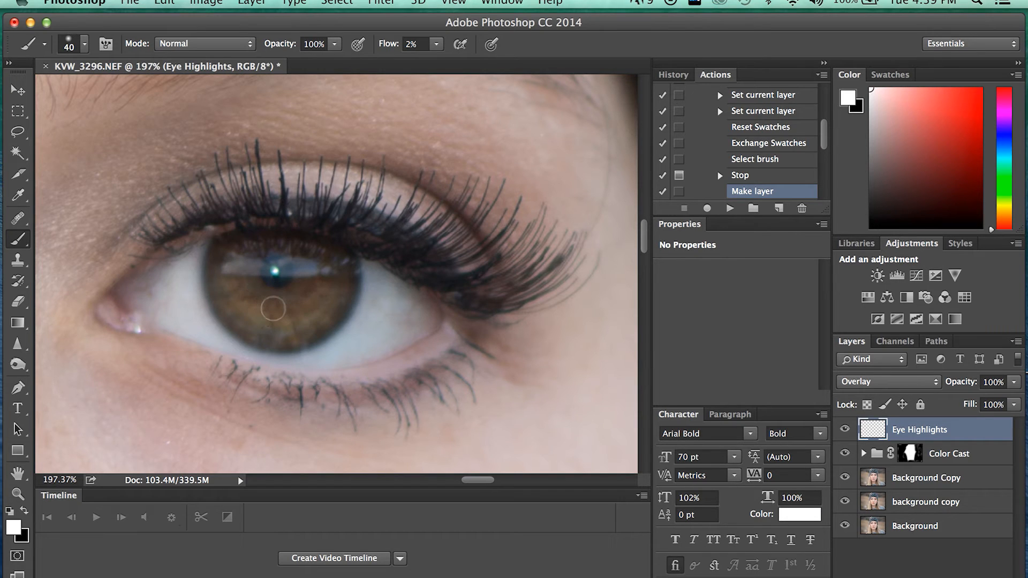
# Step: Reduce the brush to 15 px and paint fine white highlights in the lower iris of the image's left eye
pyautogui.scroll(-6, 273, 309)
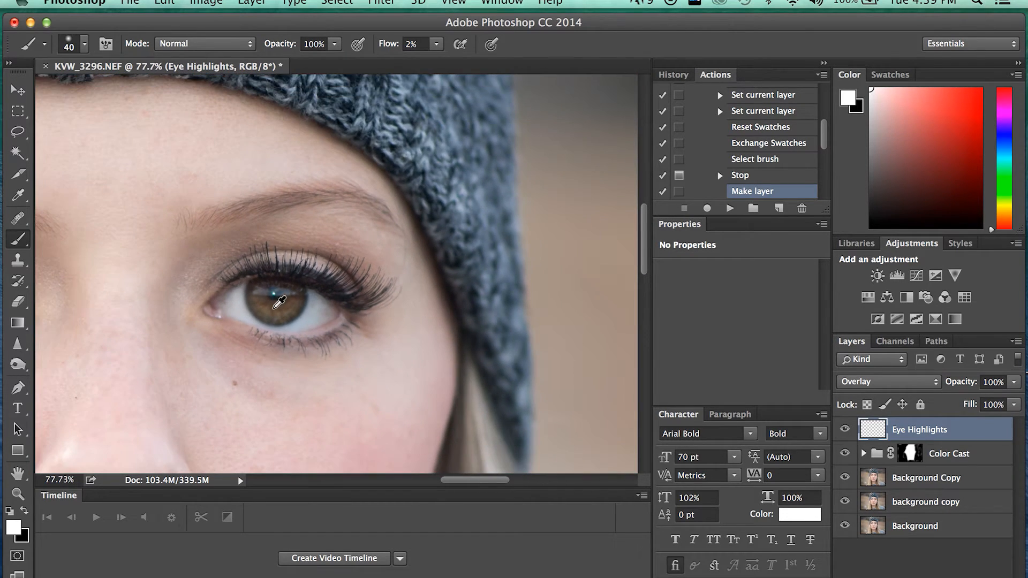
pyautogui.hscroll(-5, 273, 309)
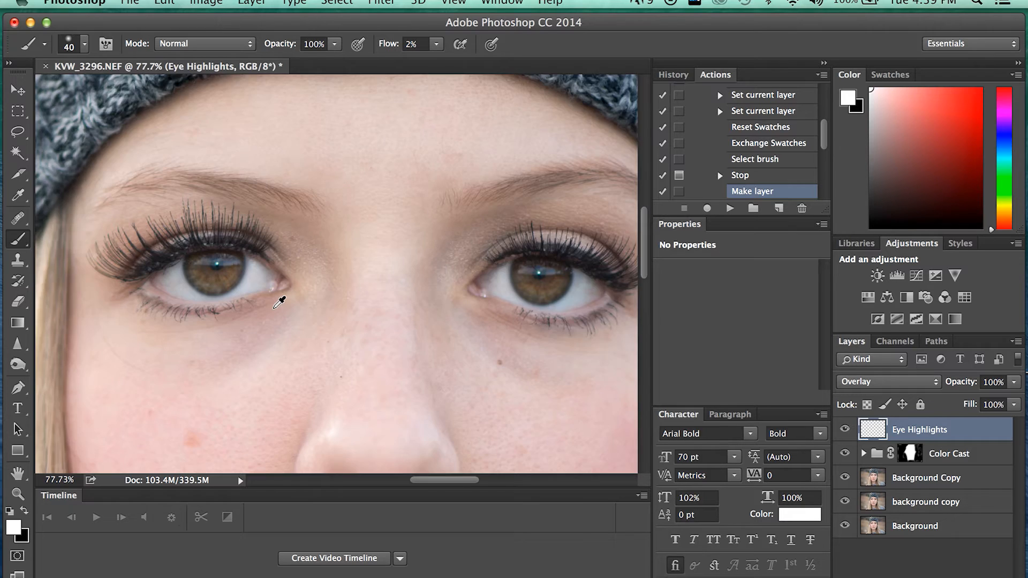
pyautogui.scroll(8, 279, 303)
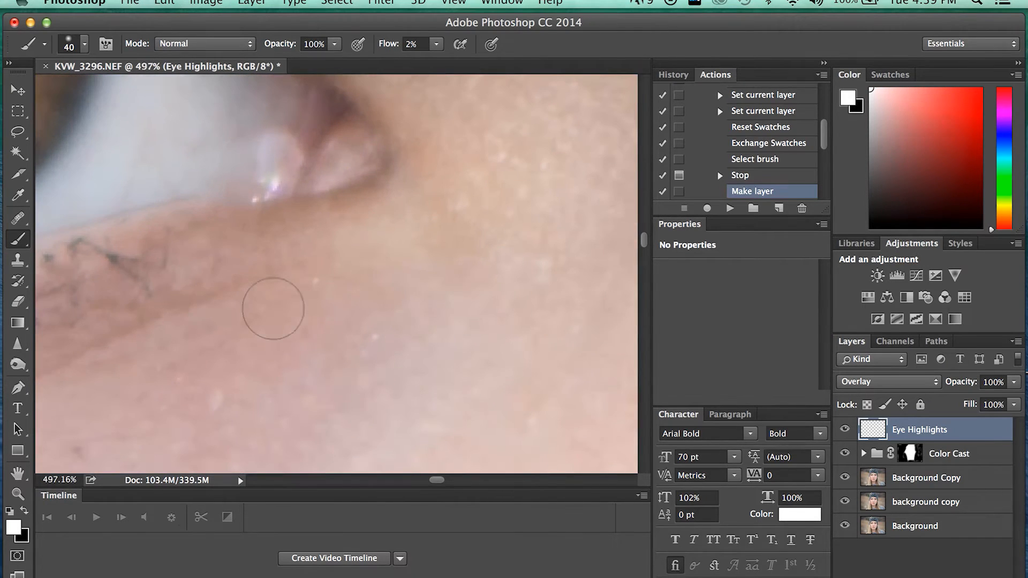
pyautogui.scroll(10, 273, 309)
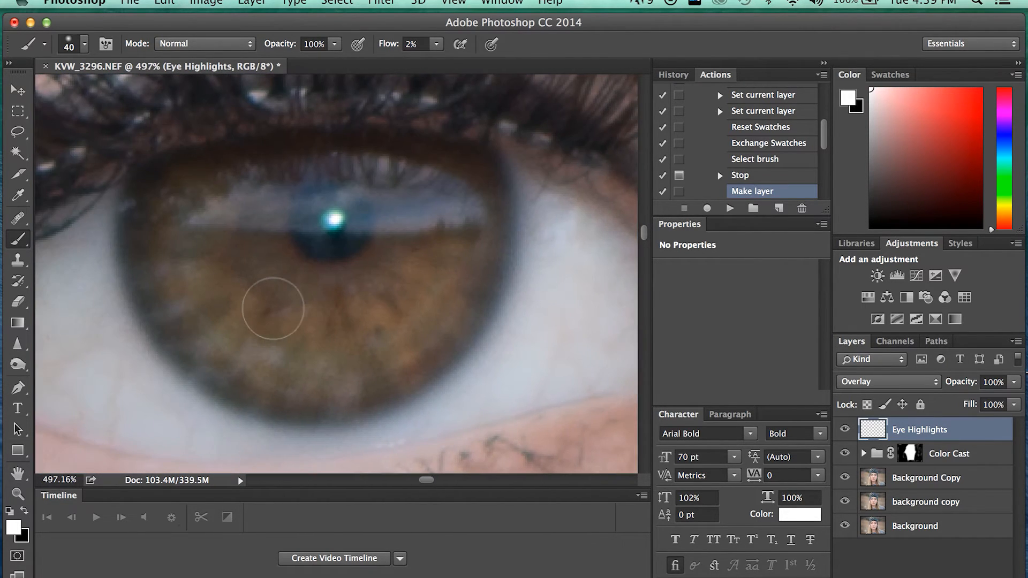
pyautogui.press('[')
pyautogui.press('[')
pyautogui.press('[')
pyautogui.press('[')
pyautogui.press('[')
pyautogui.moveTo(427, 251)
pyautogui.mouseDown()
pyautogui.moveTo(456, 251)
pyautogui.moveTo(457, 284)
pyautogui.moveTo(401, 271)
pyautogui.moveTo(377, 310)
pyautogui.moveTo(378, 335)
pyautogui.moveTo(304, 317)
pyautogui.moveTo(265, 345)
pyautogui.moveTo(257, 296)
pyautogui.moveTo(226, 288)
pyautogui.moveTo(215, 263)
pyautogui.moveTo(221, 231)
pyautogui.moveTo(247, 251)
pyautogui.moveTo(219, 246)
pyautogui.moveTo(223, 266)
pyautogui.moveTo(262, 286)
pyautogui.moveTo(285, 330)
pyautogui.moveTo(350, 358)
pyautogui.moveTo(432, 304)
pyautogui.moveTo(436, 289)
pyautogui.moveTo(366, 346)
pyautogui.moveTo(309, 367)
pyautogui.moveTo(257, 350)
pyautogui.moveTo(191, 286)
pyautogui.moveTo(335, 352)
pyautogui.moveTo(420, 314)
pyautogui.moveTo(430, 321)
pyautogui.moveTo(339, 345)
pyautogui.mouseUp()
# Step: Paint matching fine highlights across the lower iris of the image's right eye with the 15 px brush
pyautogui.hscroll(10, 343, 337)
pyautogui.hscroll(10, 362, 320)
pyautogui.moveTo(357, 244)
pyautogui.mouseDown()
pyautogui.moveTo(264, 183)
pyautogui.moveTo(300, 186)
pyautogui.moveTo(288, 227)
pyautogui.moveTo(326, 213)
pyautogui.moveTo(320, 251)
pyautogui.moveTo(340, 259)
pyautogui.moveTo(370, 223)
pyautogui.moveTo(392, 270)
pyautogui.moveTo(409, 263)
pyautogui.moveTo(433, 221)
pyautogui.moveTo(492, 238)
pyautogui.moveTo(475, 197)
pyautogui.moveTo(521, 198)
pyautogui.moveTo(510, 187)
pyautogui.moveTo(520, 217)
pyautogui.mouseUp()
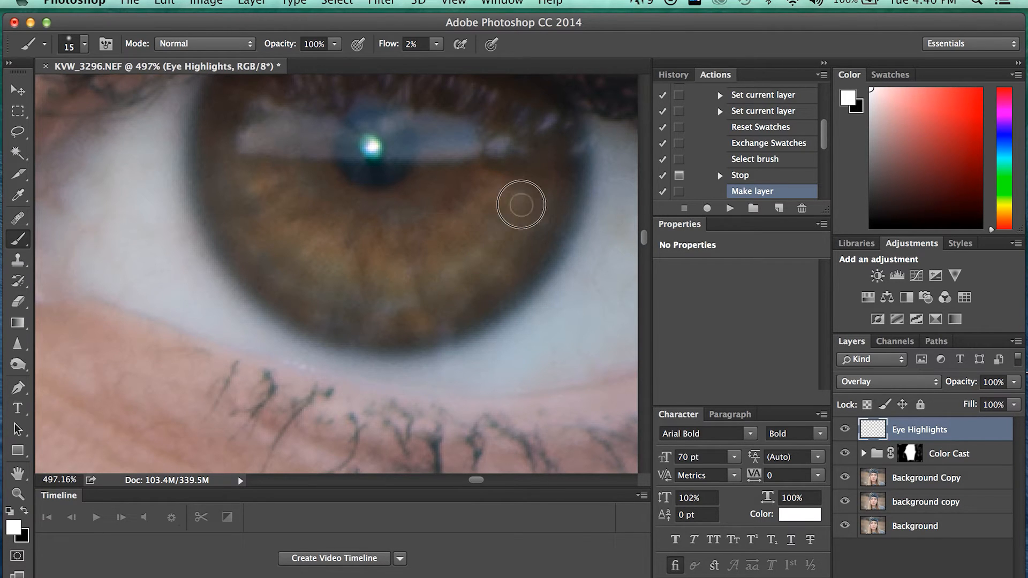
pyautogui.moveTo(401, 292)
pyautogui.mouseDown()
pyautogui.moveTo(346, 257)
pyautogui.moveTo(365, 236)
pyautogui.moveTo(387, 239)
pyautogui.mouseUp()
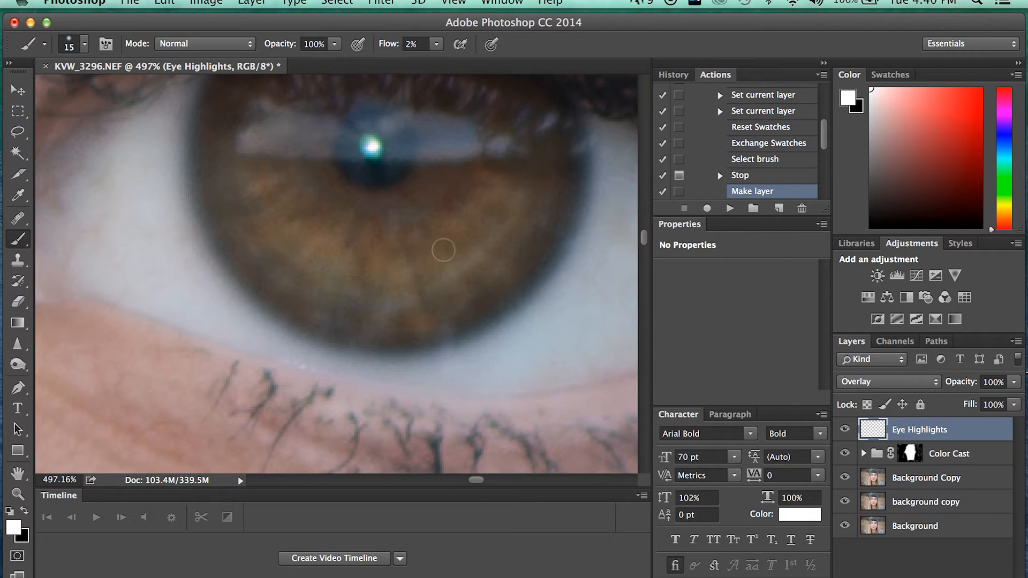
pyautogui.scroll(-6, 528, 209)
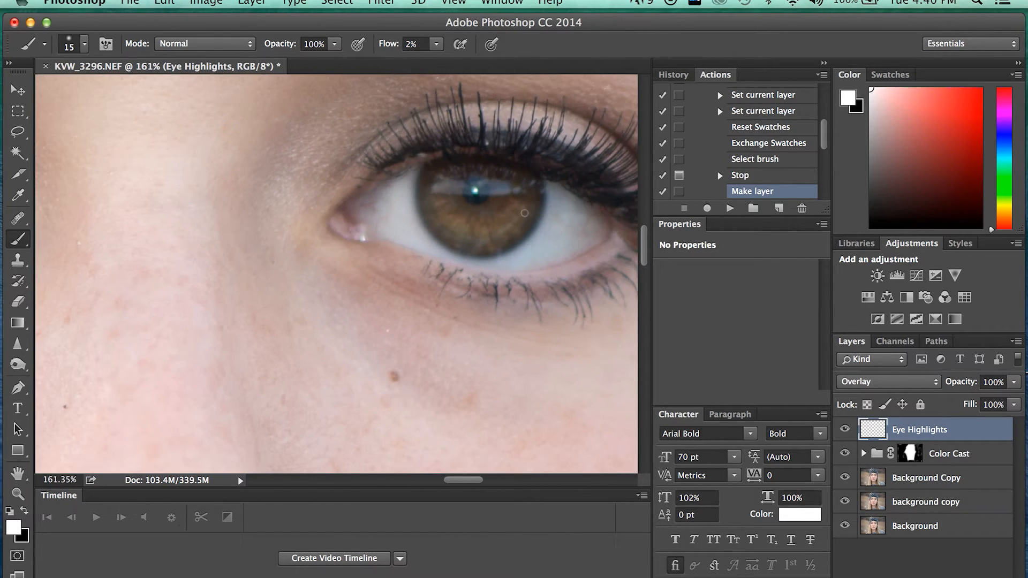
pyautogui.hscroll(-10, 525, 214)
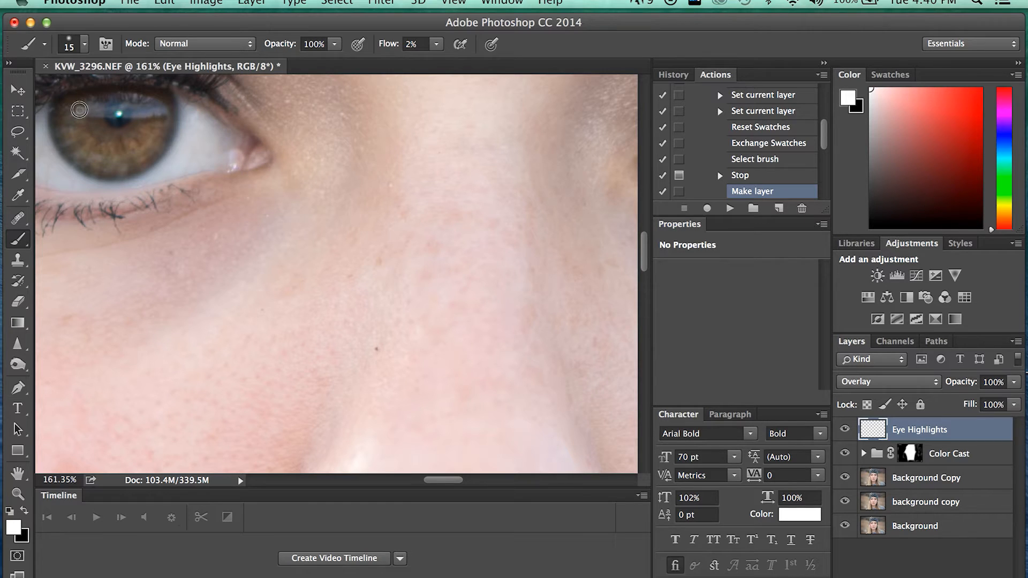
# Step: Paint fine white highlights across the upper irises of both eyes, reducing the brush to 9 px for the image's right eye
pyautogui.moveTo(75, 108); pyautogui.dragTo(102, 108)
pyautogui.moveTo(135, 99)
pyautogui.mouseDown()
pyautogui.moveTo(153, 112)
pyautogui.moveTo(161, 104)
pyautogui.moveTo(136, 117)
pyautogui.moveTo(134, 97)
pyautogui.moveTo(98, 108)
pyautogui.mouseUp()
pyautogui.hscroll(13, 183, 116)
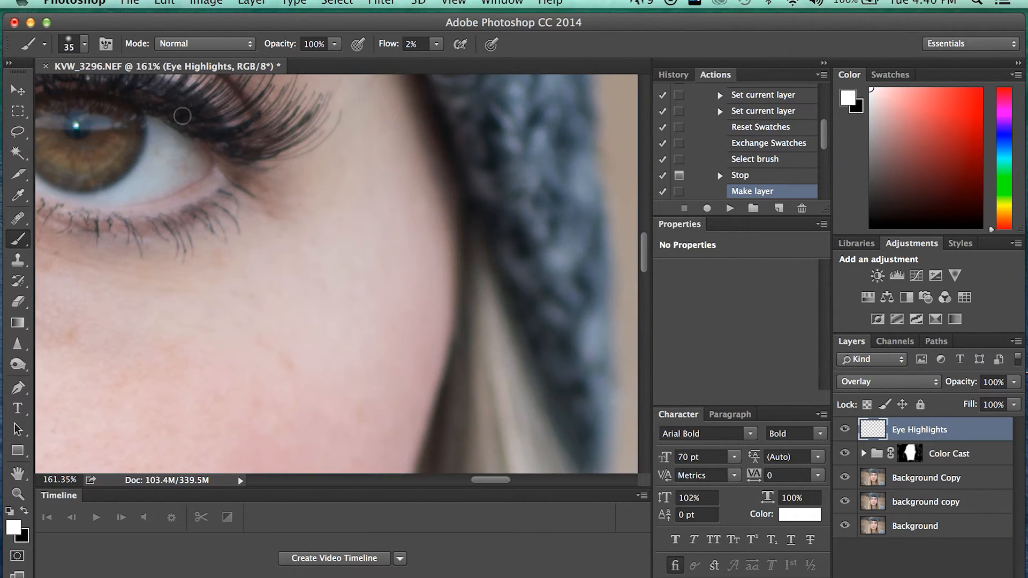
pyautogui.hscroll(-5, 184, 116)
pyautogui.moveTo(276, 185)
pyautogui.mouseDown()
pyautogui.moveTo(365, 181)
pyautogui.moveTo(336, 165)
pyautogui.moveTo(313, 164)
pyautogui.moveTo(294, 183)
pyautogui.moveTo(351, 204)
pyautogui.mouseUp()
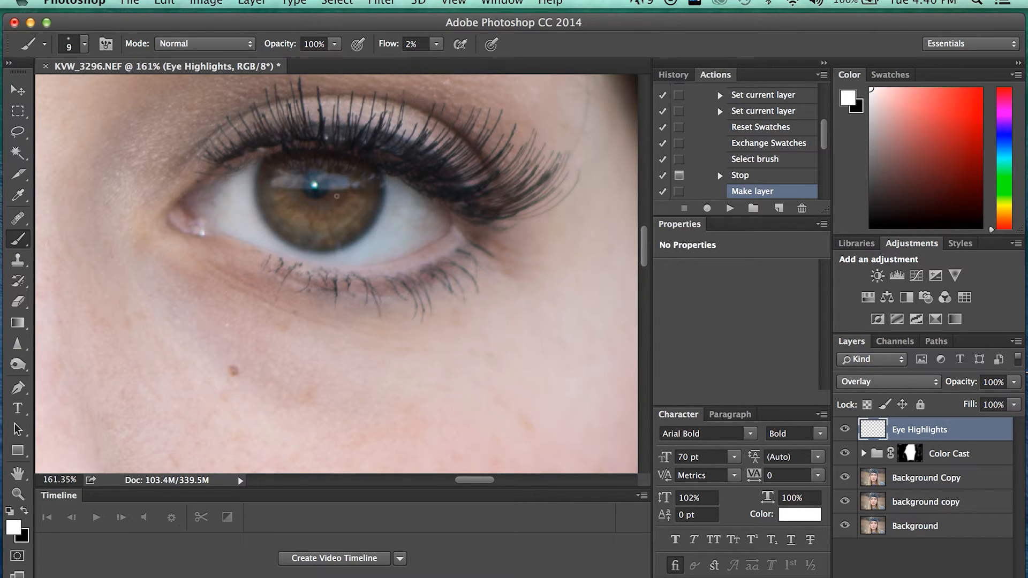
pyautogui.hscroll(-12, 337, 196)
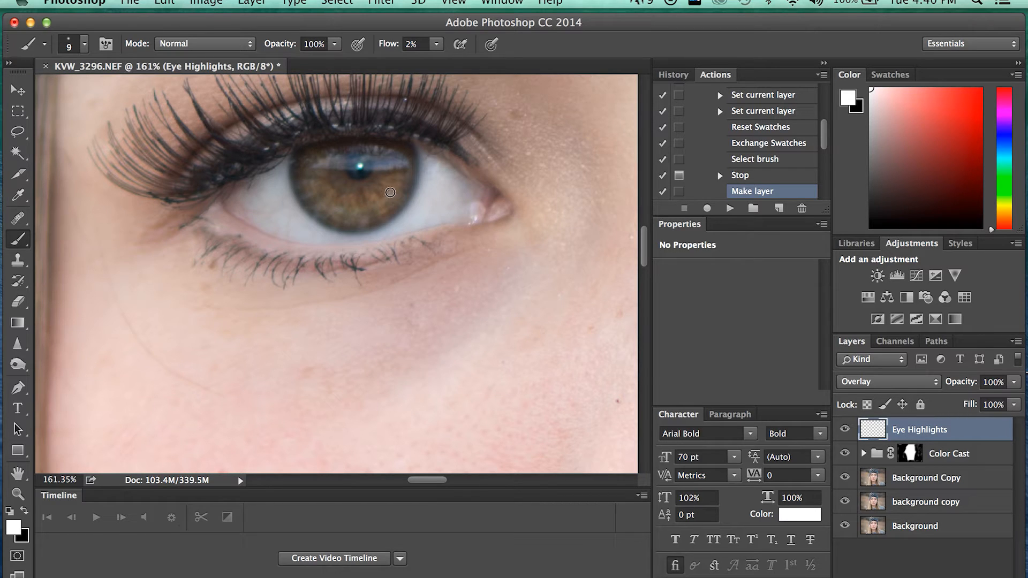
pyautogui.press('super+0')
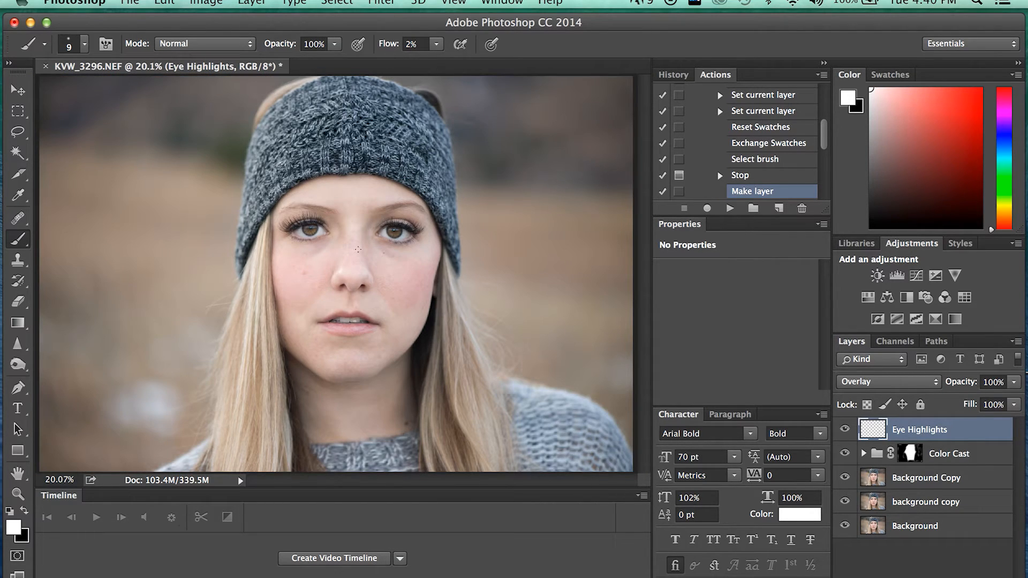
# Step: Continue the Eye Enhancement action to add the Eye Shadows layer with black as the painting color
pyautogui.scroll(5, 358, 250)
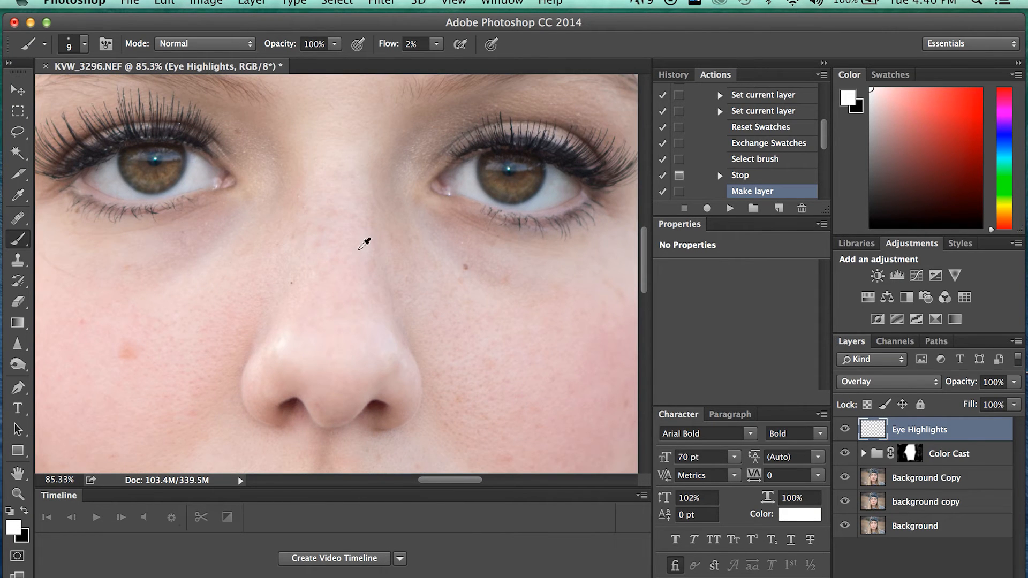
pyautogui.scroll(-1, 365, 244)
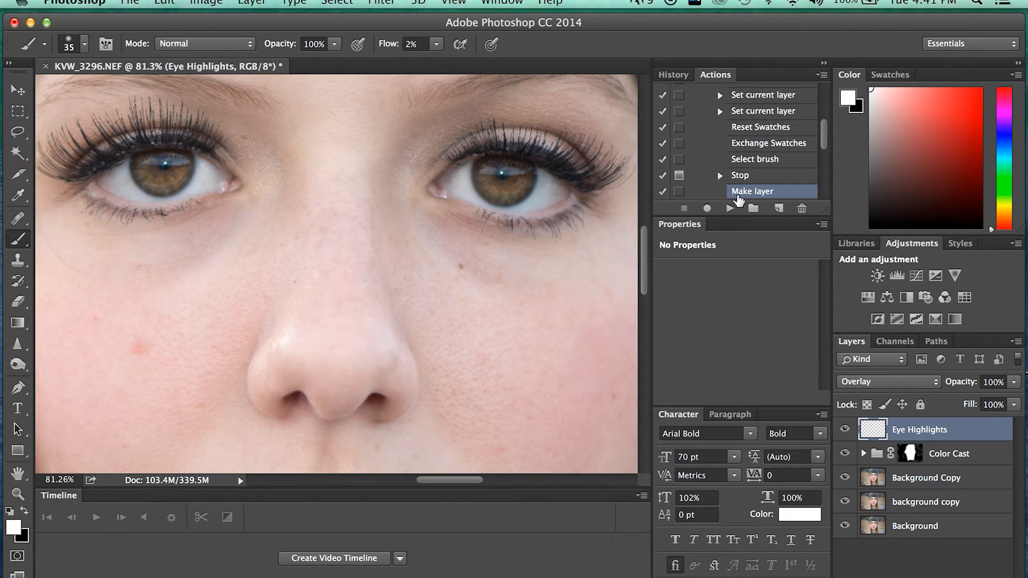
pyautogui.click(730, 209)
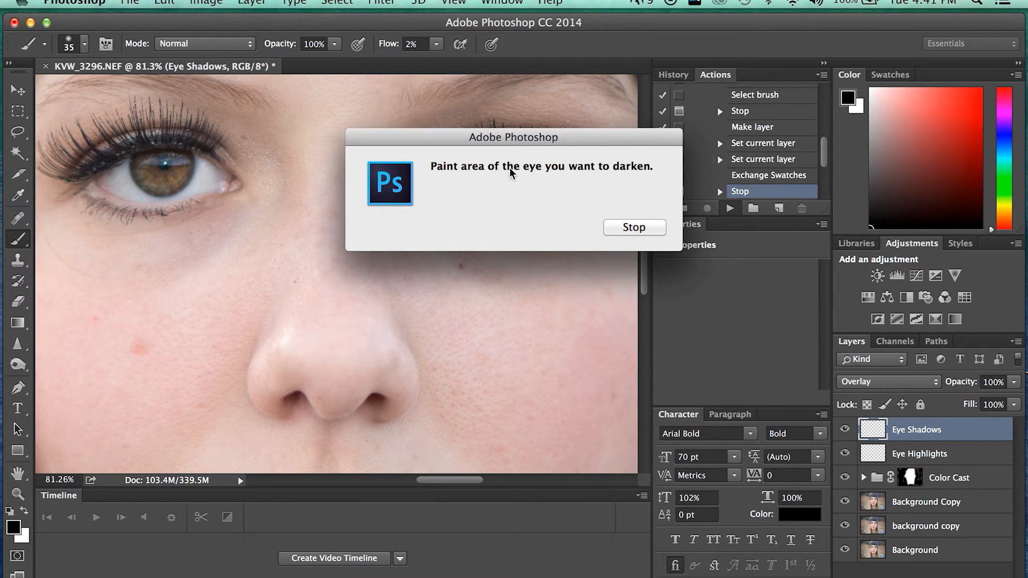
pyautogui.click(633, 227)
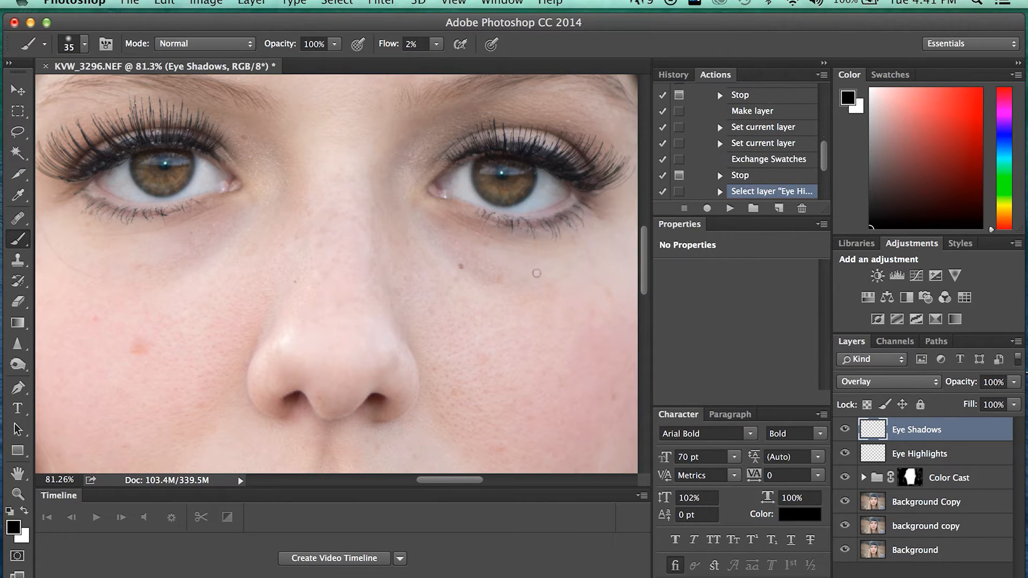
# Step: Darken the outer rims of both irises on the Eye Shadows layer with a 10 px black brush at 2% flow
pyautogui.scroll(5, 113, 134)
pyautogui.press('[')
pyautogui.press('[')
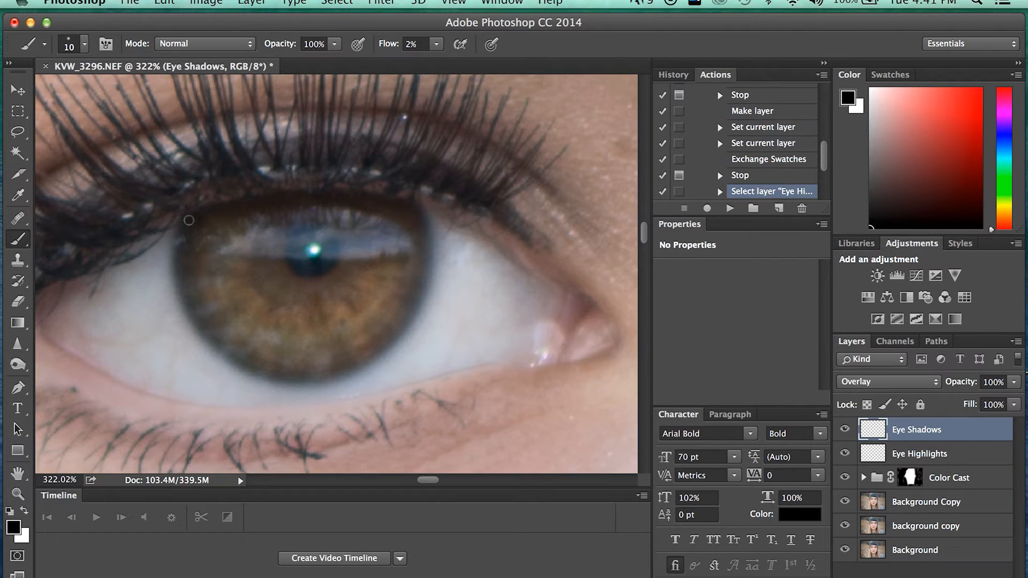
pyautogui.moveTo(191, 216)
pyautogui.mouseDown()
pyautogui.moveTo(177, 230)
pyautogui.moveTo(172, 264)
pyautogui.moveTo(184, 294)
pyautogui.moveTo(206, 342)
pyautogui.moveTo(264, 373)
pyautogui.moveTo(302, 381)
pyautogui.moveTo(348, 368)
pyautogui.moveTo(408, 323)
pyautogui.moveTo(422, 278)
pyautogui.moveTo(418, 204)
pyautogui.moveTo(427, 280)
pyautogui.moveTo(397, 335)
pyautogui.moveTo(322, 374)
pyautogui.moveTo(247, 365)
pyautogui.moveTo(216, 347)
pyautogui.moveTo(182, 283)
pyautogui.moveTo(182, 239)
pyautogui.moveTo(199, 215)
pyautogui.mouseUp()
pyautogui.hscroll(20, 342, 283)
pyautogui.hscroll(-8, 342, 283)
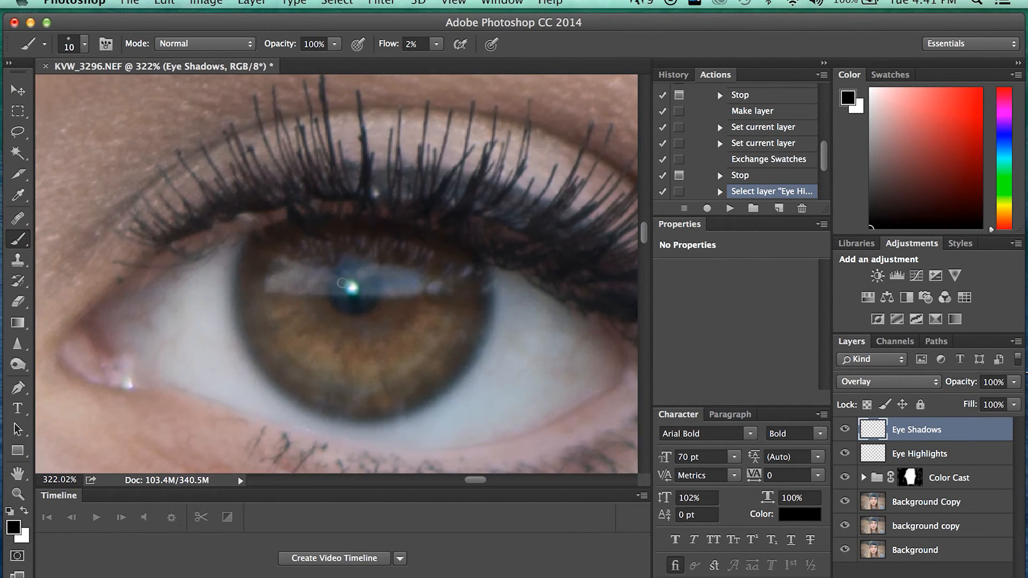
pyautogui.moveTo(479, 266)
pyautogui.mouseDown()
pyautogui.moveTo(482, 326)
pyautogui.moveTo(464, 362)
pyautogui.moveTo(433, 394)
pyautogui.moveTo(388, 409)
pyautogui.moveTo(345, 416)
pyautogui.moveTo(292, 402)
pyautogui.moveTo(234, 307)
pyautogui.moveTo(255, 234)
pyautogui.moveTo(237, 298)
pyautogui.moveTo(258, 355)
pyautogui.moveTo(302, 402)
pyautogui.moveTo(373, 416)
pyautogui.moveTo(418, 405)
pyautogui.moveTo(470, 372)
pyautogui.moveTo(486, 270)
pyautogui.mouseUp()
pyautogui.press('[')
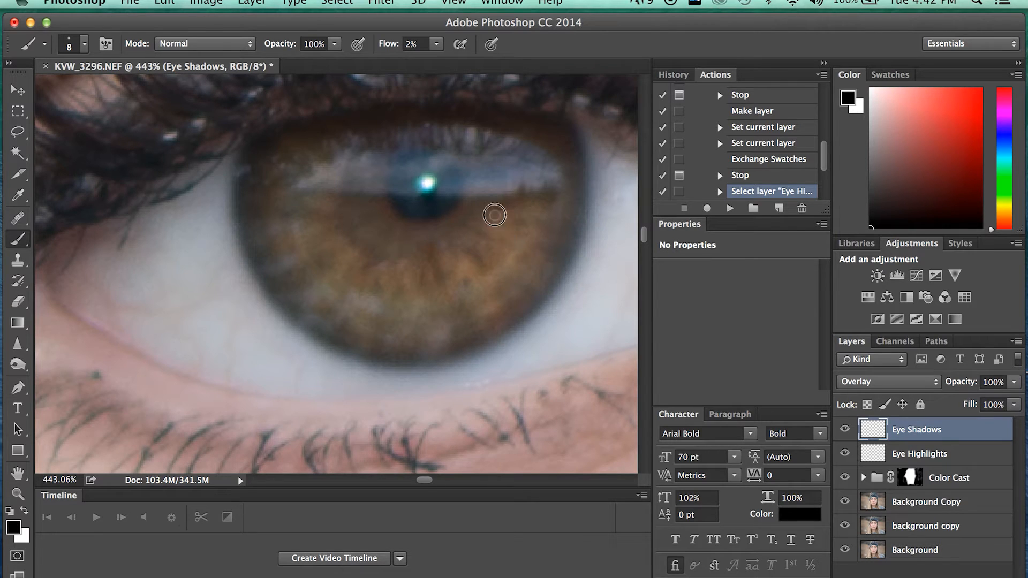
# Step: Paint fine dark strokes through the lower iris of the image's left eye with an 8 px brush
pyautogui.moveTo(478, 240)
pyautogui.mouseDown()
pyautogui.moveTo(475, 272)
pyautogui.moveTo(417, 282)
pyautogui.mouseUp()
pyautogui.moveTo(341, 266)
pyautogui.mouseDown()
pyautogui.moveTo(319, 193)
pyautogui.moveTo(310, 233)
pyautogui.moveTo(348, 269)
pyautogui.mouseUp()
pyautogui.moveTo(523, 199)
pyautogui.mouseDown()
pyautogui.moveTo(487, 264)
pyautogui.moveTo(444, 289)
pyautogui.mouseUp()
pyautogui.moveTo(341, 241)
pyautogui.mouseDown()
pyautogui.moveTo(372, 289)
pyautogui.moveTo(401, 298)
pyautogui.mouseUp()
# Step: Examine the shading in both irises up close and in the full portrait, with the brush enlarged to 25 px
pyautogui.hscroll(15, 508, 286)
pyautogui.scroll(3, 508, 287)
pyautogui.scroll(-15, 508, 287)
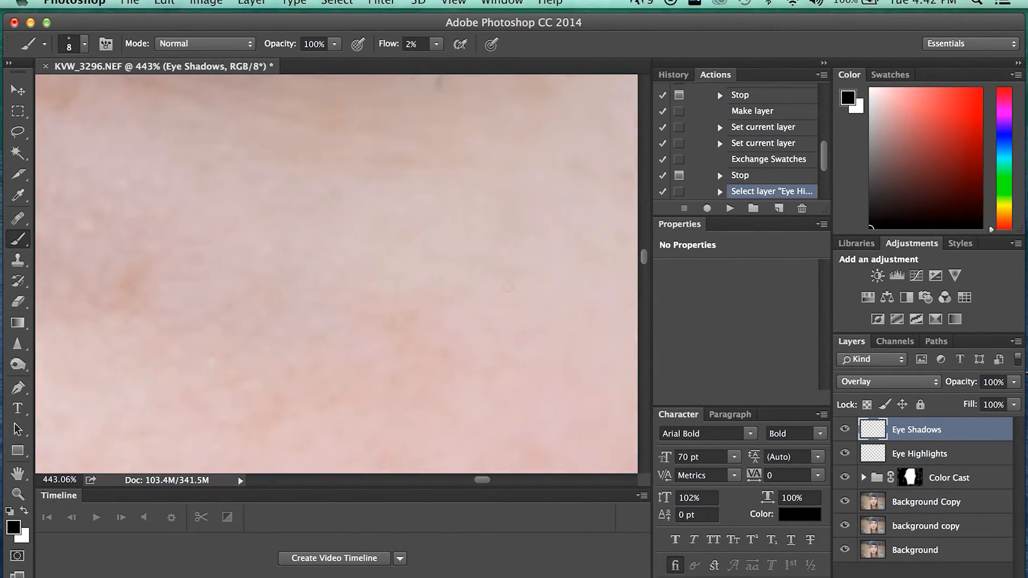
pyautogui.hscroll(15, 508, 287)
pyautogui.scroll(8, 507, 286)
pyautogui.hscroll(-20, 508, 286)
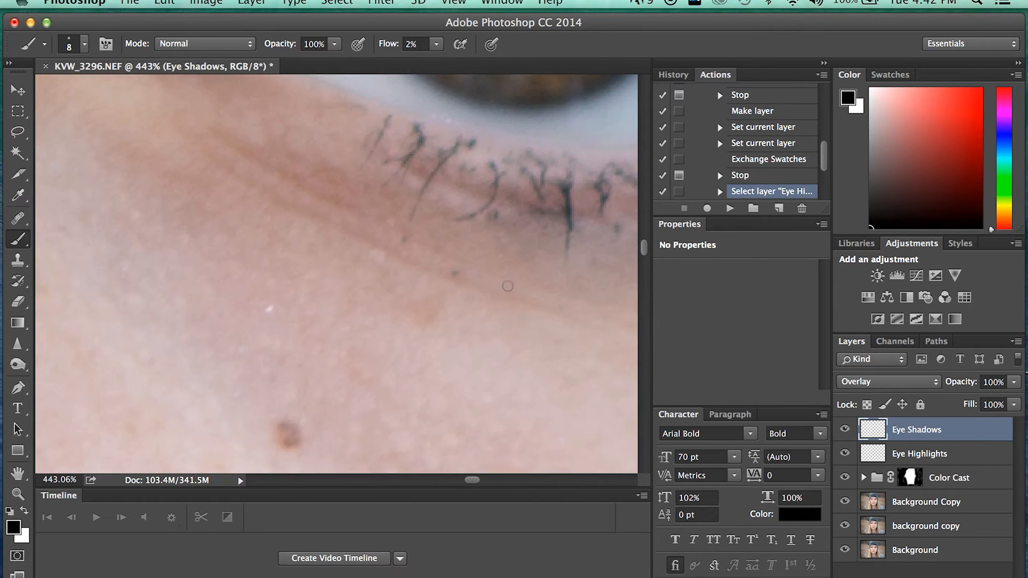
pyautogui.scroll(10, 508, 286)
pyautogui.hscroll(5, 507, 286)
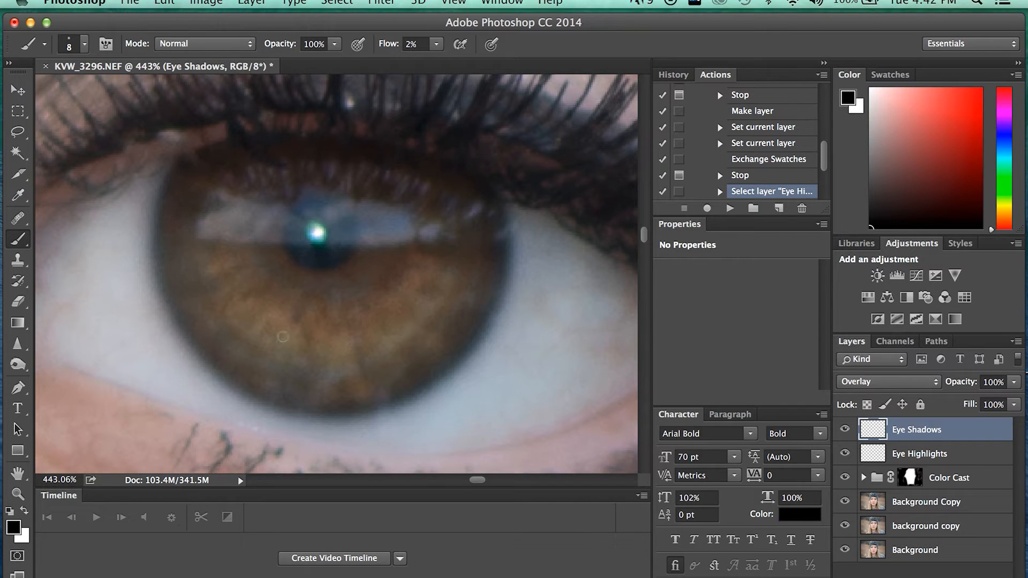
pyautogui.press(']')
pyautogui.press(']')
pyautogui.press(']')
pyautogui.press(']')
pyautogui.hscroll(-15, 347, 266)
pyautogui.hscroll(-10, 345, 265)
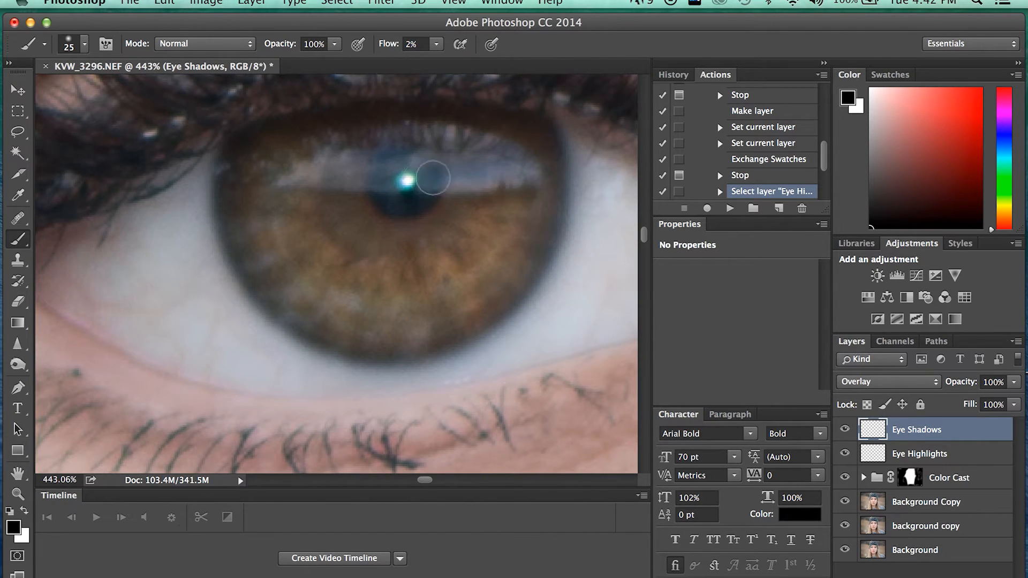
pyautogui.press('super+0')
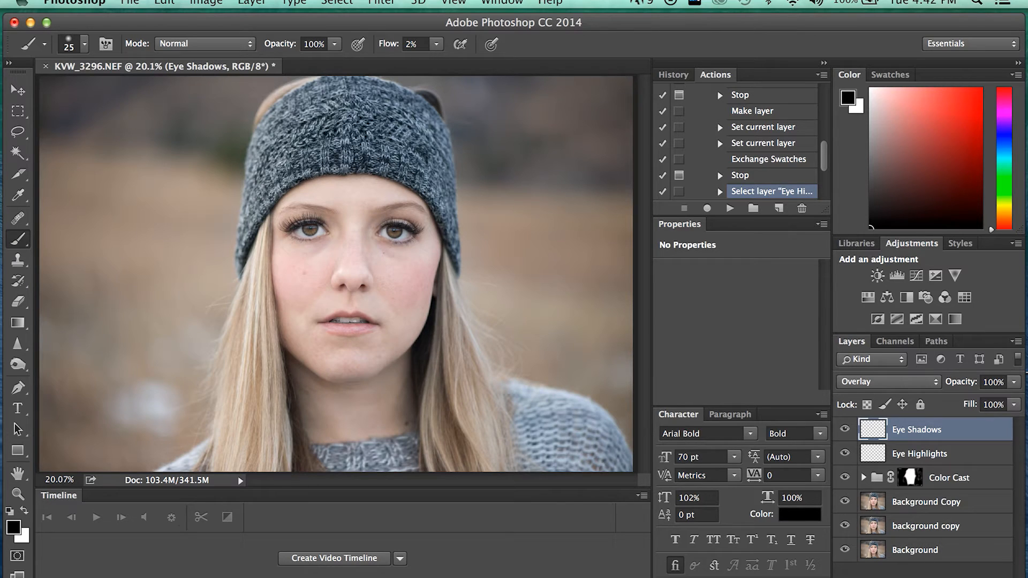
# Step: Finish the Eye Enhancement action and toggle the Eye Enhancements group off and on to compare the eyes
pyautogui.click(730, 209)
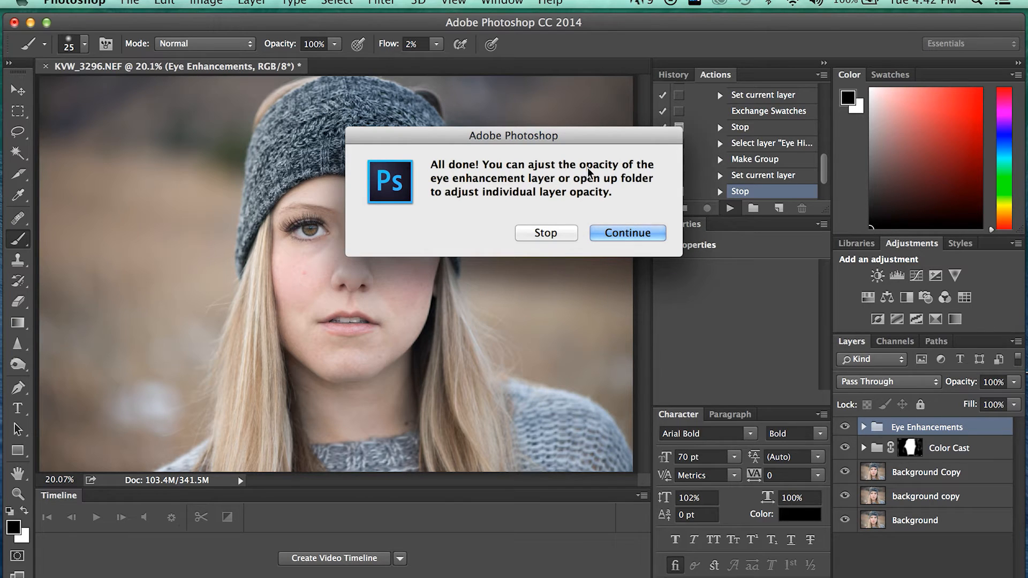
pyautogui.click(627, 234)
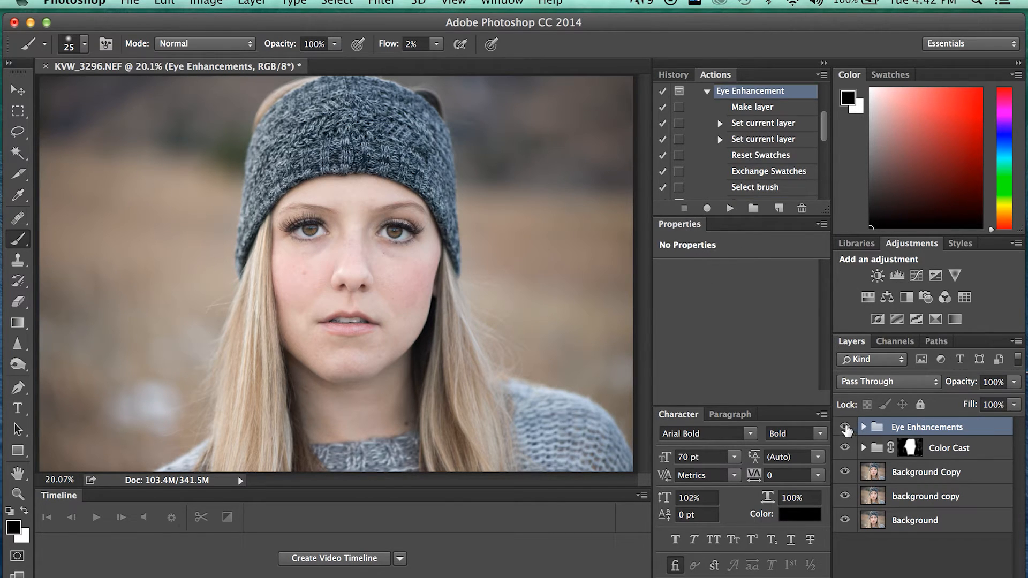
pyautogui.click(846, 428)
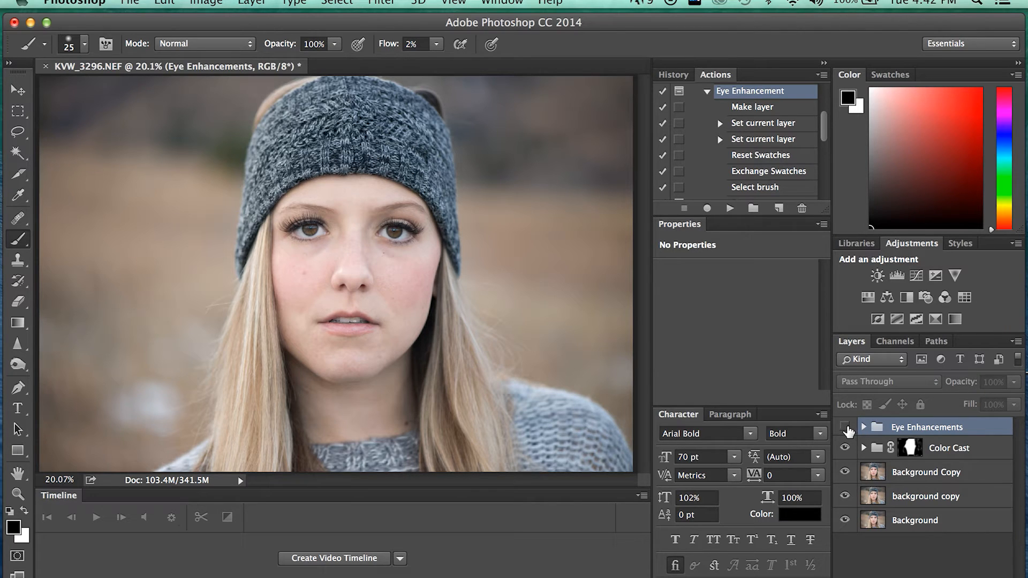
pyautogui.click(846, 428)
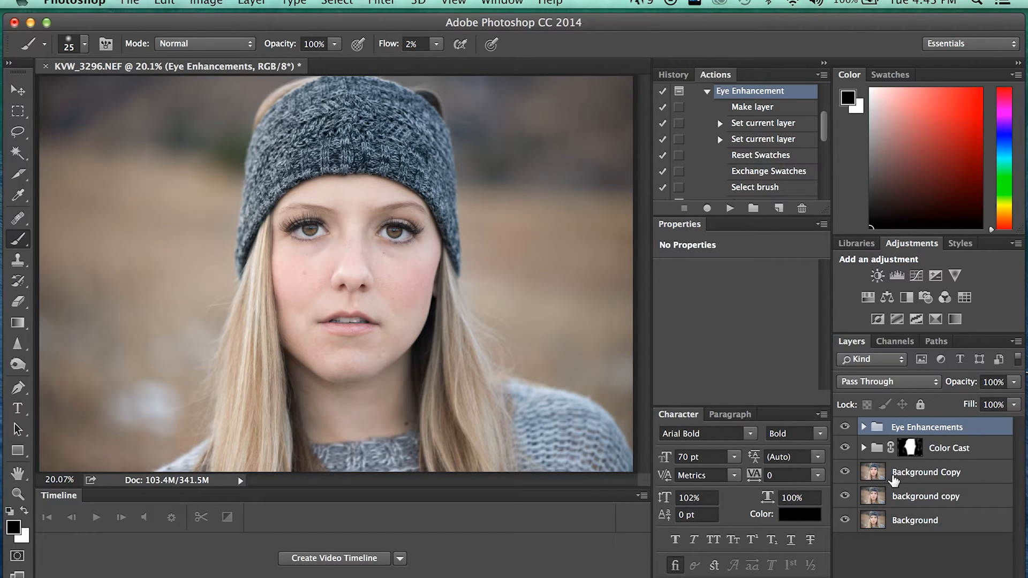
# Step: Rename the Background Copy layer directly below the Color Cast group as skin
pyautogui.click(936, 474)
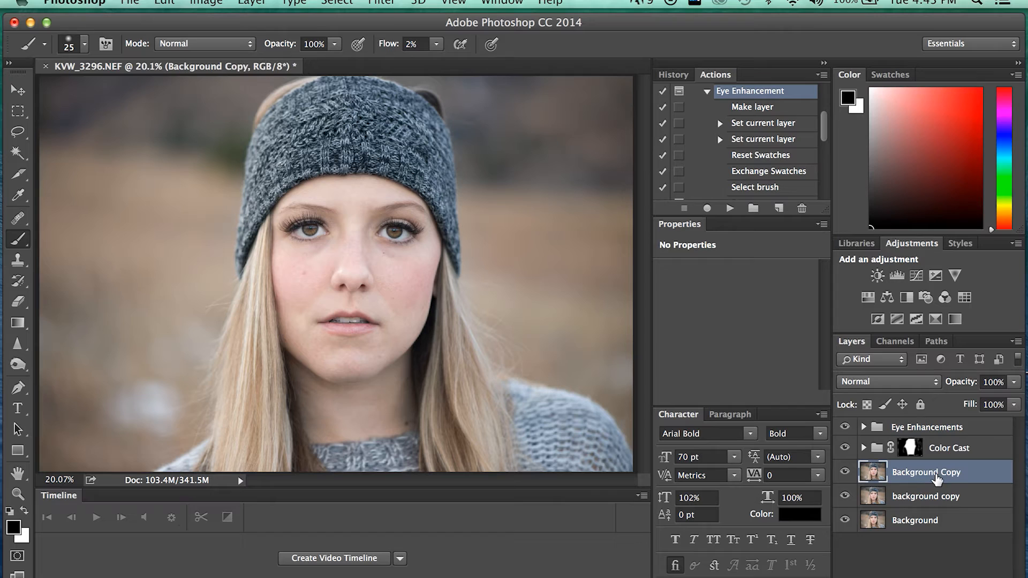
pyautogui.doubleClick(918, 473)
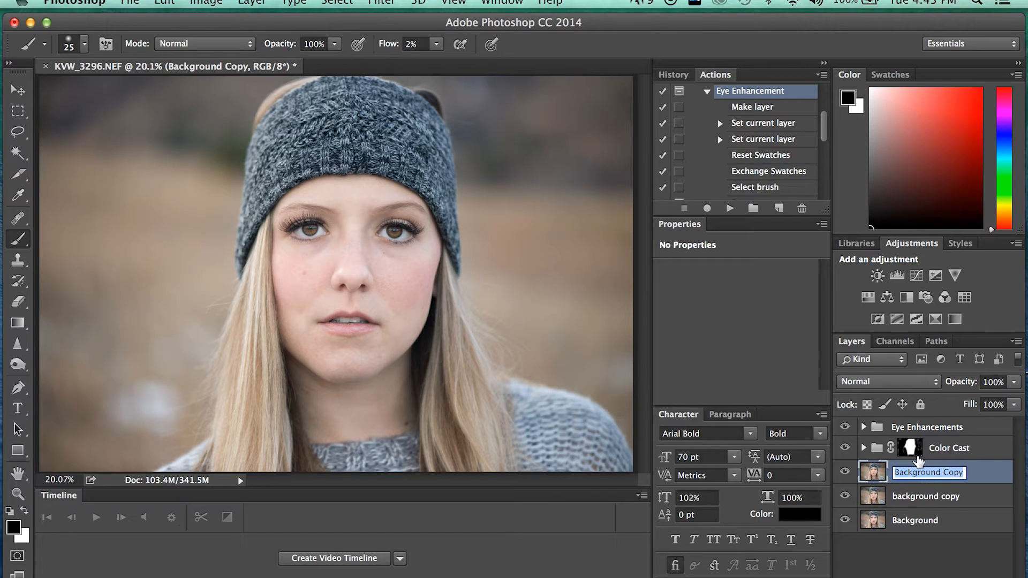
pyautogui.write('sk')
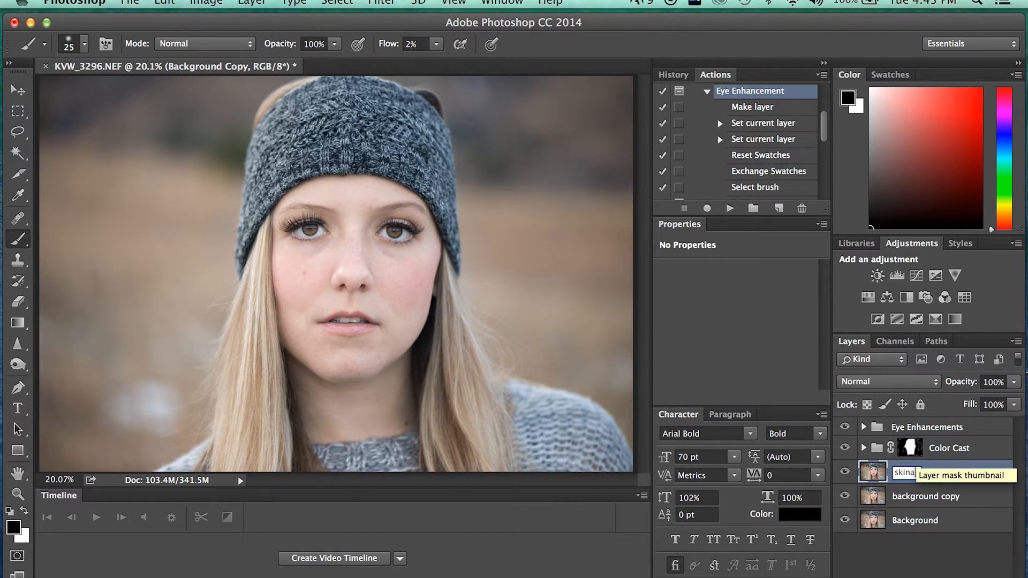
pyautogui.write('ina')
pyautogui.press('Return')
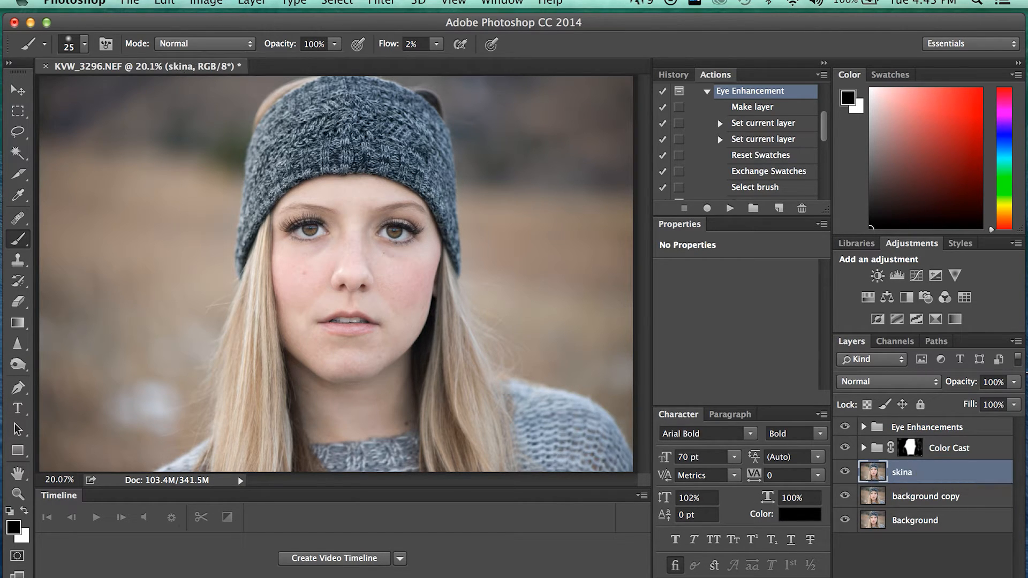
pyautogui.doubleClick(908, 472)
pyautogui.write('skin')
pyautogui.press('Return')
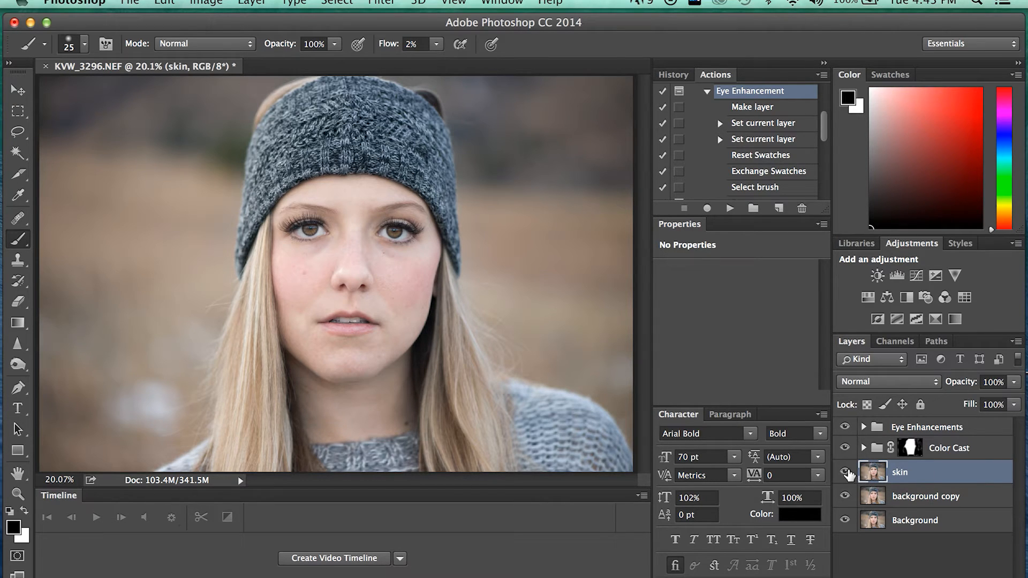
# Step: Remove the blemishes on the chin and below the lips with a 90 px Content-Aware Spot Healing Brush on the skin layer
pyautogui.click(17, 218)
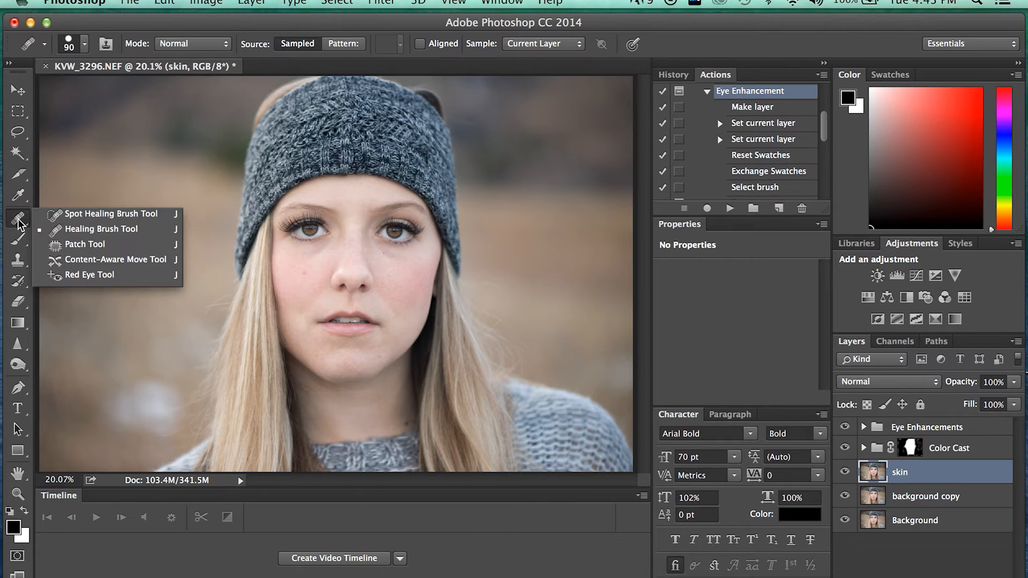
pyautogui.click(92, 217)
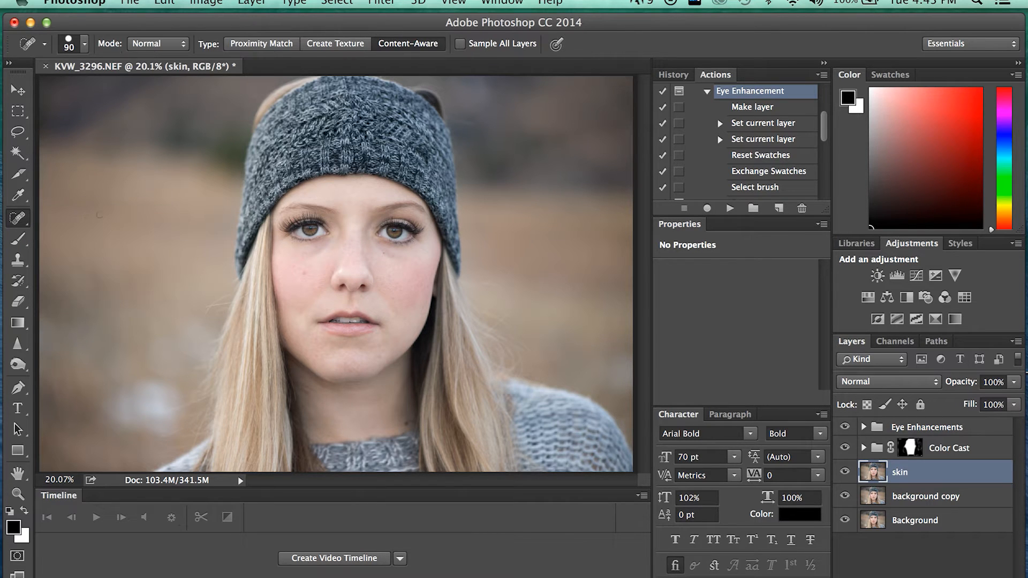
pyautogui.scroll(10, 340, 282)
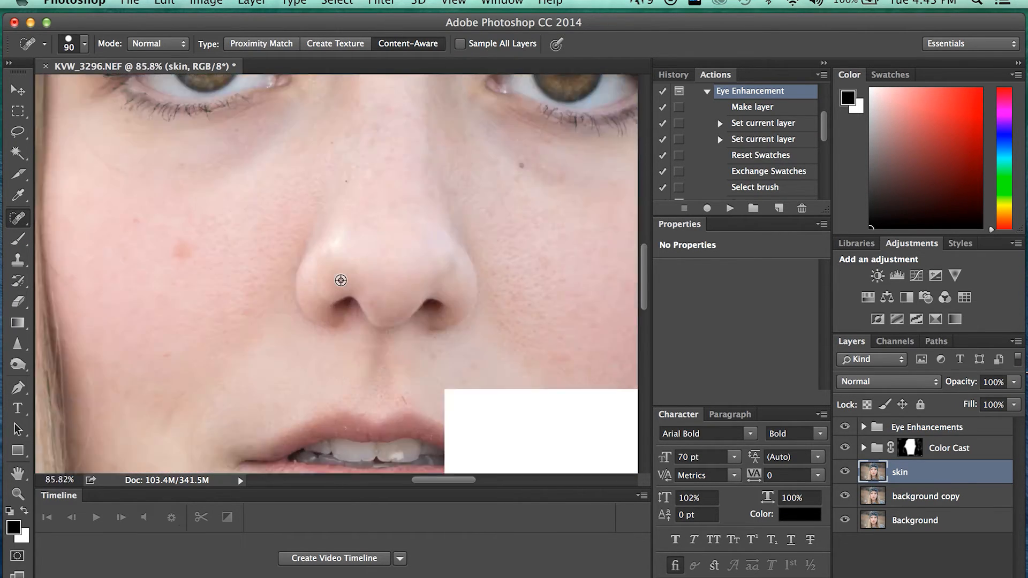
pyautogui.scroll(-4, 341, 280)
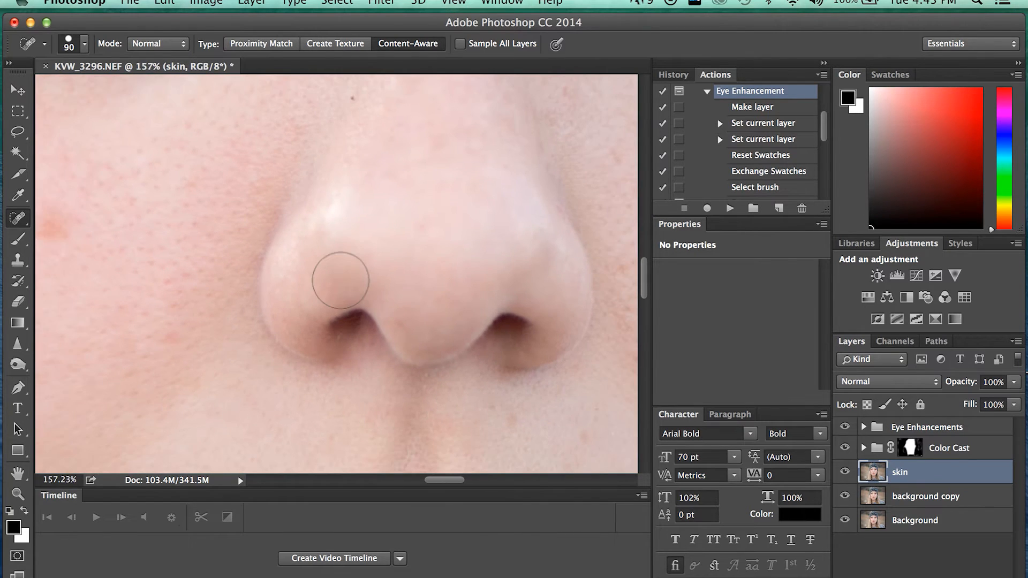
pyautogui.scroll(-10, 340, 280)
pyautogui.scroll(-5, 340, 280)
pyautogui.scroll(-3, 340, 280)
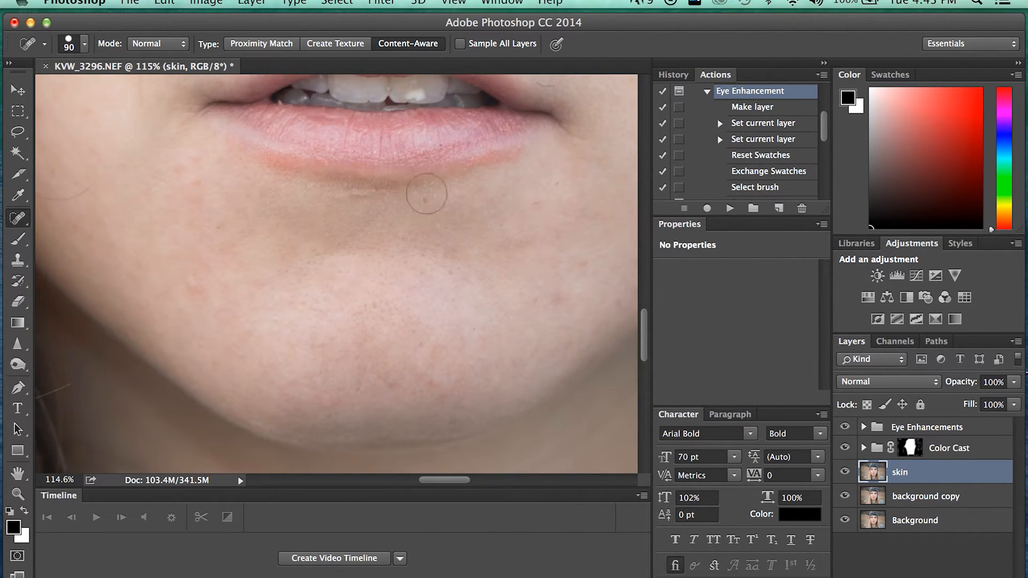
pyautogui.click(437, 212)
pyautogui.click(431, 202)
pyautogui.click(434, 202)
pyautogui.click(538, 204)
pyautogui.click(557, 298)
pyautogui.click(193, 283)
pyautogui.click(182, 172)
pyautogui.click(332, 234)
pyautogui.click(583, 261)
pyautogui.click(433, 384)
pyautogui.click(325, 400)
# Step: Heal the mark above the upper lip and the stray hair near the mouth corner on the image's right side
pyautogui.scroll(5, 549, 293)
pyautogui.hscroll(4, 549, 293)
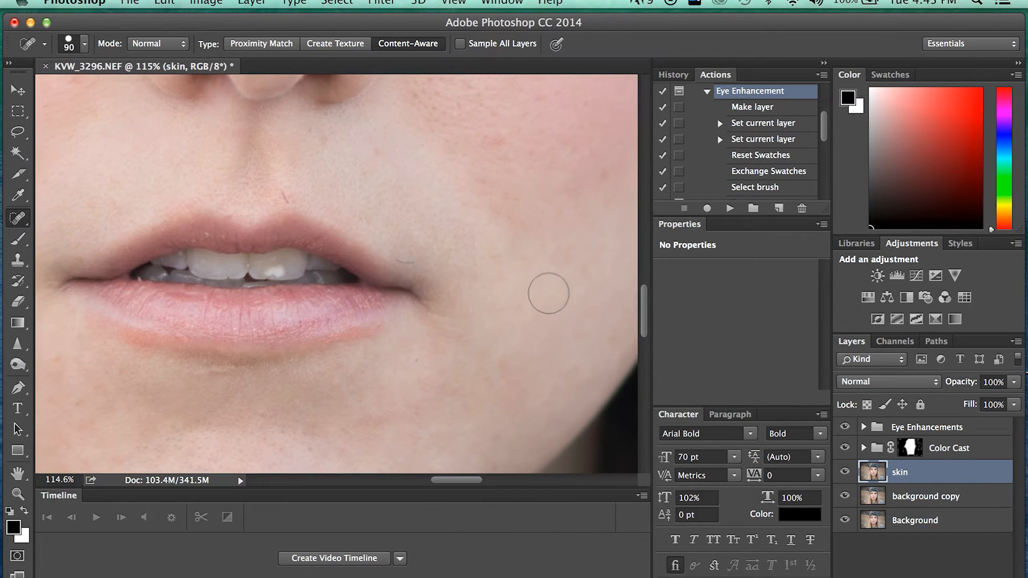
pyautogui.click(271, 200)
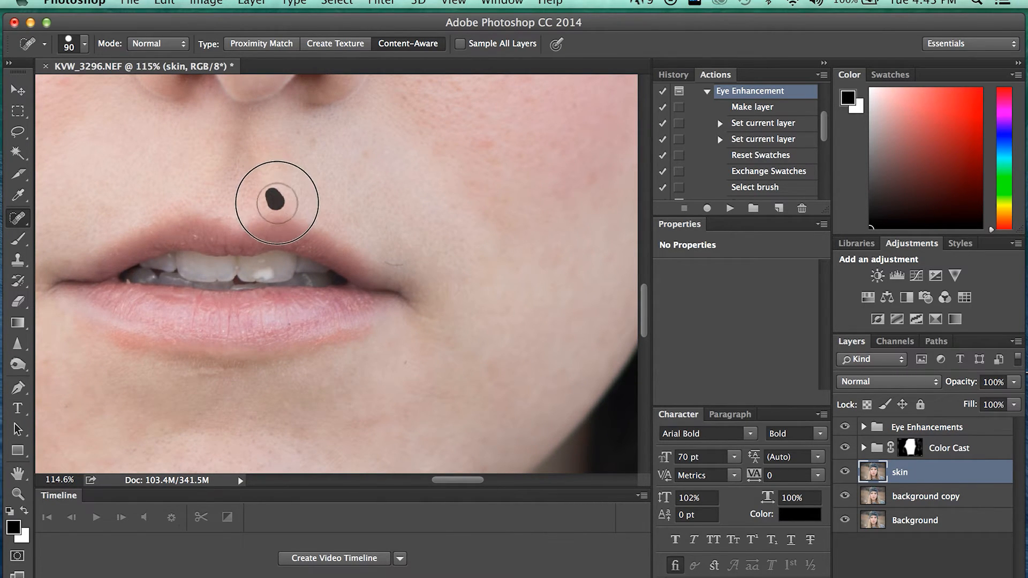
pyautogui.click(403, 265)
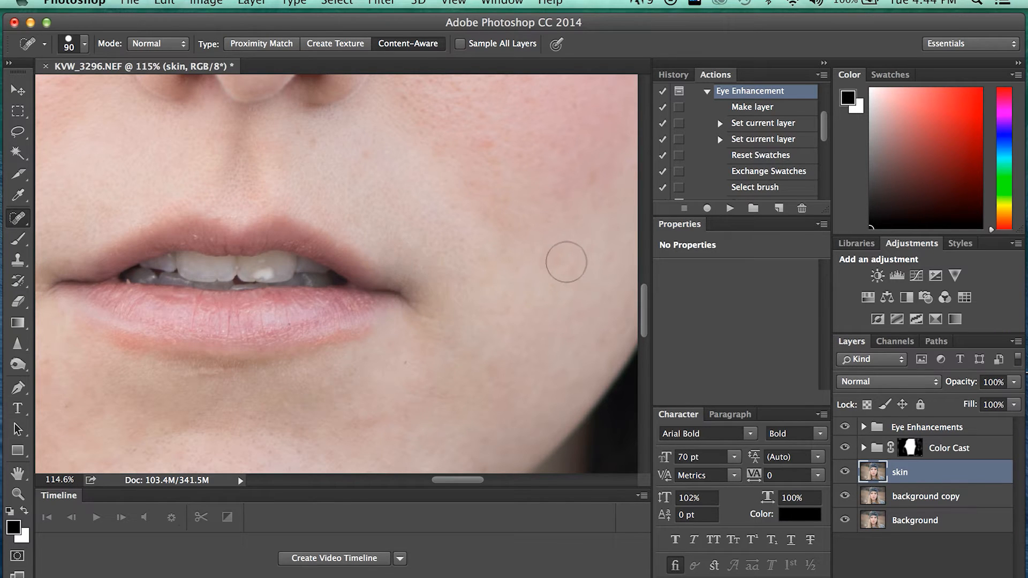
# Step: Heal the dark spots on the cheek on the image's right side and the mark under that eye with the 90 px Spot Healing Brush
pyautogui.scroll(5, 539, 255)
pyautogui.hscroll(8, 539, 254)
pyautogui.hscroll(8, 539, 256)
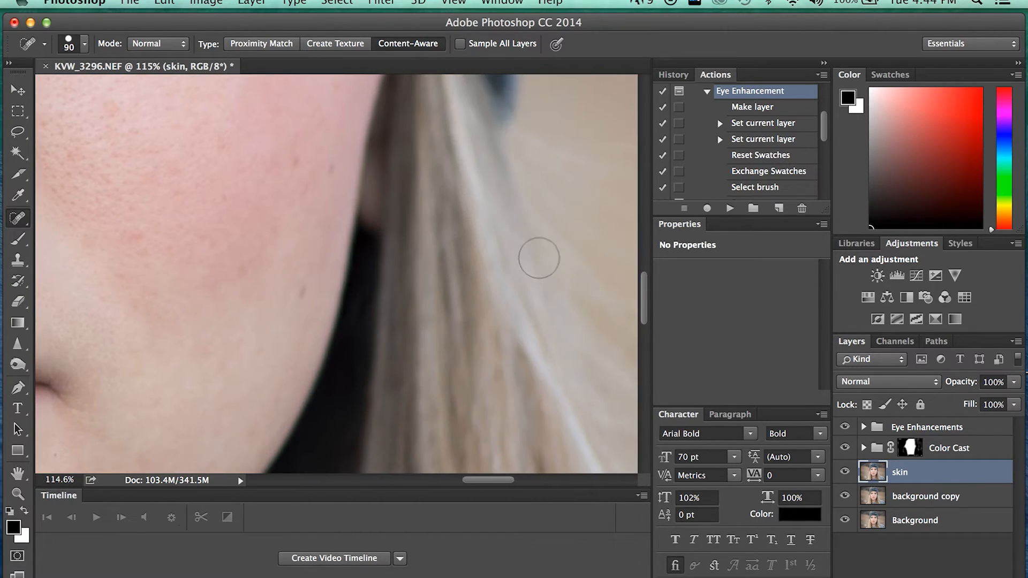
pyautogui.scroll(-5, 326, 278)
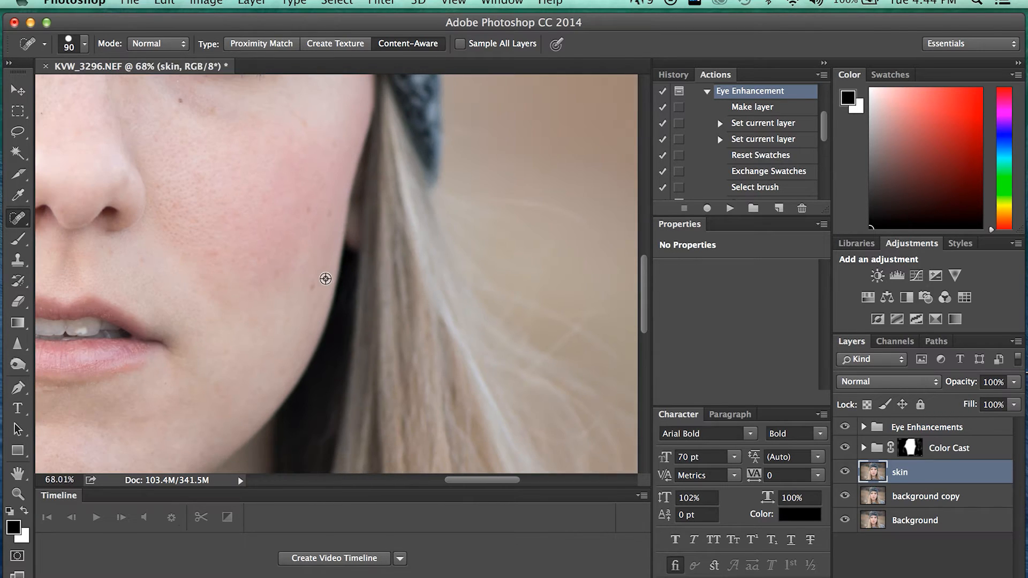
pyautogui.click(220, 252)
pyautogui.click(317, 280)
pyautogui.click(332, 214)
pyautogui.click(310, 214)
pyautogui.click(317, 223)
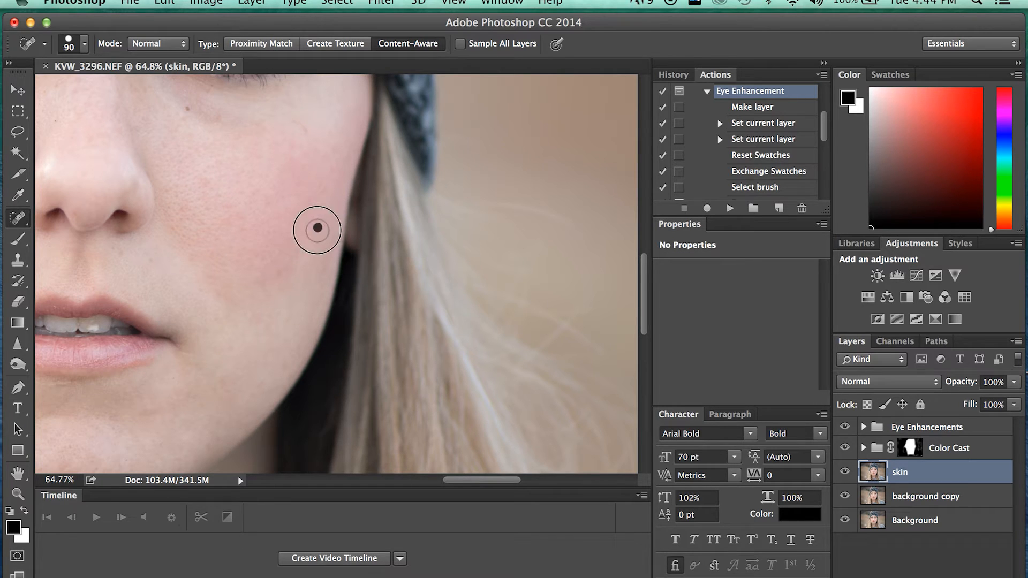
pyautogui.click(187, 109)
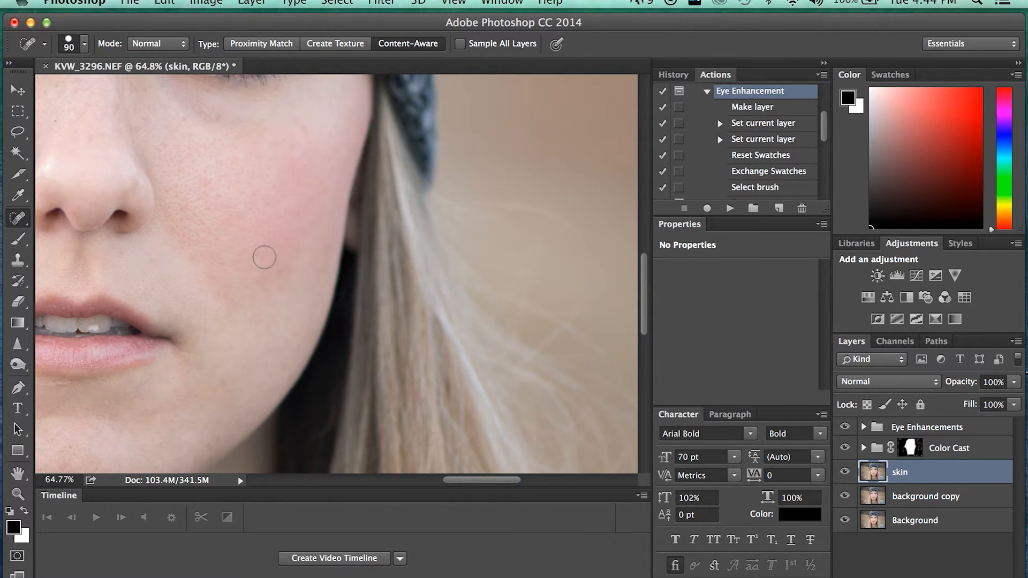
# Step: Heal the small spot and the red blemish on the cheek below the eye on the image's left side
pyautogui.hscroll(-10, 264, 258)
pyautogui.scroll(5, 264, 257)
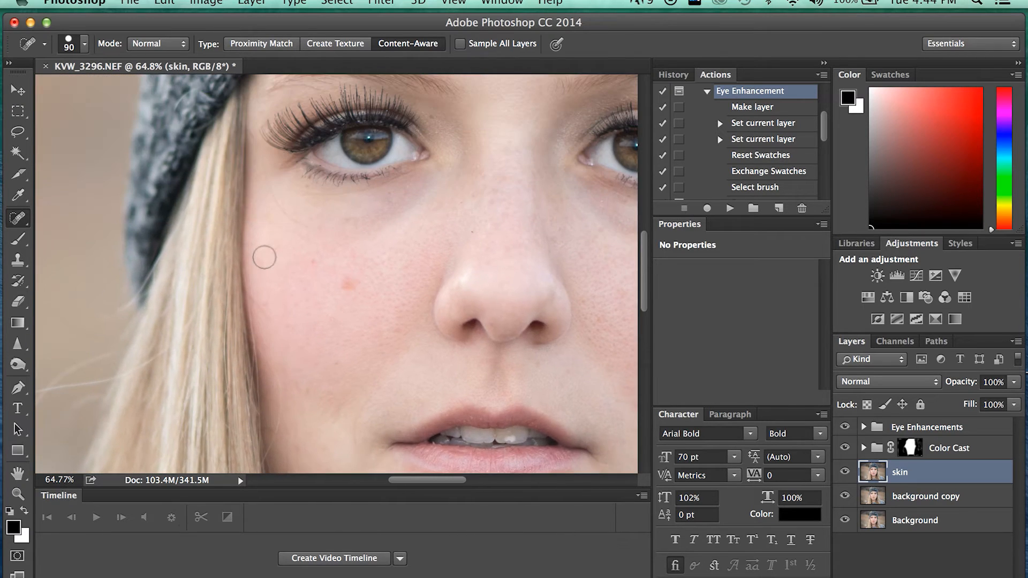
pyautogui.scroll(5, 264, 257)
pyautogui.click(322, 346)
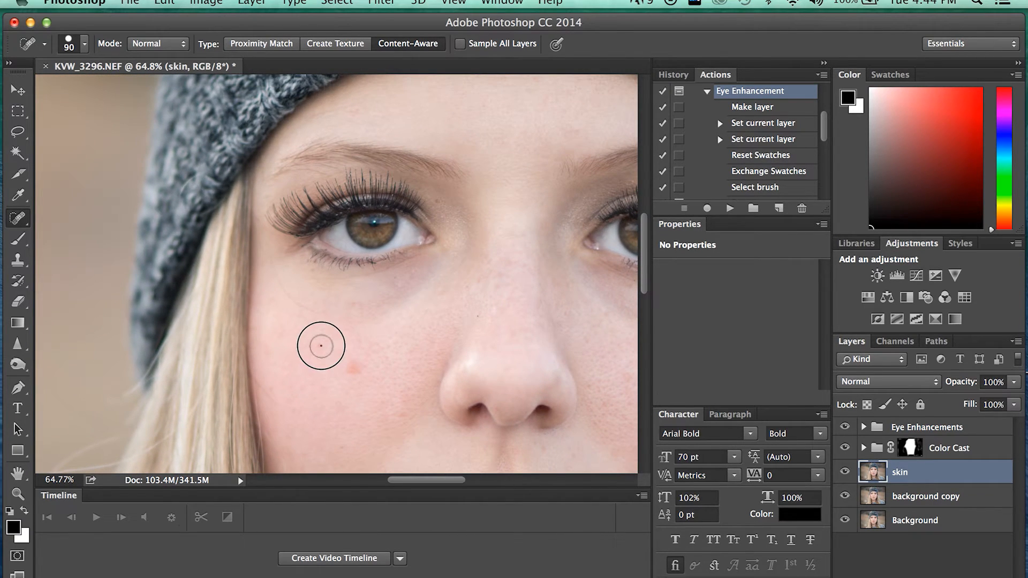
pyautogui.moveTo(353, 369); pyautogui.dragTo(356, 363)
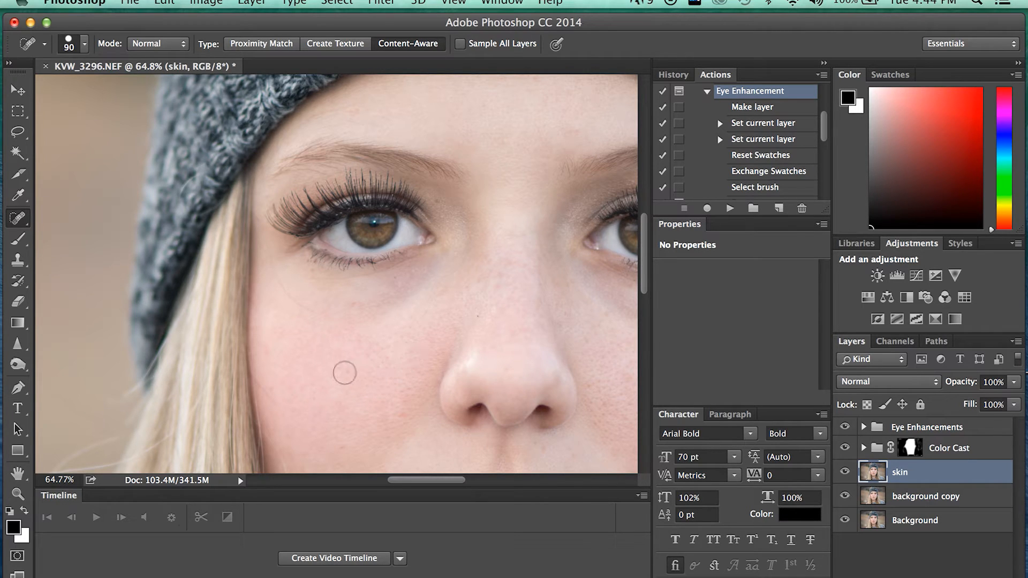
pyautogui.click(349, 375)
# Step: Heal the mark along the jawline beside the hair on the image's left side and the spot on the forehead under the hat
pyautogui.scroll(-10, 372, 377)
pyautogui.scroll(3, 371, 374)
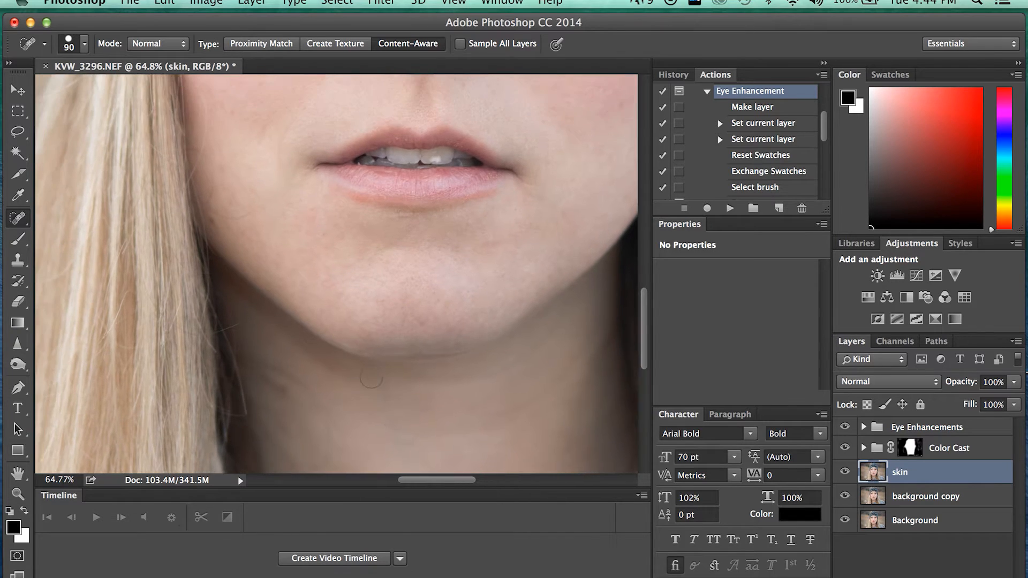
pyautogui.scroll(2, 372, 375)
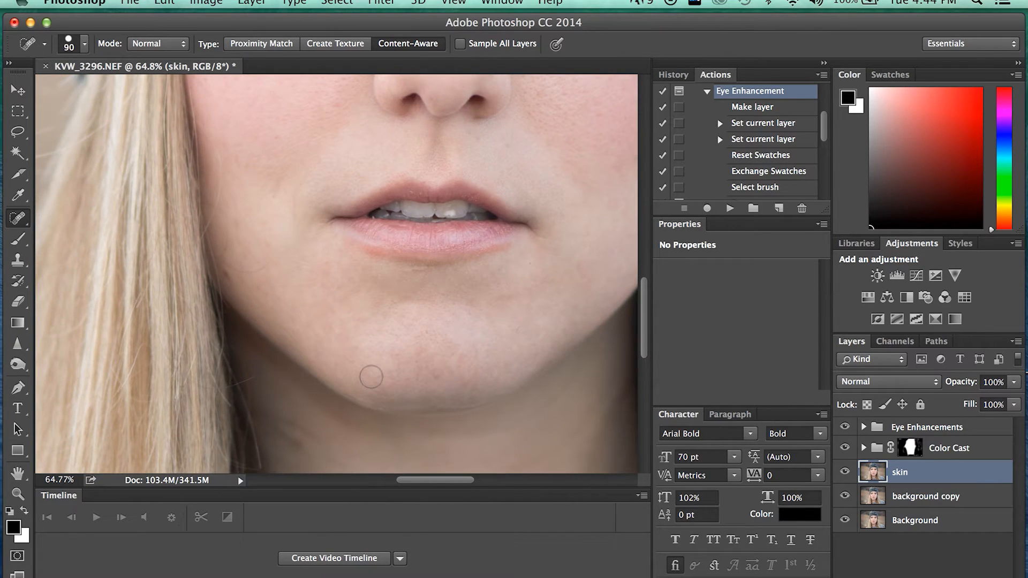
pyautogui.click(225, 273)
pyautogui.scroll(12, 429, 281)
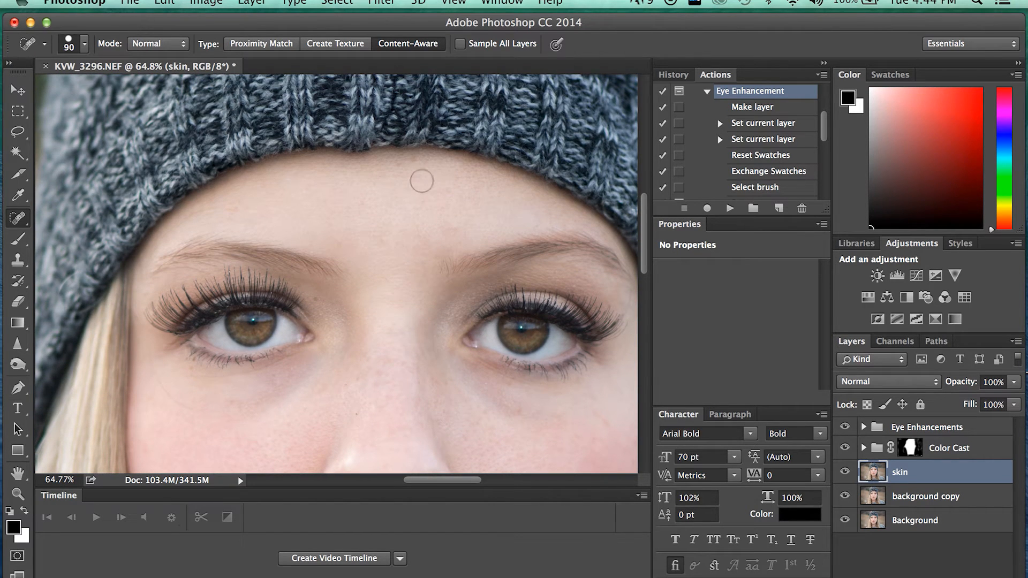
pyautogui.click(416, 158)
# Step: Heal the remaining marks on the outer and middle cheek on the image's right side
pyautogui.scroll(-6, 453, 165)
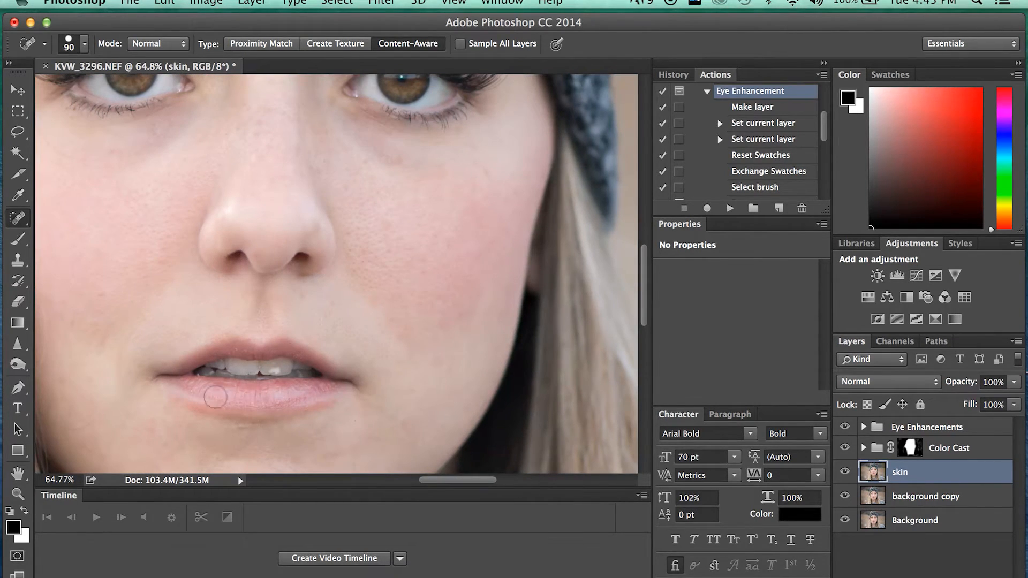
pyautogui.click(487, 177)
pyautogui.moveTo(405, 227); pyautogui.dragTo(387, 225)
# Step: Heal the discolored spots between the mouth corner and the hair on the image's left cheek
pyautogui.scroll(-3, 478, 283)
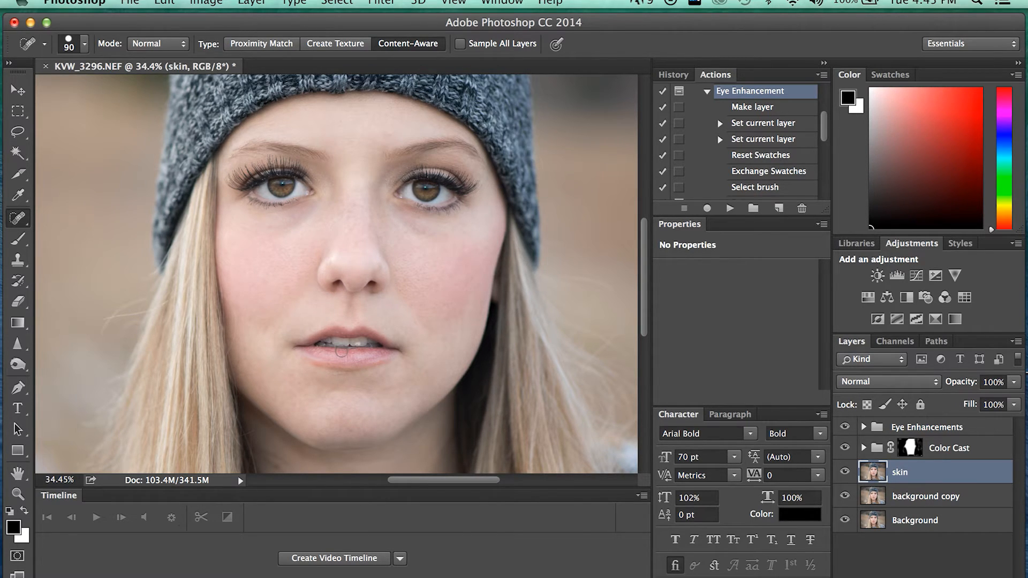
pyautogui.scroll(-5, 342, 351)
pyautogui.scroll(3, 341, 352)
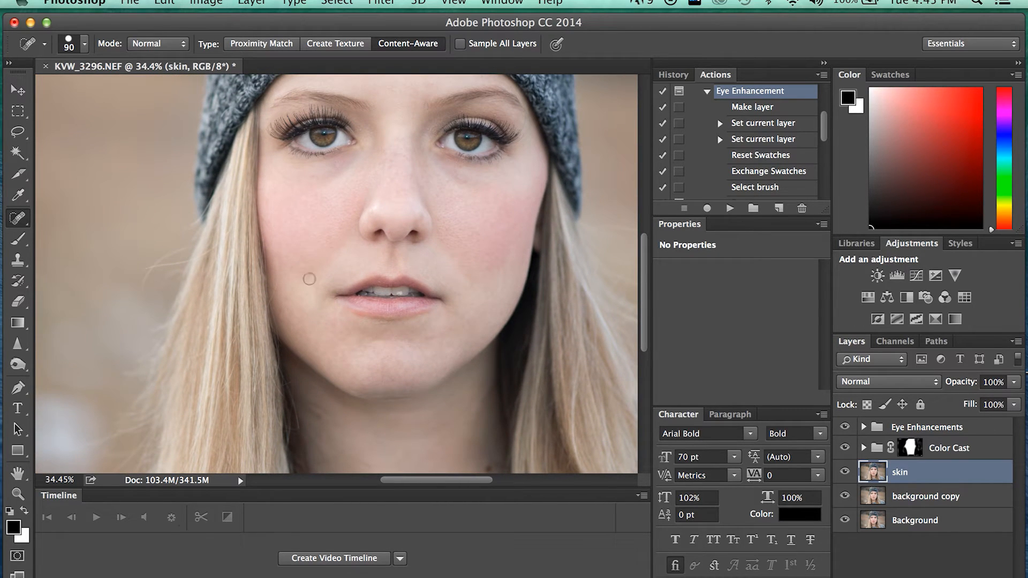
pyautogui.scroll(6, 294, 278)
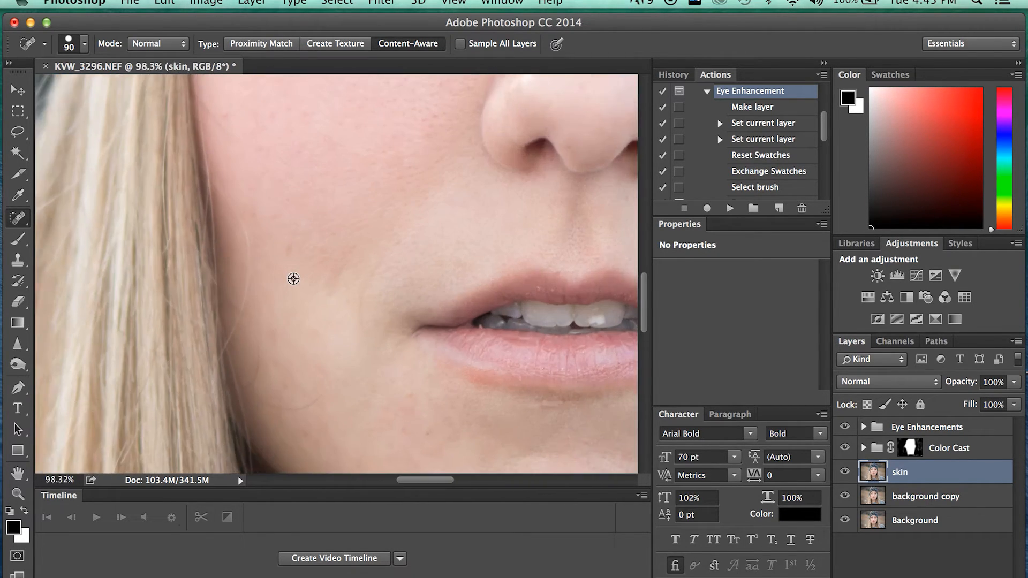
pyautogui.click(284, 234)
pyautogui.click(344, 259)
pyautogui.click(268, 349)
# Step: Fit the whole portrait in view and review the Spot Healing Brush states in the history
pyautogui.press('super+0')
pyautogui.click(680, 75)
pyautogui.click(734, 116)
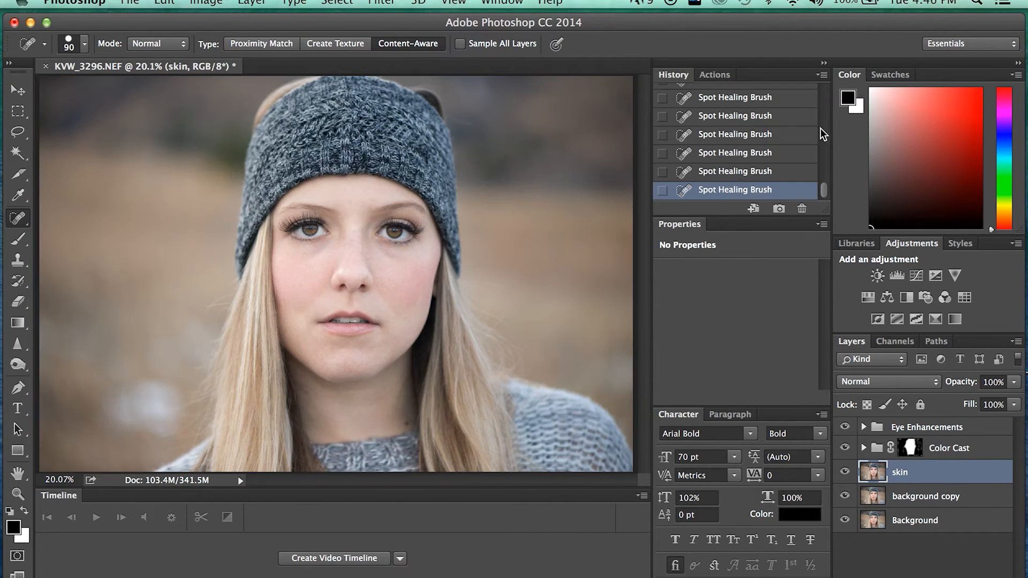
pyautogui.click(756, 190)
# Step: Heal the dry flakes on the upper lip with the Spot Healing Brush reduced to 30 px
pyautogui.scroll(1, 354, 357)
pyautogui.scroll(8, 354, 357)
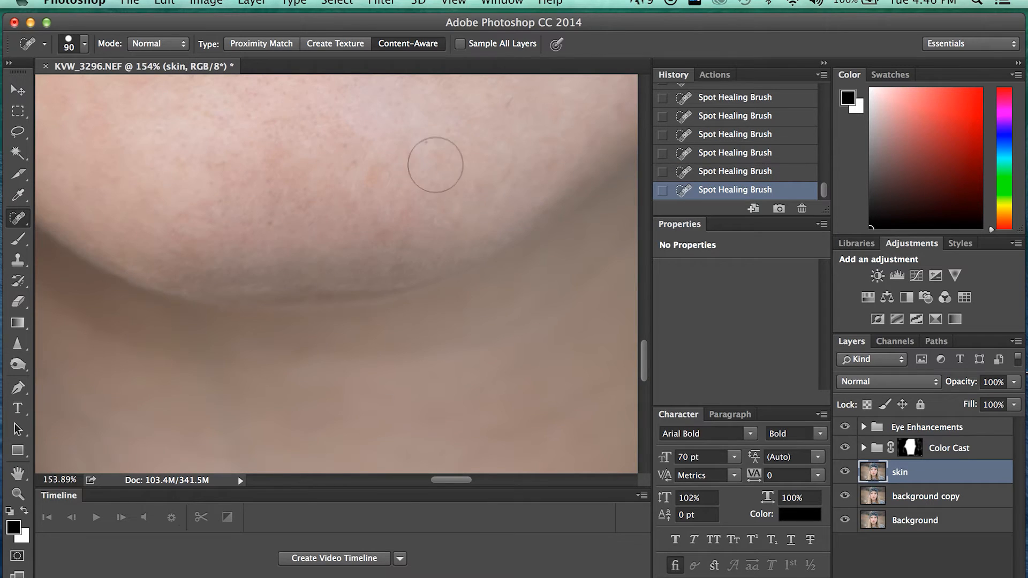
pyautogui.scroll(7, 522, 220)
pyautogui.hscroll(7, 522, 221)
pyautogui.hscroll(-6, 450, 210)
pyautogui.scroll(-3, 450, 211)
pyautogui.scroll(9, 150, 394)
pyautogui.press('[')
pyautogui.press('[')
pyautogui.press('[')
pyautogui.press('[')
pyautogui.press('[')
pyautogui.press('[')
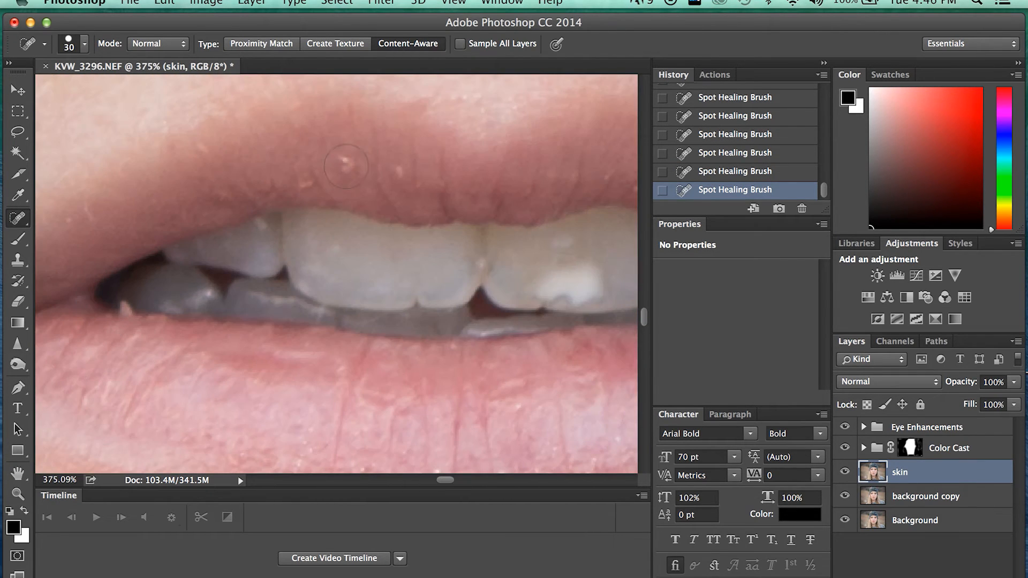
pyautogui.scroll(4, 573, 165)
pyautogui.hscroll(6, 573, 166)
pyautogui.scroll(-2, 574, 165)
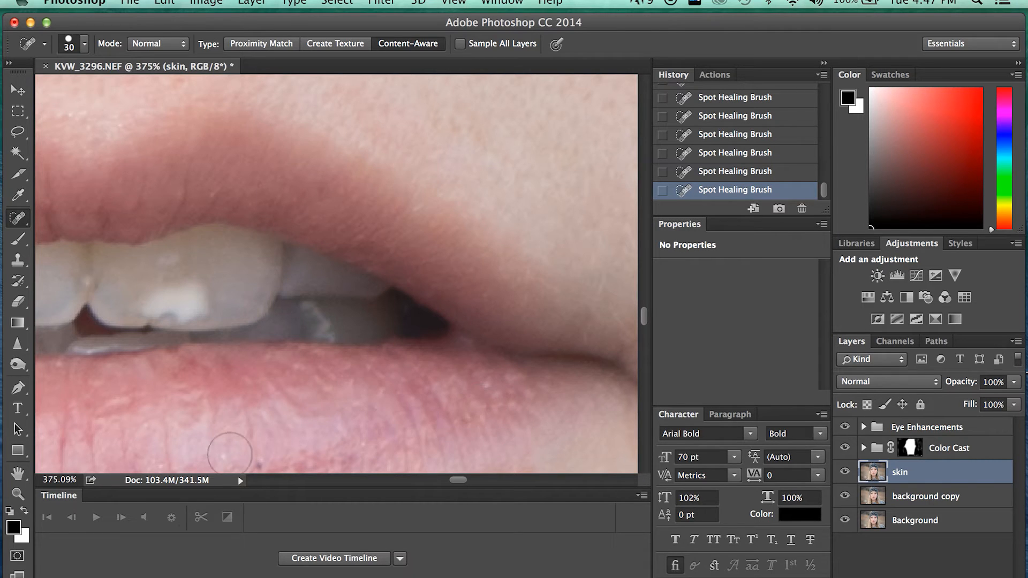
# Step: Heal the dry spots on the lower lip and fit the whole portrait in view
pyautogui.hscroll(-8, 429, 372)
pyautogui.scroll(-3, 429, 373)
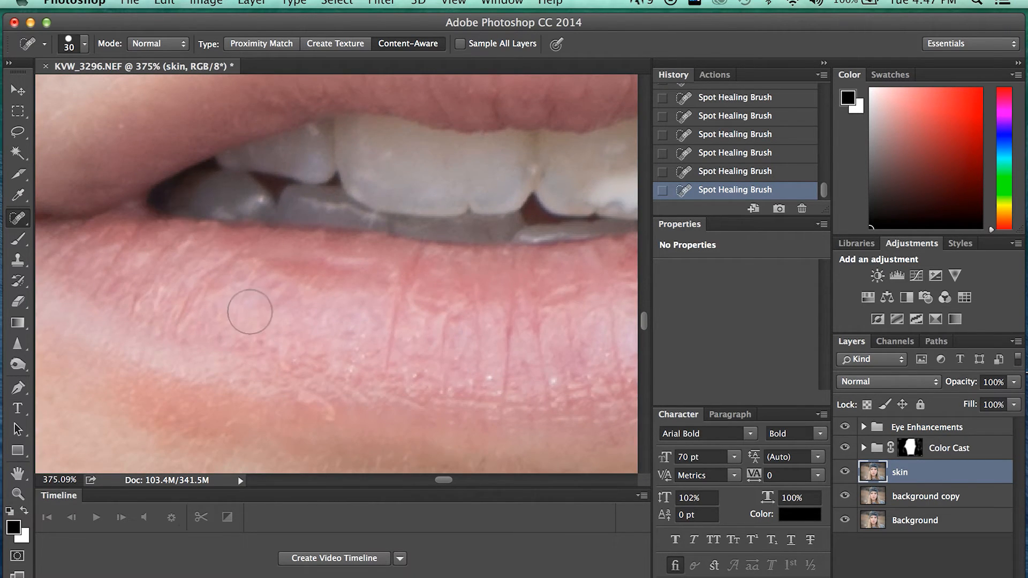
pyautogui.scroll(-5, 252, 307)
pyautogui.press('super+0')
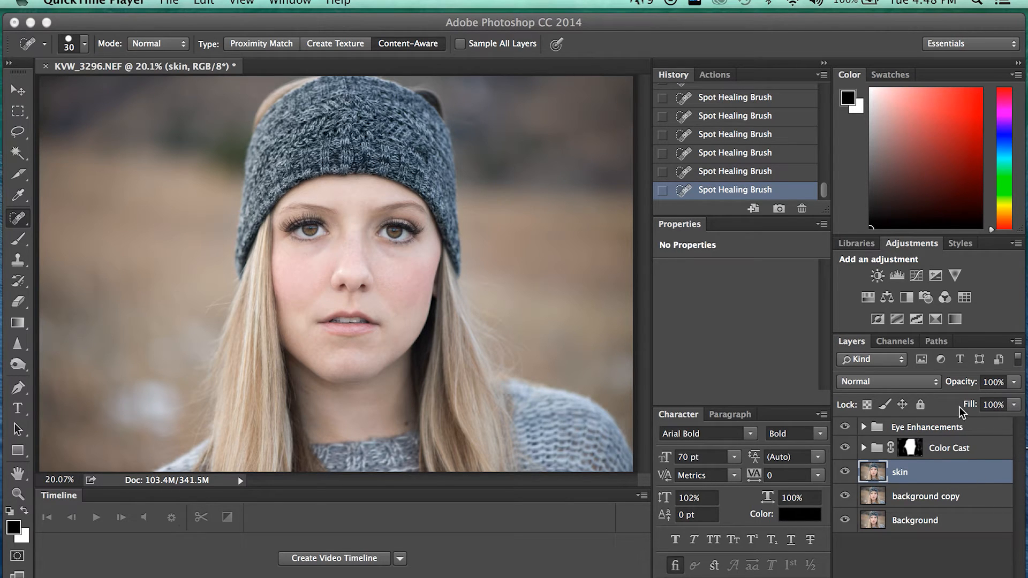
# Step: Add a new layer directly above the skin layer and stamp all visible layers into it
pyautogui.moveTo(950, 472); pyautogui.dragTo(969, 461)
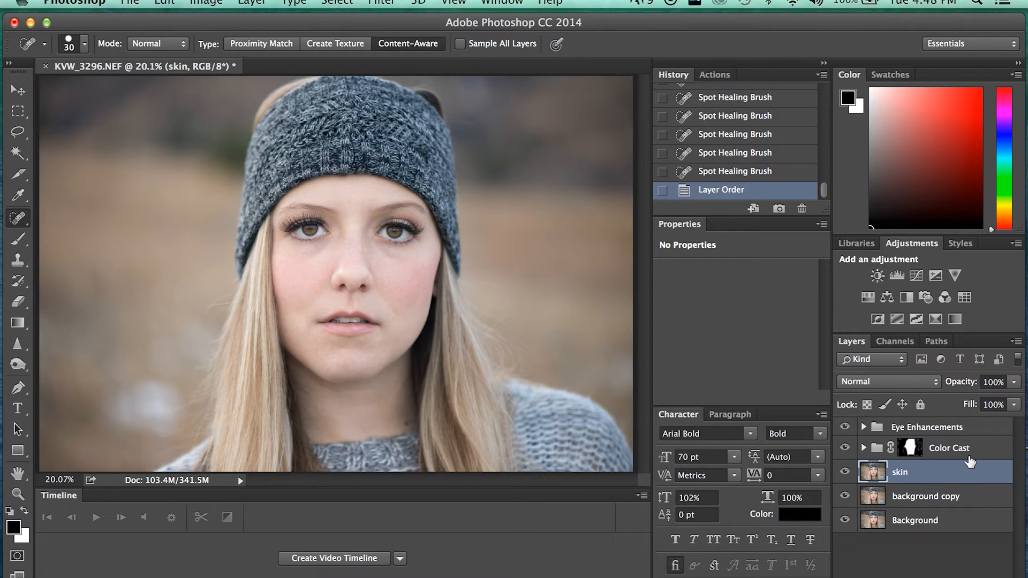
pyautogui.press('super+alt+shift+n')
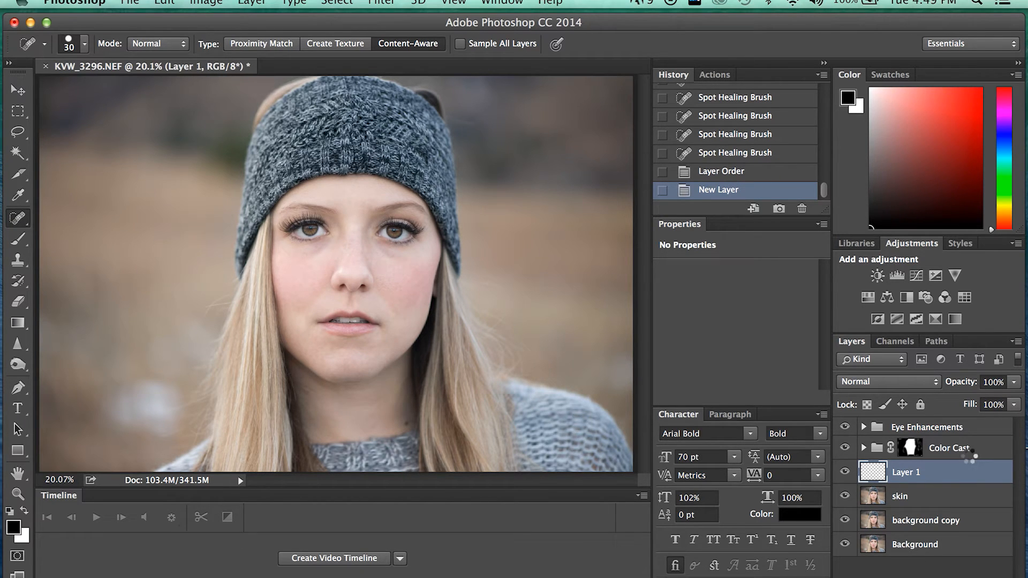
pyautogui.press('super+alt+shift+e')
# Step: Apply Liquify to the stamped layer, nudging the chin's lower edge slightly upward with the Forward Warp tool at size 700 and pressure 100
pyautogui.click(382, 2)
pyautogui.click(396, 129)
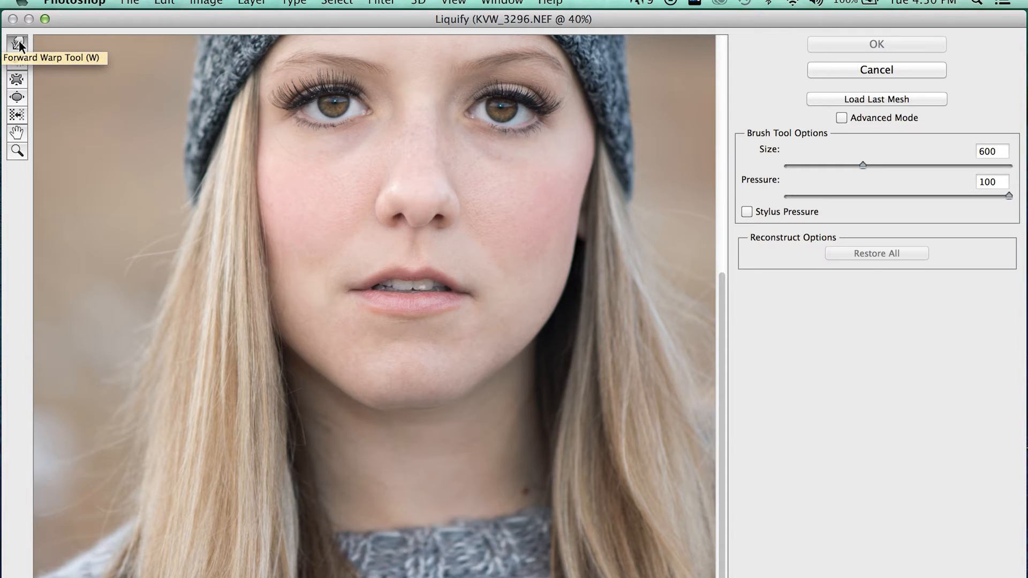
pyautogui.press(']')
pyautogui.press('[')
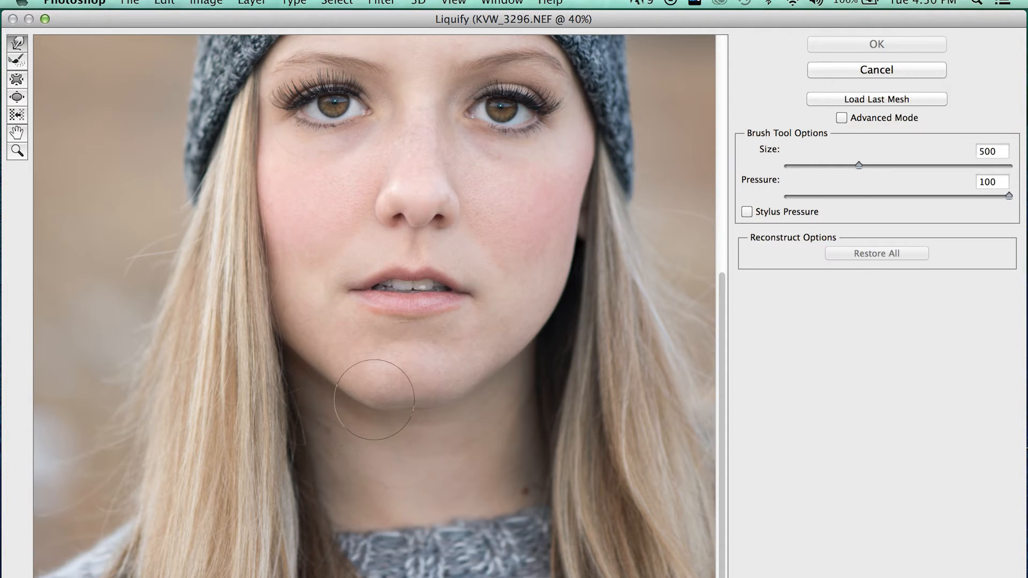
pyautogui.press(']')
pyautogui.click(372, 407)
pyautogui.moveTo(372, 405); pyautogui.dragTo(375, 400)
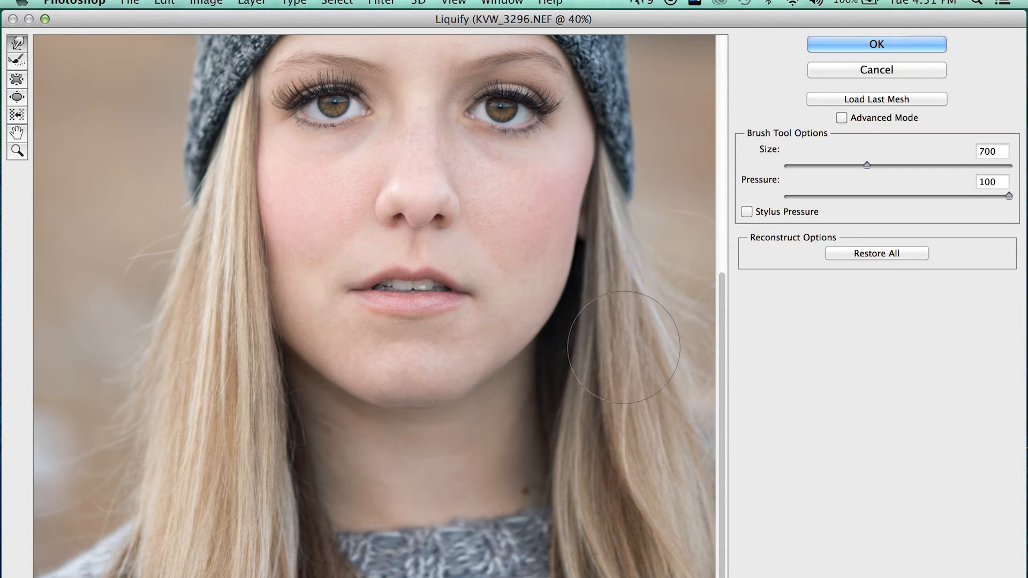
pyautogui.click(878, 48)
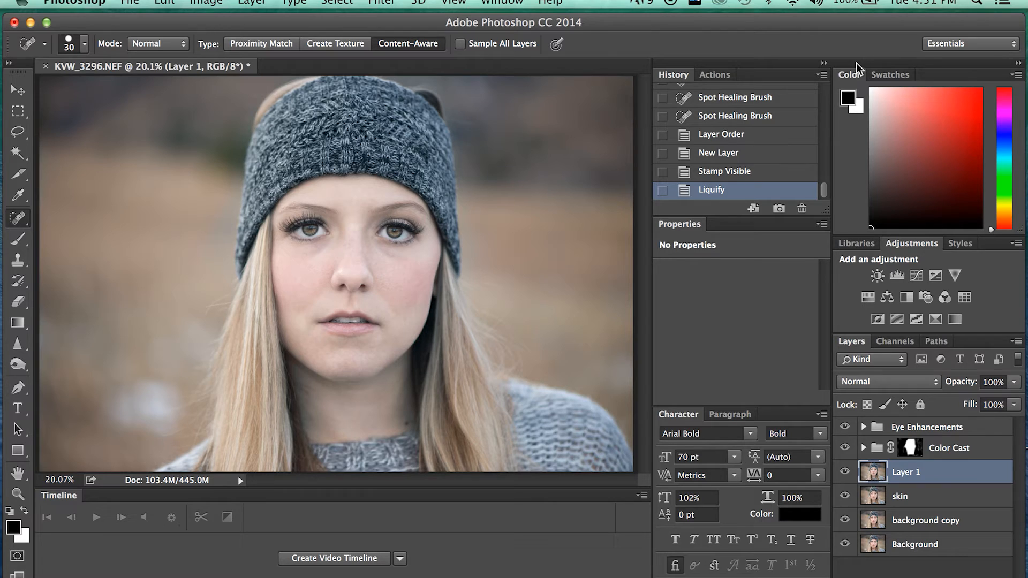
# Step: Toggle the visibility of Layer 1 to compare the chin before and after Liquify
pyautogui.click(845, 472)
pyautogui.click(845, 473)
pyautogui.click(845, 474)
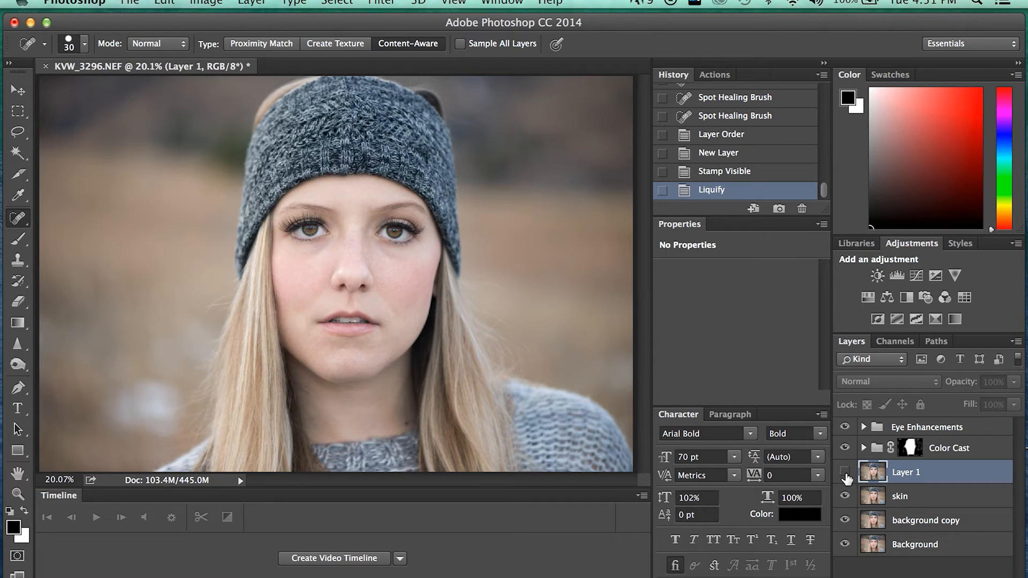
pyautogui.click(845, 473)
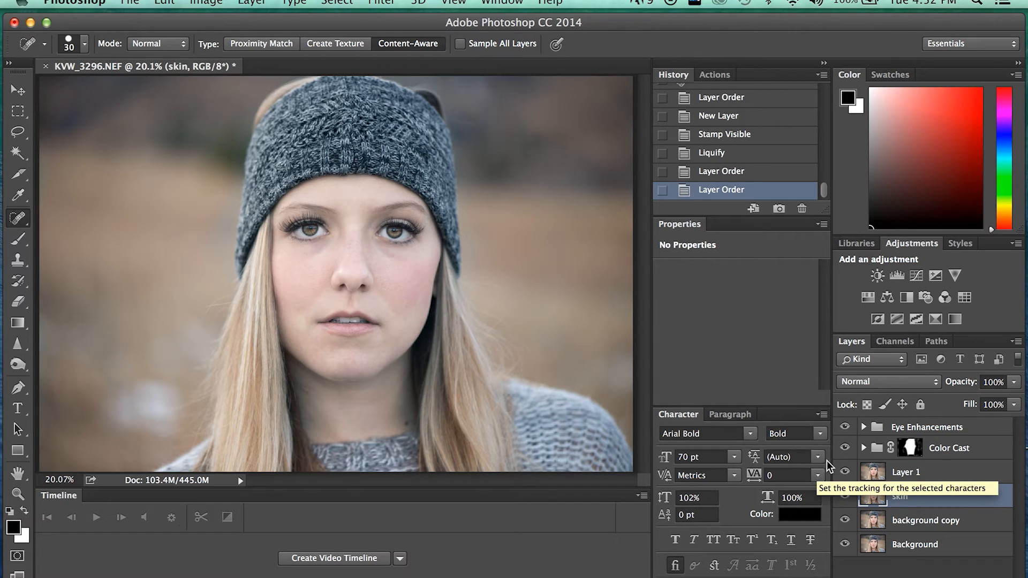
# Step: Create a new group above Eye Enhancements and name it shadows
pyautogui.click(958, 427)
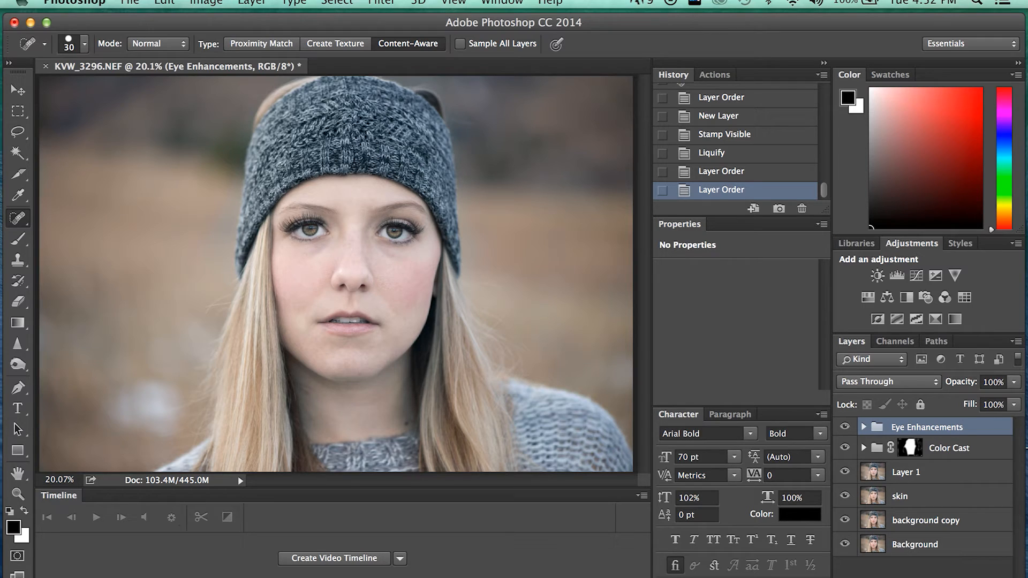
pyautogui.click(948, 577)
pyautogui.doubleClick(906, 429)
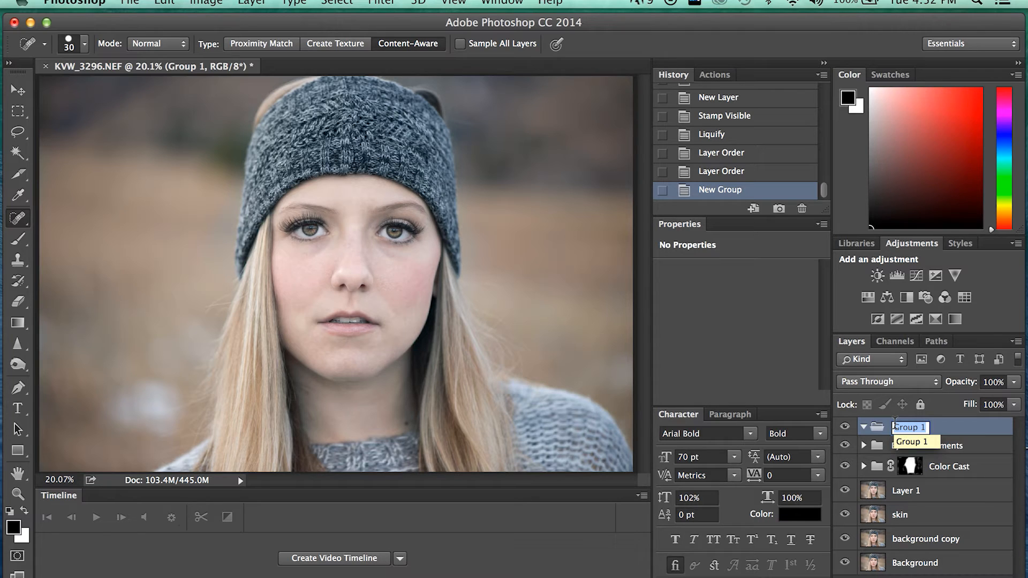
pyautogui.write('c')
pyautogui.write('hadows')
pyautogui.press('Return')
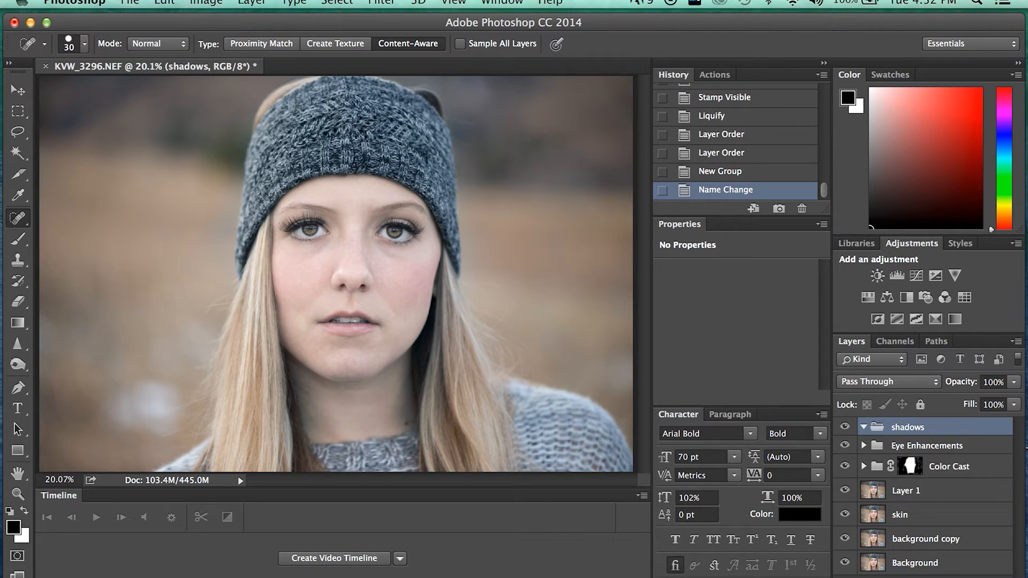
# Step: Add a new layer inside the shadows group and name it cheeks
pyautogui.click(975, 577)
pyautogui.doubleClick(919, 447)
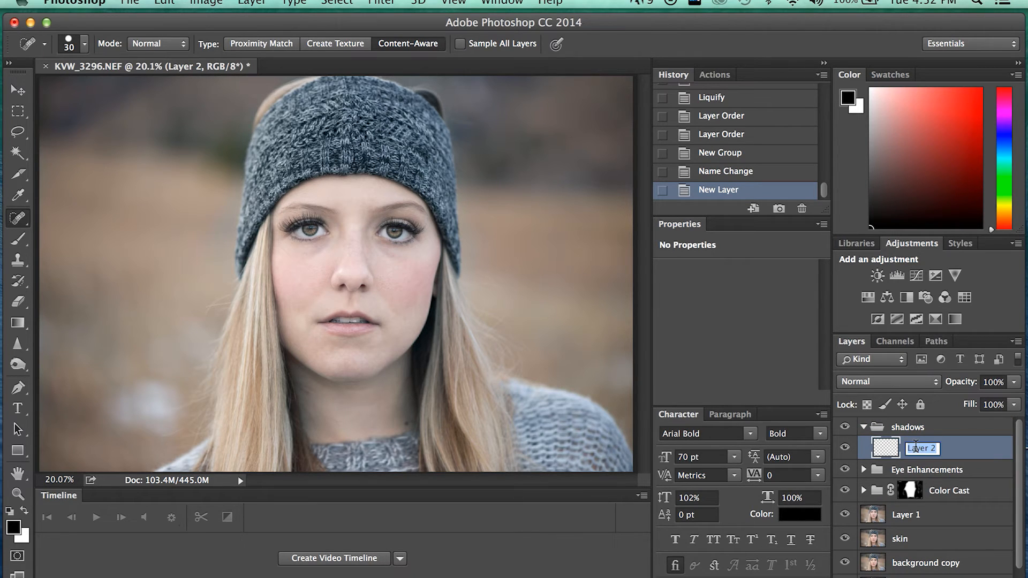
pyautogui.write('cheeks')
pyautogui.press('Return')
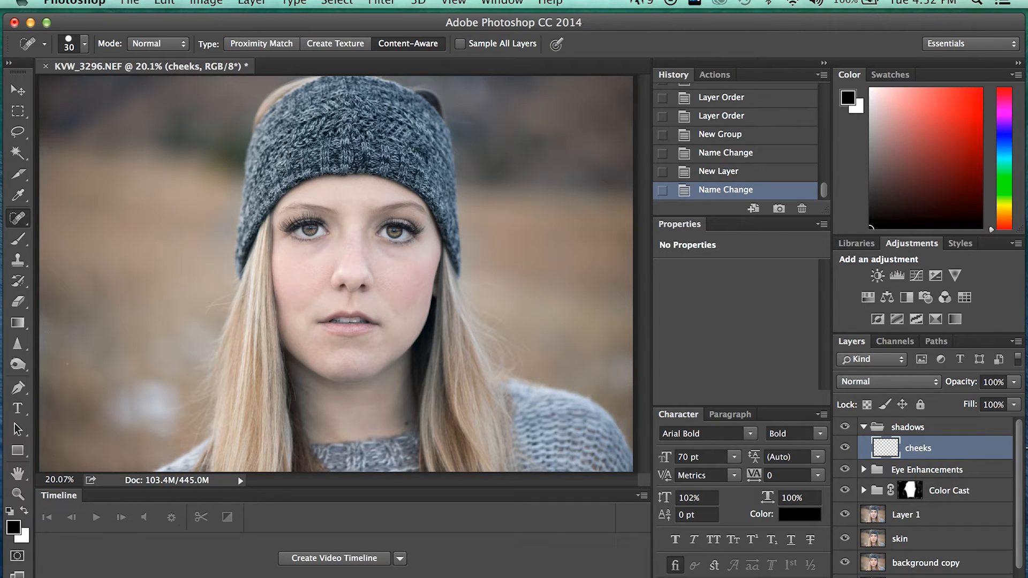
# Step: Switch to the Brush tool and sample a pinkish skin tone from the cheek on the image's left side as the foreground color
pyautogui.press('b')
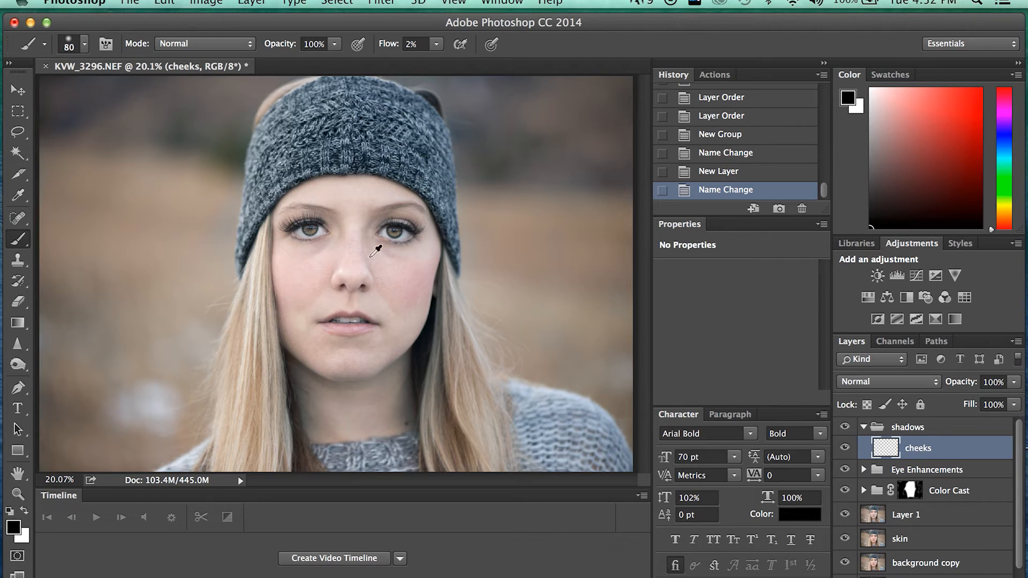
pyautogui.keyDown('alt'); pyautogui.click(284, 300); pyautogui.keyUp('alt')
pyautogui.keyDown('alt'); pyautogui.click(284, 301); pyautogui.keyUp('alt')
pyautogui.keyDown('alt'); pyautogui.click(284, 301); pyautogui.keyUp('alt')
pyautogui.keyDown('alt'); pyautogui.click(292, 280); pyautogui.keyUp('alt')
pyautogui.keyDown('alt'); pyautogui.click(289, 255); pyautogui.keyUp('alt')
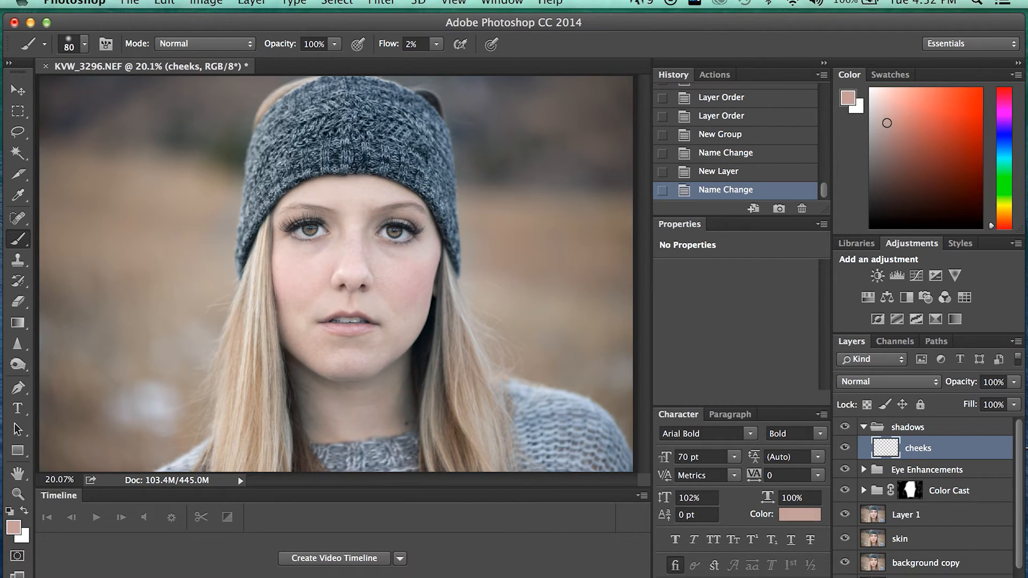
# Step: Set the brush flow to 100% and enlarge the brush to 150 px
pyautogui.click(420, 45)
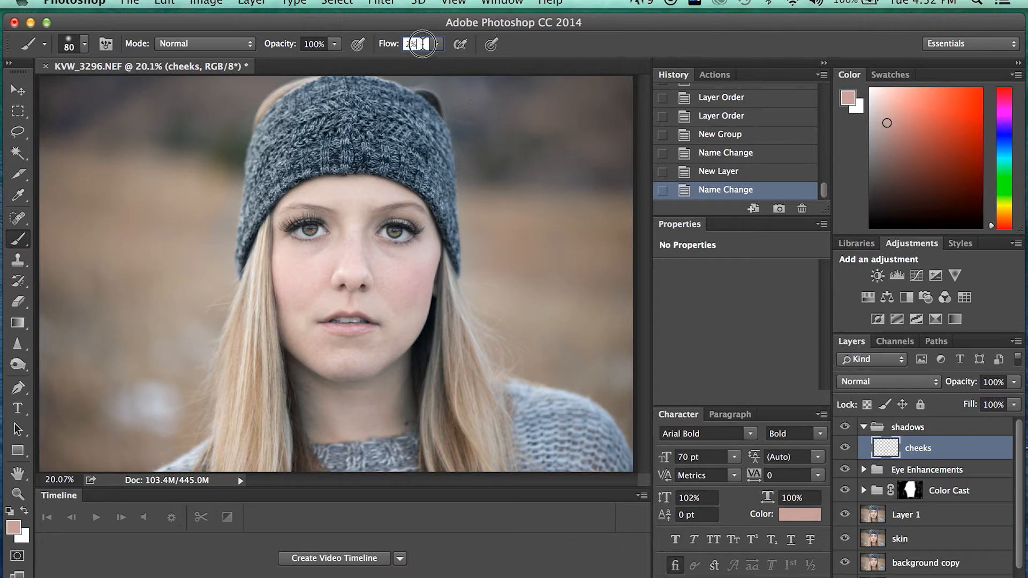
pyautogui.write('100')
pyautogui.press('Return')
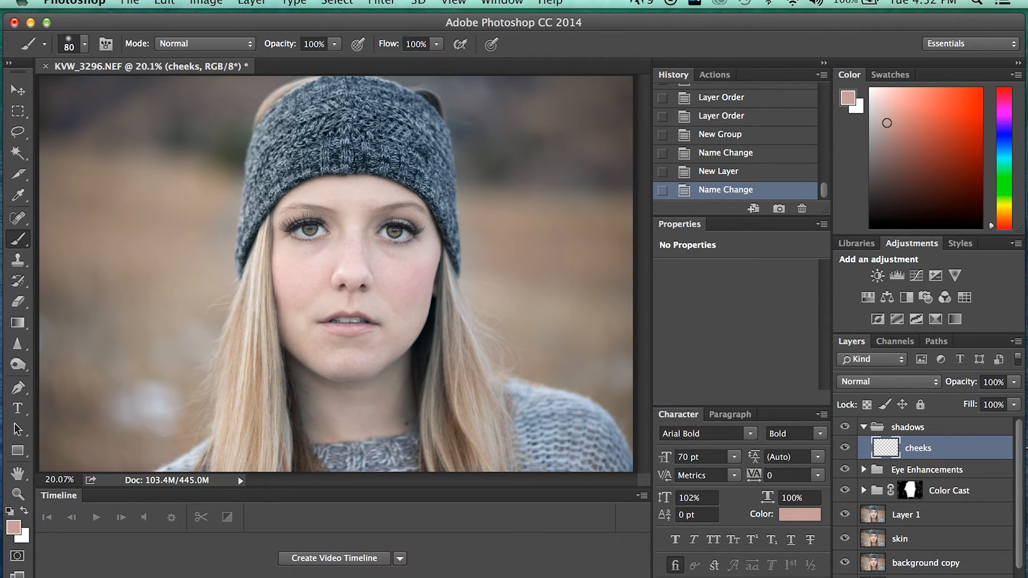
pyautogui.press(']')
pyautogui.press(']')
pyautogui.press(']')
pyautogui.press(']')
pyautogui.press(']')
pyautogui.press('[')
# Step: Paint a diagonal shadow stroke beneath each cheekbone on the cheeks layer, redoing the stroke on the image's left side
pyautogui.moveTo(427, 271); pyautogui.dragTo(408, 301)
pyautogui.moveTo(282, 271); pyautogui.dragTo(294, 313)
pyautogui.press('super+z')
pyautogui.moveTo(277, 271); pyautogui.dragTo(289, 309)
pyautogui.press('super+z')
pyautogui.press('super+z')
pyautogui.press('super+z')
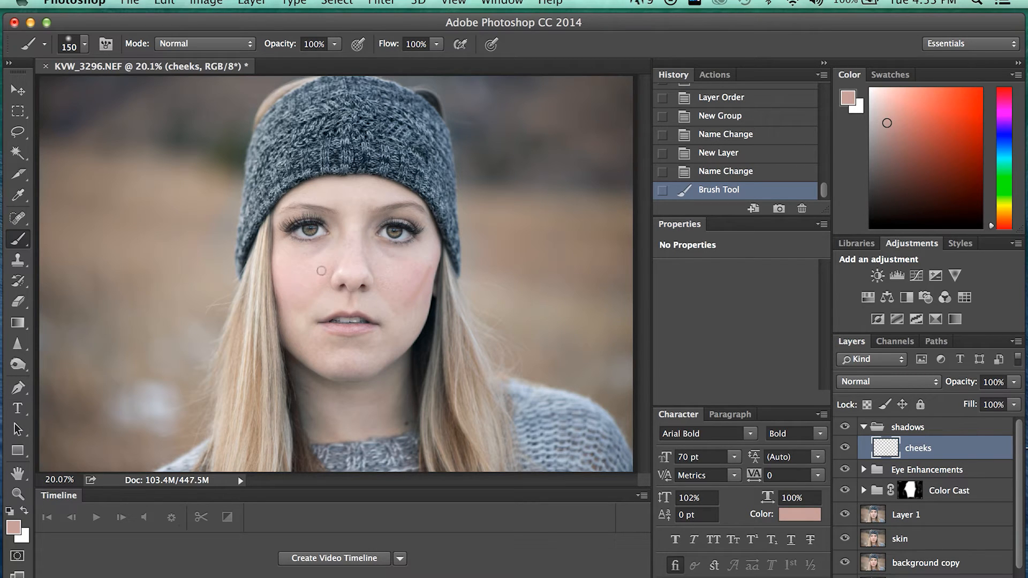
pyautogui.moveTo(284, 295); pyautogui.dragTo(275, 269)
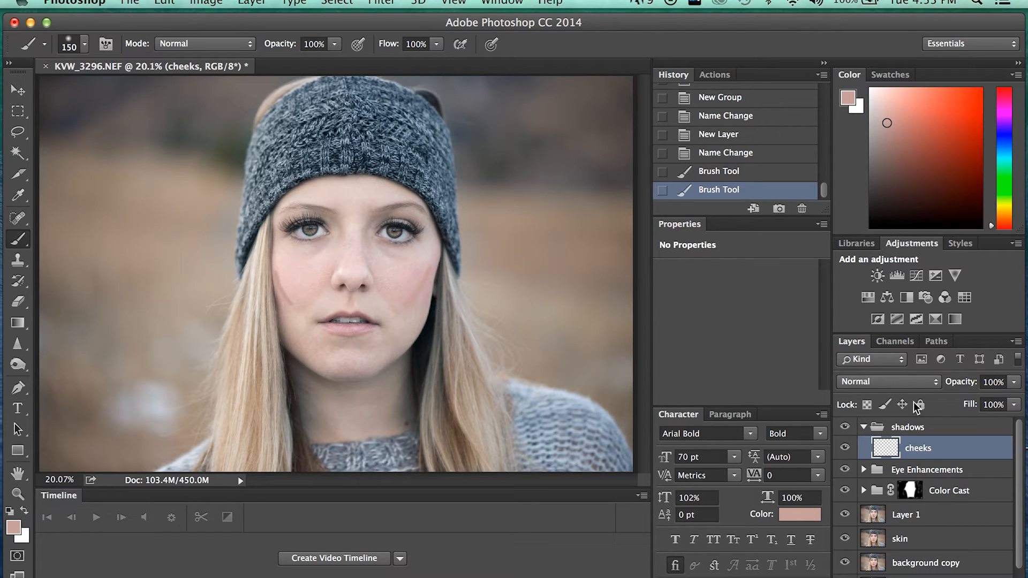
# Step: Set the cheeks layer's blend mode to Multiply and touch up the upper end of the image's left cheek stroke
pyautogui.click(876, 378)
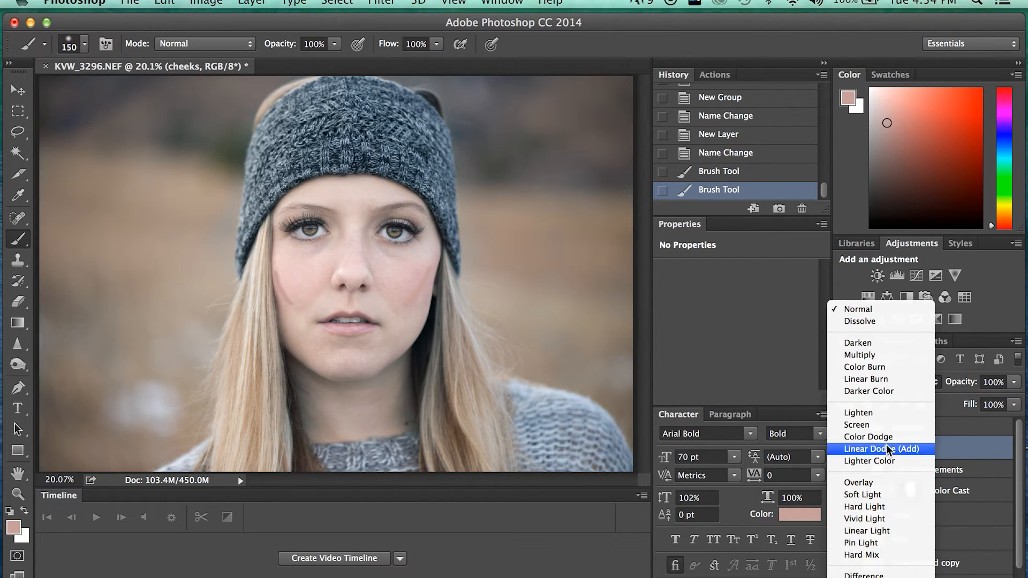
pyautogui.click(875, 354)
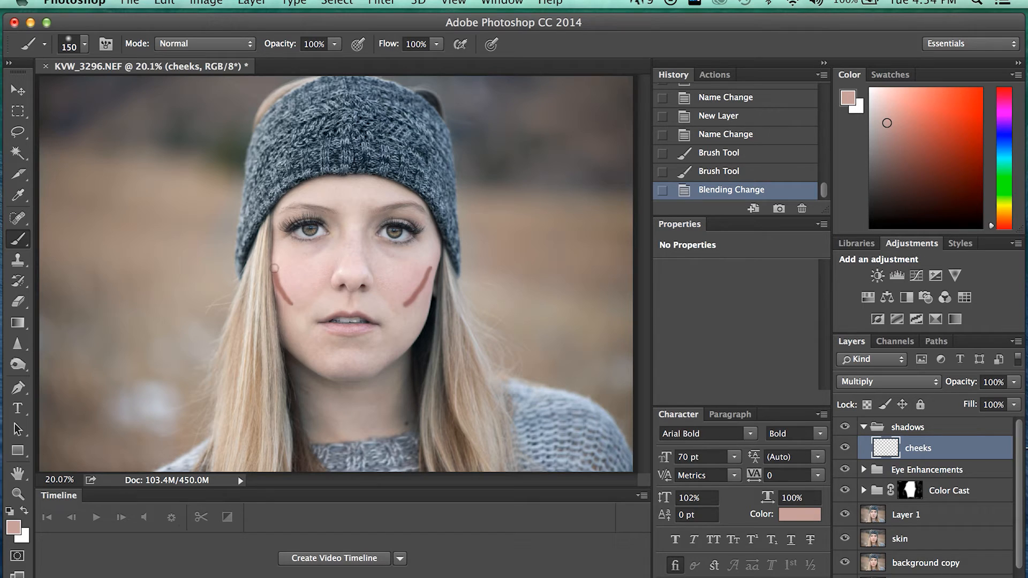
pyautogui.moveTo(274, 268); pyautogui.dragTo(284, 268)
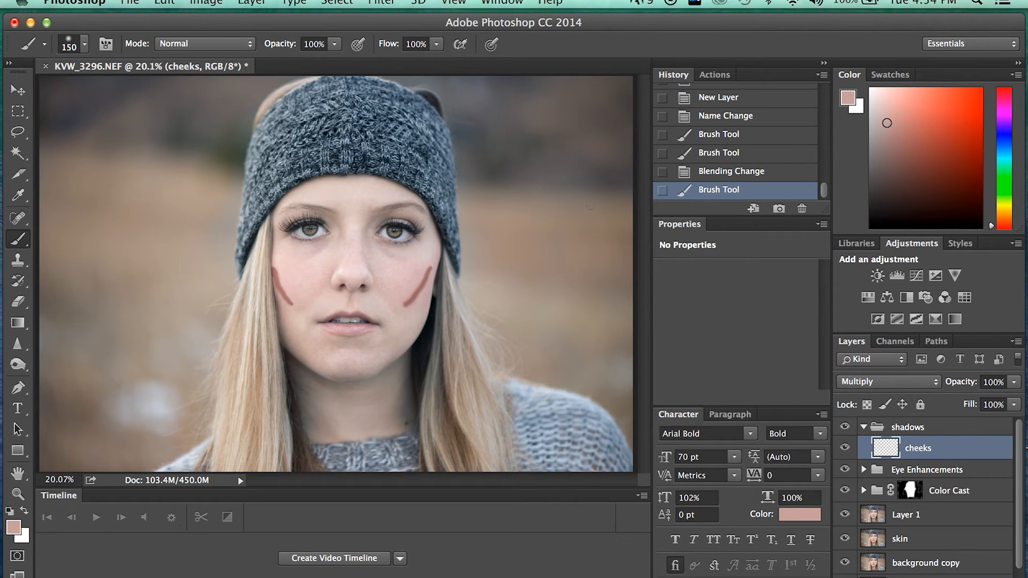
# Step: Erase the shadow stroke on the image's right cheek with the Eraser, raising its flow to 100%
pyautogui.click(18, 303)
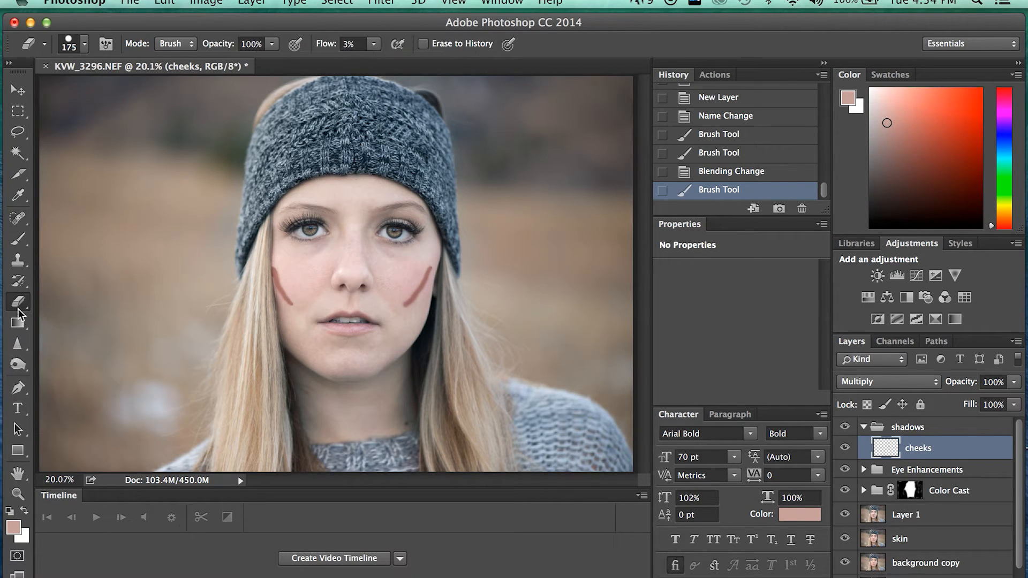
pyautogui.moveTo(423, 265)
pyautogui.mouseDown()
pyautogui.moveTo(403, 311)
pyautogui.moveTo(427, 266)
pyautogui.moveTo(423, 284)
pyautogui.mouseUp()
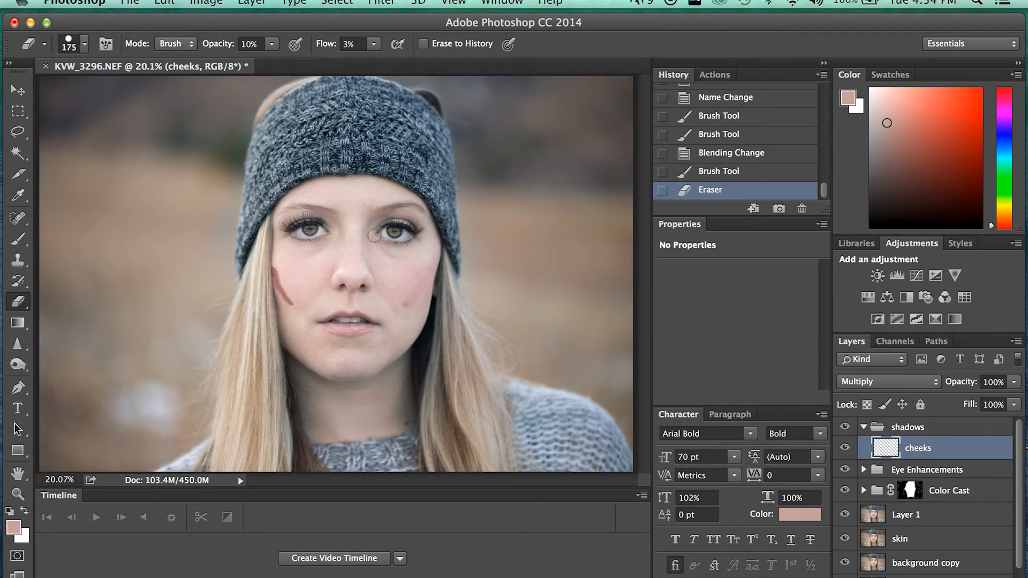
pyautogui.hotkey('shift', '1')
pyautogui.moveTo(437, 289)
pyautogui.mouseDown()
pyautogui.moveTo(408, 300)
pyautogui.moveTo(431, 261)
pyautogui.moveTo(411, 310)
pyautogui.mouseUp()
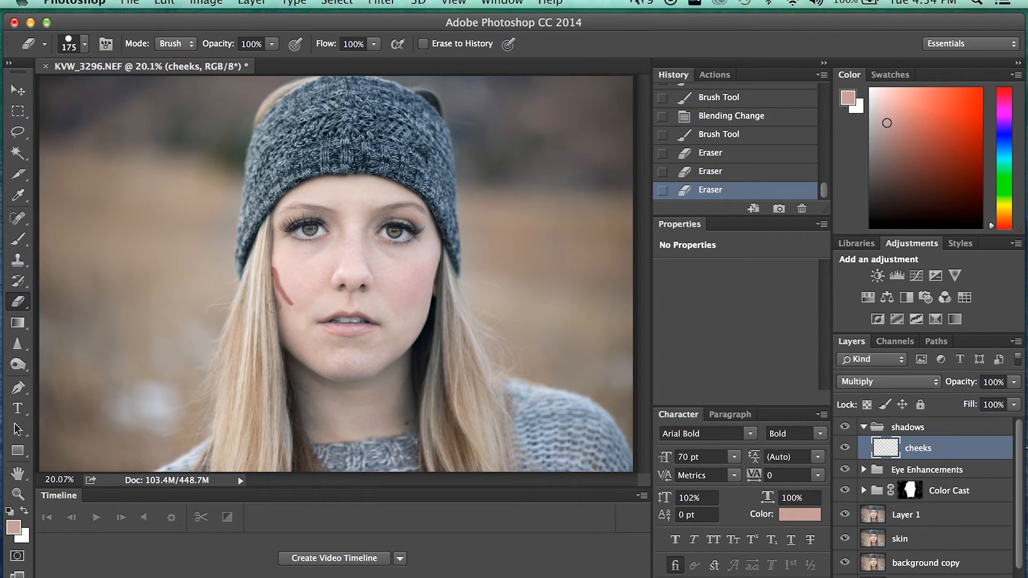
# Step: Repaint the diagonal shadow stroke on the image's right cheek with the Brush tool
pyautogui.click(19, 239)
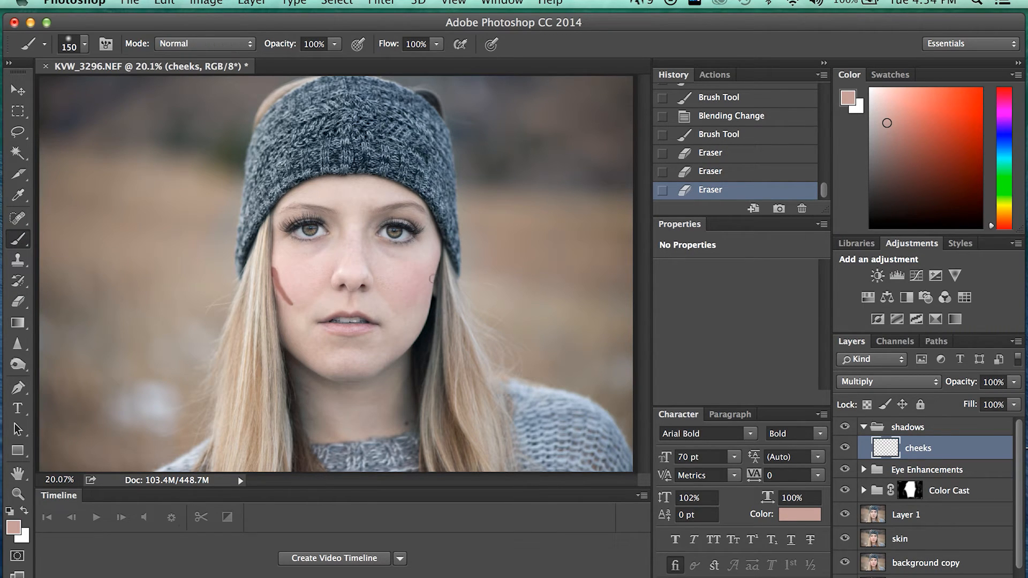
pyautogui.moveTo(413, 311)
pyautogui.mouseDown()
pyautogui.moveTo(408, 301)
pyautogui.moveTo(431, 274)
pyautogui.mouseUp()
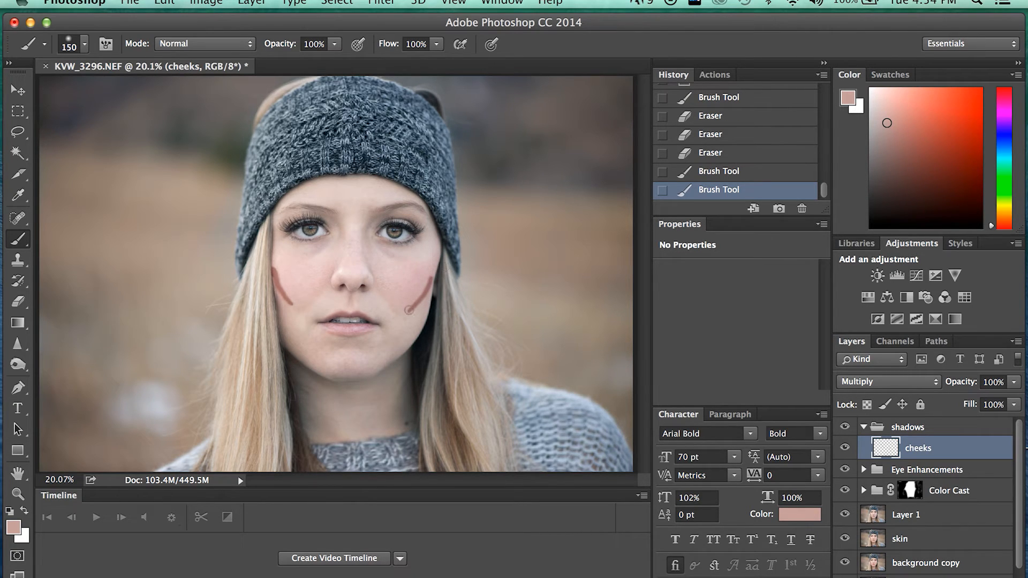
pyautogui.moveTo(431, 276); pyautogui.dragTo(408, 311)
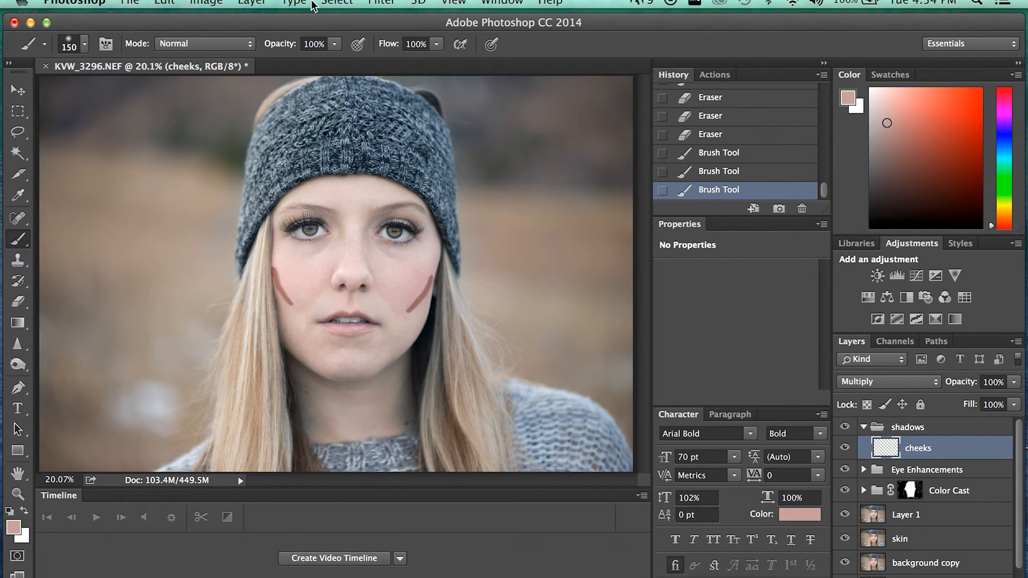
# Step: Apply a Gaussian Blur with a radius of 55 pixels to the cheeks layer
pyautogui.click(382, 4)
pyautogui.moveTo(399, 192)
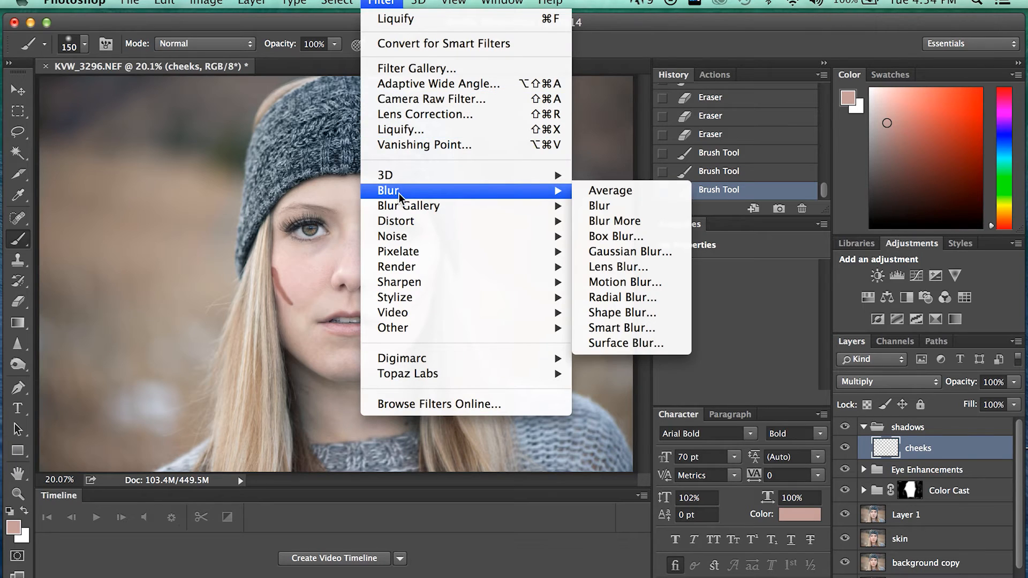
pyautogui.click(626, 253)
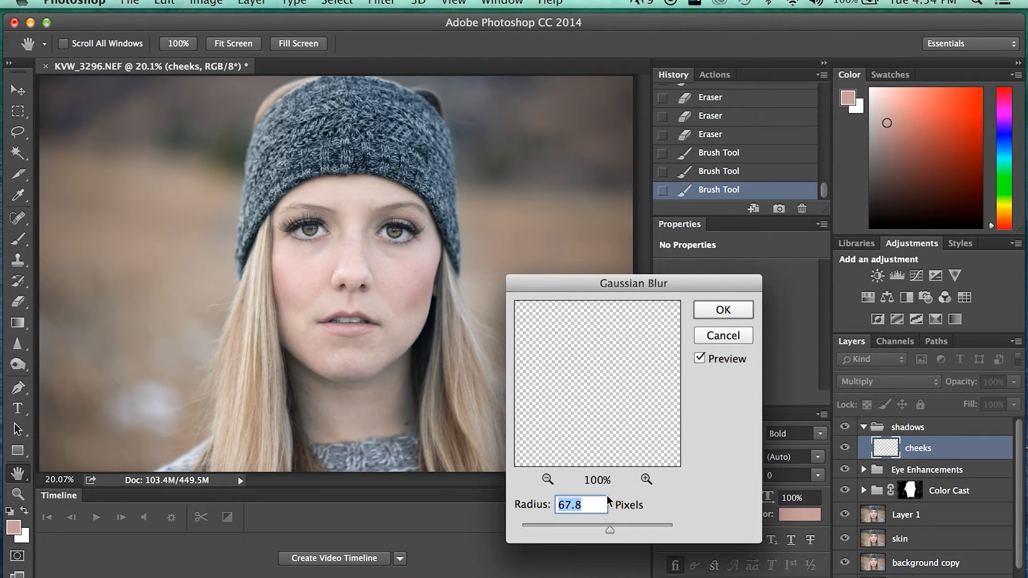
pyautogui.moveTo(609, 530); pyautogui.dragTo(586, 528)
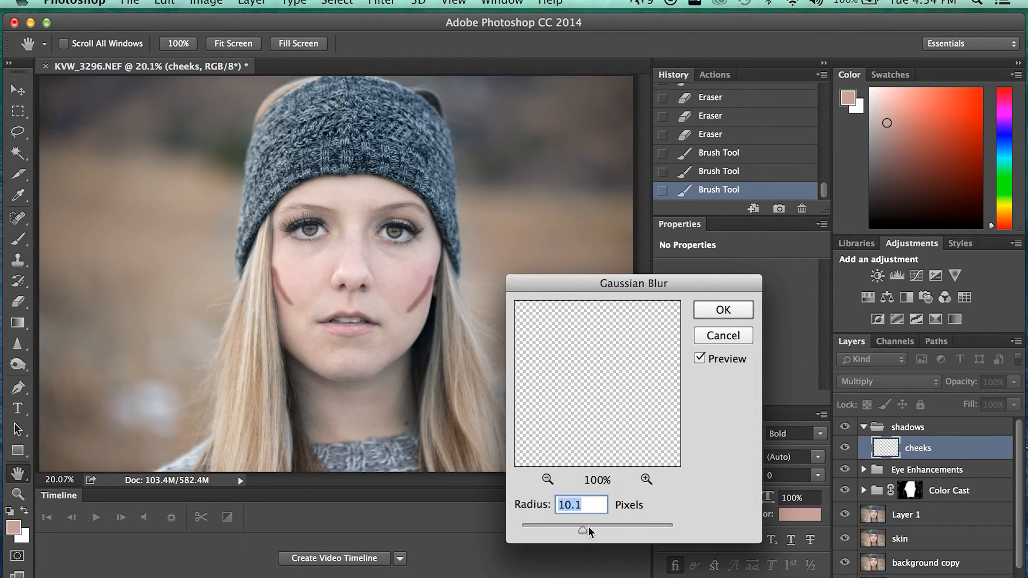
pyautogui.moveTo(584, 529); pyautogui.dragTo(531, 531)
pyautogui.moveTo(591, 531); pyautogui.dragTo(601, 530)
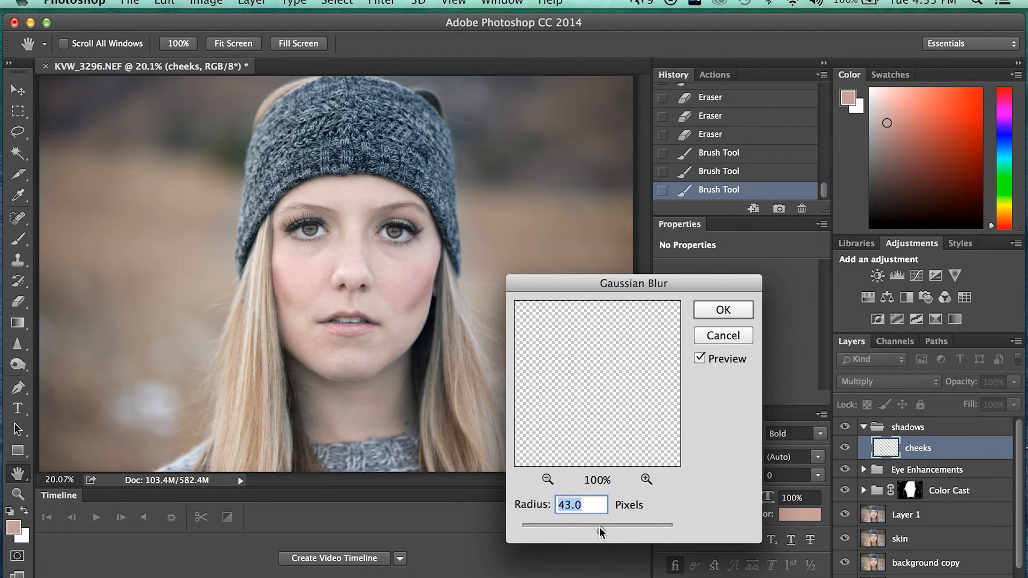
pyautogui.moveTo(601, 532); pyautogui.dragTo(606, 530)
pyautogui.moveTo(604, 525); pyautogui.dragTo(590, 523)
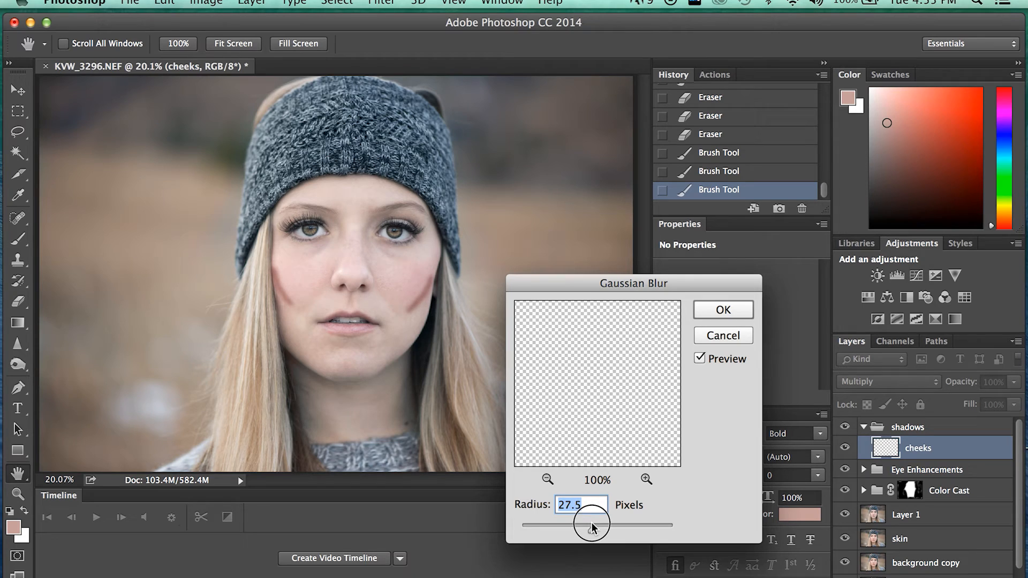
pyautogui.moveTo(596, 522); pyautogui.dragTo(607, 518)
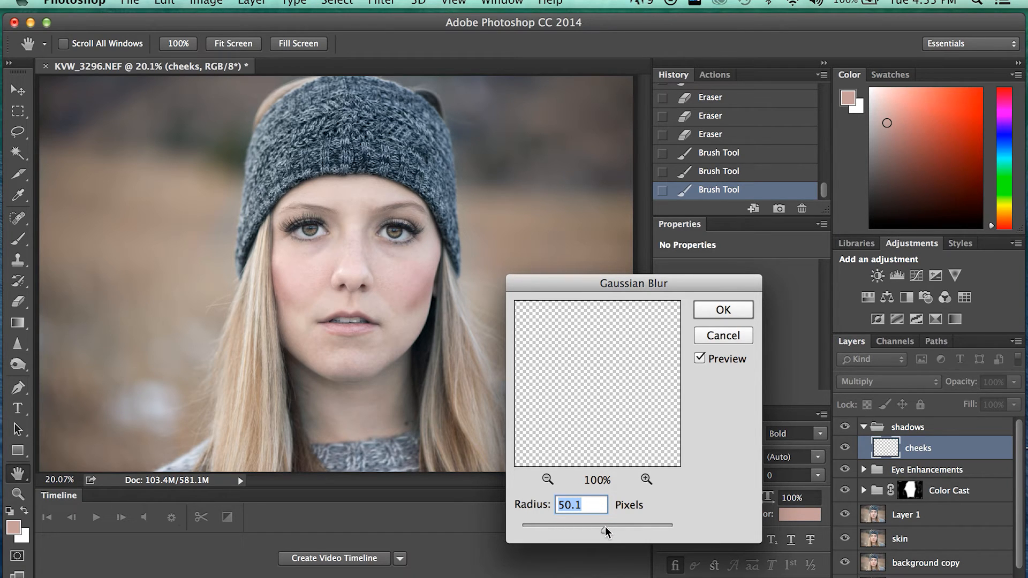
pyautogui.moveTo(604, 528); pyautogui.dragTo(605, 528)
pyautogui.click(605, 529)
pyautogui.moveTo(594, 509); pyautogui.dragTo(553, 506)
pyautogui.write('55')
pyautogui.press('Return')
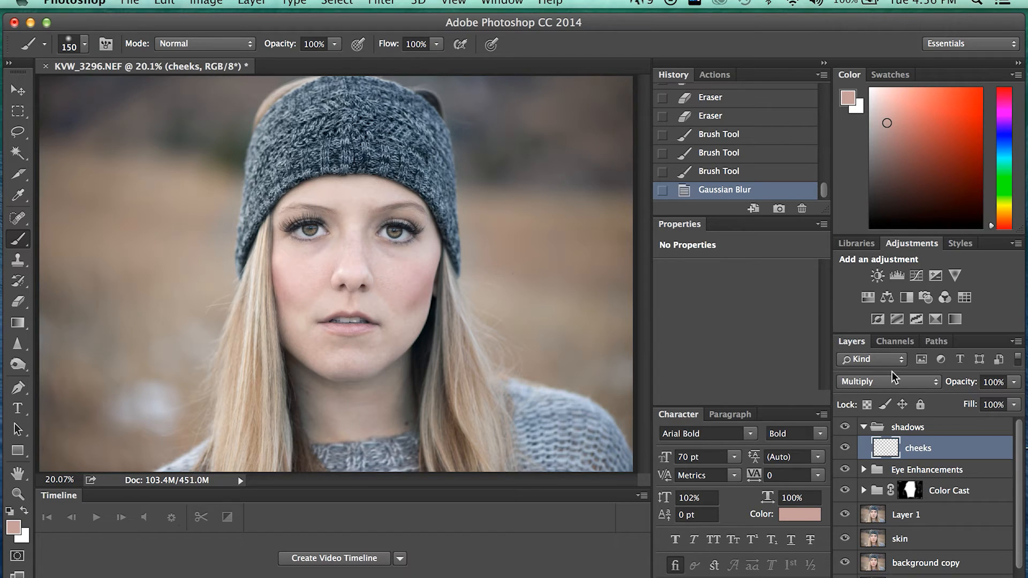
# Step: Lower the cheeks layer's opacity to 80%
pyautogui.click(1014, 382)
pyautogui.moveTo(1015, 399); pyautogui.dragTo(951, 400)
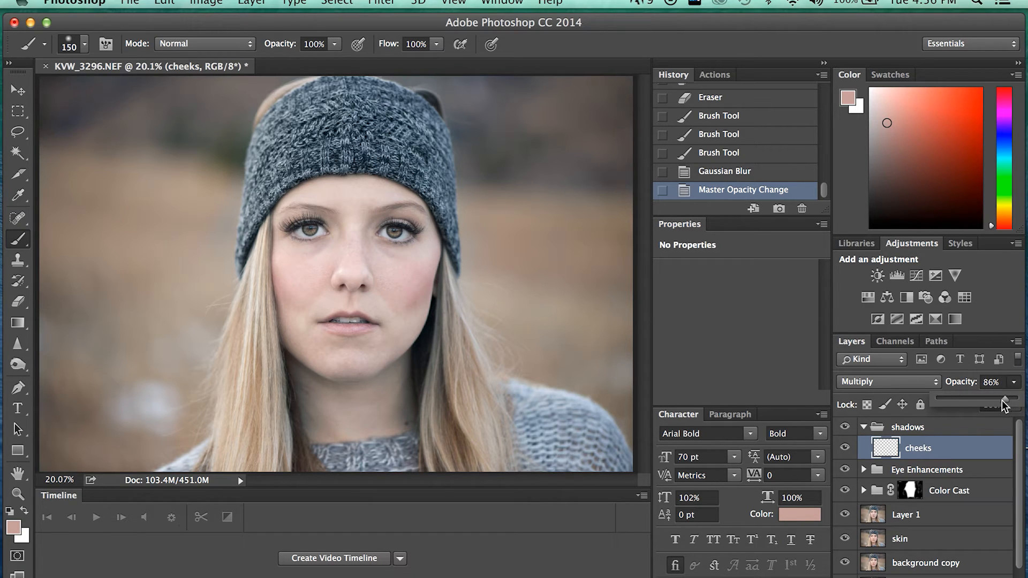
pyautogui.click(995, 444)
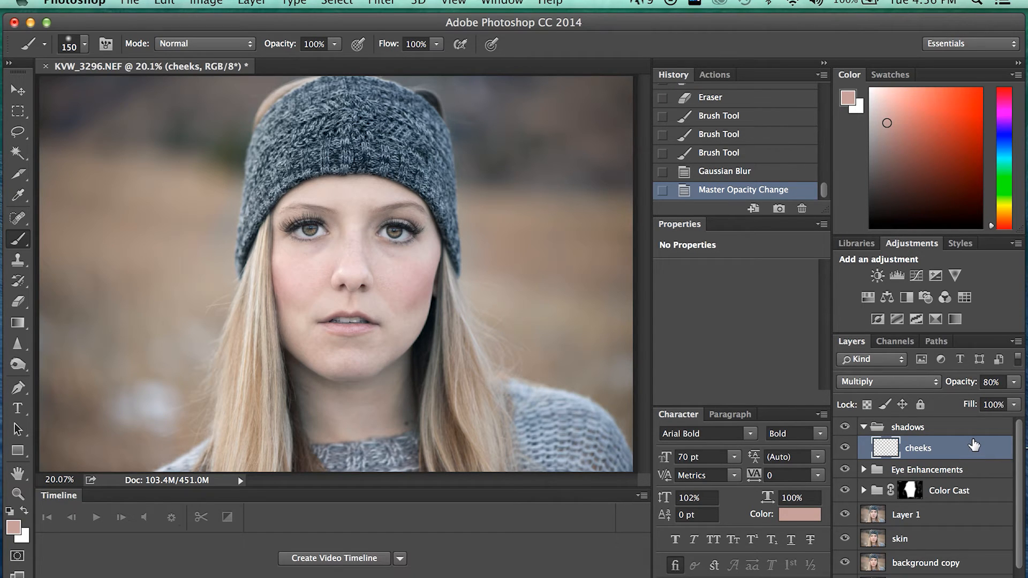
# Step: Add a new layer above cheeks in the shadows group and name it nose
pyautogui.hotkey('ctrl', 'alt', 'shift', 'n')
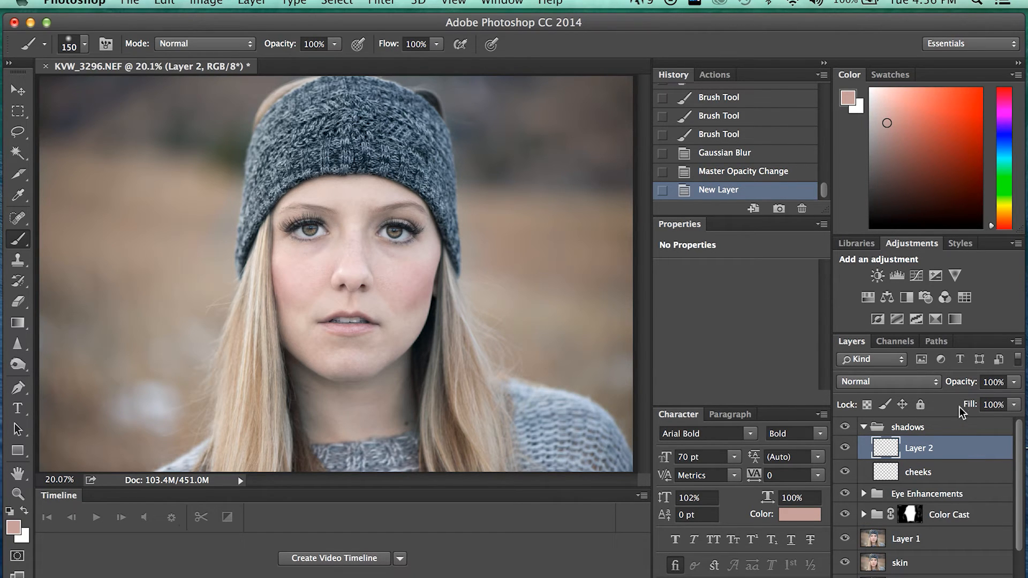
pyautogui.doubleClick(925, 449)
pyautogui.write('nose')
pyautogui.press('Return')
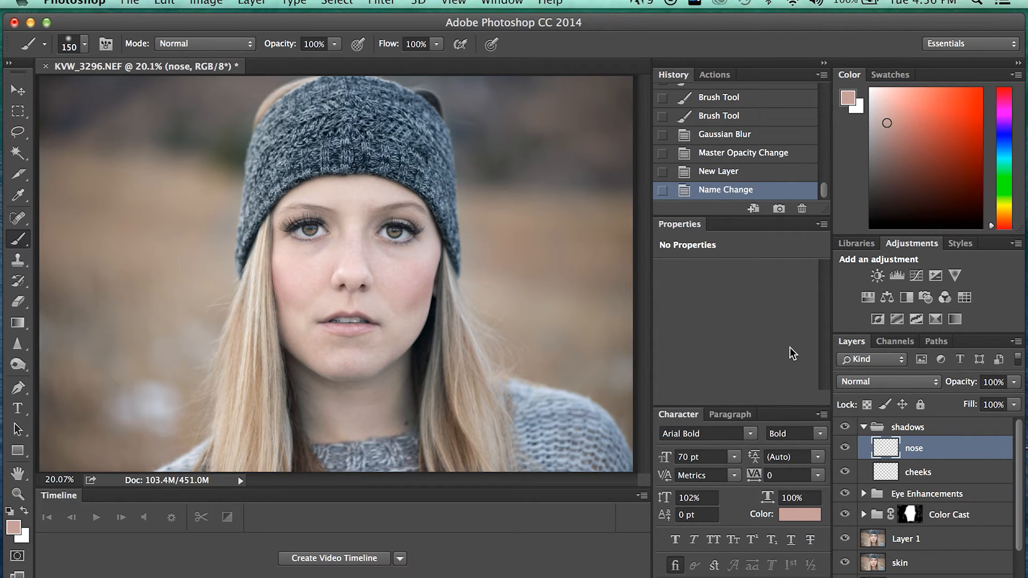
# Step: Reduce the brush size to 60 px and undo the test dab on the bridge of the nose
pyautogui.scroll(10, 346, 264)
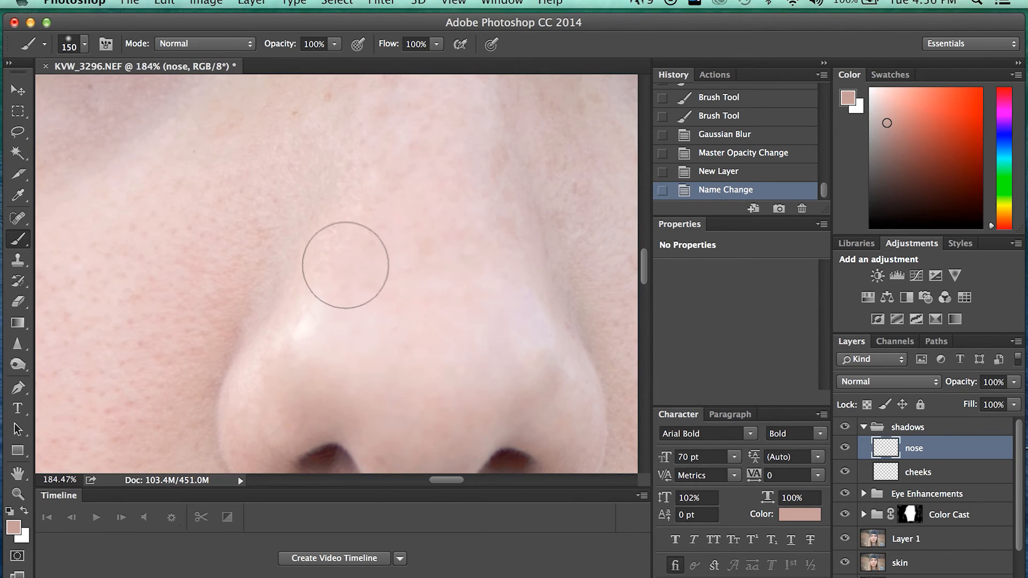
pyautogui.scroll(-8, 345, 265)
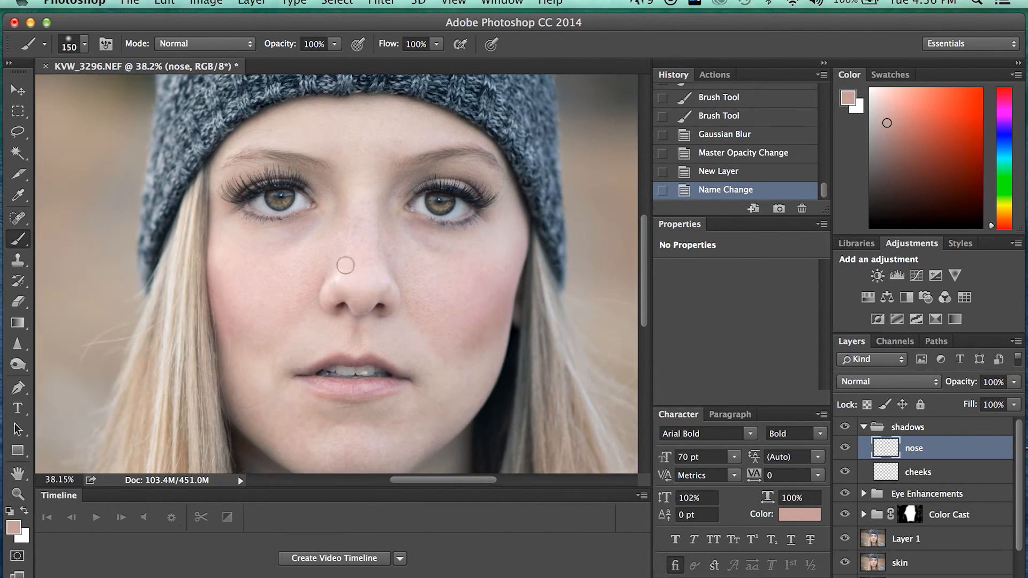
pyautogui.press('[')
pyautogui.press('[')
pyautogui.press('[')
pyautogui.press('[')
pyautogui.press('[')
pyautogui.press('[')
pyautogui.press('[')
pyautogui.click(344, 191)
pyautogui.press(']')
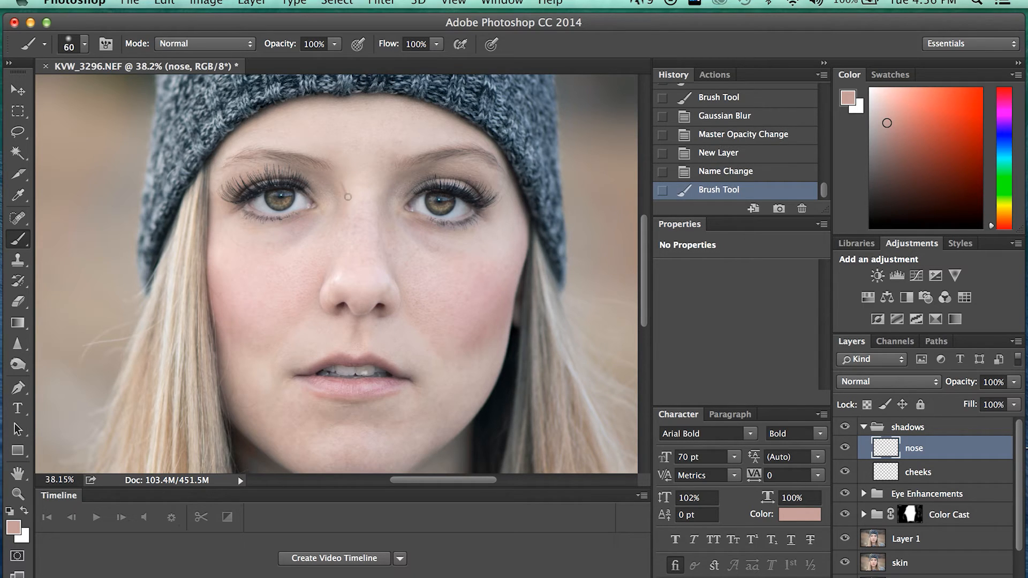
pyautogui.press('super+z')
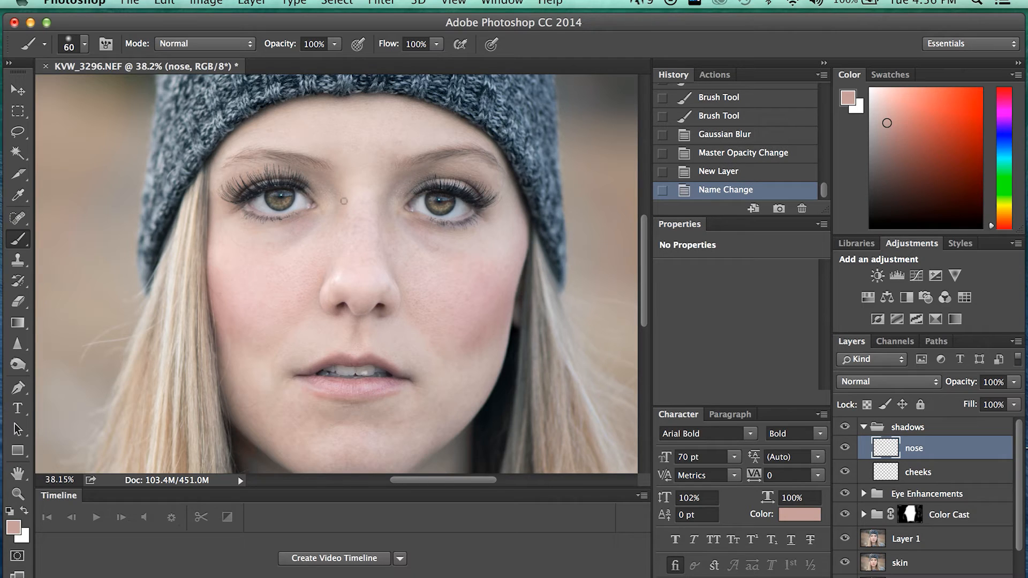
# Step: Paint shadow lines down both sides of the nose and around its tip, and set the nose layer to Multiply
pyautogui.moveTo(347, 205); pyautogui.dragTo(346, 220)
pyautogui.press('super+z')
pyautogui.moveTo(345, 211)
pyautogui.mouseDown()
pyautogui.moveTo(338, 284)
pyautogui.moveTo(359, 311)
pyautogui.moveTo(391, 290)
pyautogui.moveTo(377, 204)
pyautogui.moveTo(346, 211)
pyautogui.moveTo(345, 202)
pyautogui.moveTo(360, 214)
pyautogui.mouseUp()
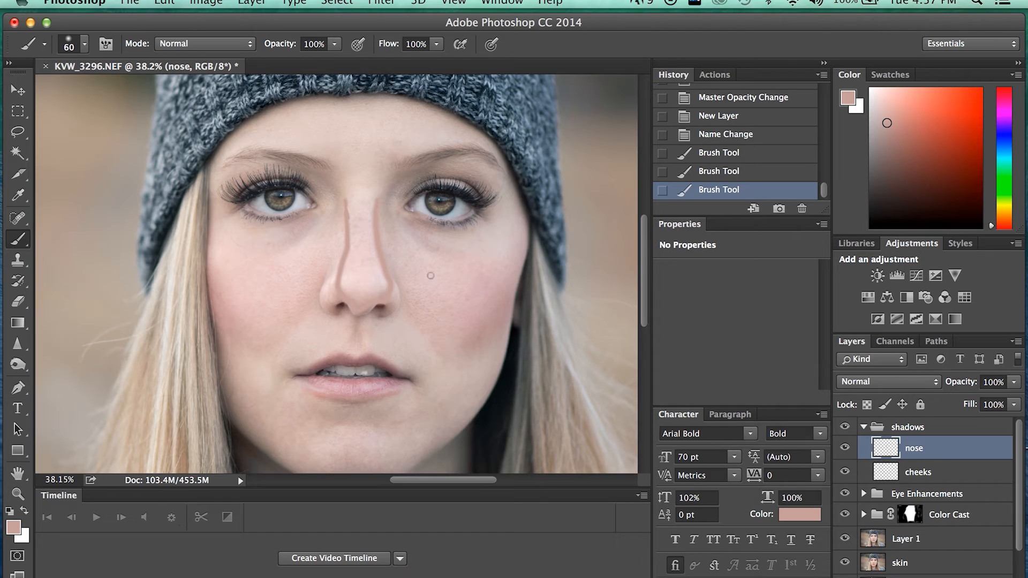
pyautogui.click(901, 381)
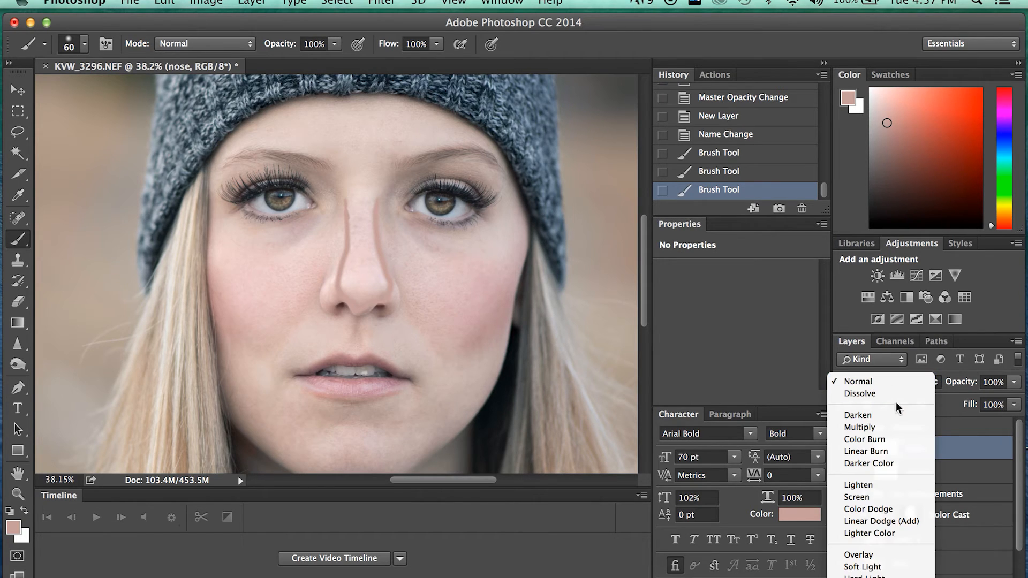
pyautogui.click(886, 427)
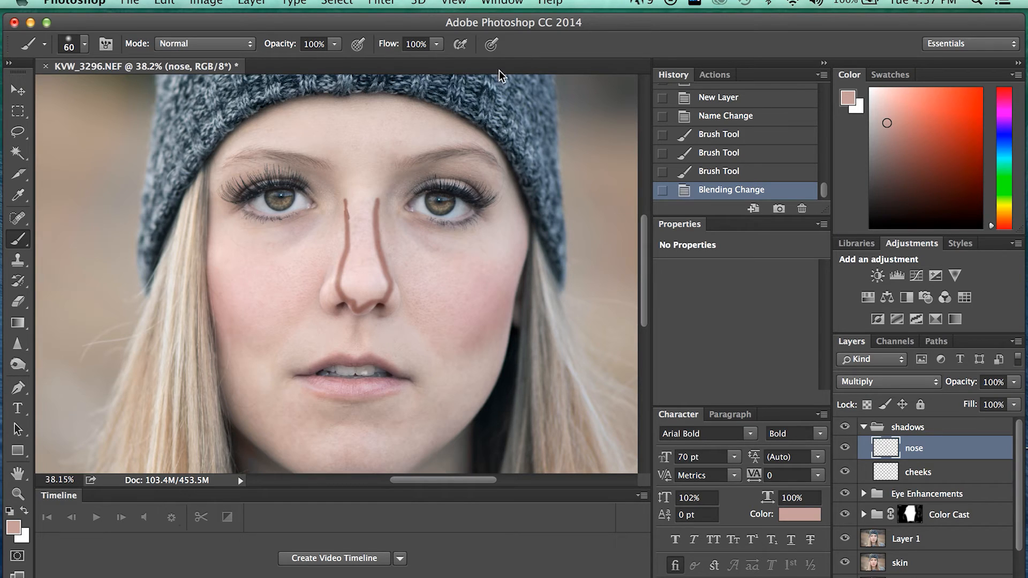
# Step: Erase the shadow line beneath the tip of the nose with the Eraser, lowering its flow to 10%
pyautogui.press('g')
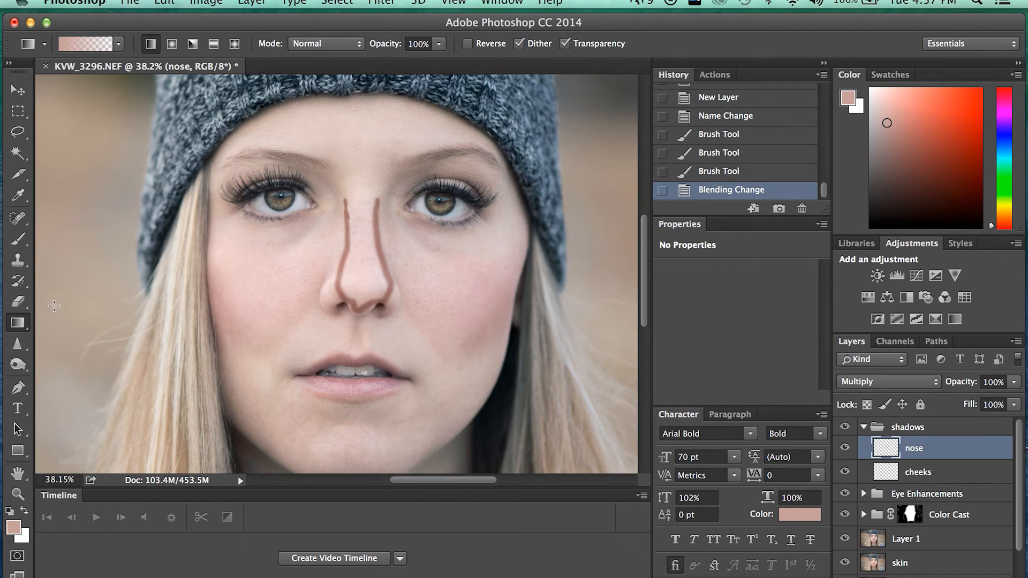
pyautogui.click(29, 303)
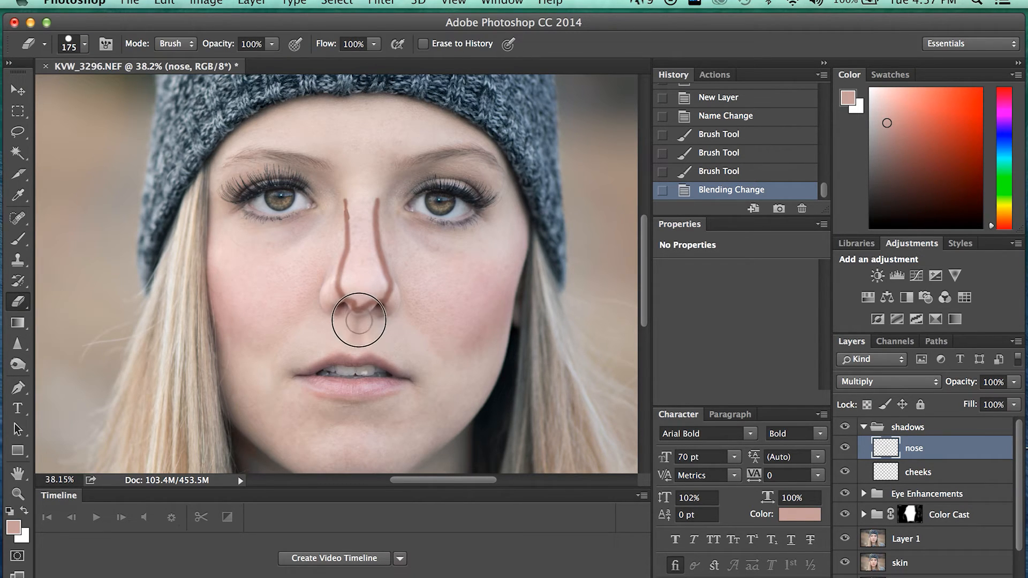
pyautogui.moveTo(362, 311); pyautogui.dragTo(362, 296)
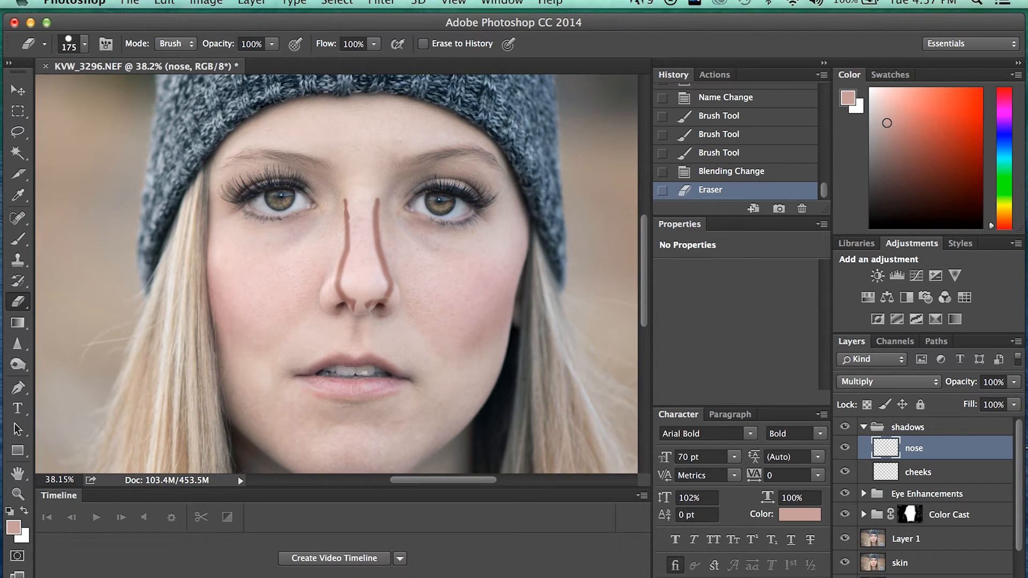
pyautogui.hotkey('shift', '1')
pyautogui.moveTo(369, 310)
pyautogui.mouseDown()
pyautogui.moveTo(358, 285)
pyautogui.moveTo(365, 316)
pyautogui.mouseUp()
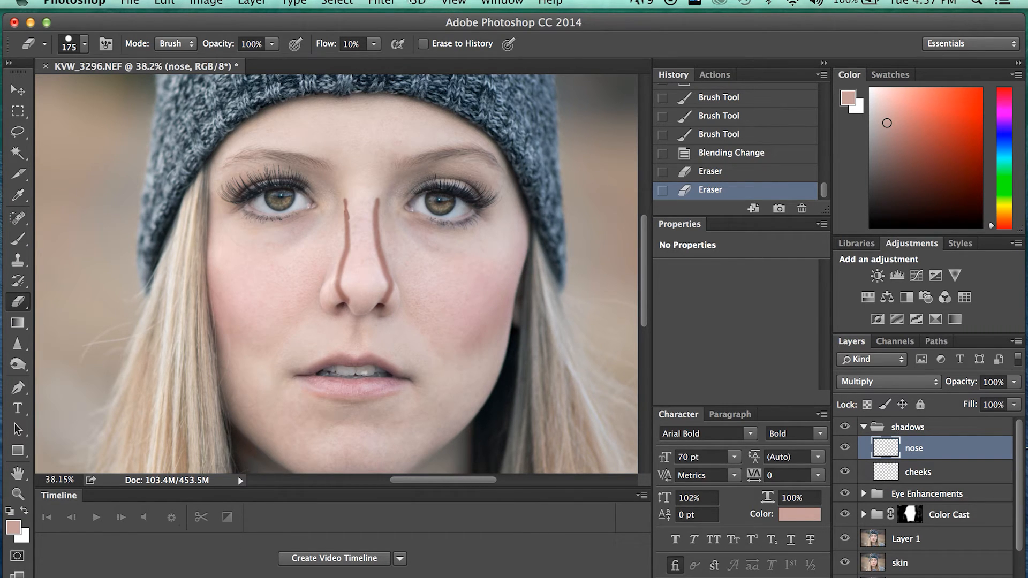
# Step: Apply a Gaussian Blur with a radius of 24.7 pixels to the nose shadow layer
pyautogui.click(381, 3)
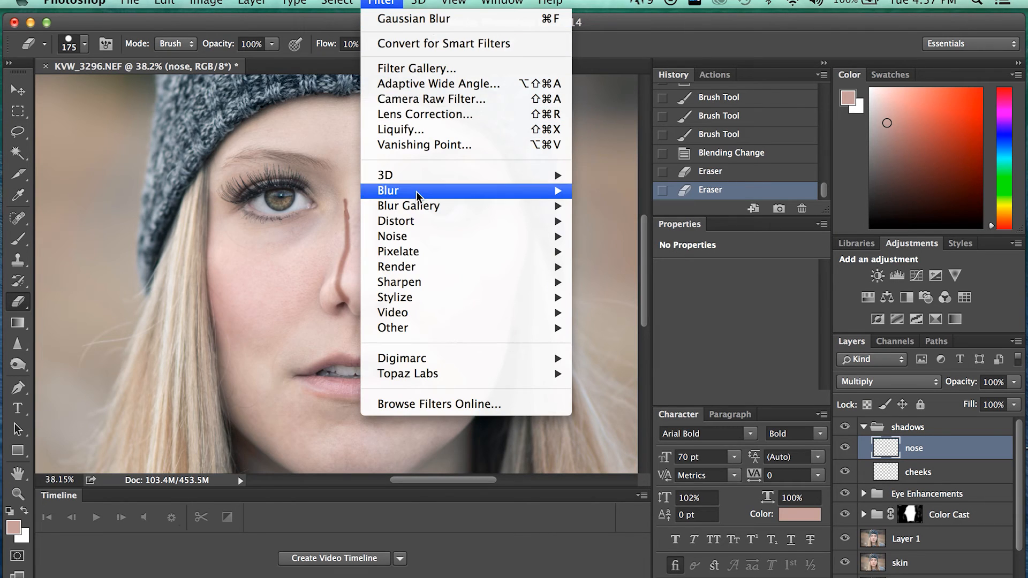
pyautogui.moveTo(416, 192)
pyautogui.click(617, 252)
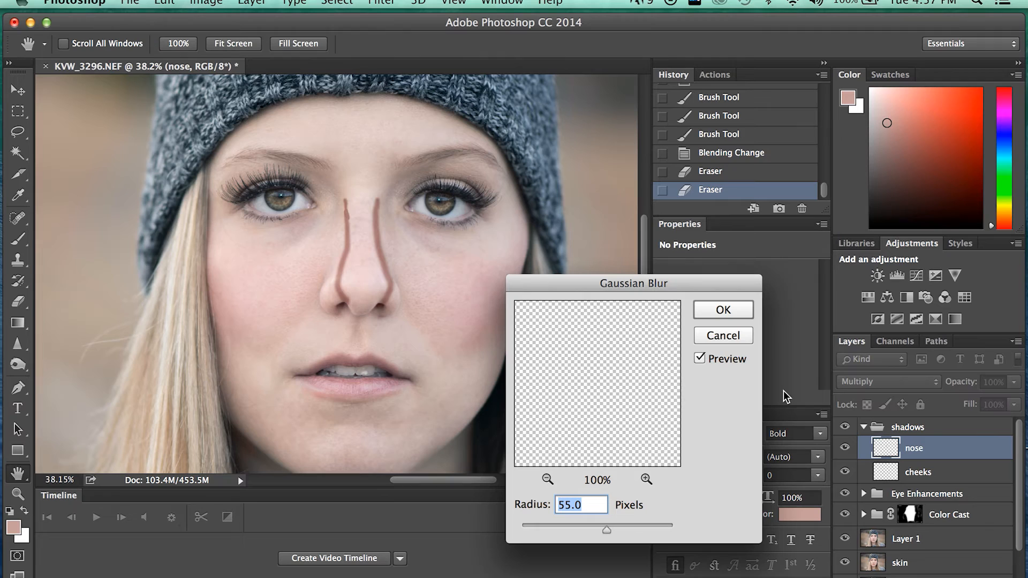
pyautogui.moveTo(604, 527); pyautogui.dragTo(582, 529)
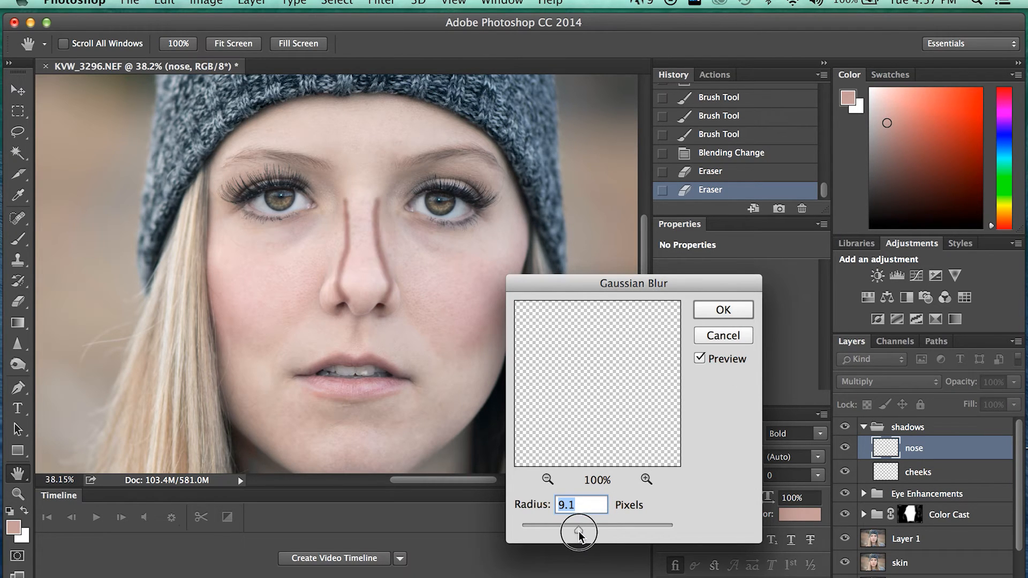
pyautogui.moveTo(588, 530); pyautogui.dragTo(592, 530)
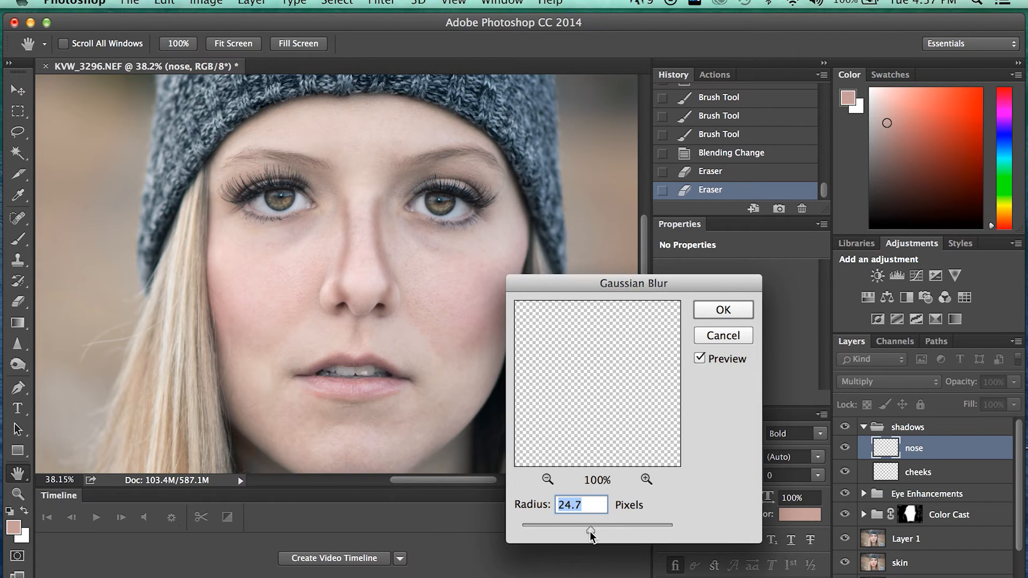
pyautogui.click(724, 311)
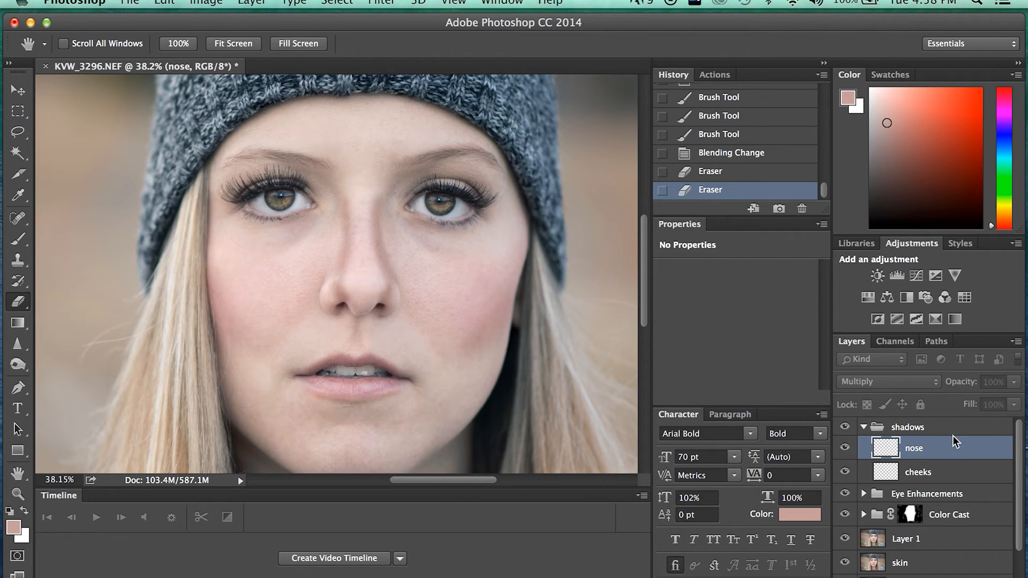
# Step: Lower the nose layer's opacity to 22% and toggle its visibility to compare the whole portrait with and without it
pyautogui.click(1014, 382)
pyautogui.moveTo(1017, 400); pyautogui.dragTo(952, 397)
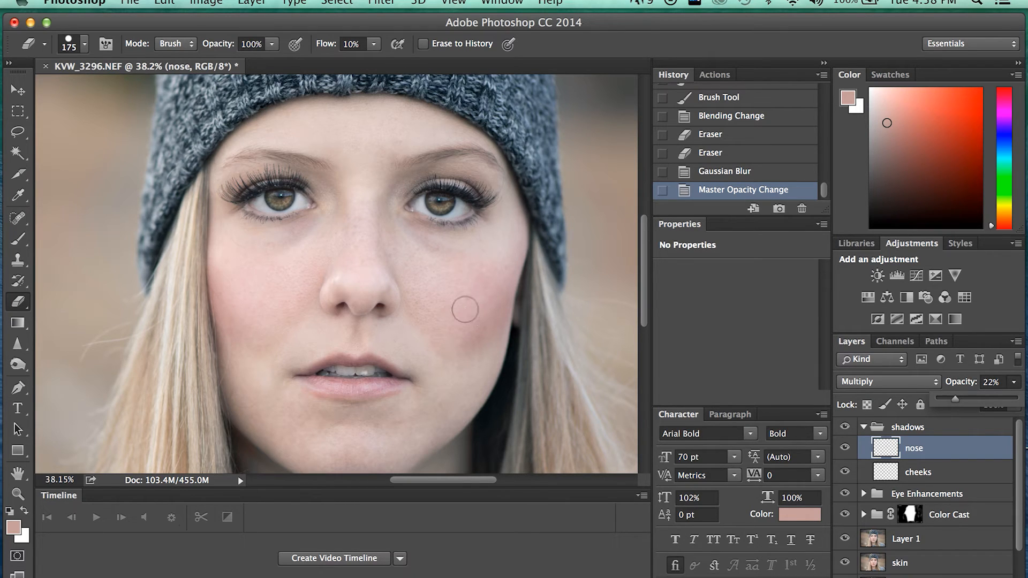
pyautogui.click(19, 88)
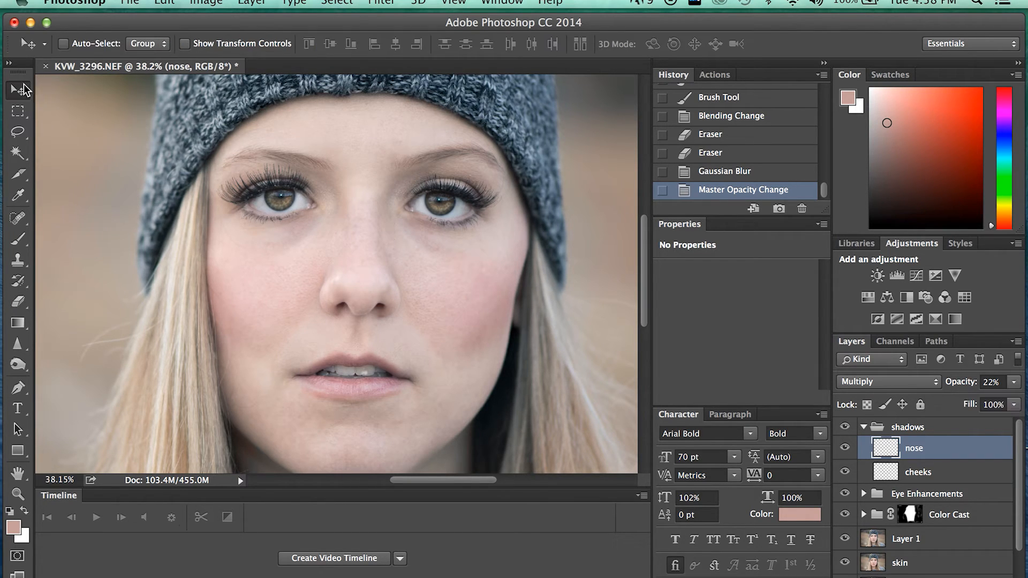
pyautogui.press('super+0')
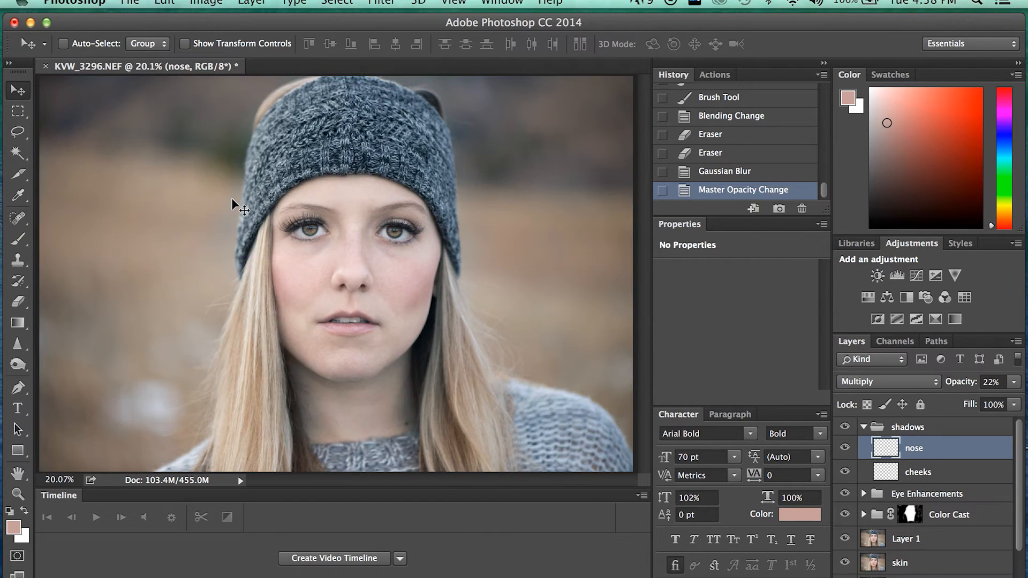
pyautogui.click(845, 448)
pyautogui.click(850, 452)
# Step: Collapse the shadows group and add a new group above it named highlight
pyautogui.click(864, 426)
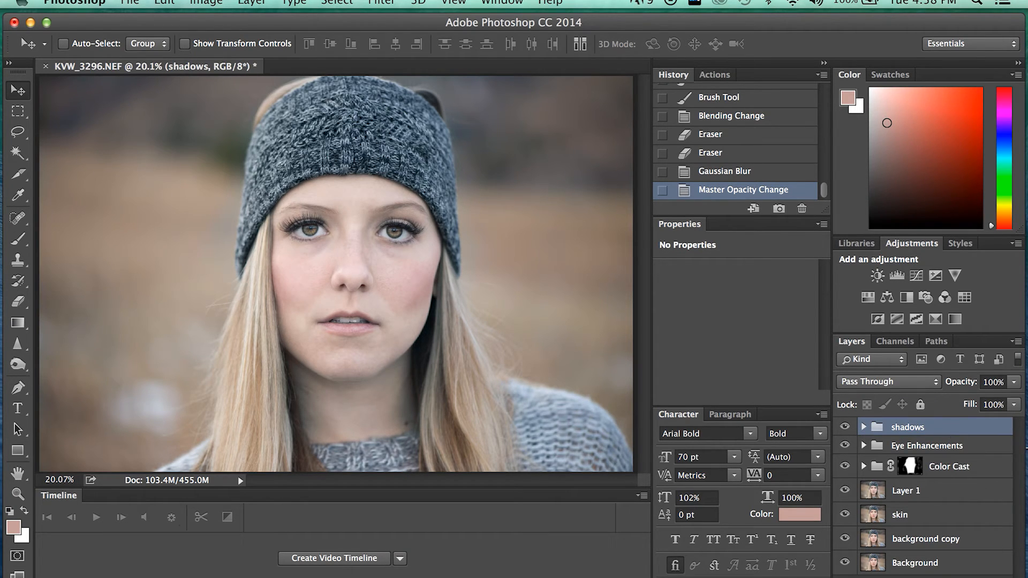
pyautogui.click(979, 574)
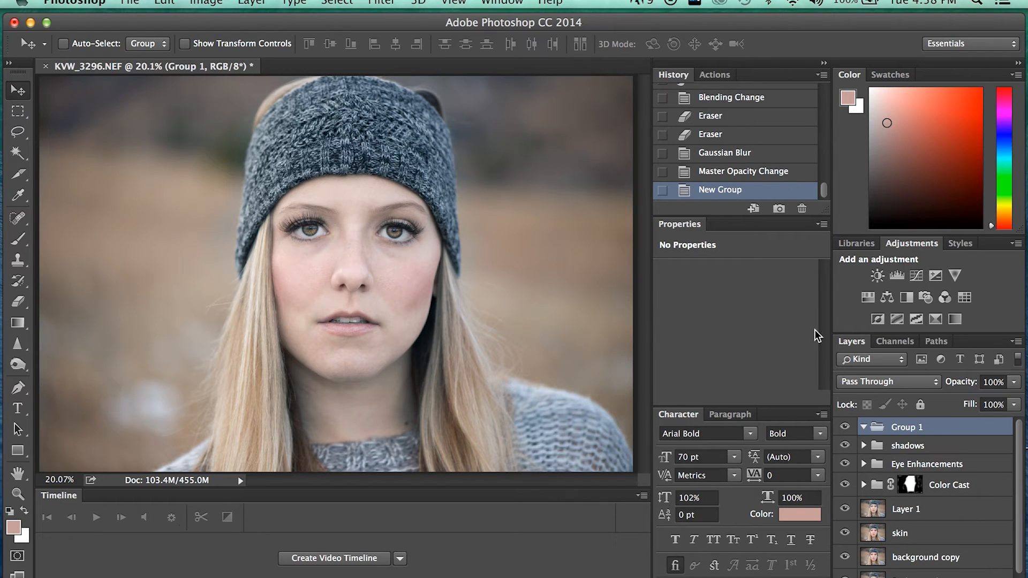
pyautogui.doubleClick(903, 427)
pyautogui.write('highlight')
pyautogui.press('Return')
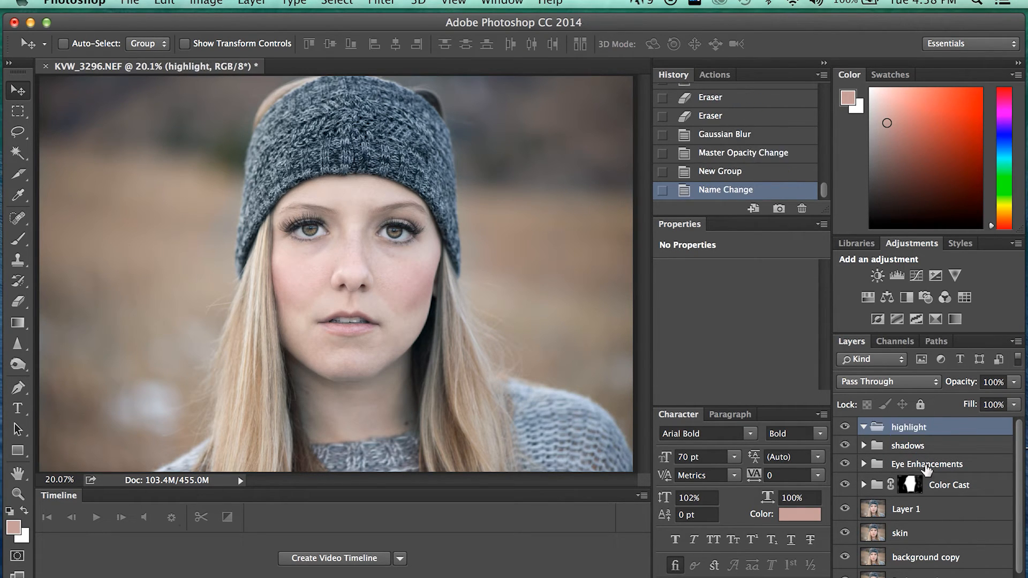
# Step: Add a new layer inside the highlight group and name it cheeks
pyautogui.click(984, 577)
pyautogui.doubleClick(917, 450)
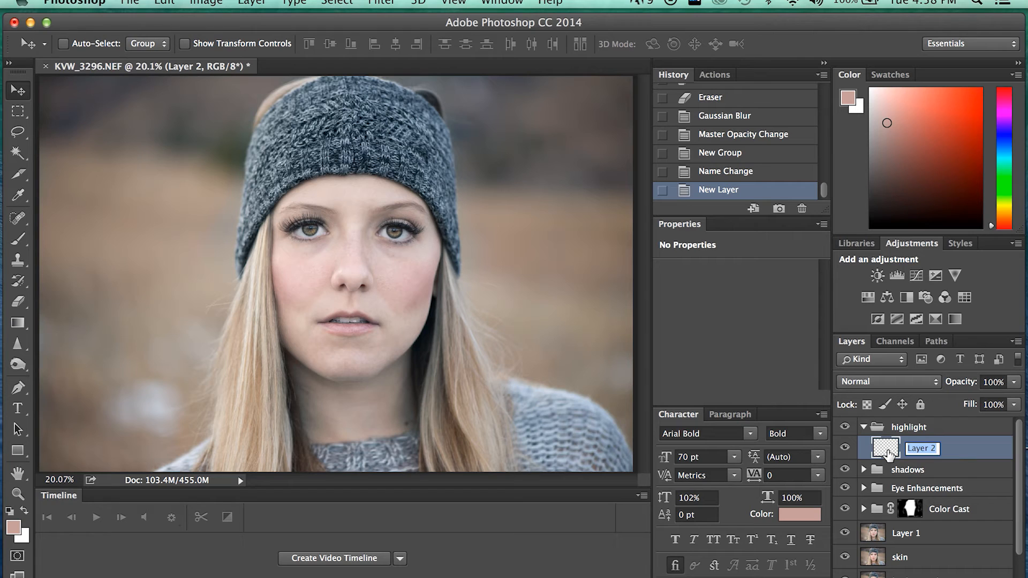
pyautogui.write('cheeks')
pyautogui.press('Return')
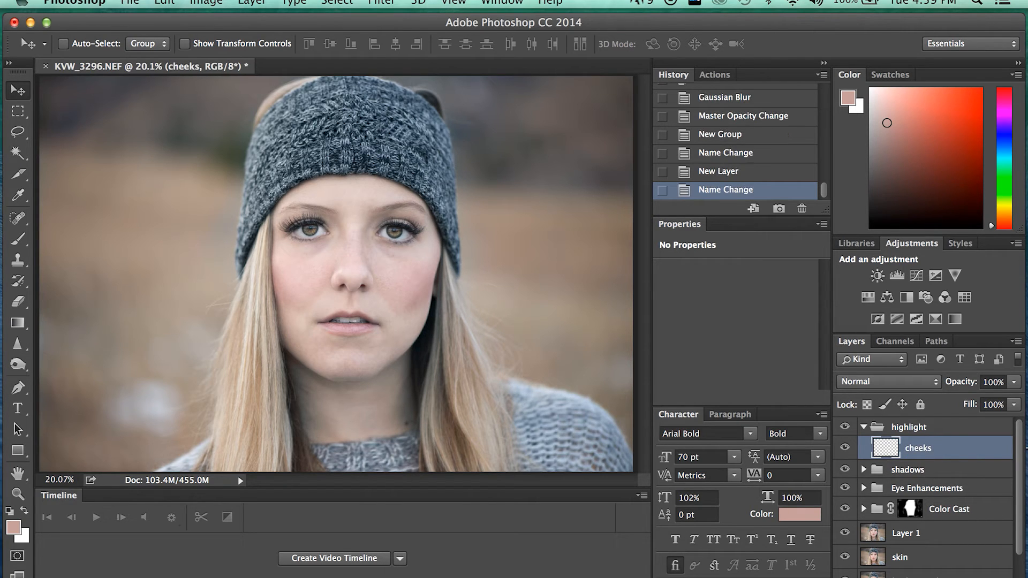
# Step: Paint solid white inverted triangles on the cheeks beneath both eyes with a 250 px brush
pyautogui.press('x')
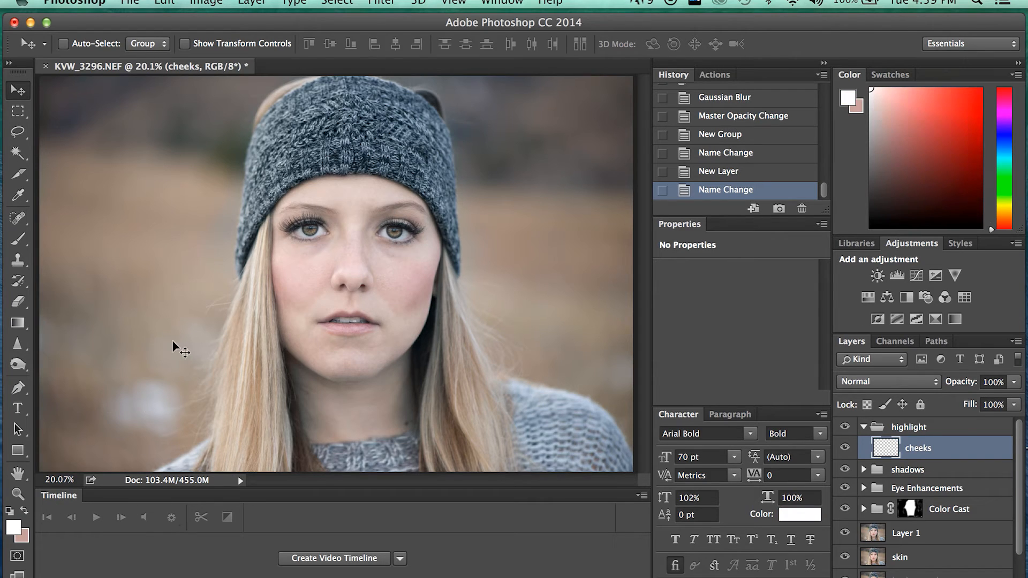
pyautogui.press('b')
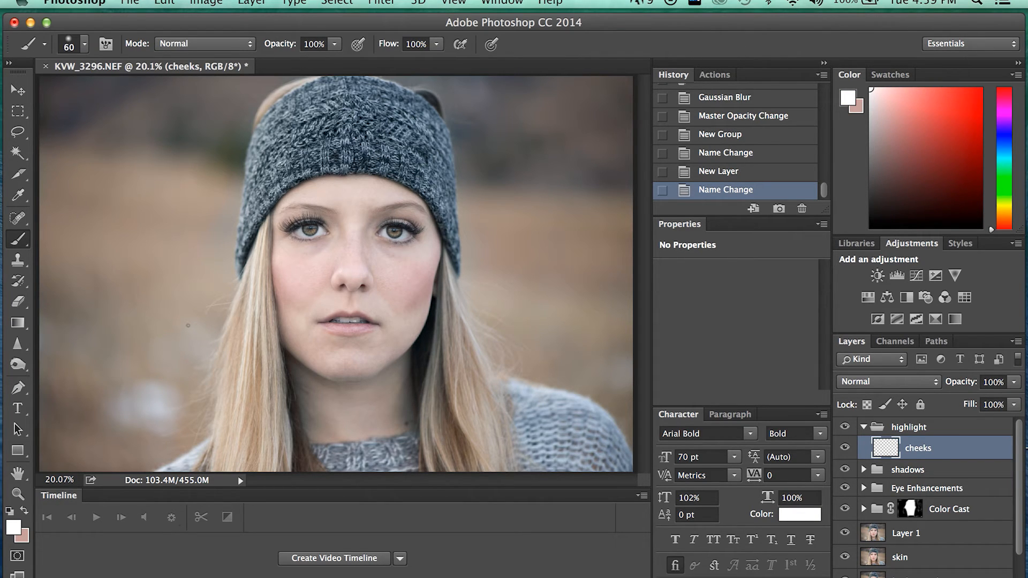
pyautogui.press(']')
pyautogui.press(']')
pyautogui.press(']')
pyautogui.press(']')
pyautogui.press(']')
pyautogui.press('[')
pyautogui.press('[')
pyautogui.press('[')
pyautogui.moveTo(379, 248)
pyautogui.mouseDown()
pyautogui.moveTo(413, 248)
pyautogui.moveTo(378, 247)
pyautogui.moveTo(414, 249)
pyautogui.moveTo(390, 284)
pyautogui.moveTo(375, 249)
pyautogui.moveTo(389, 252)
pyautogui.moveTo(389, 271)
pyautogui.moveTo(403, 254)
pyautogui.moveTo(391, 259)
pyautogui.moveTo(390, 278)
pyautogui.moveTo(413, 258)
pyautogui.mouseUp()
pyautogui.press('super+z')
pyautogui.moveTo(326, 243)
pyautogui.mouseDown()
pyautogui.moveTo(293, 253)
pyautogui.moveTo(307, 280)
pyautogui.moveTo(327, 249)
pyautogui.moveTo(308, 256)
pyautogui.moveTo(310, 269)
pyautogui.moveTo(304, 256)
pyautogui.moveTo(322, 255)
pyautogui.moveTo(318, 263)
pyautogui.moveTo(330, 250)
pyautogui.moveTo(307, 284)
pyautogui.moveTo(285, 252)
pyautogui.moveTo(316, 255)
pyautogui.mouseUp()
pyautogui.click(303, 276)
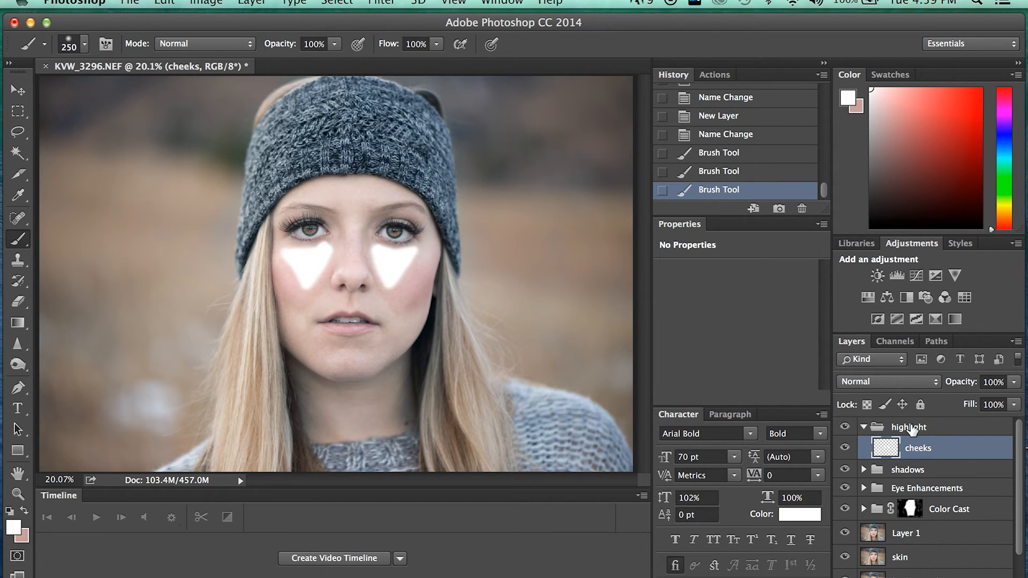
# Step: Set the highlight cheeks layer to Soft Light and apply a Gaussian Blur with a radius of 79.5 pixels
pyautogui.click(895, 381)
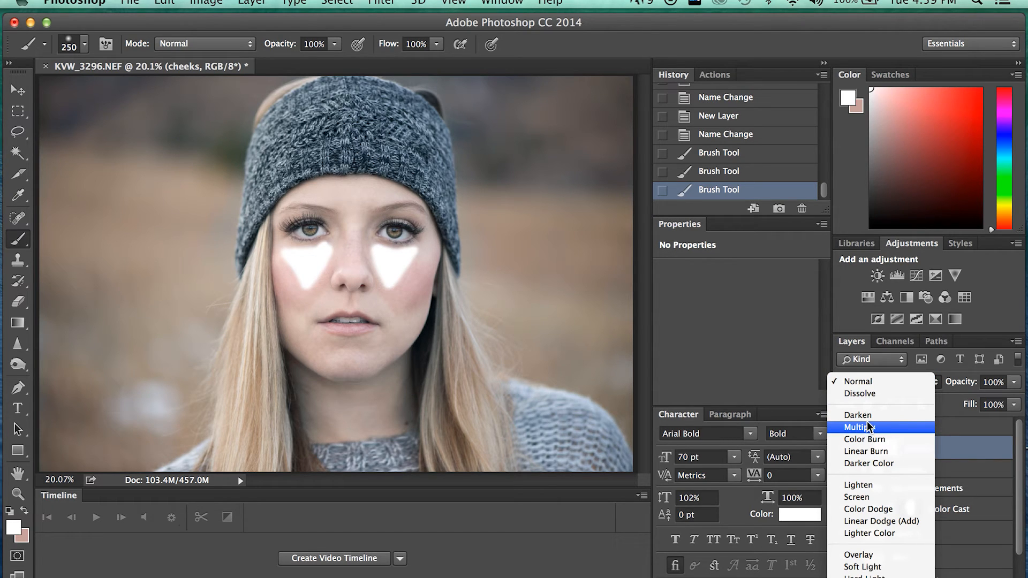
pyautogui.click(870, 569)
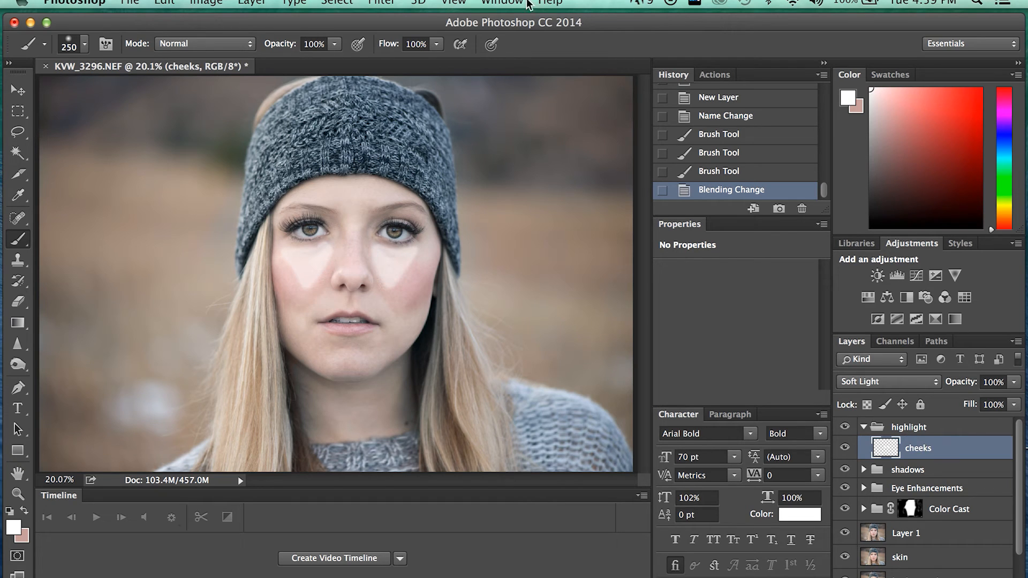
pyautogui.click(374, 3)
pyautogui.moveTo(471, 190)
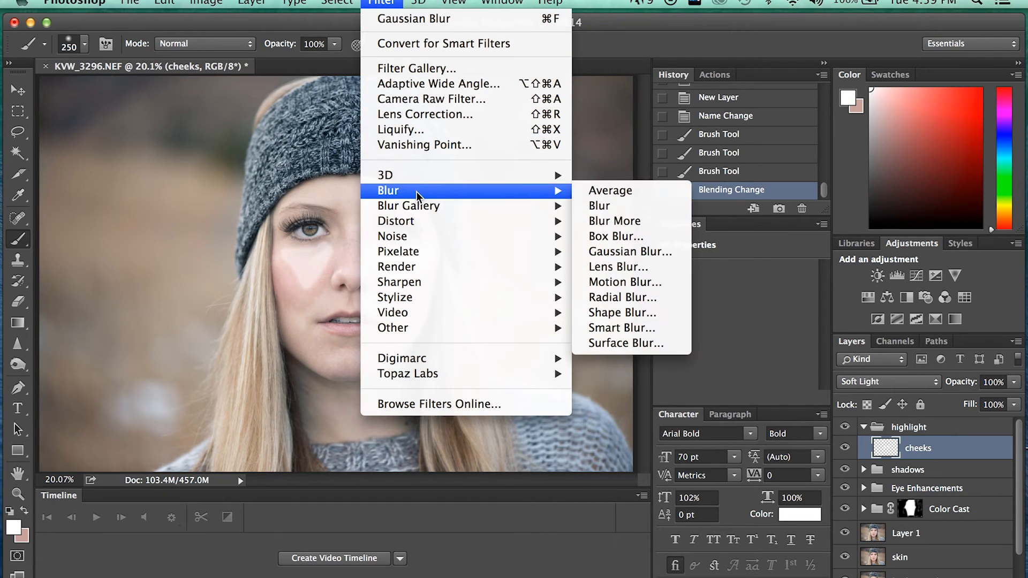
pyautogui.click(622, 251)
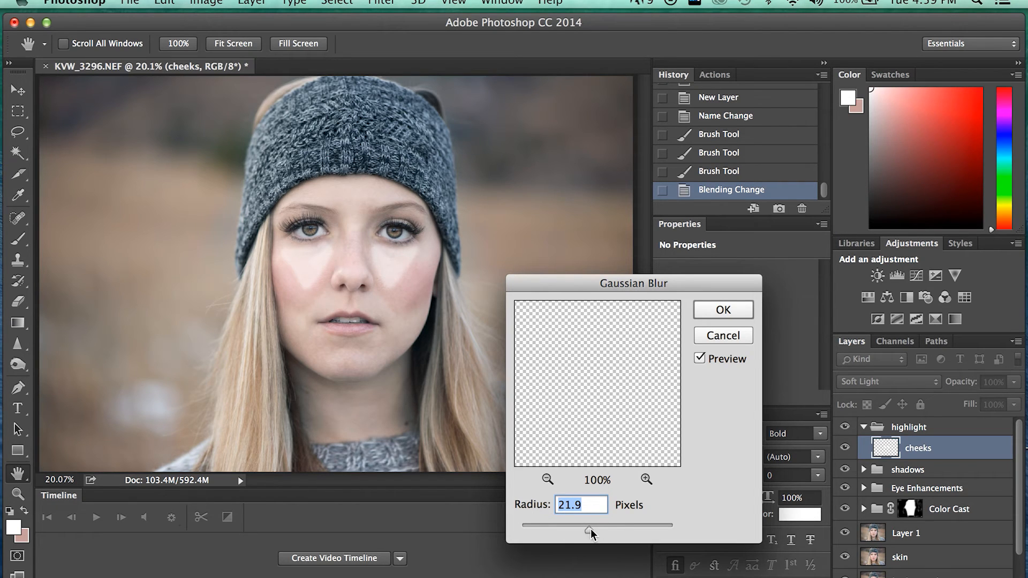
pyautogui.moveTo(588, 528); pyautogui.dragTo(612, 526)
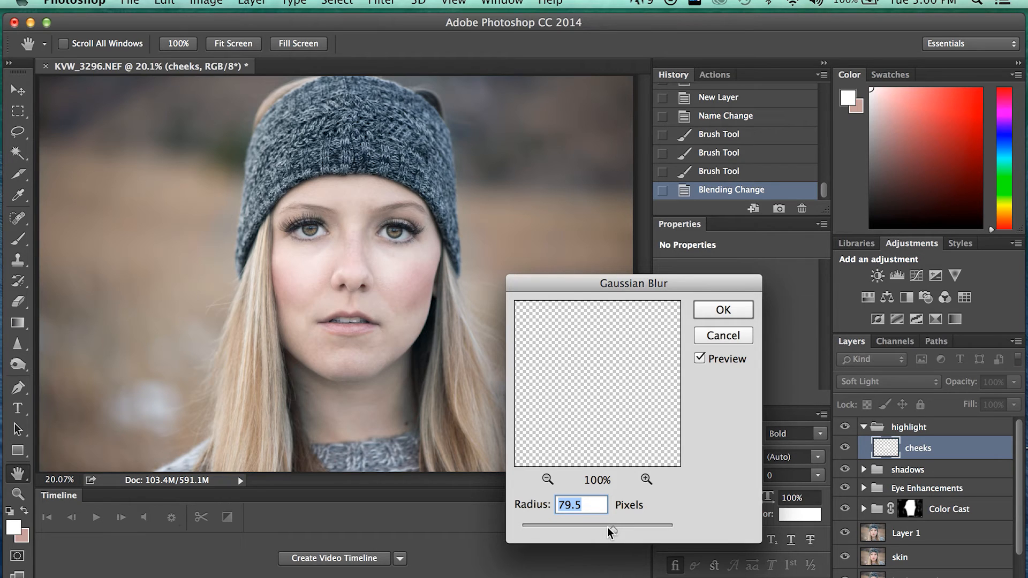
pyautogui.click(723, 309)
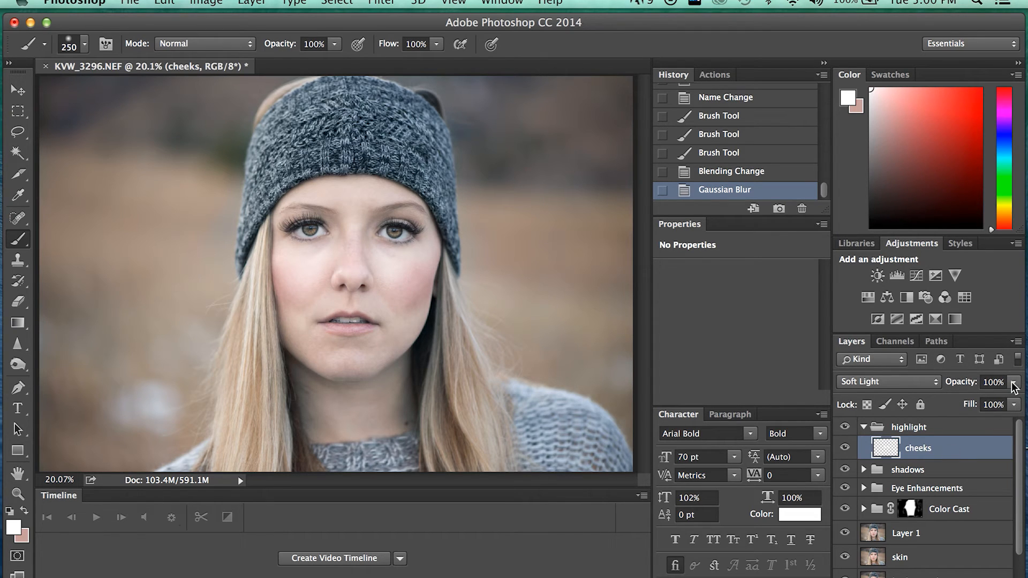
# Step: Reduce the highlight cheeks layer's opacity to 26% and toggle its visibility to compare the effect
pyautogui.click(1014, 382)
pyautogui.moveTo(934, 395); pyautogui.dragTo(950, 403)
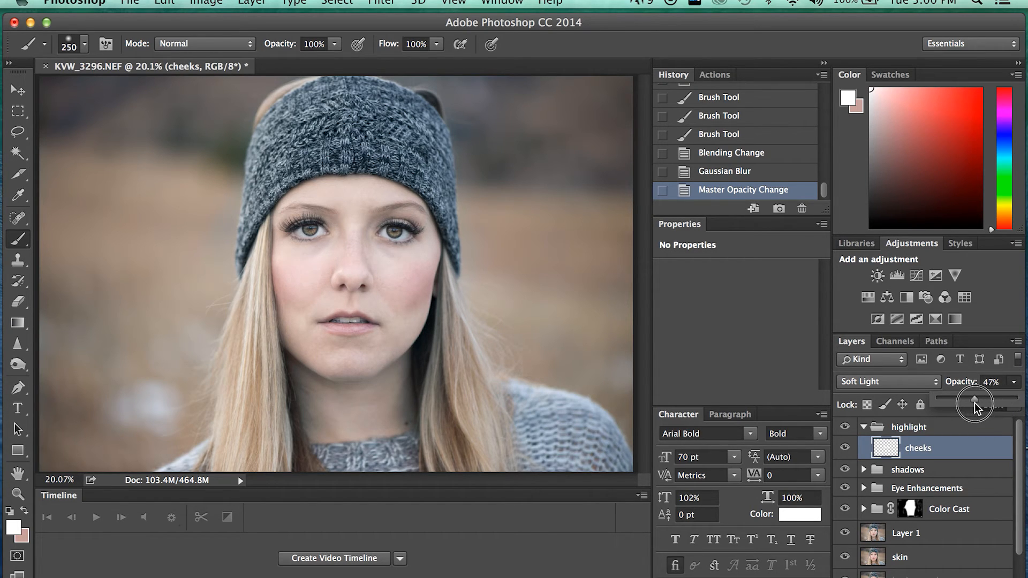
pyautogui.moveTo(962, 403); pyautogui.dragTo(946, 400)
pyautogui.click(846, 449)
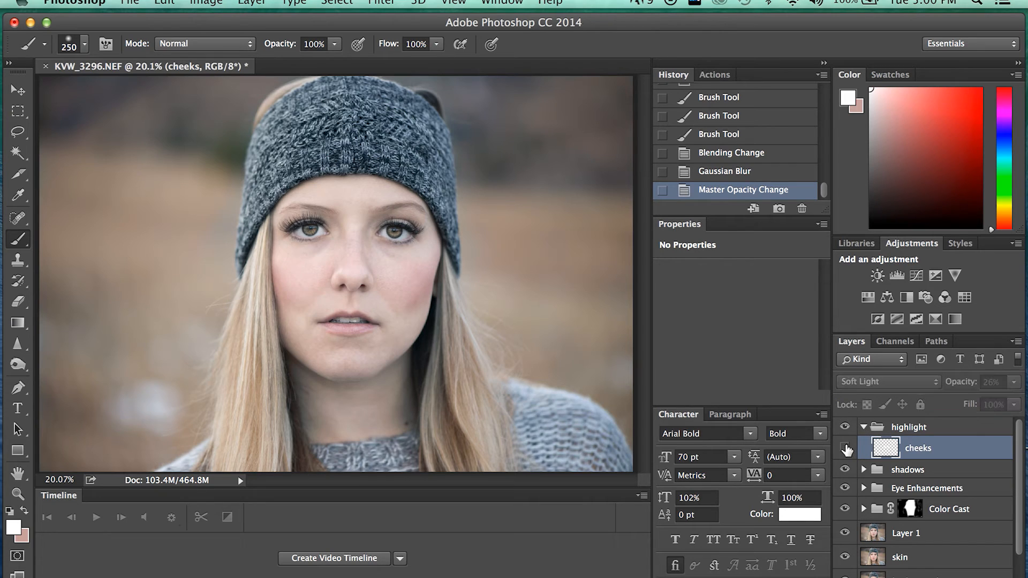
pyautogui.click(848, 449)
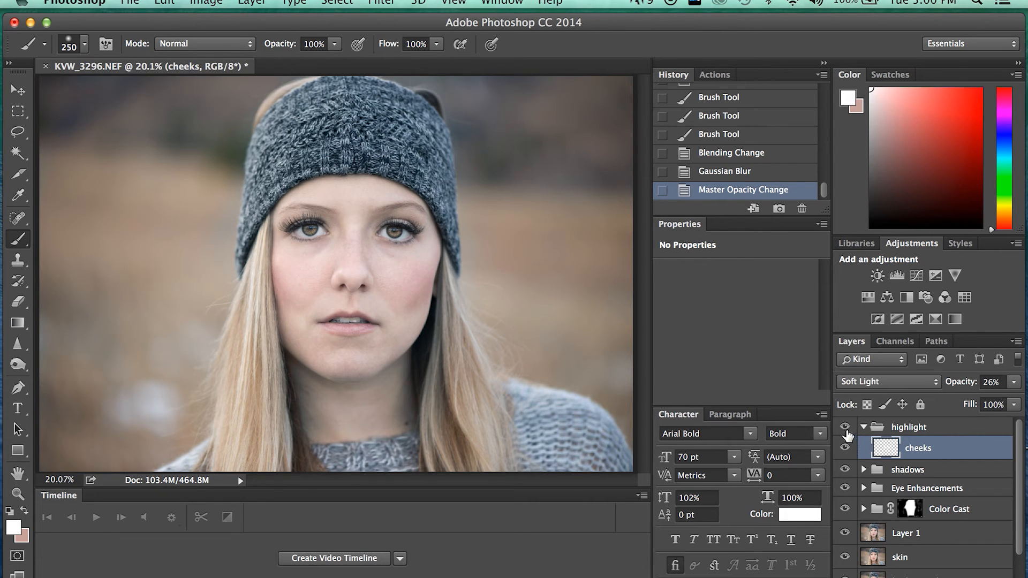
# Step: Examine the portrait at several zoom levels and compare it with the highlight group hidden and shown
pyautogui.scroll(-5, 509, 327)
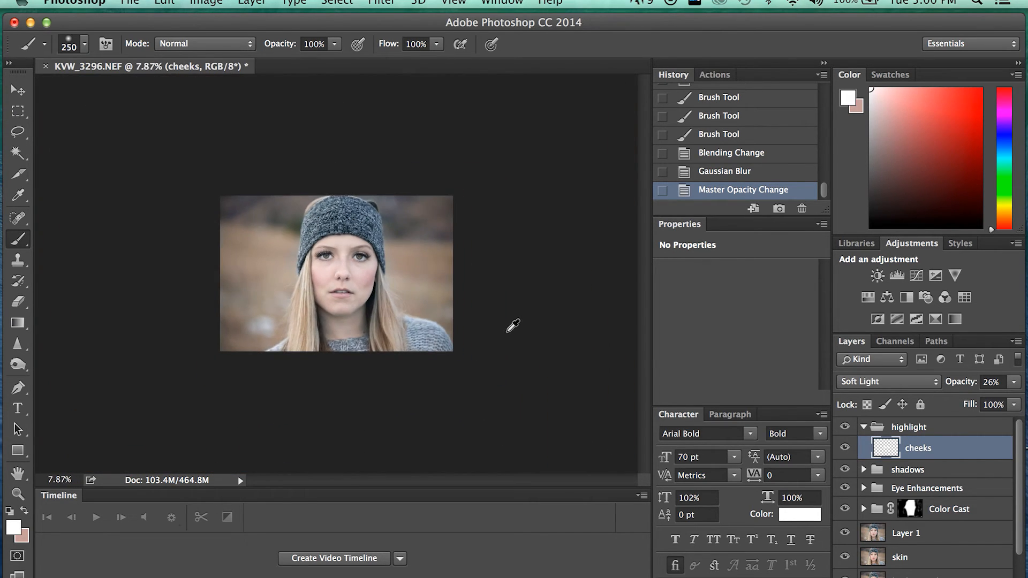
pyautogui.scroll(5, 511, 326)
pyautogui.scroll(1, 509, 331)
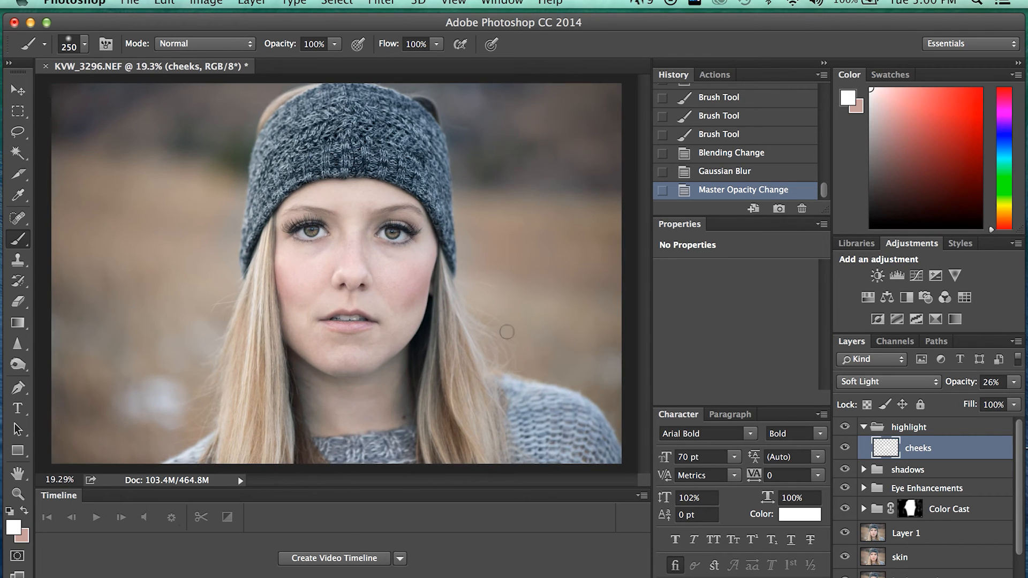
pyautogui.scroll(1, 507, 332)
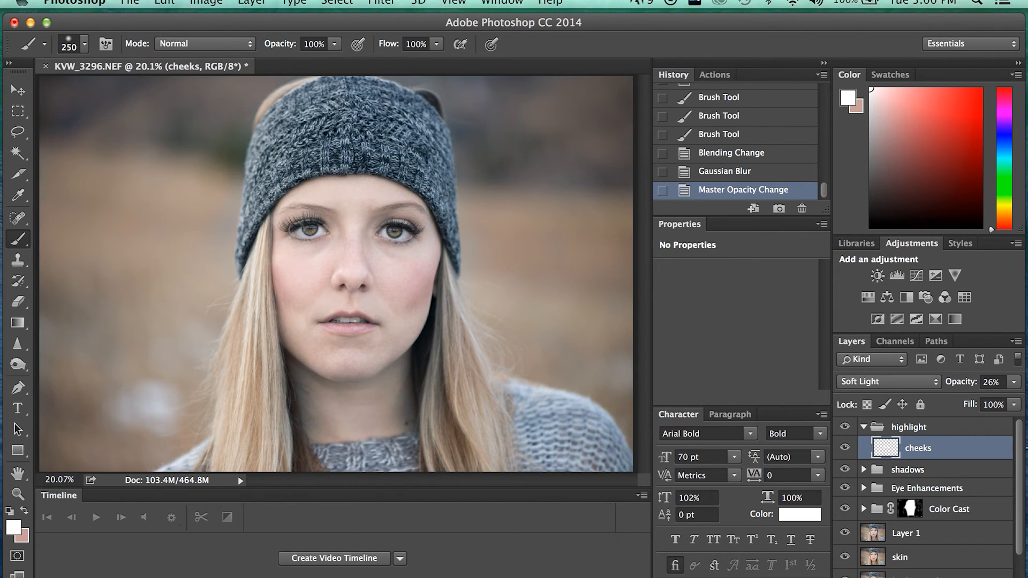
pyautogui.scroll(-3, 301, 227)
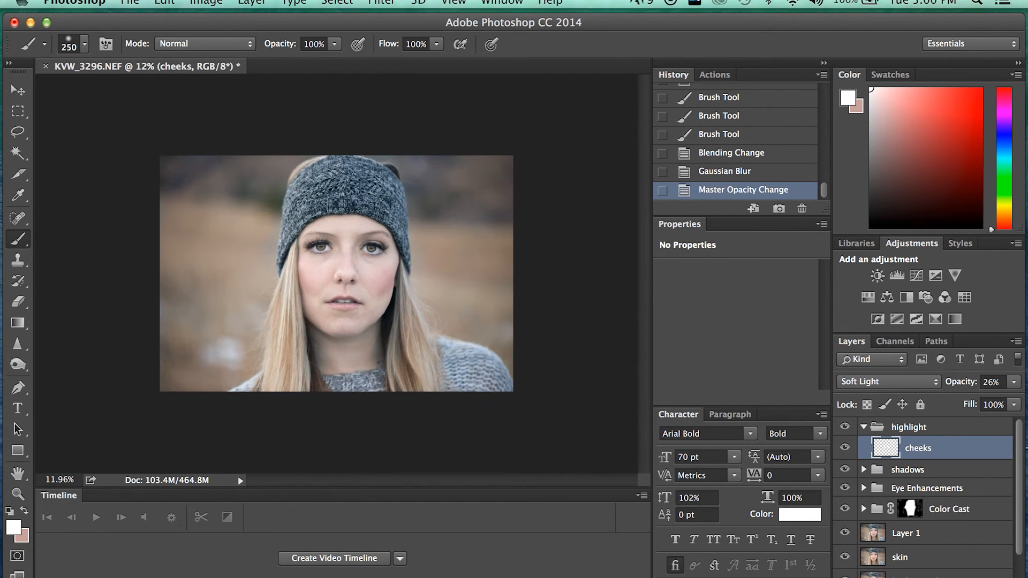
pyautogui.click(864, 428)
pyautogui.click(846, 427)
pyautogui.click(845, 427)
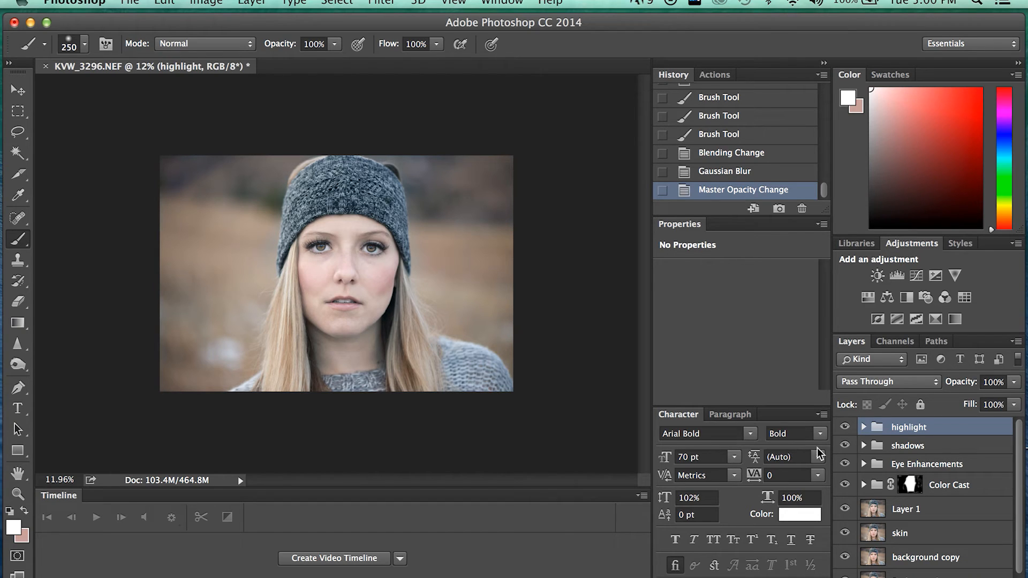
# Step: Add a new layer above cheeks in the highlight group and name it chin
pyautogui.click(863, 428)
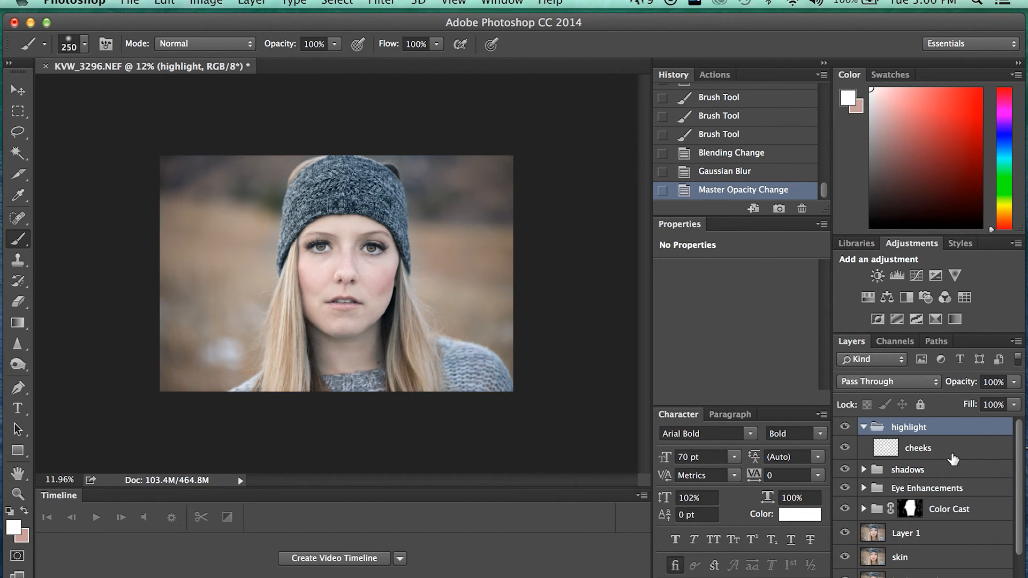
pyautogui.click(960, 455)
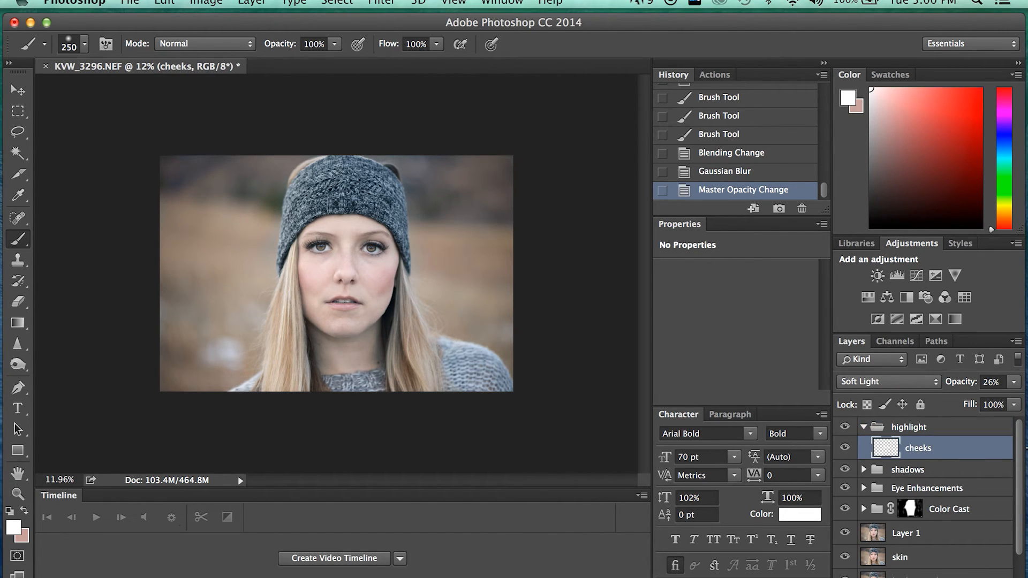
pyautogui.press('super+shift+alt+n')
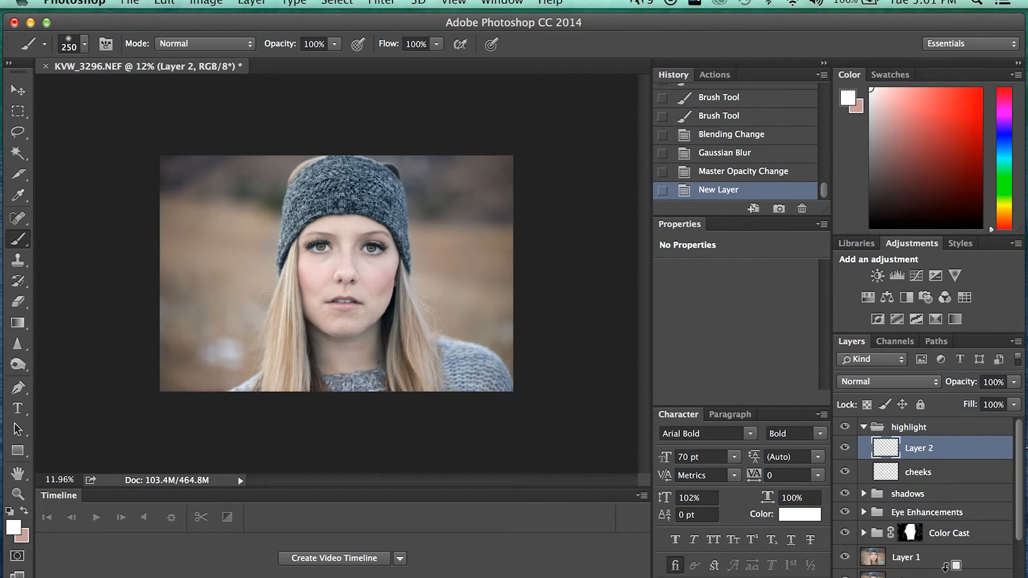
pyautogui.click(920, 452)
pyautogui.doubleClick(920, 452)
pyautogui.write('chin')
pyautogui.press('Return')
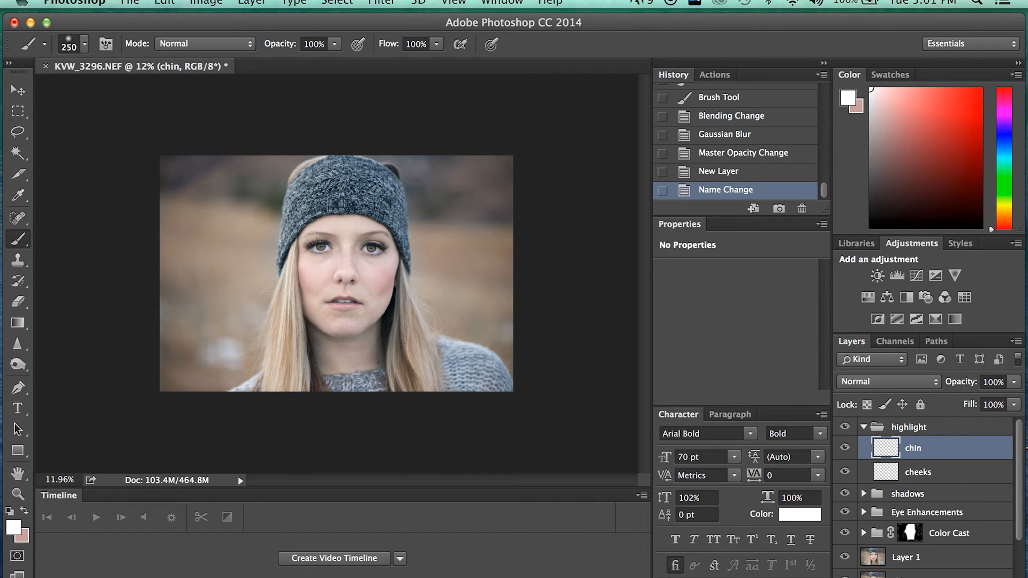
pyautogui.scroll(3, 361, 322)
pyautogui.scroll(2, 364, 320)
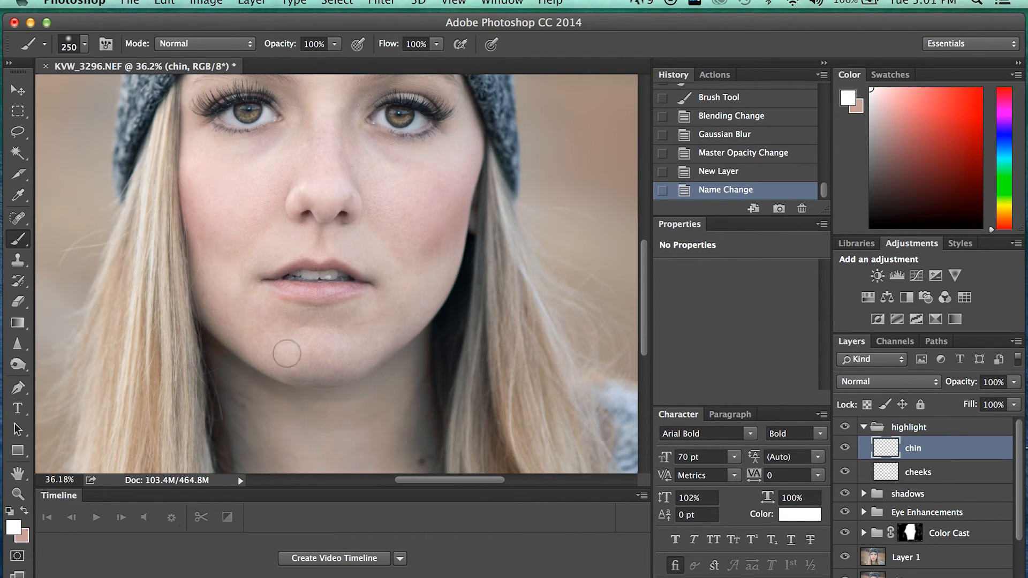
# Step: Paint a white highlight shape across the chin below the lower lip on the chin layer, using a 300-pixel brush
pyautogui.moveTo(276, 322)
pyautogui.mouseDown()
pyautogui.moveTo(364, 317)
pyautogui.moveTo(317, 363)
pyautogui.moveTo(276, 327)
pyautogui.moveTo(279, 343)
pyautogui.moveTo(293, 344)
pyautogui.moveTo(287, 333)
pyautogui.moveTo(328, 341)
pyautogui.moveTo(329, 329)
pyautogui.moveTo(275, 321)
pyautogui.moveTo(298, 345)
pyautogui.moveTo(369, 339)
pyautogui.moveTo(310, 348)
pyautogui.moveTo(269, 333)
pyautogui.moveTo(371, 329)
pyautogui.moveTo(404, 315)
pyautogui.mouseUp()
pyautogui.press(']')
pyautogui.moveTo(245, 331)
pyautogui.mouseDown()
pyautogui.moveTo(231, 324)
pyautogui.moveTo(316, 339)
pyautogui.mouseUp()
pyautogui.hotkey('ctrl', 'z')
pyautogui.moveTo(378, 329)
pyautogui.mouseDown()
pyautogui.moveTo(394, 323)
pyautogui.moveTo(372, 338)
pyautogui.mouseUp()
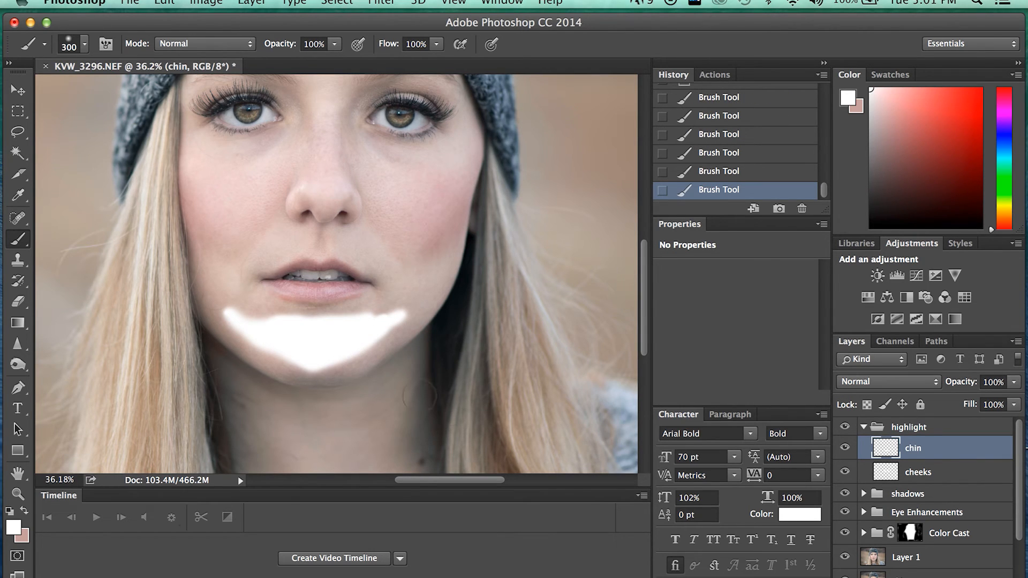
pyautogui.moveTo(316, 376); pyautogui.dragTo(327, 372)
# Step: Set the chin layer to Soft Light and apply a Gaussian Blur with a radius of 50.1 pixels
pyautogui.click(894, 382)
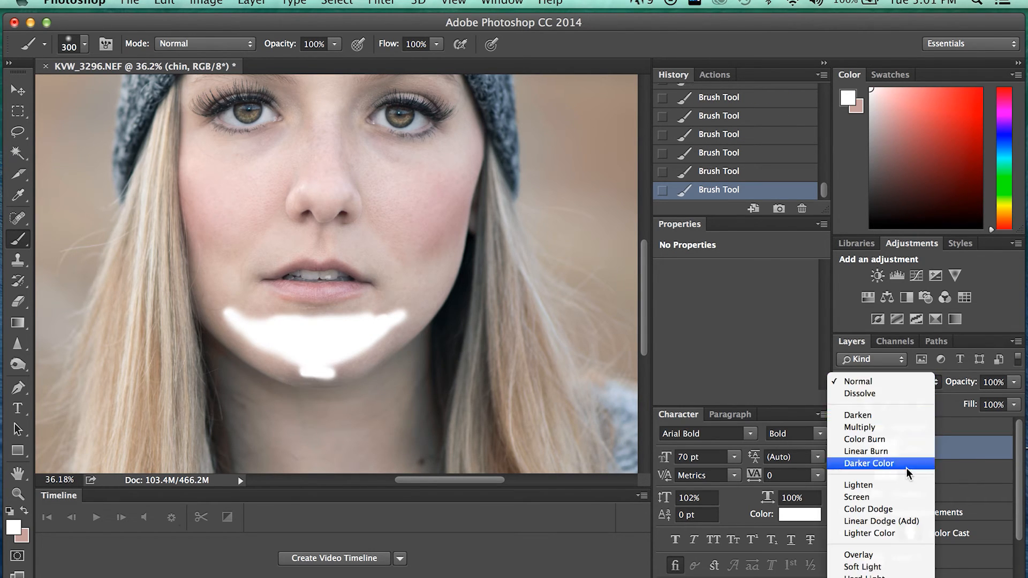
pyautogui.click(896, 562)
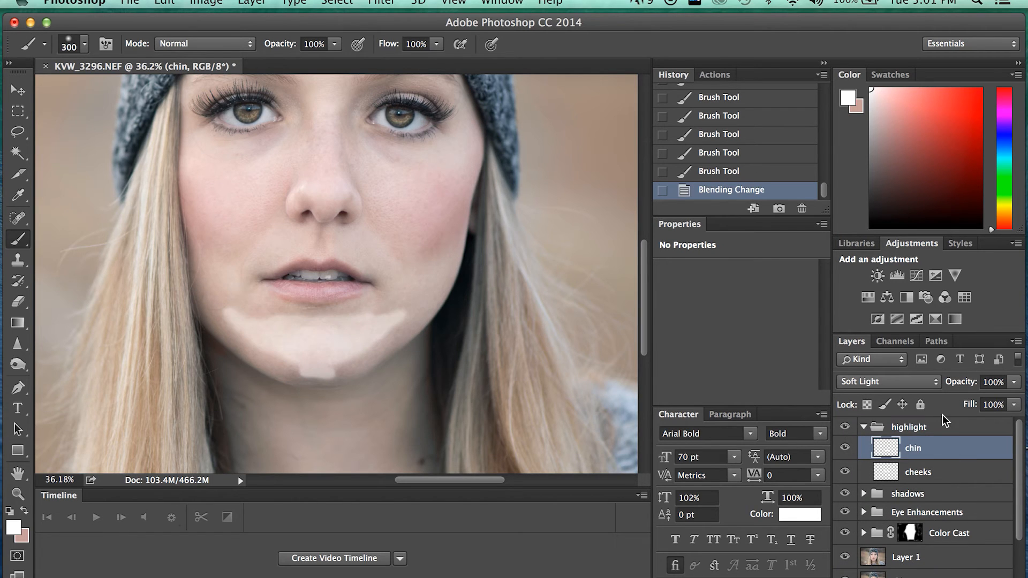
pyautogui.click(382, 4)
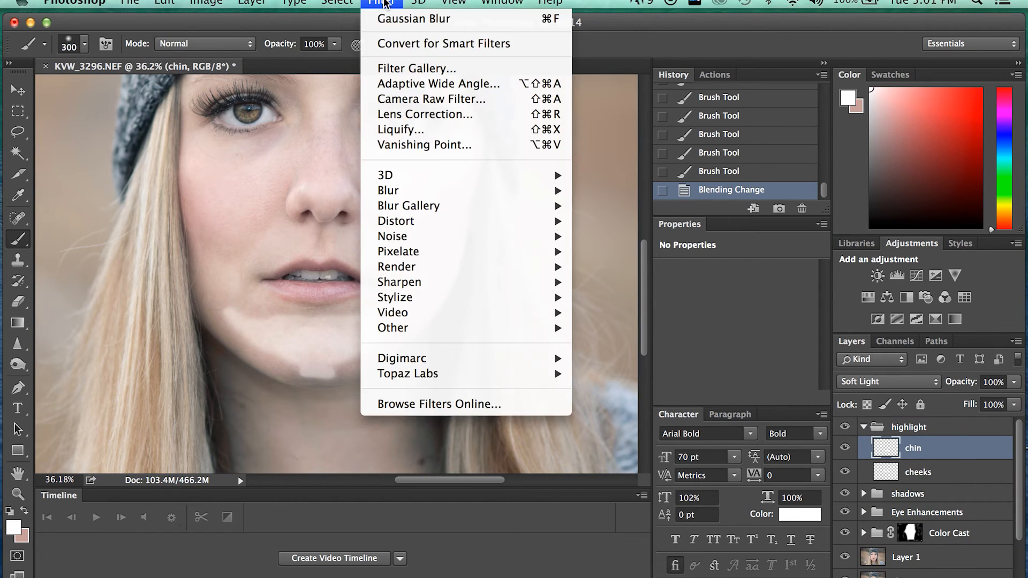
pyautogui.moveTo(397, 192)
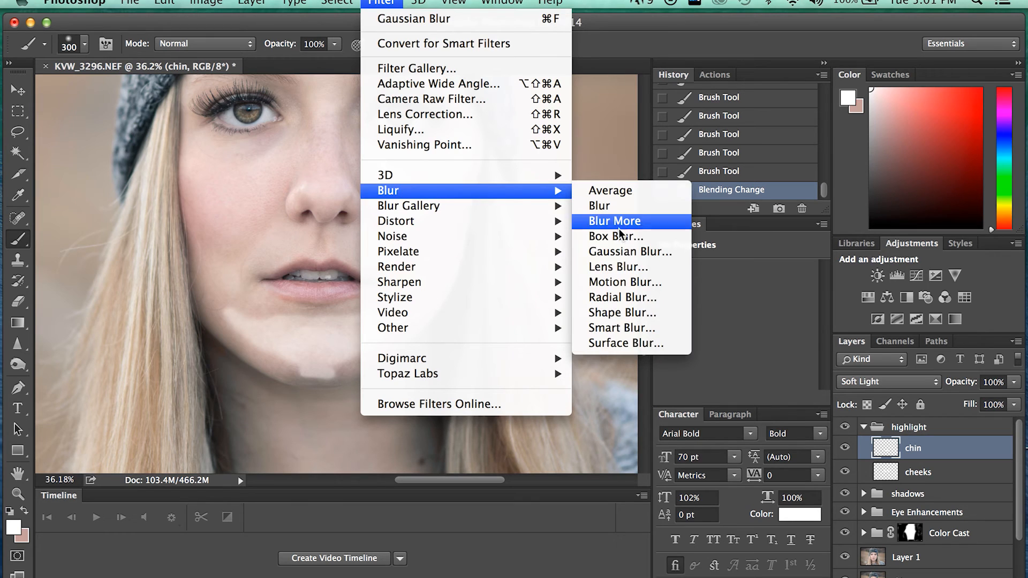
pyautogui.click(616, 251)
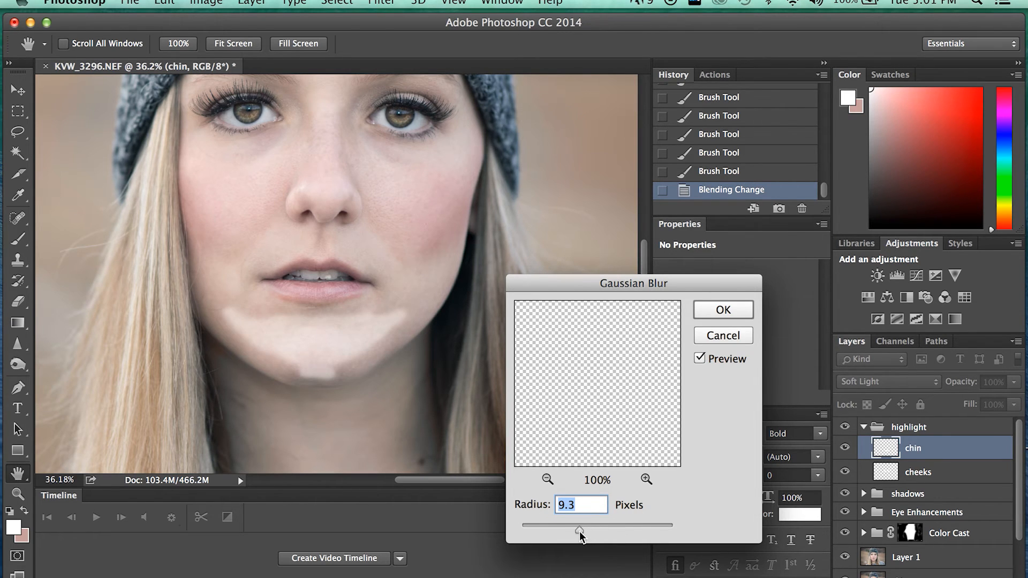
pyautogui.moveTo(594, 531); pyautogui.dragTo(602, 533)
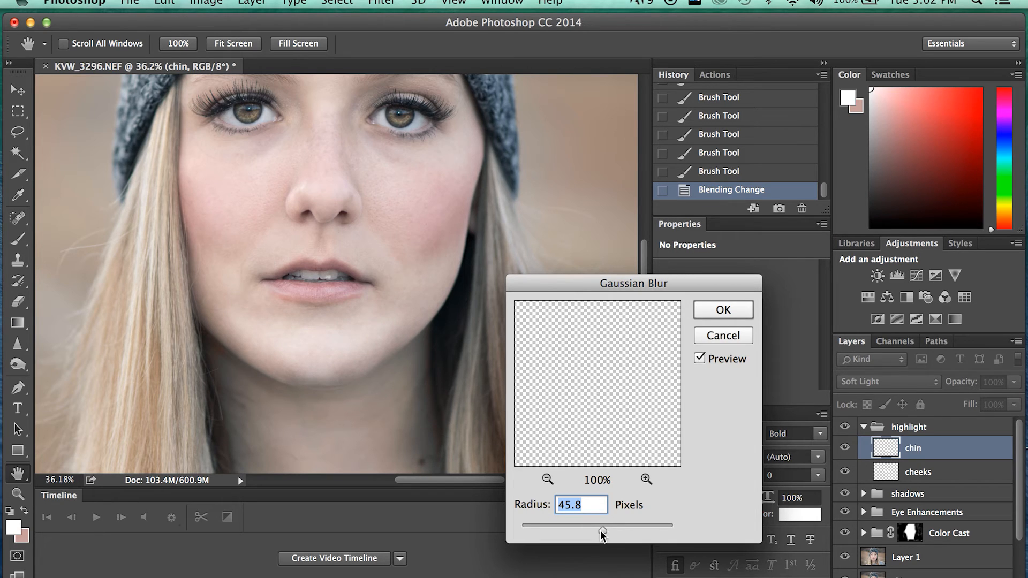
pyautogui.moveTo(601, 527); pyautogui.dragTo(604, 533)
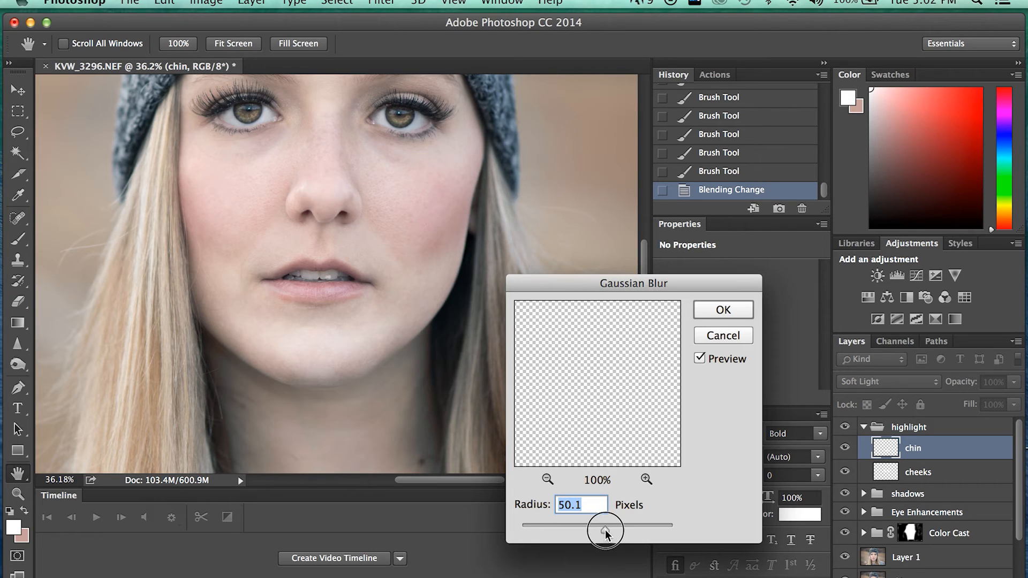
pyautogui.click(724, 311)
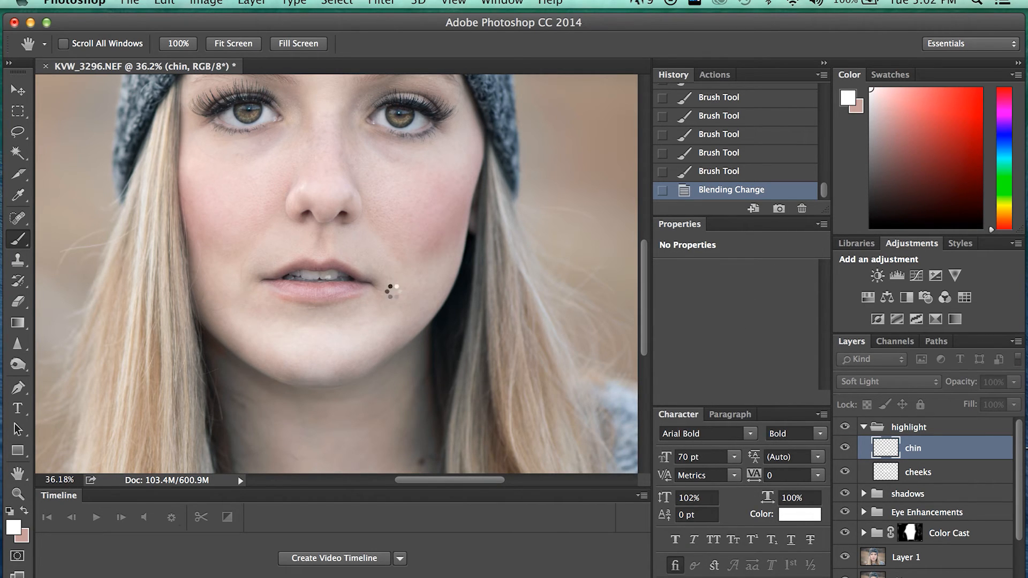
# Step: Reduce the chin layer's opacity to 26% and toggle its visibility to compare the effect
pyautogui.scroll(-3, 400, 286)
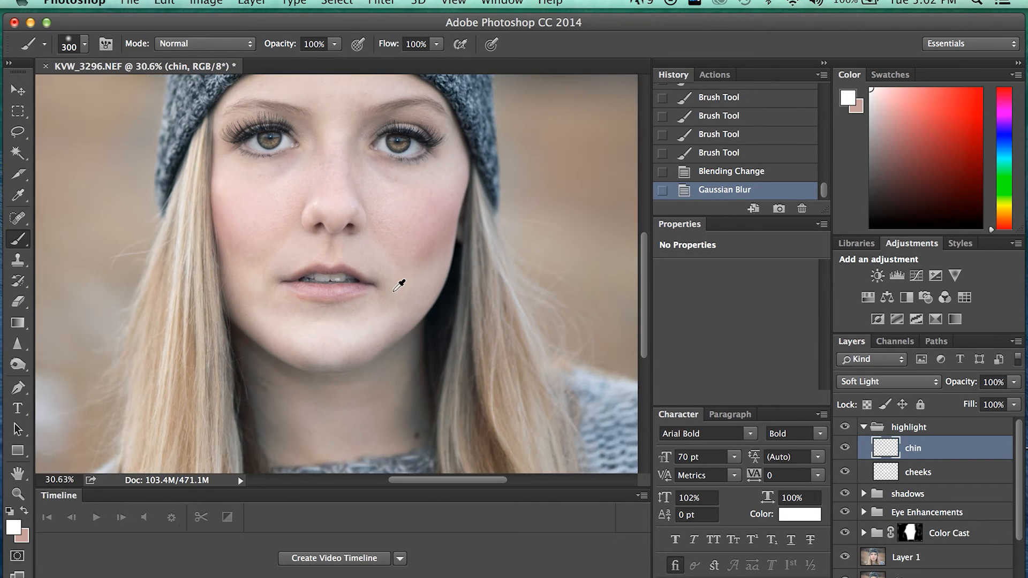
pyautogui.scroll(-2, 401, 286)
pyautogui.click(1014, 382)
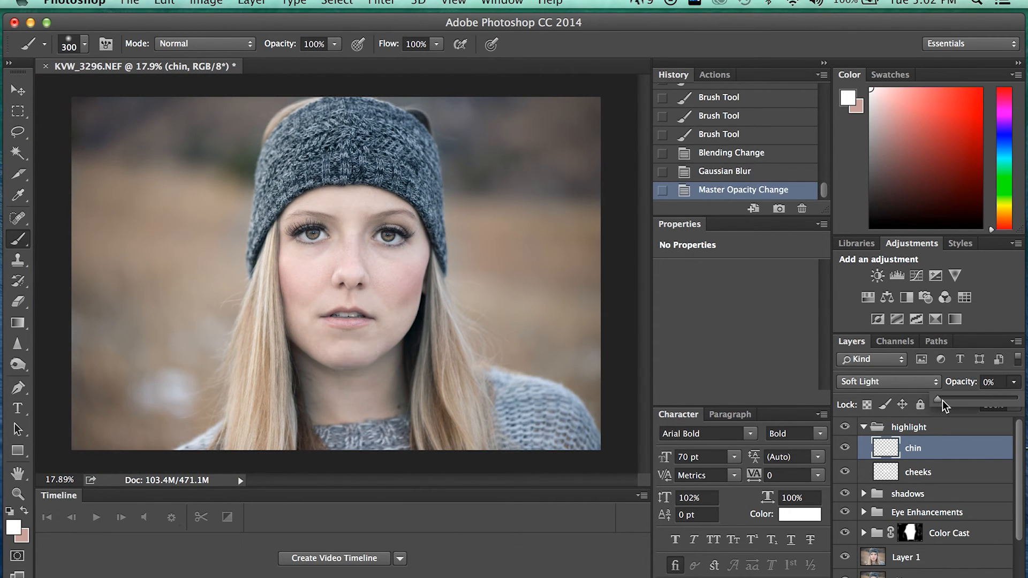
pyautogui.moveTo(940, 399); pyautogui.dragTo(953, 402)
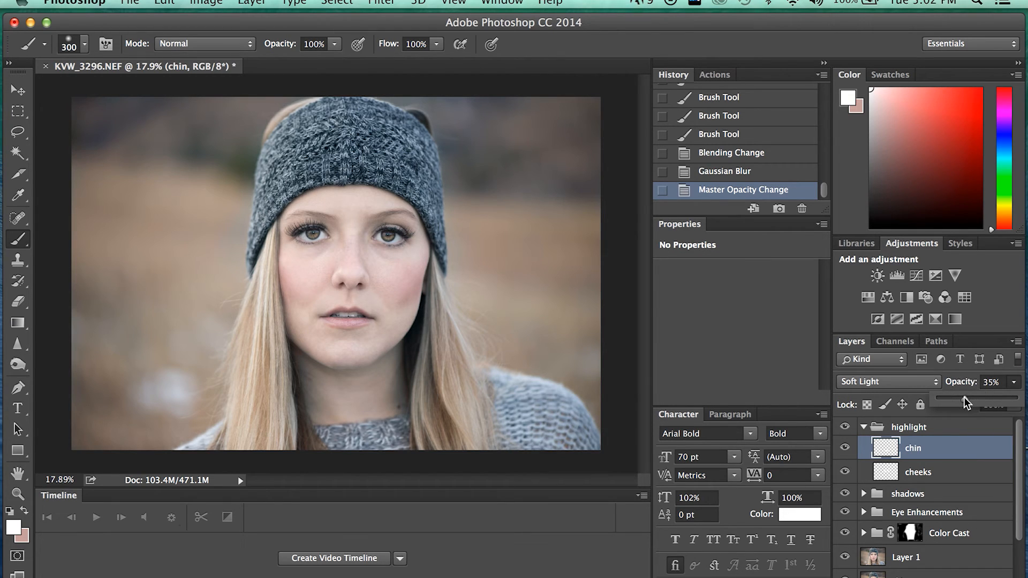
pyautogui.moveTo(956, 398); pyautogui.dragTo(957, 398)
pyautogui.click(987, 452)
pyautogui.click(845, 450)
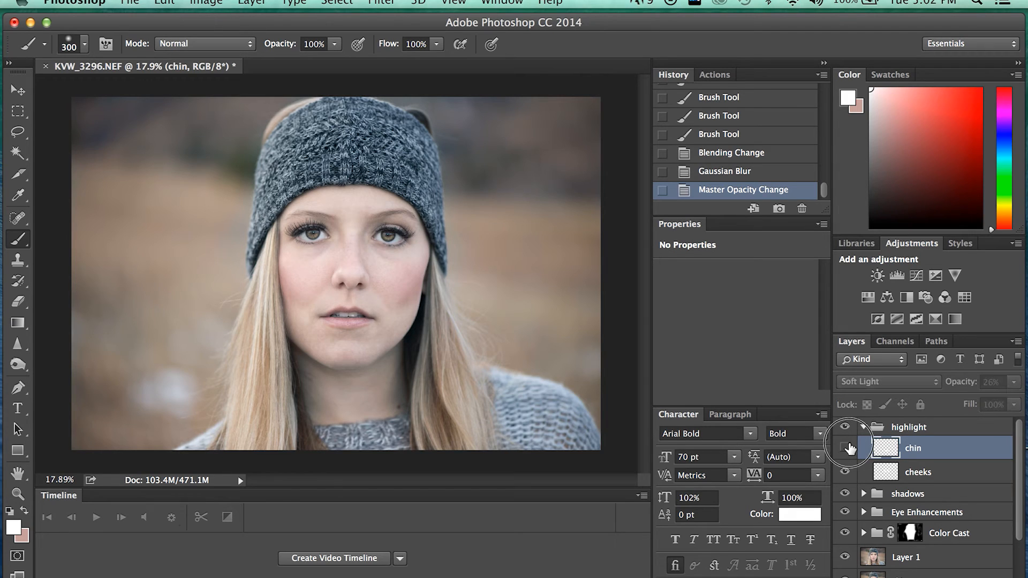
pyautogui.click(845, 450)
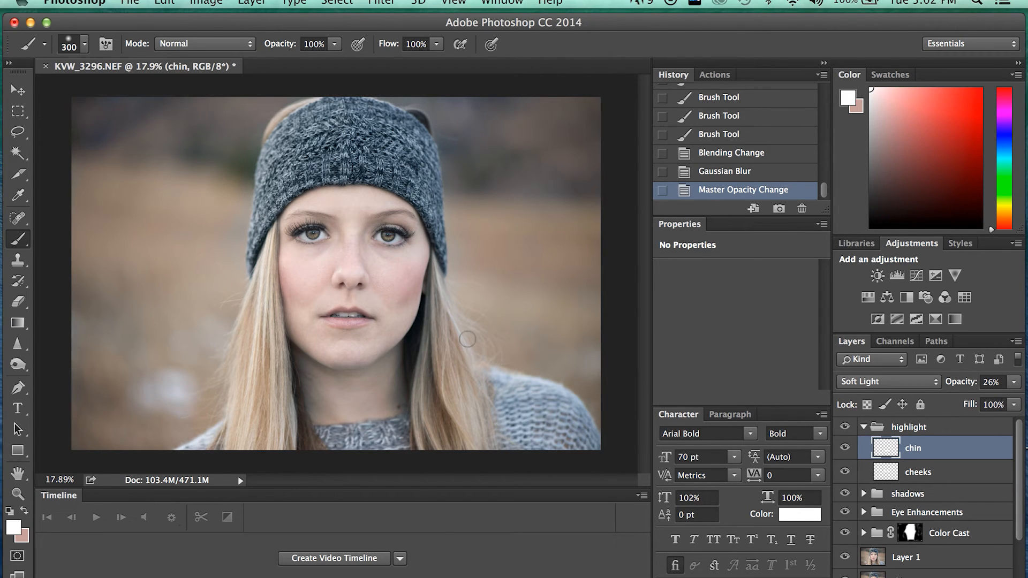
# Step: Create an Overlay layer named dodge and burn above the highlight group, filled with the Overlay-neutral 50% gray
pyautogui.scroll(-5, 469, 339)
pyautogui.scroll(2, 471, 336)
pyautogui.scroll(3, 474, 333)
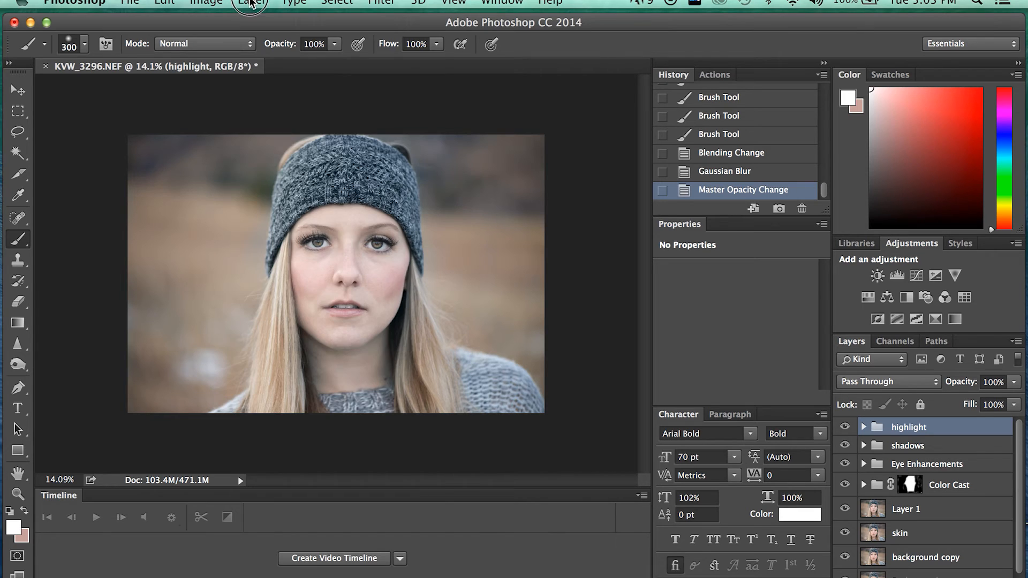
pyautogui.click(252, 3)
pyautogui.moveTo(268, 19)
pyautogui.click(472, 25)
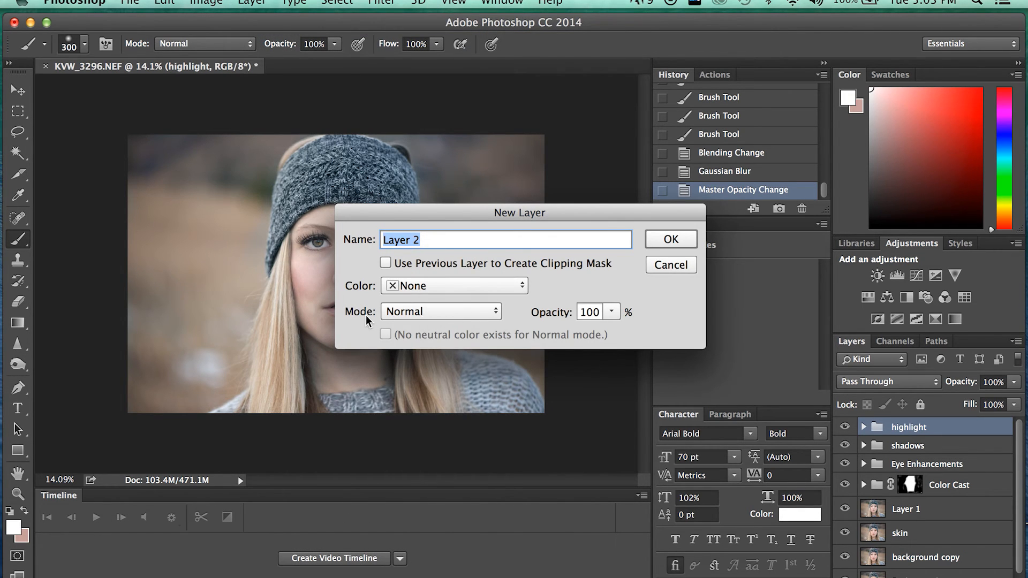
pyautogui.click(424, 312)
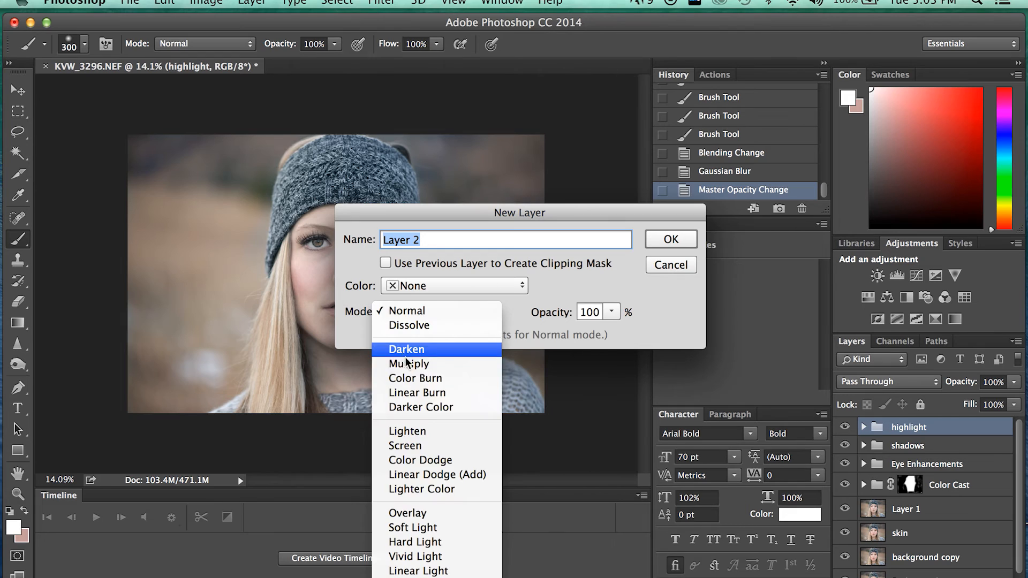
pyautogui.click(438, 515)
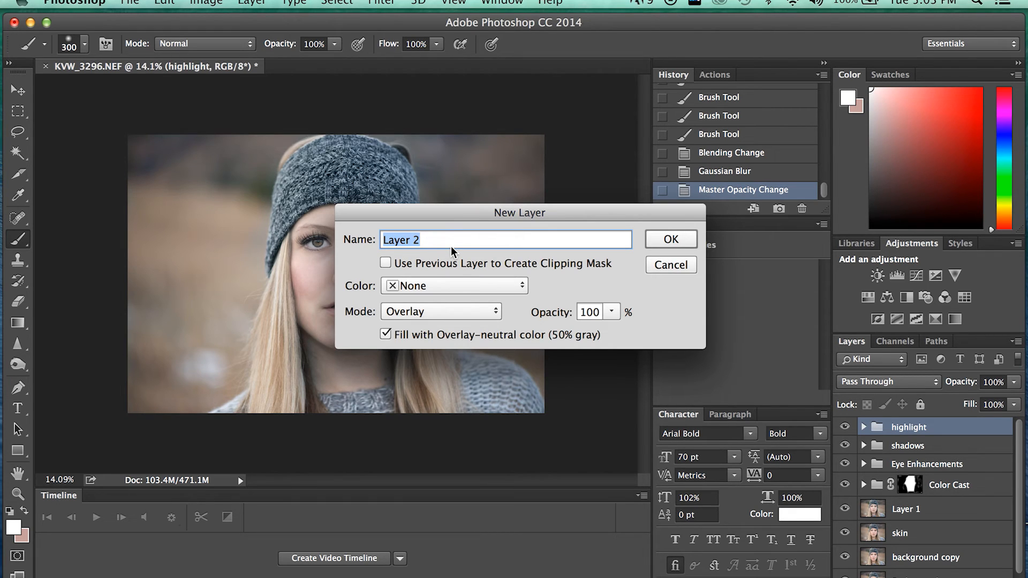
pyautogui.write('dodge and burn')
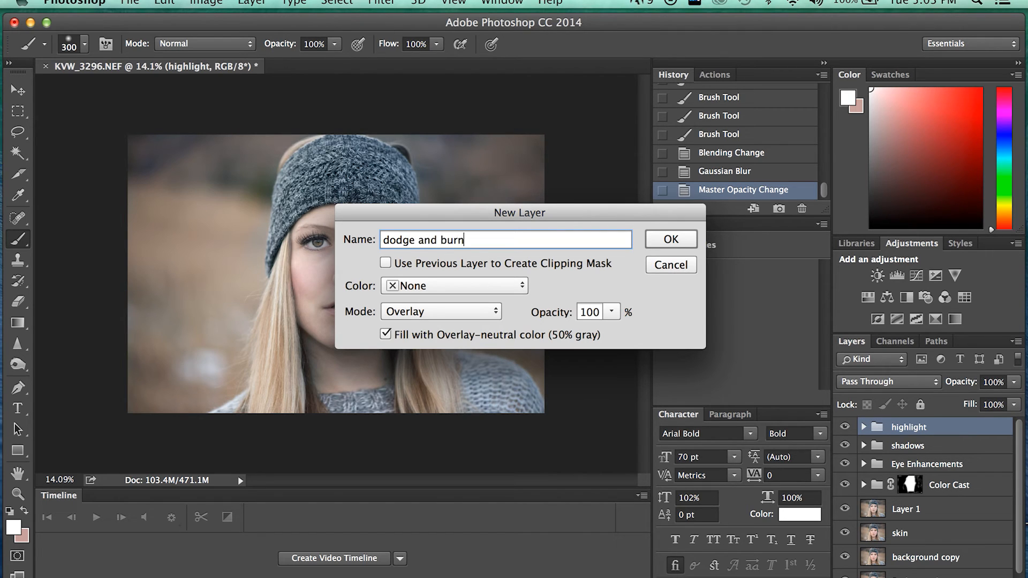
pyautogui.click(693, 241)
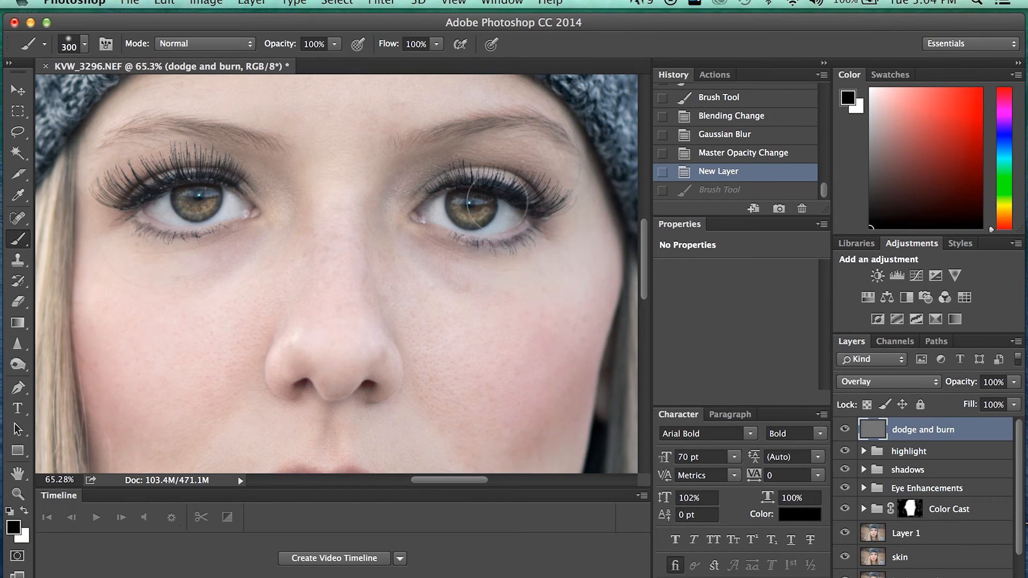
# Step: Test a black stroke on one cheek and a white stroke on the other, and revert both through the history
pyautogui.moveTo(459, 304)
pyautogui.mouseDown()
pyautogui.moveTo(501, 305)
pyautogui.moveTo(452, 312)
pyautogui.moveTo(528, 297)
pyautogui.mouseUp()
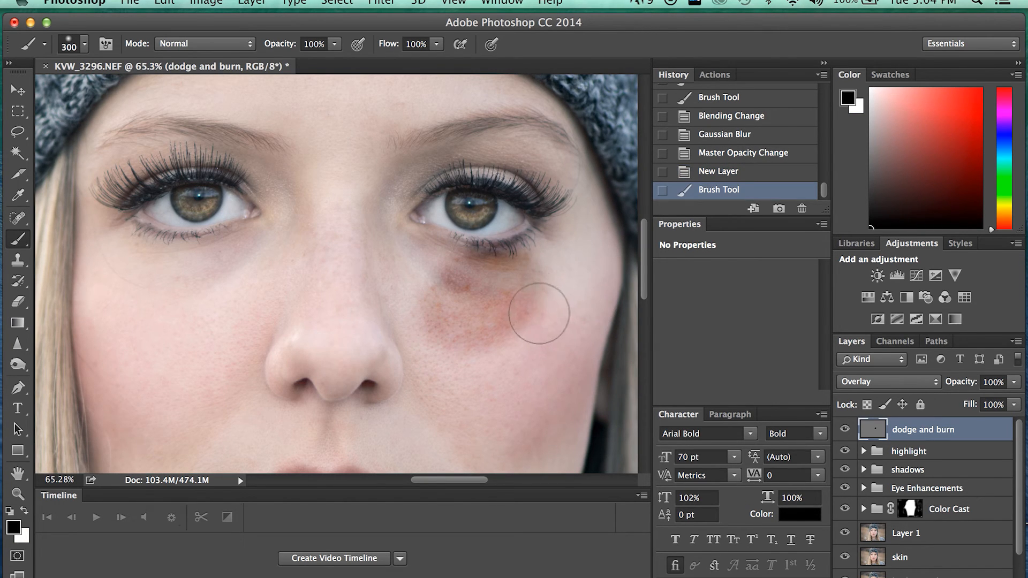
pyautogui.press('x')
pyautogui.moveTo(213, 337)
pyautogui.mouseDown()
pyautogui.moveTo(186, 303)
pyautogui.moveTo(207, 297)
pyautogui.moveTo(164, 306)
pyautogui.moveTo(206, 329)
pyautogui.mouseUp()
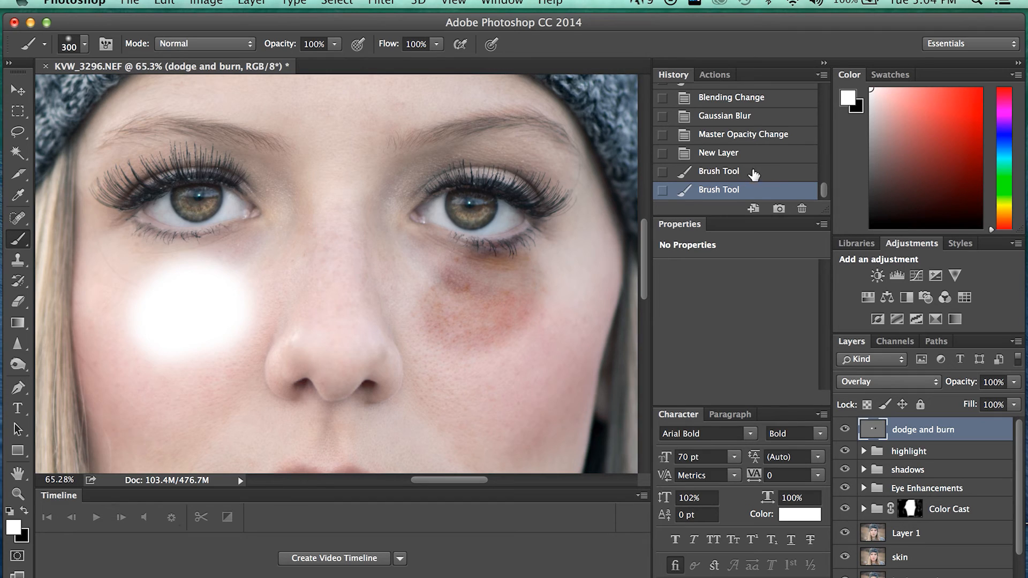
pyautogui.click(738, 154)
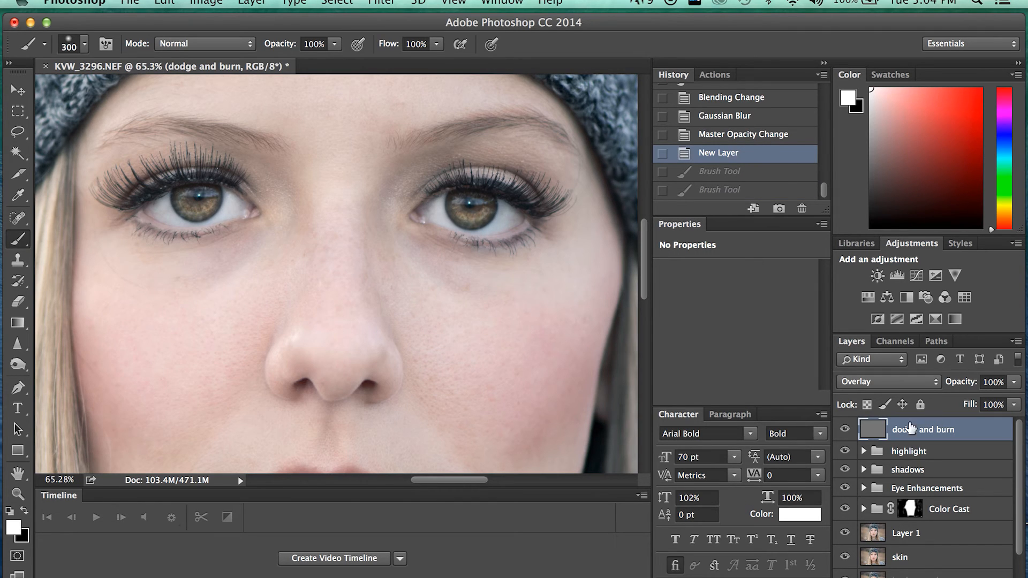
# Step: Set the brush flow to 1% and revert the stray white stroke between the eyebrows
pyautogui.click(417, 44)
pyautogui.press('BackSpace')
pyautogui.press('Return')
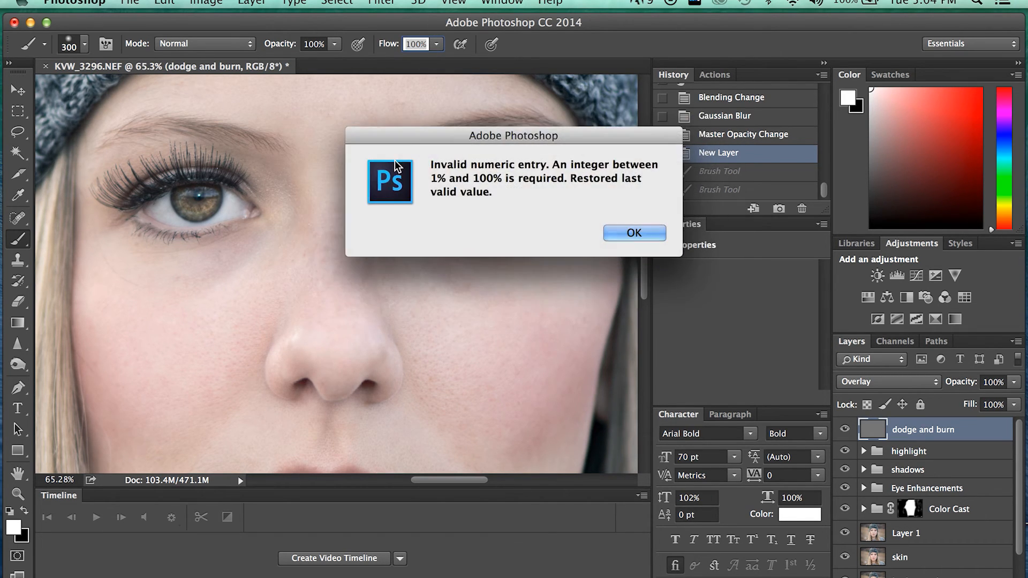
pyautogui.click(635, 233)
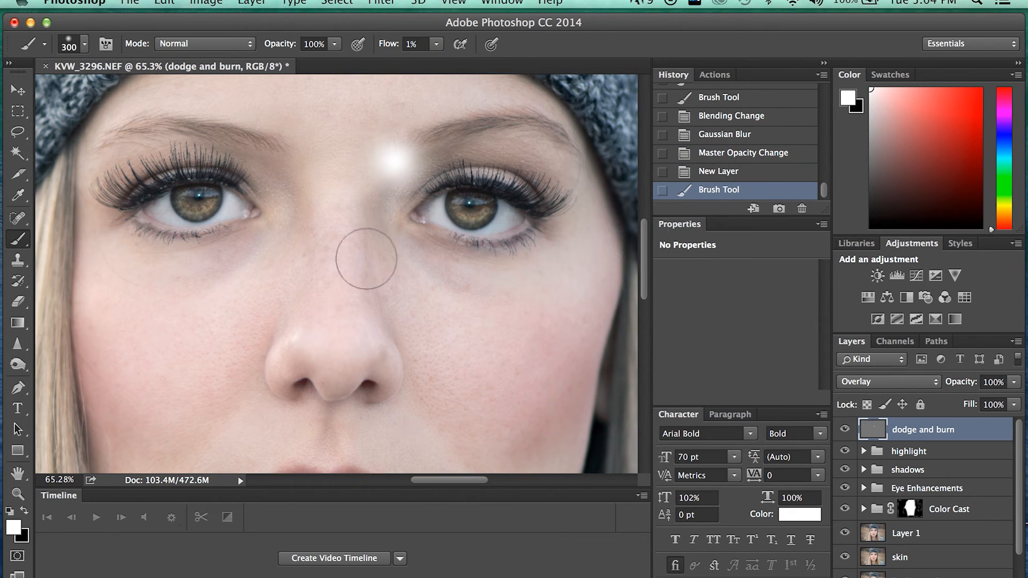
pyautogui.click(721, 172)
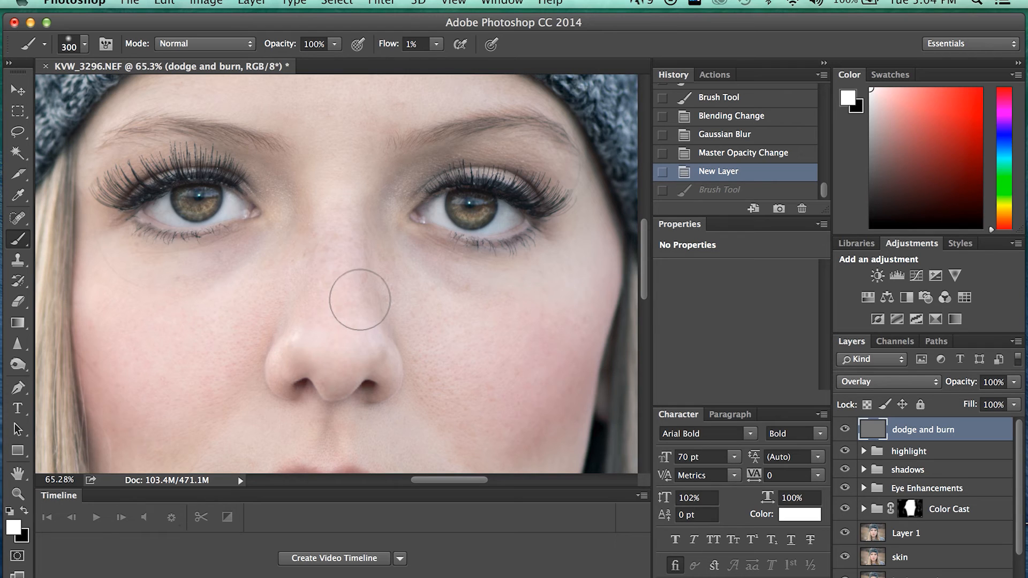
# Step: Try lightening the area under the eye beside the nose with a 175-pixel white brush, and undo the strokes
pyautogui.press('[')
pyautogui.press('[')
pyautogui.press('[')
pyautogui.press('[')
pyautogui.press('[')
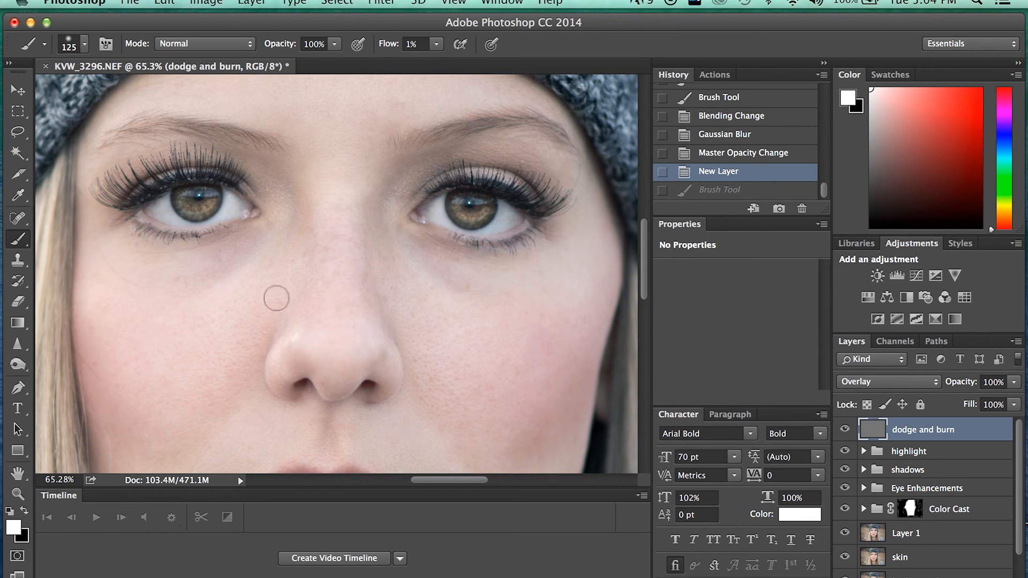
pyautogui.press('[')
pyautogui.press('[')
pyautogui.press(']')
pyautogui.press(']')
pyautogui.scroll(-12, 423, 303)
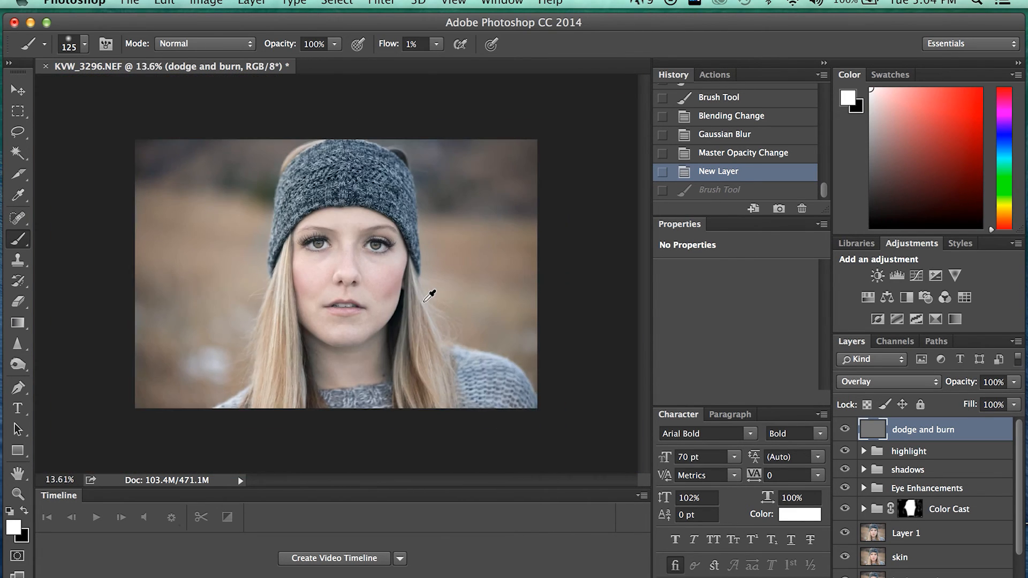
pyautogui.scroll(2, 423, 302)
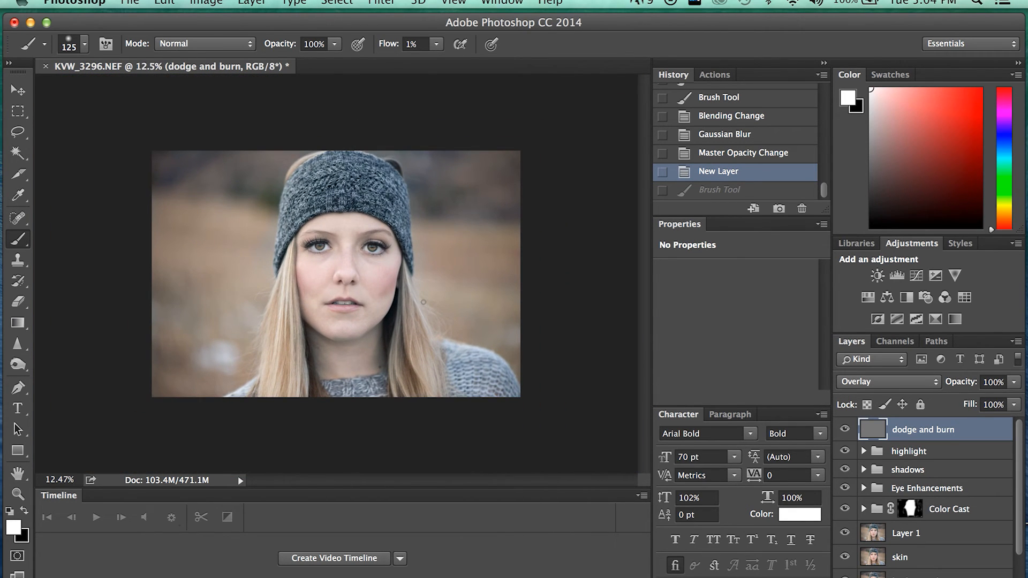
pyautogui.scroll(6, 364, 281)
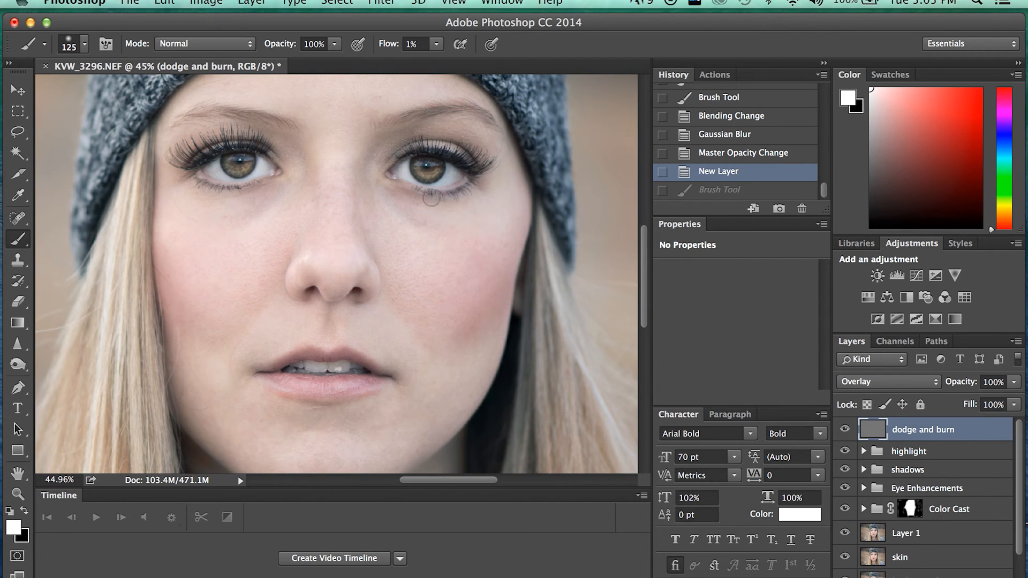
pyautogui.press(']')
pyautogui.press(']')
pyautogui.moveTo(403, 207); pyautogui.dragTo(397, 217)
pyautogui.press('super+z')
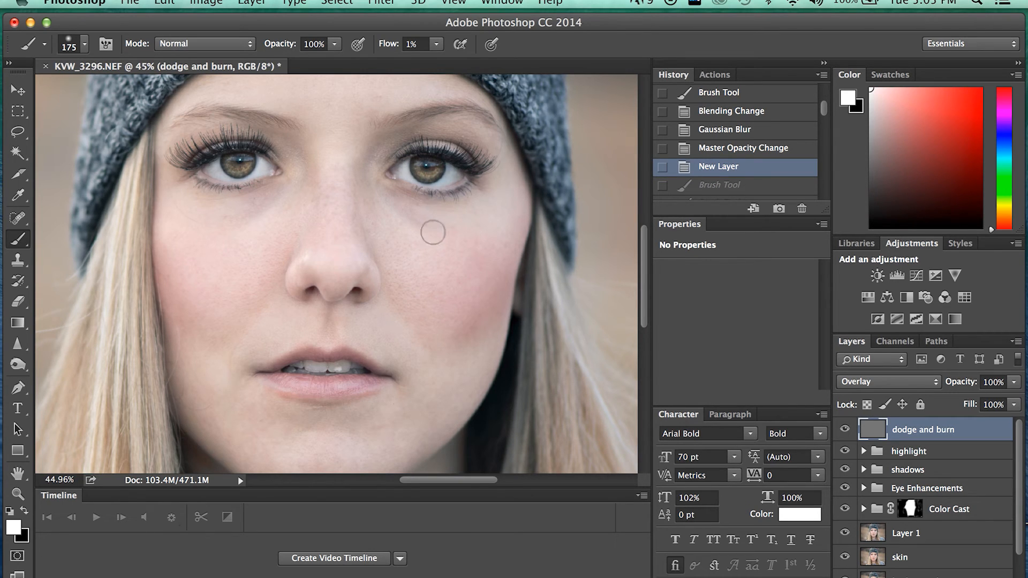
# Step: Lighten the shadow under the eye on the portrait's right side with white strokes from a 100-pixel brush
pyautogui.press('[')
pyautogui.press('[')
pyautogui.press('[')
pyautogui.moveTo(390, 188)
pyautogui.mouseDown()
pyautogui.moveTo(413, 198)
pyautogui.moveTo(405, 204)
pyautogui.moveTo(393, 190)
pyautogui.moveTo(410, 210)
pyautogui.mouseUp()
pyautogui.moveTo(410, 210)
pyautogui.mouseDown()
pyautogui.moveTo(418, 220)
pyautogui.moveTo(376, 177)
pyautogui.mouseUp()
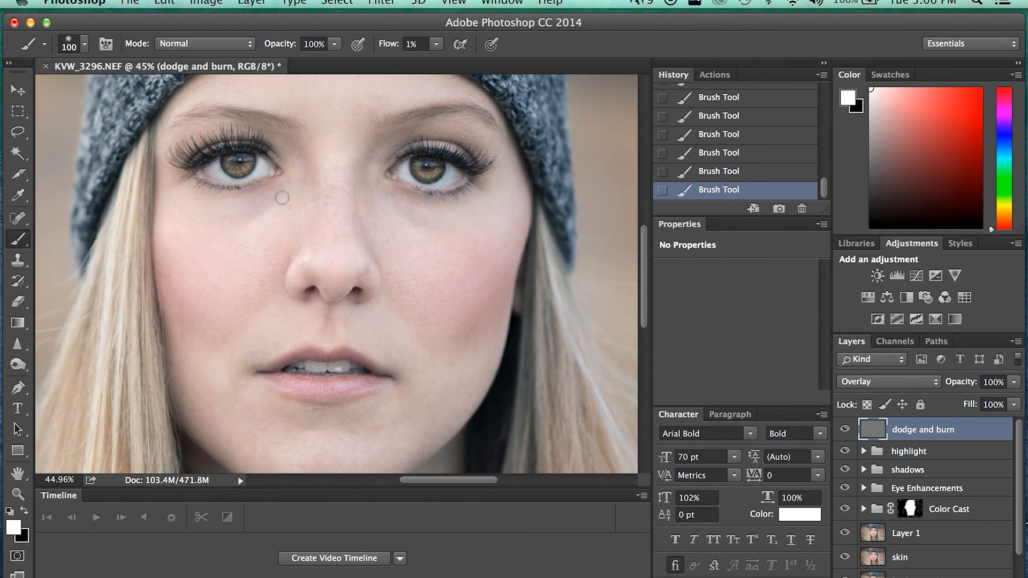
# Step: Lighten the shadow under the eye on the portrait's left side with white strokes, varying the brush size
pyautogui.press(']')
pyautogui.press(']')
pyautogui.moveTo(241, 204)
pyautogui.mouseDown()
pyautogui.moveTo(277, 195)
pyautogui.moveTo(229, 220)
pyautogui.mouseUp()
pyautogui.moveTo(273, 192)
pyautogui.mouseDown()
pyautogui.moveTo(211, 227)
pyautogui.moveTo(210, 245)
pyautogui.moveTo(270, 206)
pyautogui.moveTo(243, 226)
pyautogui.mouseUp()
pyautogui.press('[')
pyautogui.press('[')
pyautogui.press('[')
pyautogui.press('[')
pyautogui.press('[')
pyautogui.moveTo(224, 217); pyautogui.dragTo(250, 222)
# Step: Refine the under-eye lightening on the portrait's right side with white strokes from 125- and 90-pixel brushes
pyautogui.press(']')
pyautogui.press(']')
pyautogui.press(']')
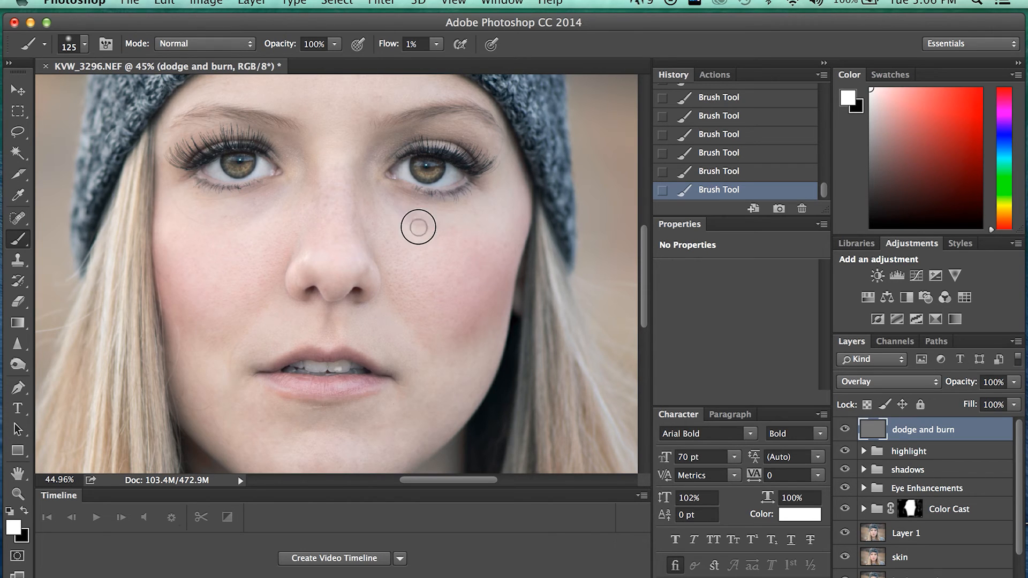
pyautogui.press('[')
pyautogui.press('[')
pyautogui.press('[')
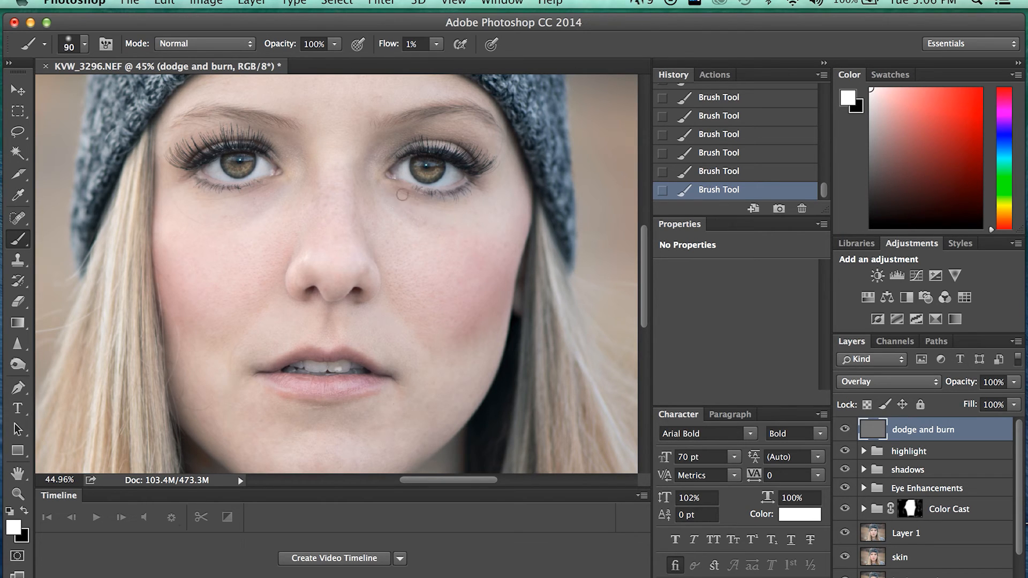
pyautogui.moveTo(386, 182); pyautogui.dragTo(428, 198)
# Step: Brighten the teeth between the lips with white strokes from a 125-pixel brush
pyautogui.press(']')
pyautogui.press(']')
pyautogui.moveTo(341, 367); pyautogui.dragTo(290, 371)
pyautogui.moveTo(357, 368)
pyautogui.mouseDown()
pyautogui.moveTo(291, 368)
pyautogui.moveTo(369, 369)
pyautogui.mouseUp()
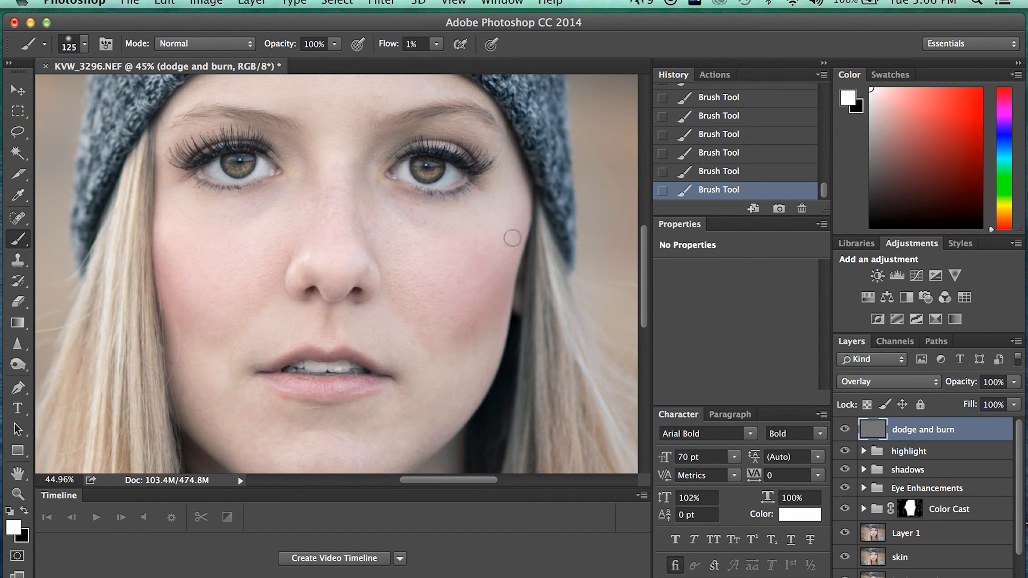
# Step: Darken the nostrils at the base of the nose with a black stroke from a 125-pixel brush
pyautogui.press('[')
pyautogui.press('x')
pyautogui.press(']')
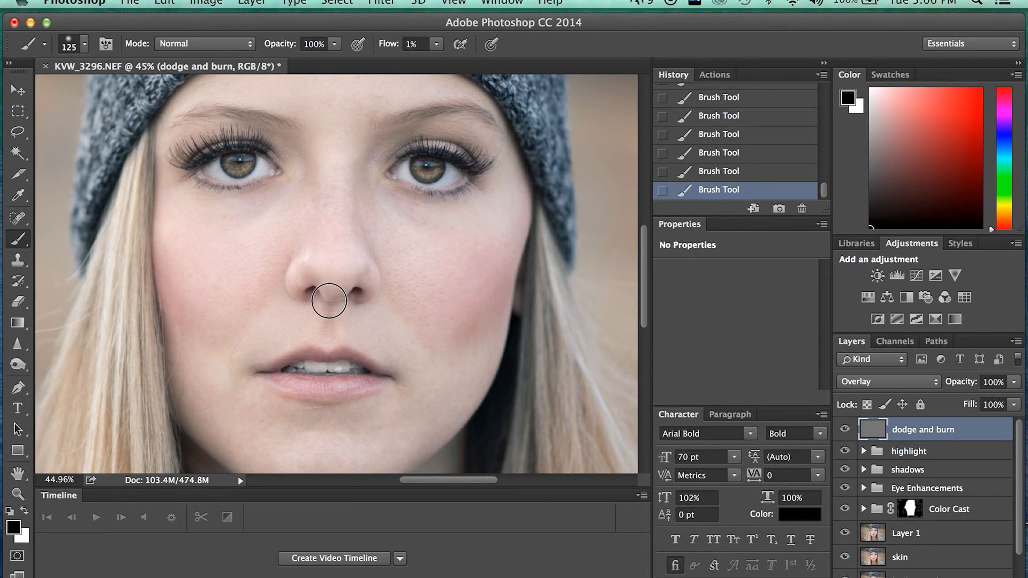
pyautogui.moveTo(306, 294)
pyautogui.mouseDown()
pyautogui.moveTo(295, 268)
pyautogui.moveTo(307, 300)
pyautogui.moveTo(372, 284)
pyautogui.mouseUp()
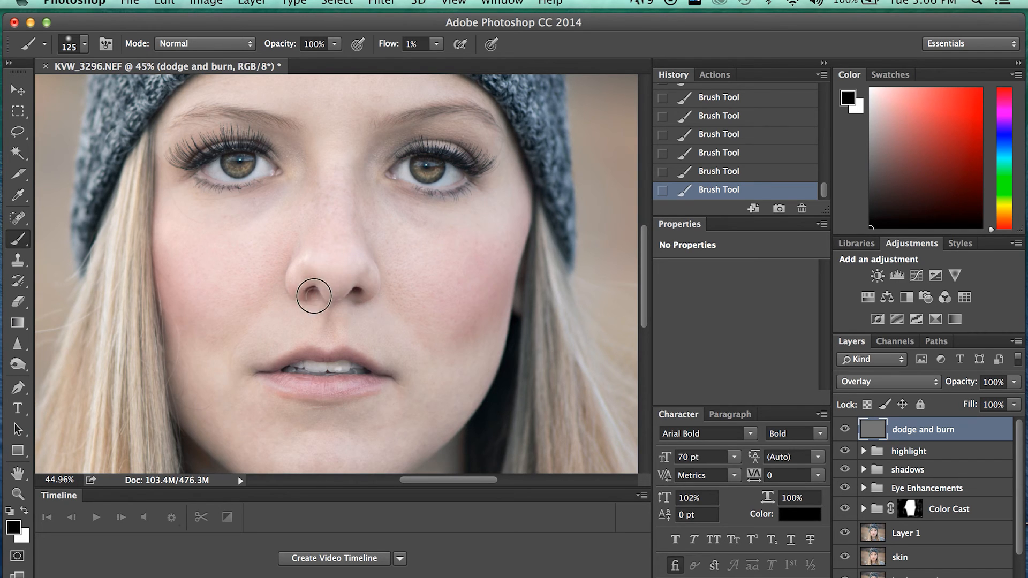
# Step: Darken the bottom edge of the lower lip with black strokes, finishing with a 100-pixel brush
pyautogui.press('[')
pyautogui.press('[')
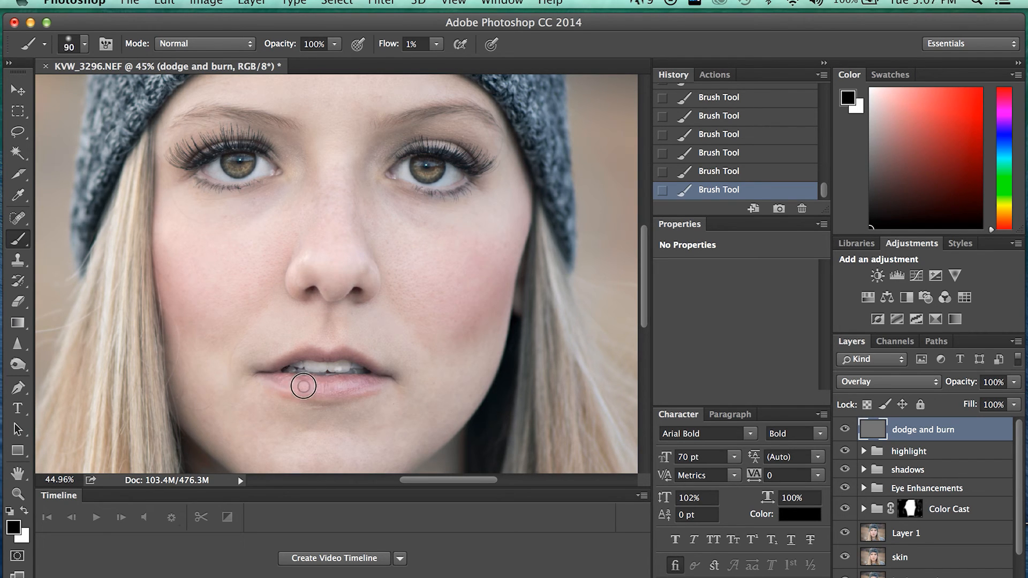
pyautogui.press(']')
pyautogui.press(']')
pyautogui.press(']')
pyautogui.press('[')
pyautogui.moveTo(383, 390); pyautogui.dragTo(327, 402)
pyautogui.press(']')
pyautogui.moveTo(264, 396); pyautogui.dragTo(374, 396)
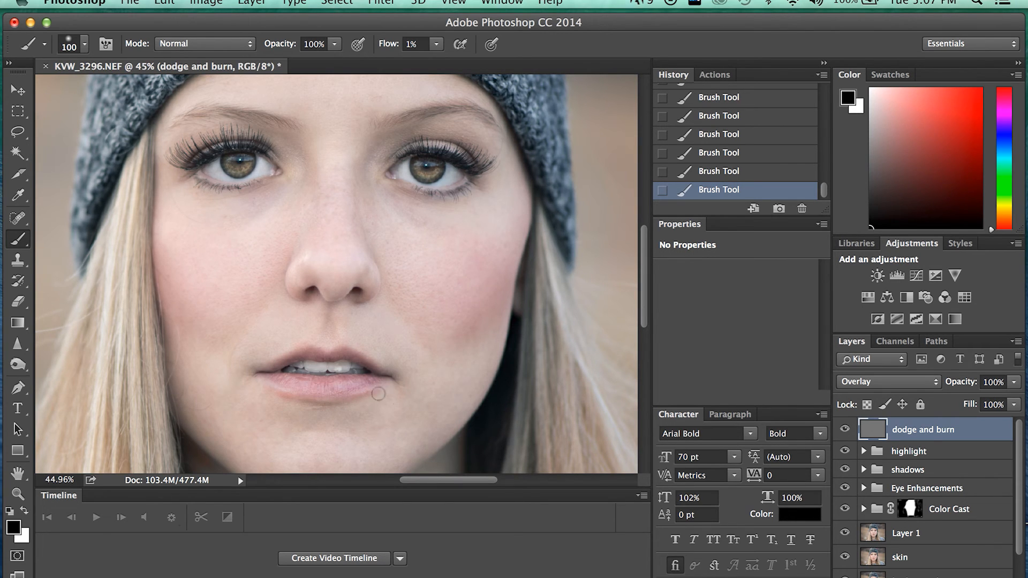
# Step: Darken the upper lash line of the eye on the portrait's left side with black, reducing the brush to 90 pixels
pyautogui.press(']')
pyautogui.press(']')
pyautogui.press('[')
pyautogui.moveTo(198, 159)
pyautogui.mouseDown()
pyautogui.moveTo(218, 154)
pyautogui.moveTo(211, 136)
pyautogui.moveTo(247, 142)
pyautogui.mouseUp()
pyautogui.press('[')
pyautogui.press('[')
pyautogui.press(']')
pyautogui.press('[')
pyautogui.press('[')
pyautogui.press(']')
pyautogui.press('[')
pyautogui.press('[')
pyautogui.press('[')
pyautogui.press('[')
# Step: Compare the full portrait with and without the dodge and burn layer
pyautogui.press('super+0')
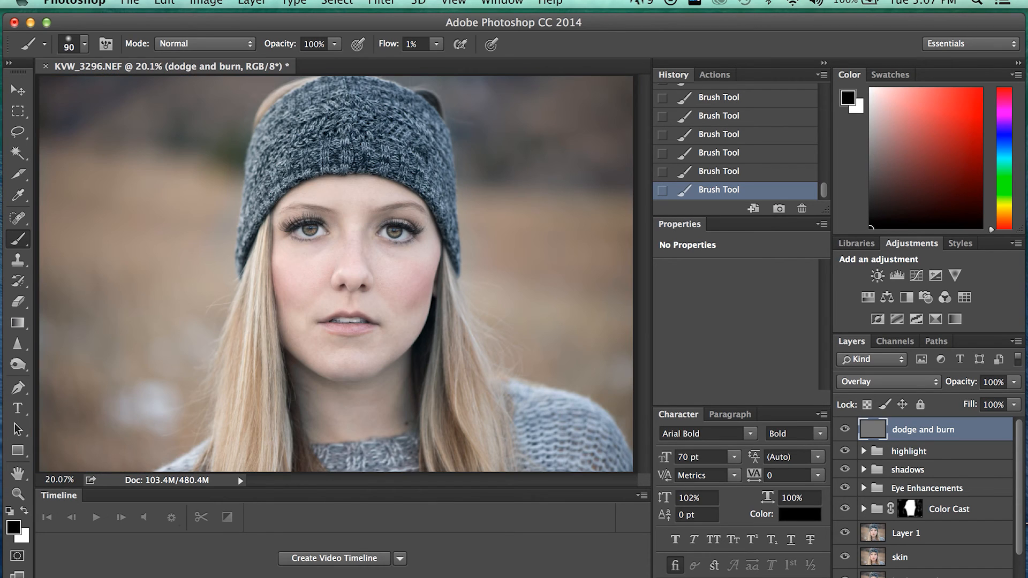
pyautogui.click(846, 429)
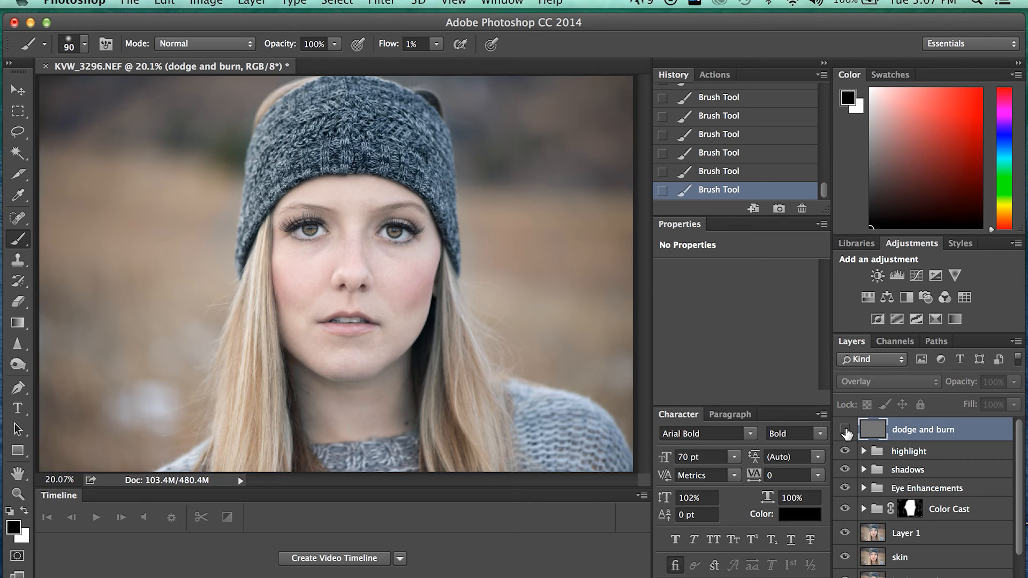
pyautogui.click(846, 430)
pyautogui.click(846, 431)
pyautogui.click(846, 431)
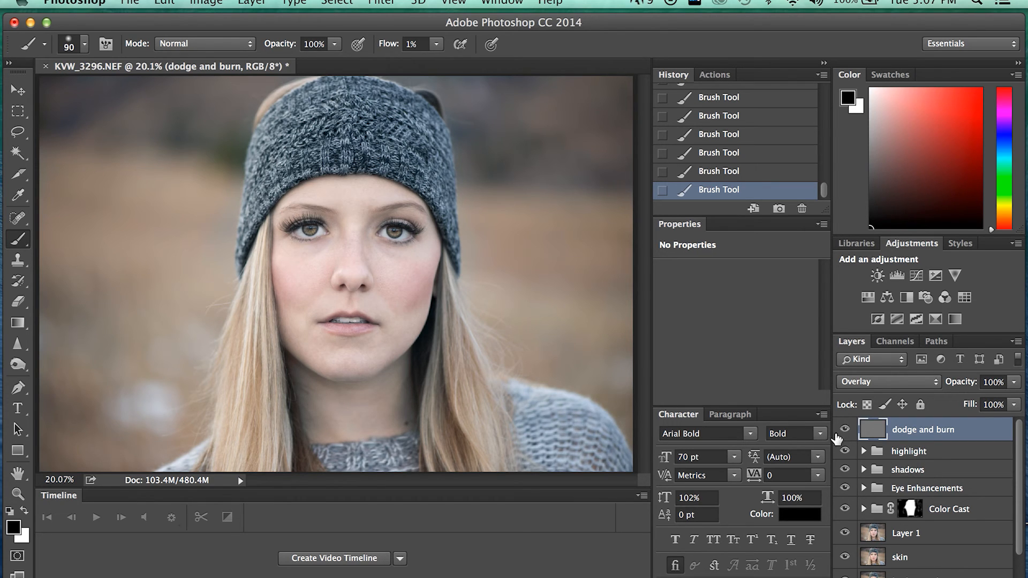
pyautogui.click(845, 432)
pyautogui.click(845, 431)
pyautogui.click(845, 431)
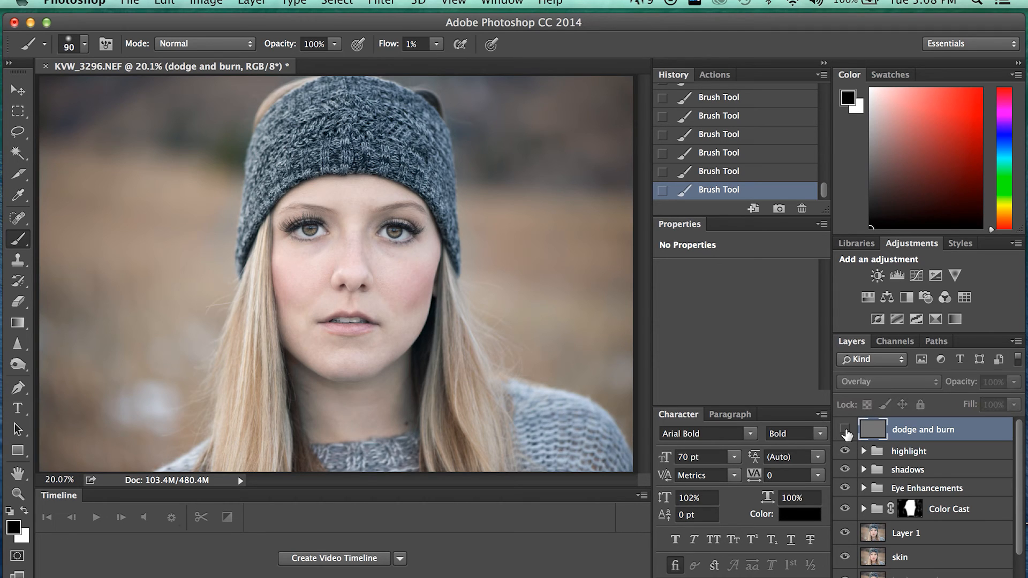
pyautogui.click(845, 431)
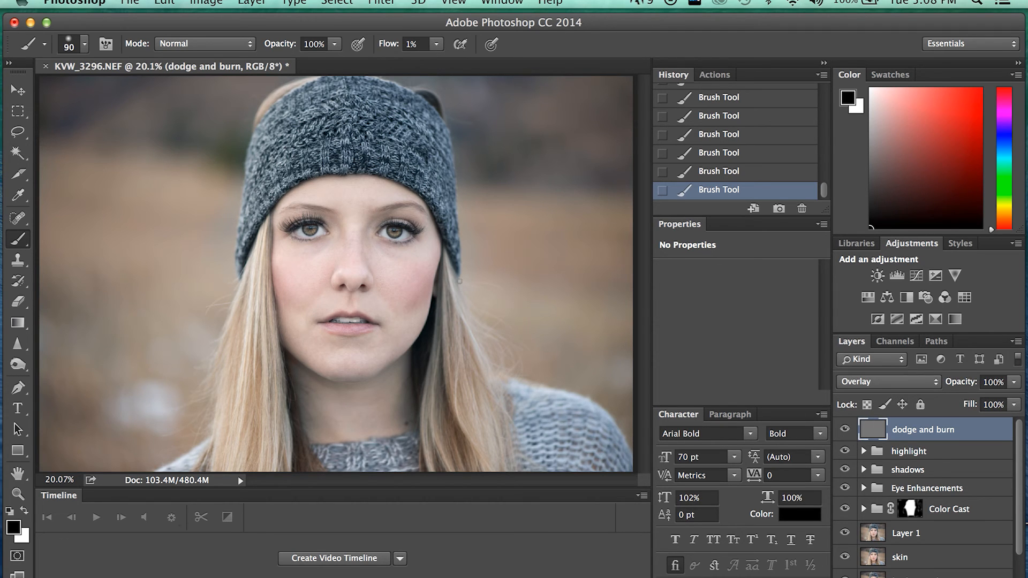
# Step: Lighten the skin beside the mouth and across the chin below the lower lip with white strokes, comparing against the hidden layer
pyautogui.press('x')
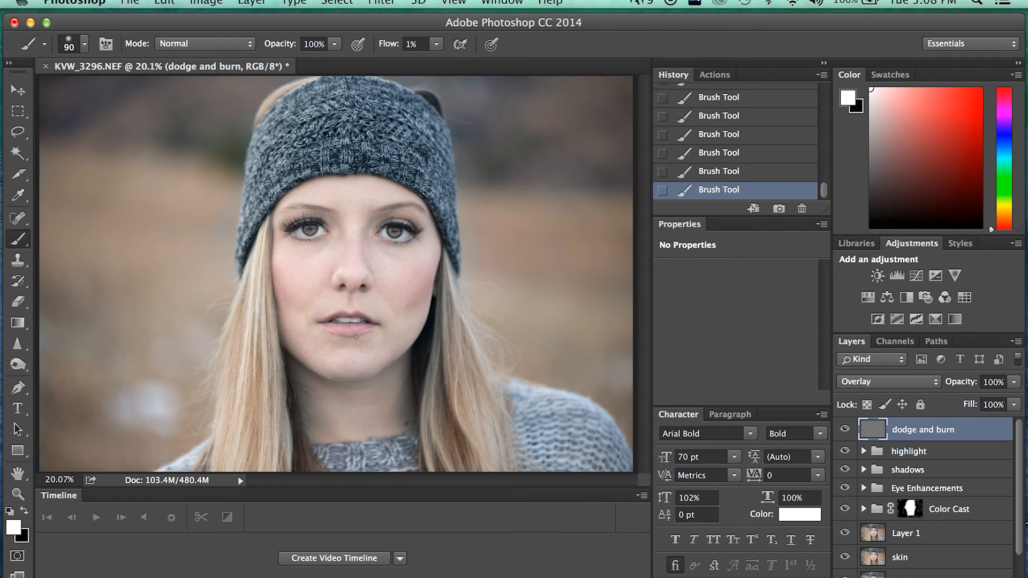
pyautogui.press(']')
pyautogui.press(']')
pyautogui.press(']')
pyautogui.press(']')
pyautogui.press('[')
pyautogui.press('[')
pyautogui.press('[')
pyautogui.press('[')
pyautogui.press('[')
pyautogui.press('[')
pyautogui.moveTo(300, 311)
pyautogui.mouseDown()
pyautogui.moveTo(271, 273)
pyautogui.moveTo(304, 310)
pyautogui.mouseUp()
pyautogui.moveTo(325, 346)
pyautogui.mouseDown()
pyautogui.moveTo(350, 353)
pyautogui.moveTo(324, 350)
pyautogui.moveTo(375, 347)
pyautogui.mouseUp()
pyautogui.moveTo(321, 348); pyautogui.dragTo(369, 347)
pyautogui.moveTo(319, 350); pyautogui.dragTo(370, 348)
pyautogui.click(845, 430)
pyautogui.click(846, 430)
# Step: Deepen the long hair on both sides of the face with black strokes from a large brush, up to 600 pixels
pyautogui.press('x')
pyautogui.press(']')
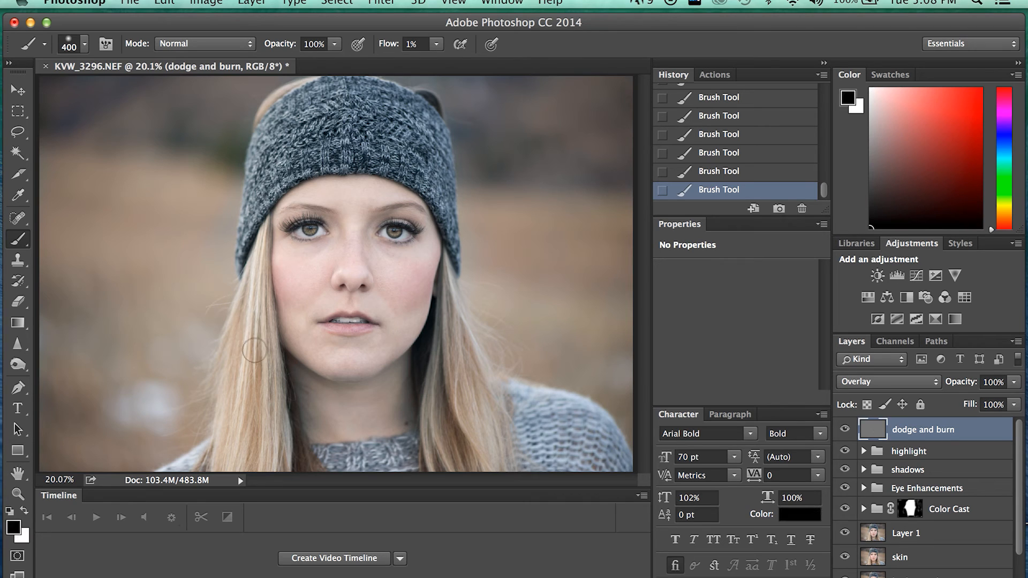
pyautogui.press(']')
pyautogui.moveTo(250, 342)
pyautogui.mouseDown()
pyautogui.moveTo(248, 370)
pyautogui.moveTo(241, 296)
pyautogui.moveTo(235, 392)
pyautogui.moveTo(255, 329)
pyautogui.moveTo(261, 420)
pyautogui.moveTo(233, 343)
pyautogui.moveTo(265, 402)
pyautogui.mouseUp()
pyautogui.moveTo(461, 386)
pyautogui.mouseDown()
pyautogui.moveTo(445, 440)
pyautogui.moveTo(459, 305)
pyautogui.moveTo(488, 425)
pyautogui.moveTo(452, 475)
pyautogui.moveTo(451, 447)
pyautogui.mouseUp()
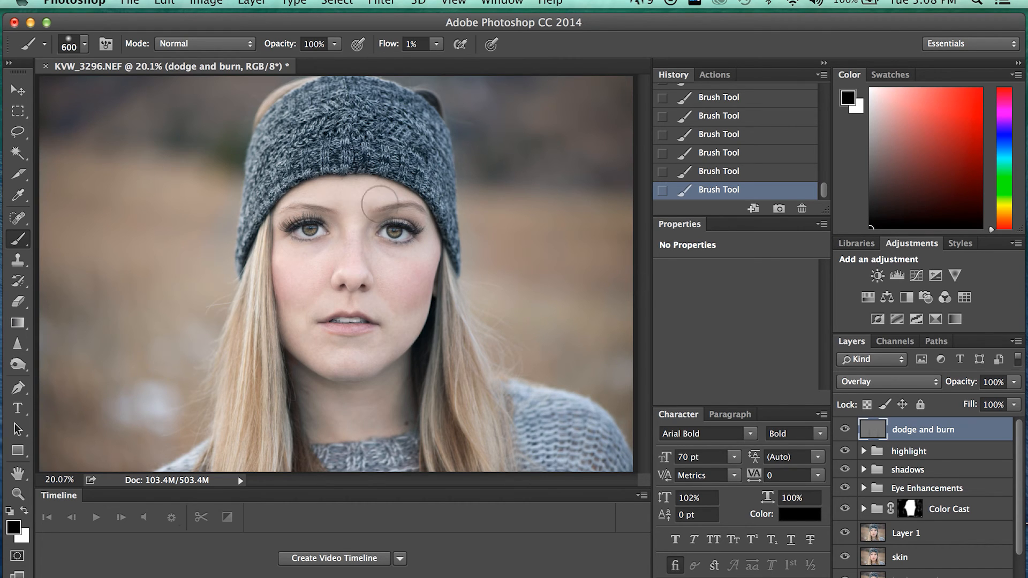
# Step: Lighten the uneven patches between the eyebrows and above the right-hand brow with white strokes from a 70-pixel brush
pyautogui.scroll(20, 369, 202)
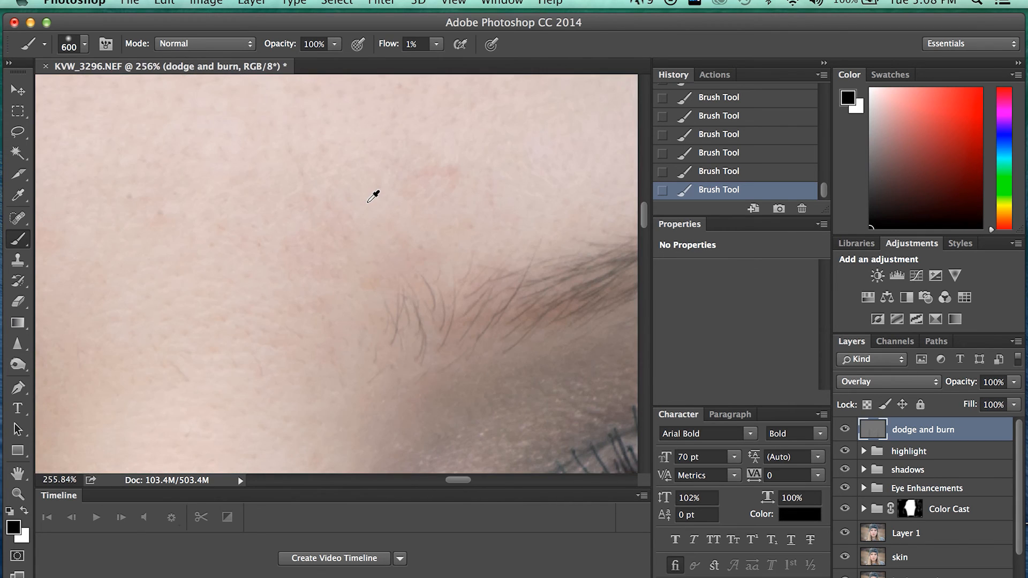
pyautogui.scroll(-5, 375, 194)
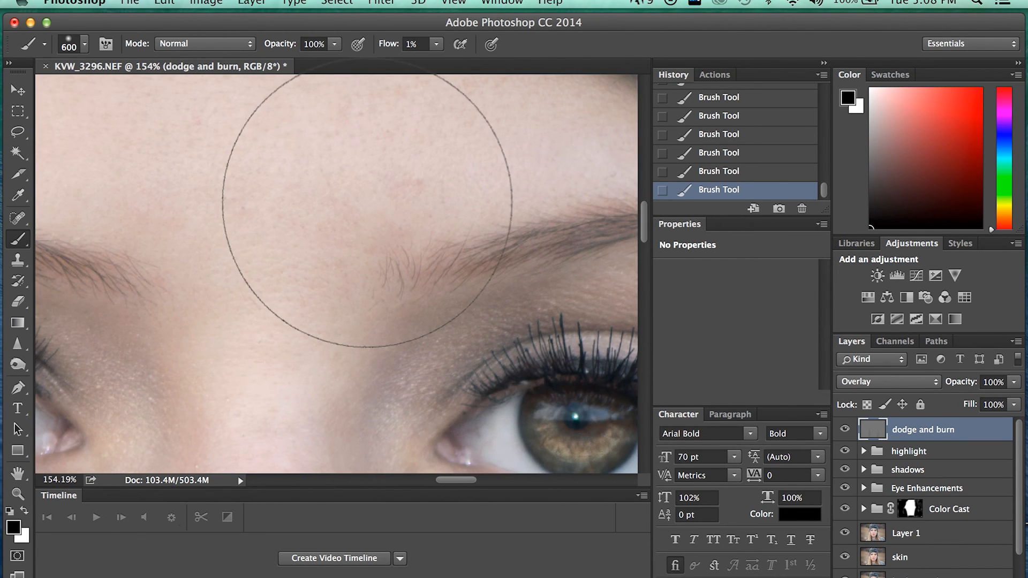
pyautogui.press('x')
pyautogui.press('[')
pyautogui.press('[')
pyautogui.press('[')
pyautogui.press('[')
pyautogui.press('[')
pyautogui.press('[')
pyautogui.press('[')
pyautogui.press('[')
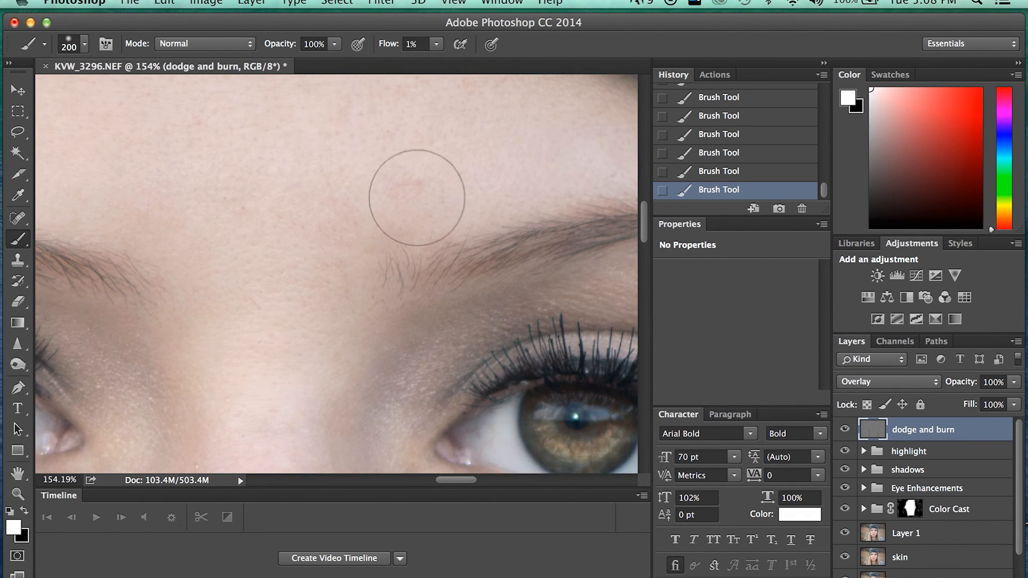
pyautogui.press('[')
pyautogui.press('[')
pyautogui.press('[')
pyautogui.press('[')
pyautogui.press('[')
pyautogui.press('[')
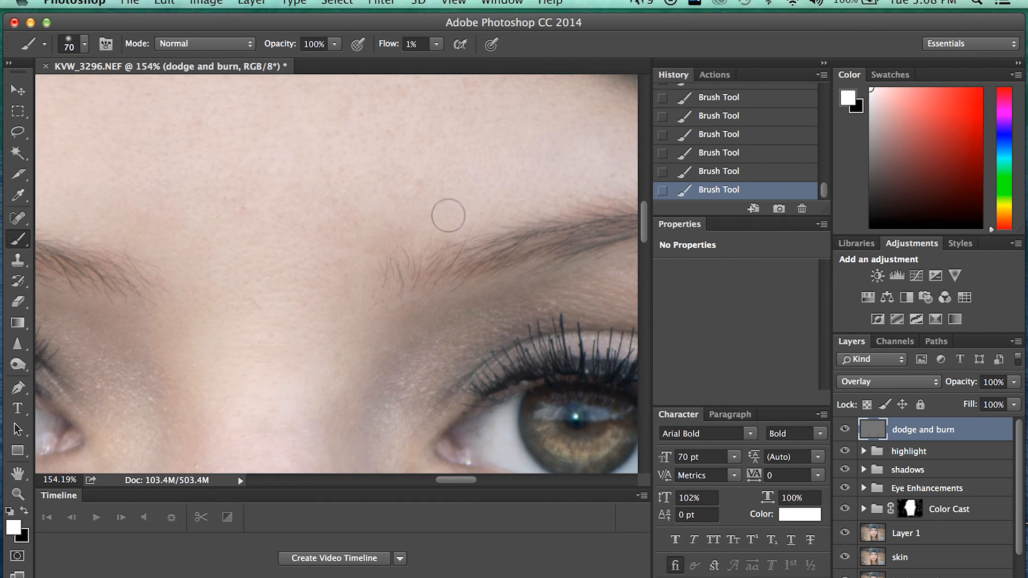
pyautogui.press(']')
pyautogui.press(']')
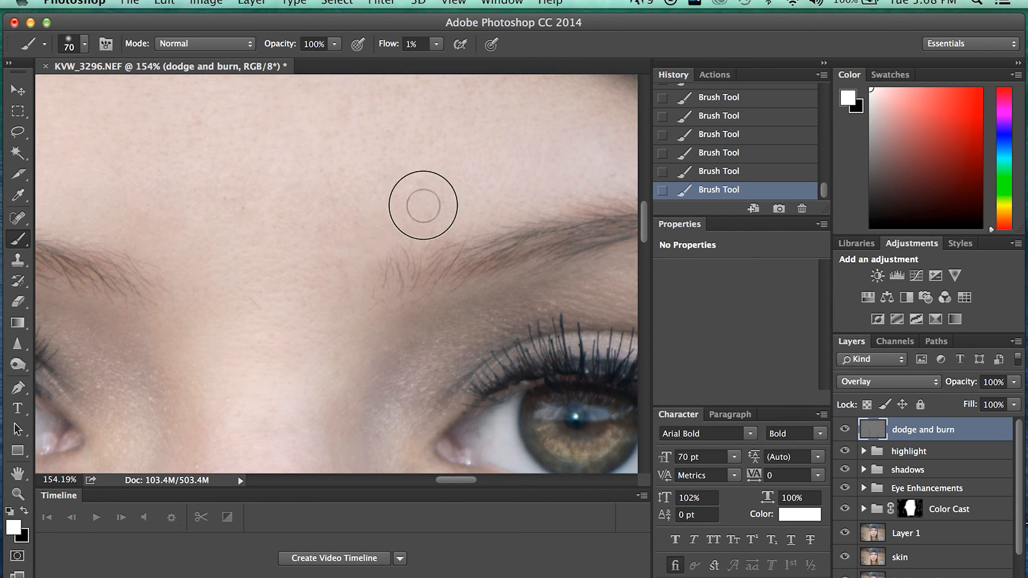
pyautogui.moveTo(436, 182)
pyautogui.mouseDown()
pyautogui.moveTo(423, 236)
pyautogui.moveTo(384, 220)
pyautogui.moveTo(348, 300)
pyautogui.mouseUp()
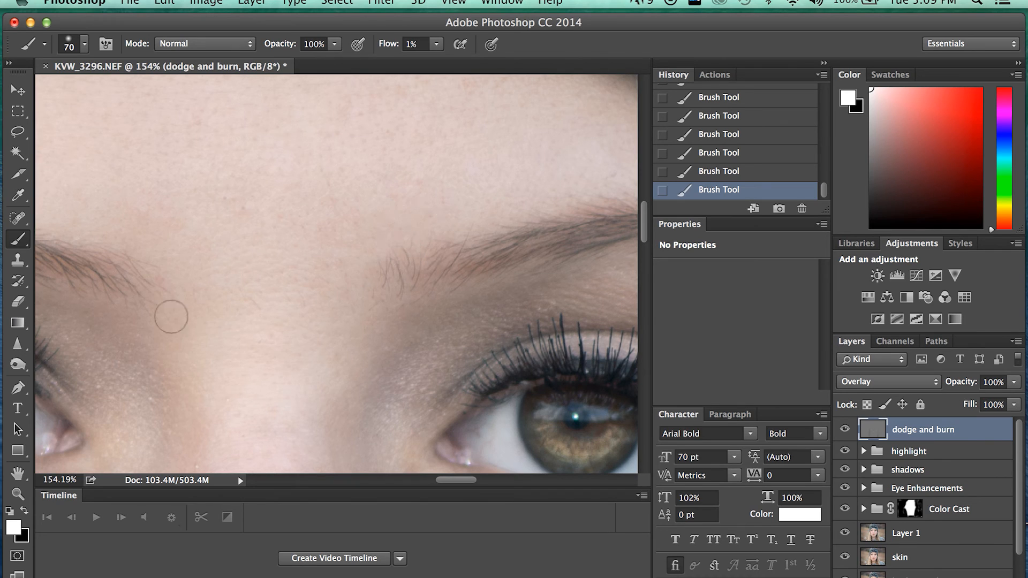
pyautogui.click(325, 221)
pyautogui.click(409, 184)
# Step: Rename the duplicate of Layer 1 as "hair removal"
pyautogui.scroll(-3, 300, 296)
pyautogui.scroll(-5, 300, 296)
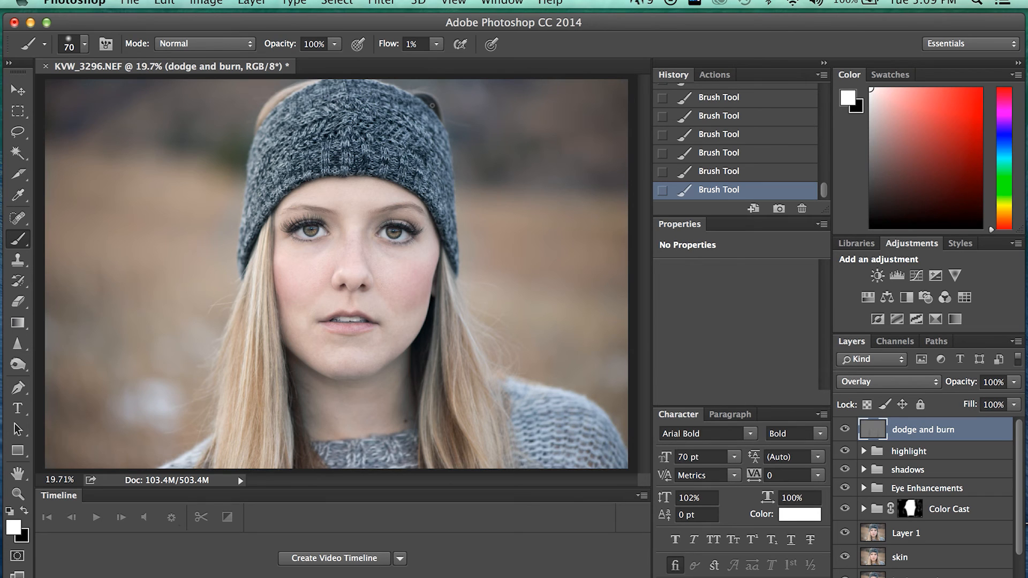
pyautogui.scroll(8, 431, 105)
pyautogui.scroll(10, 431, 105)
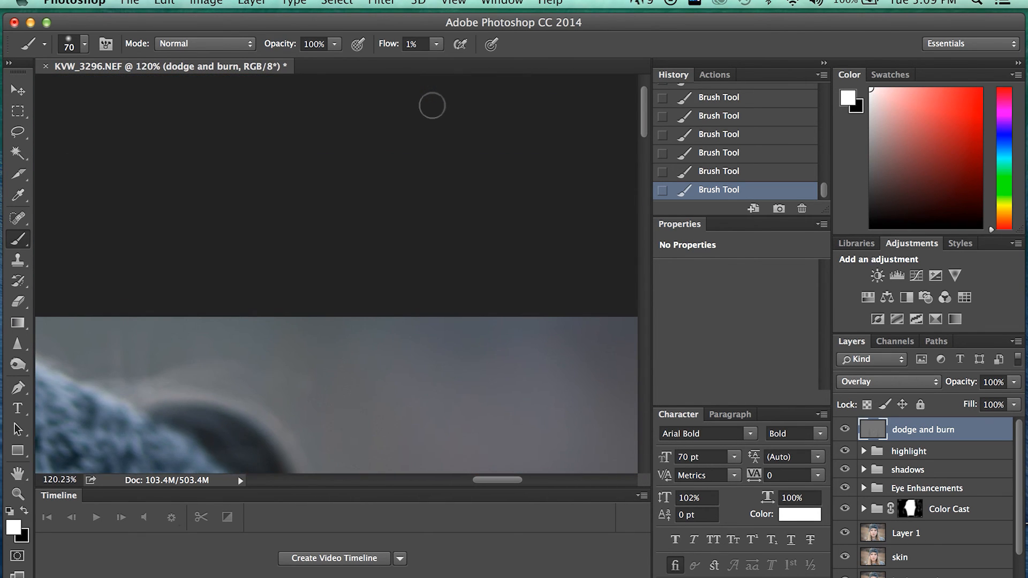
pyautogui.scroll(-4, 432, 105)
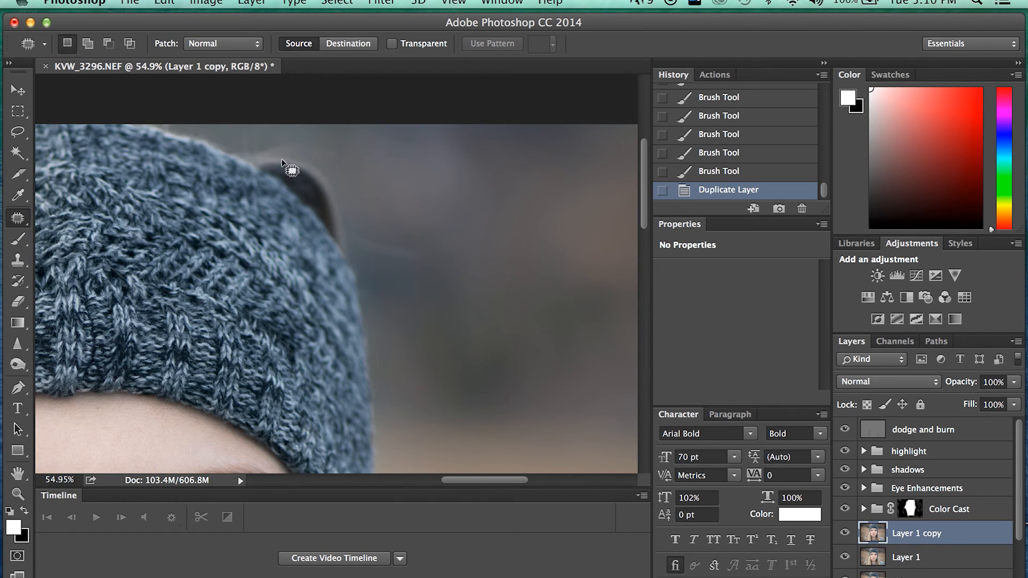
pyautogui.doubleClick(933, 538)
pyautogui.click(969, 540)
pyautogui.doubleClick(934, 534)
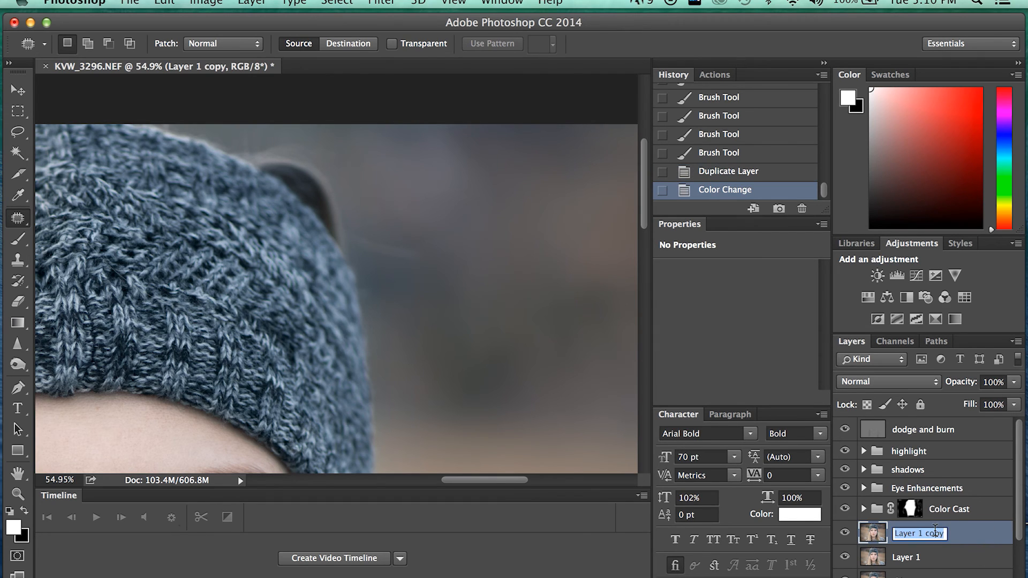
pyautogui.write('hair removal')
pyautogui.press('Return')
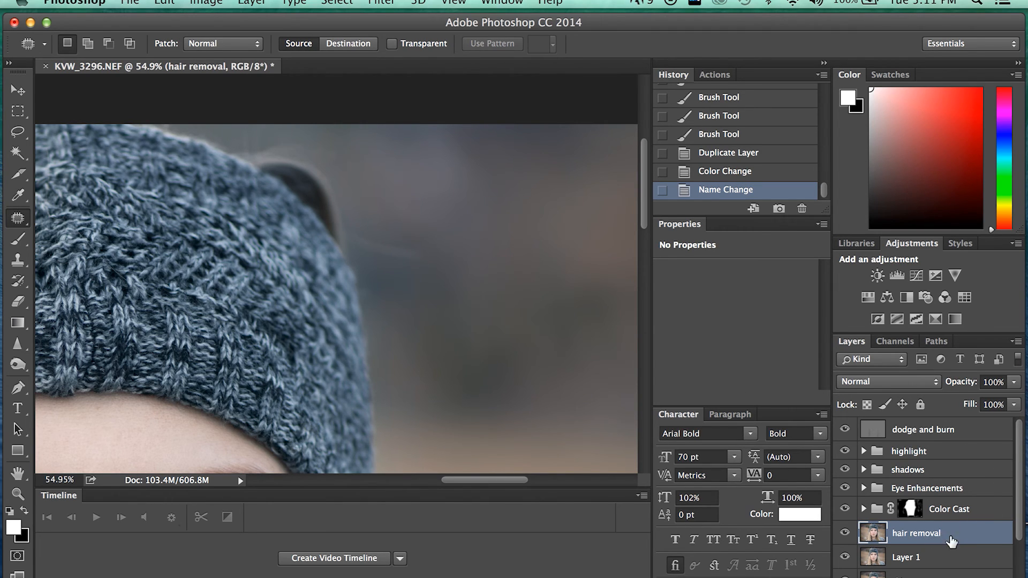
# Step: Move the hair removal layer left and slightly up so plain background covers the dark hair bump beside the hat
pyautogui.press('v')
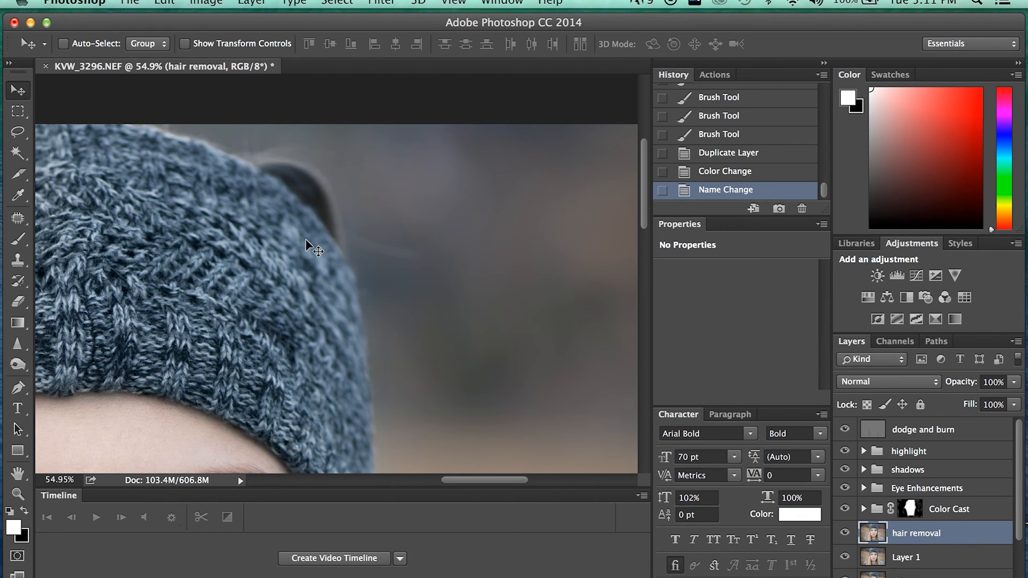
pyautogui.moveTo(310, 233); pyautogui.dragTo(273, 276)
pyautogui.scroll(-3, 275, 279)
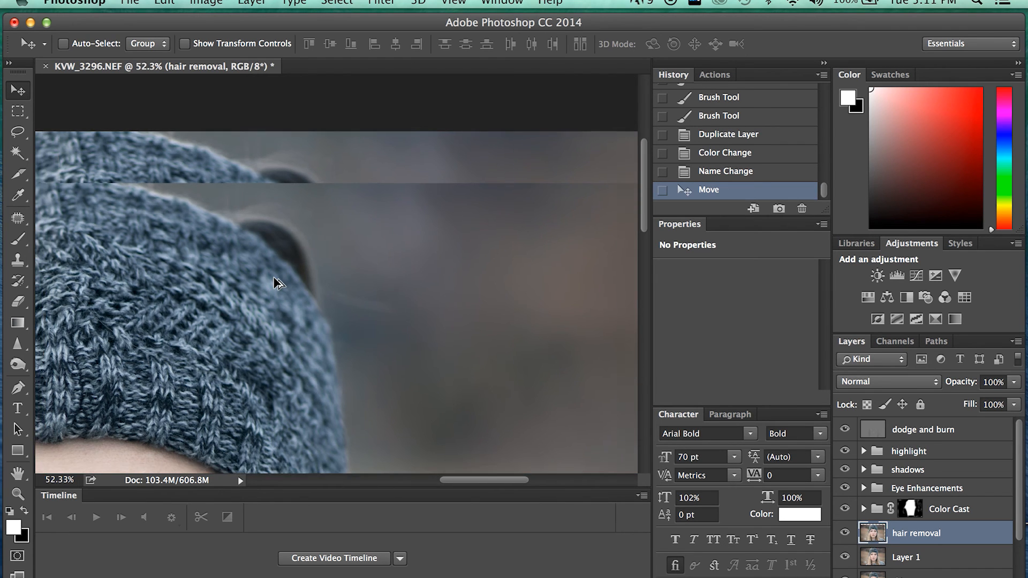
pyautogui.scroll(-5, 277, 283)
pyautogui.scroll(1, 509, 189)
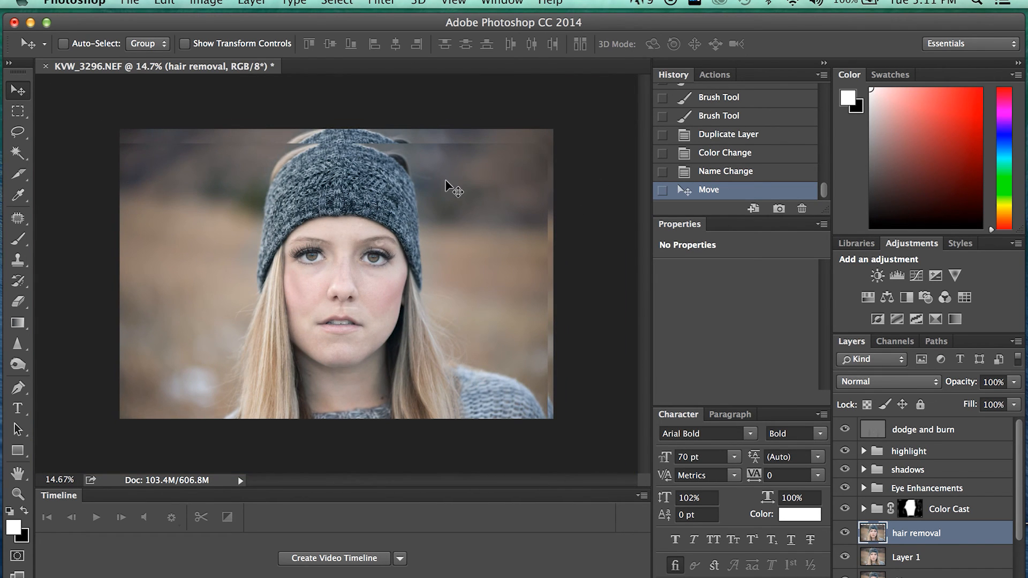
pyautogui.moveTo(451, 186); pyautogui.dragTo(423, 168)
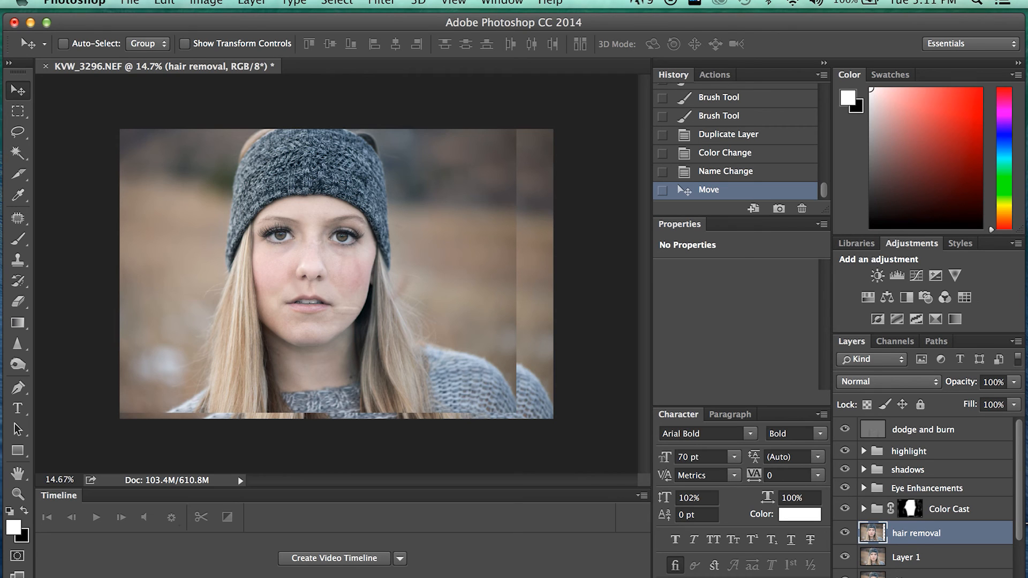
# Step: Add a layer mask to the hair removal layer and invert it to black
pyautogui.click(911, 577)
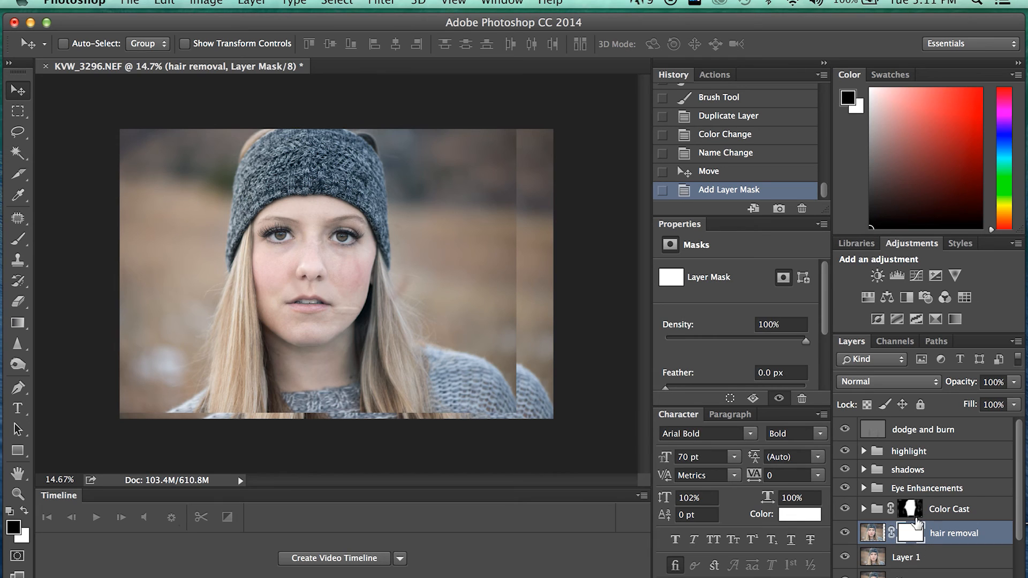
pyautogui.press('super+i')
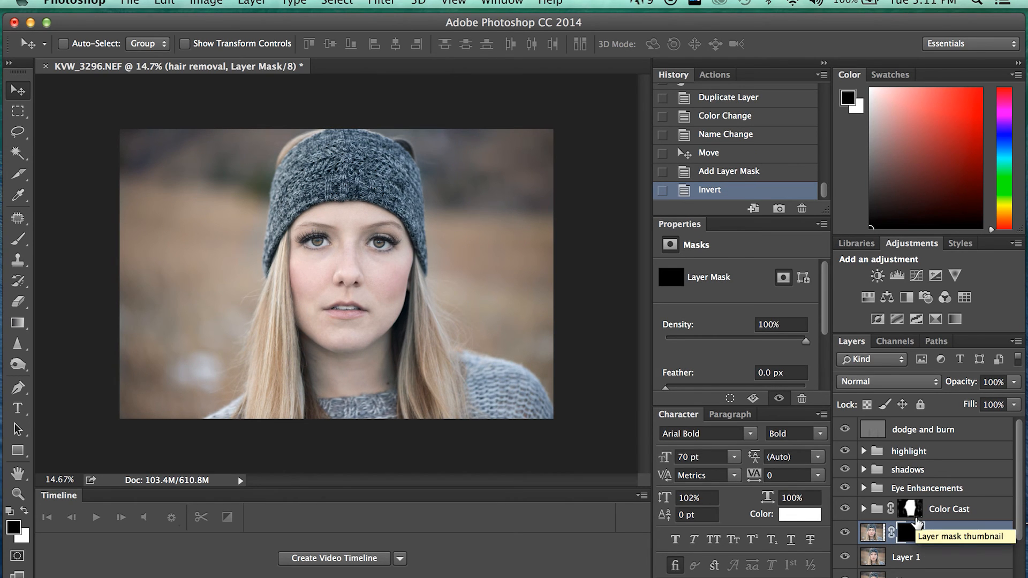
pyautogui.click(912, 510)
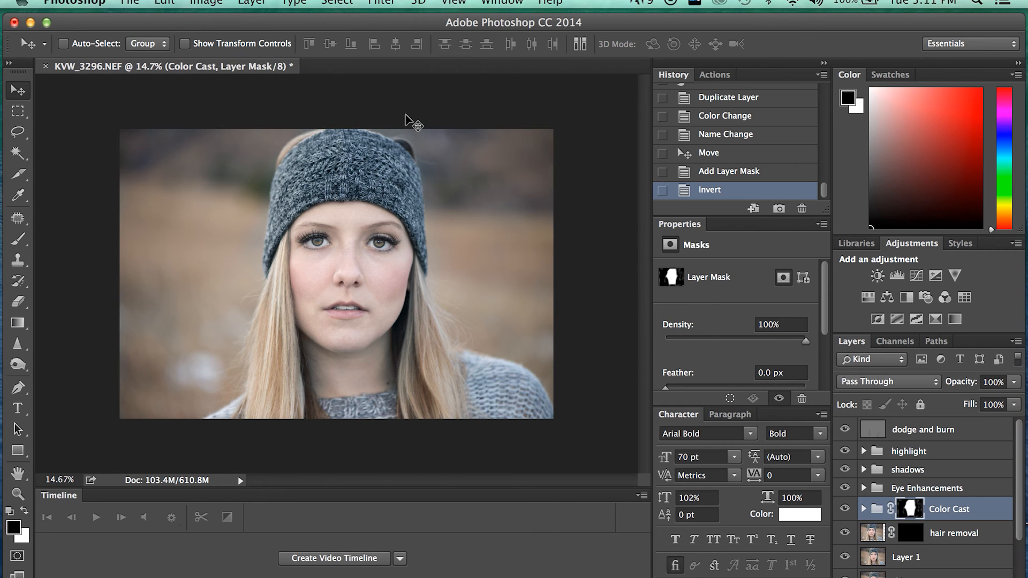
# Step: Paint white on the hair removal layer mask over the dark hair bump using a 200-pixel brush at 30% flow
pyautogui.scroll(10, 407, 150)
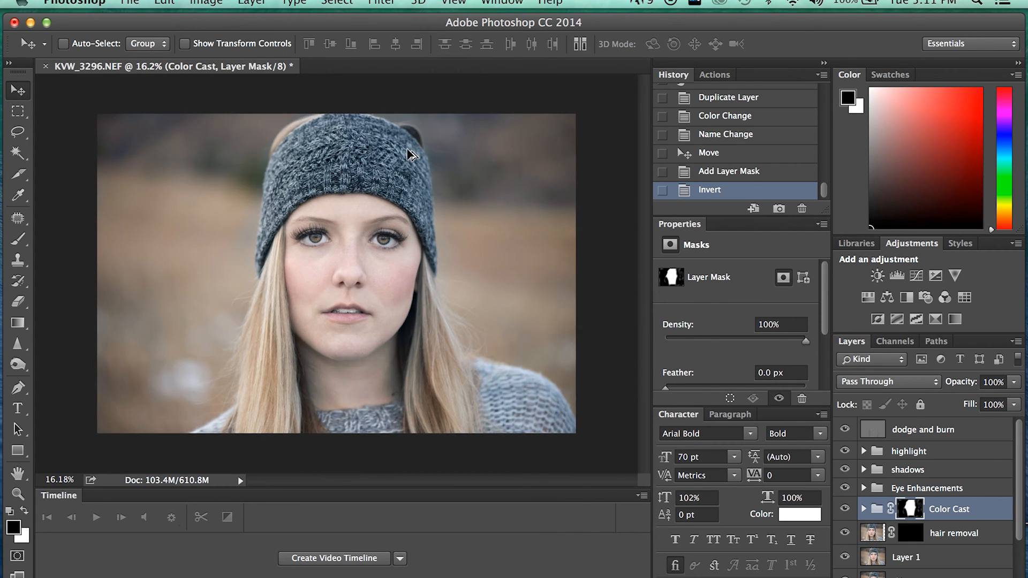
pyautogui.scroll(-5, 407, 151)
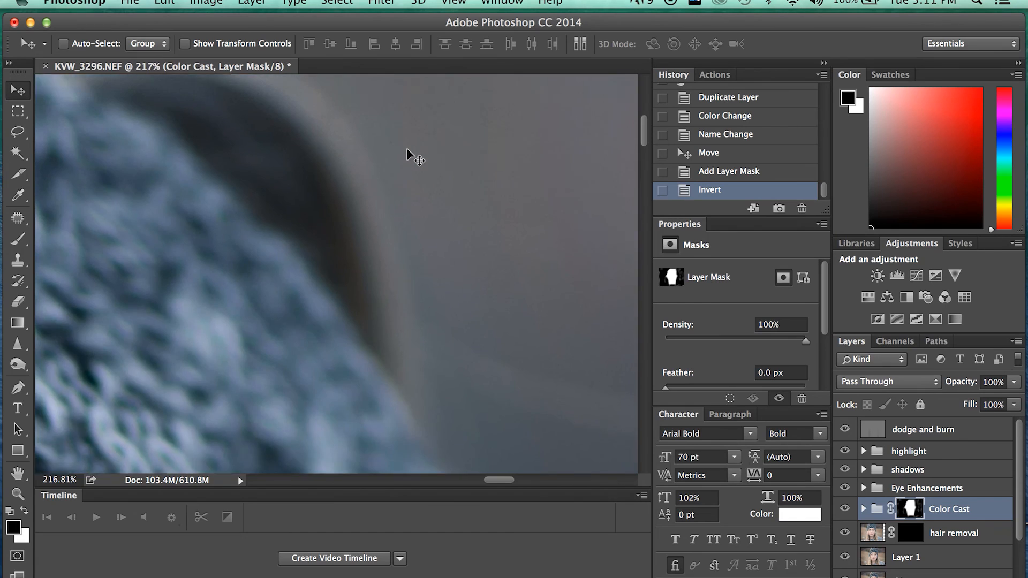
pyautogui.scroll(-4, 411, 156)
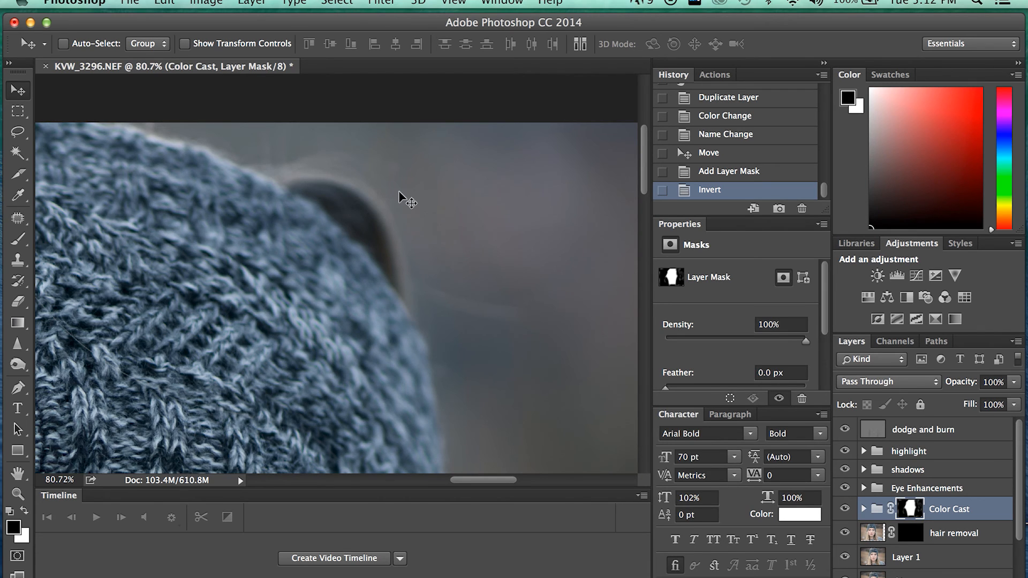
pyautogui.click(909, 533)
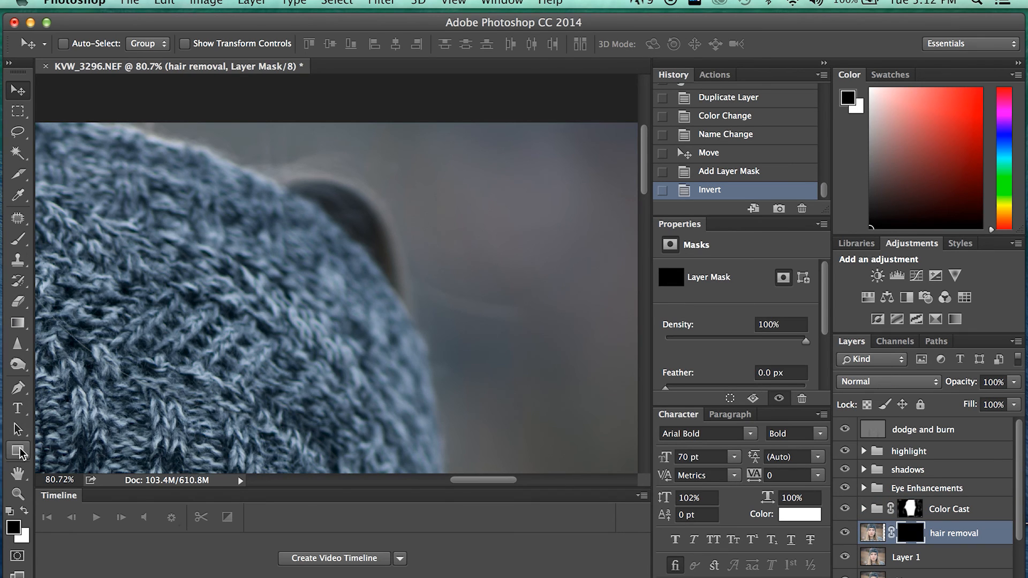
pyautogui.press('b')
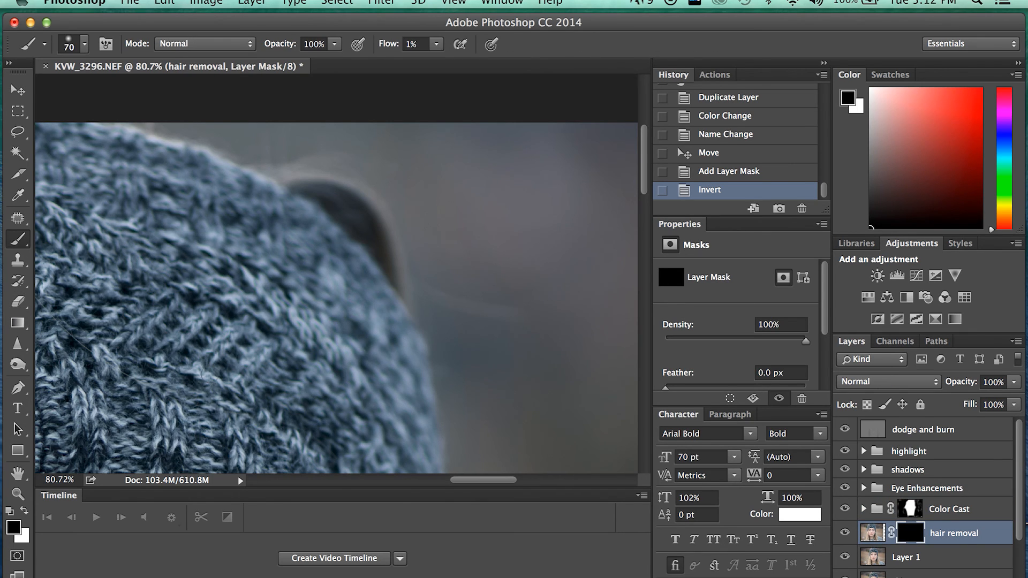
pyautogui.press('x')
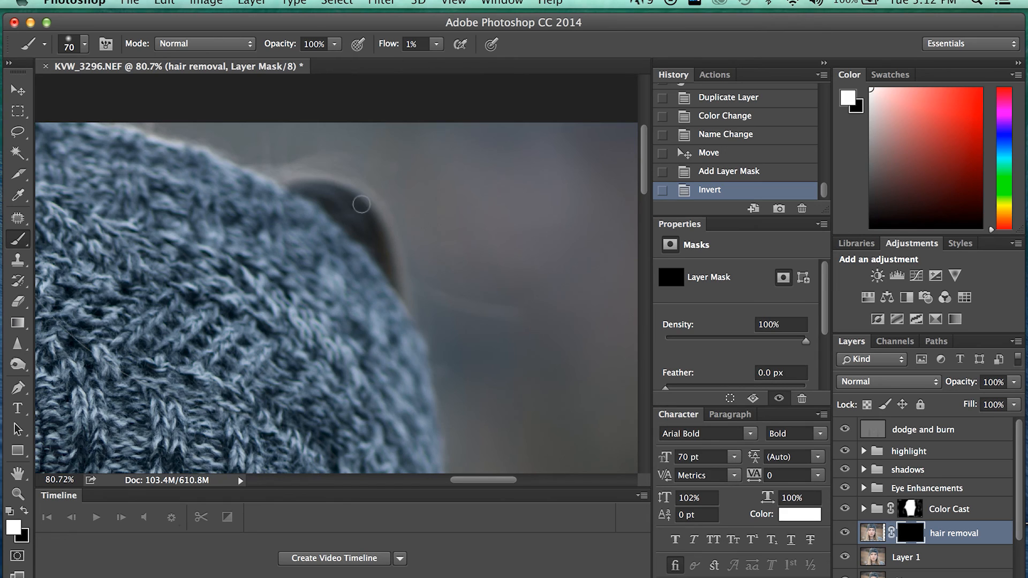
pyautogui.press(']')
pyautogui.press(']')
pyautogui.press(']')
pyautogui.press(']')
pyautogui.hotkey('shift', '3')
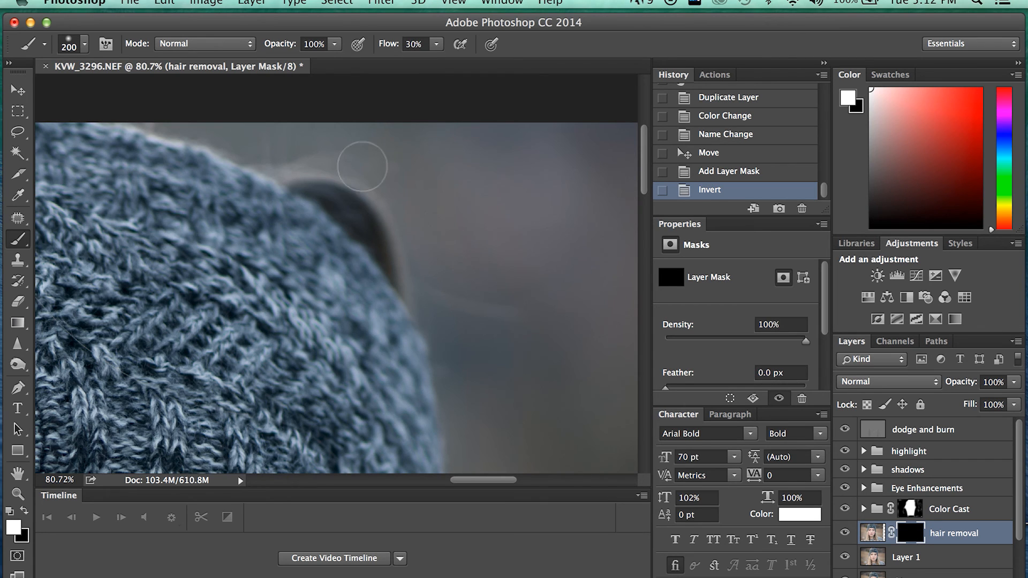
pyautogui.moveTo(344, 156); pyautogui.dragTo(326, 156)
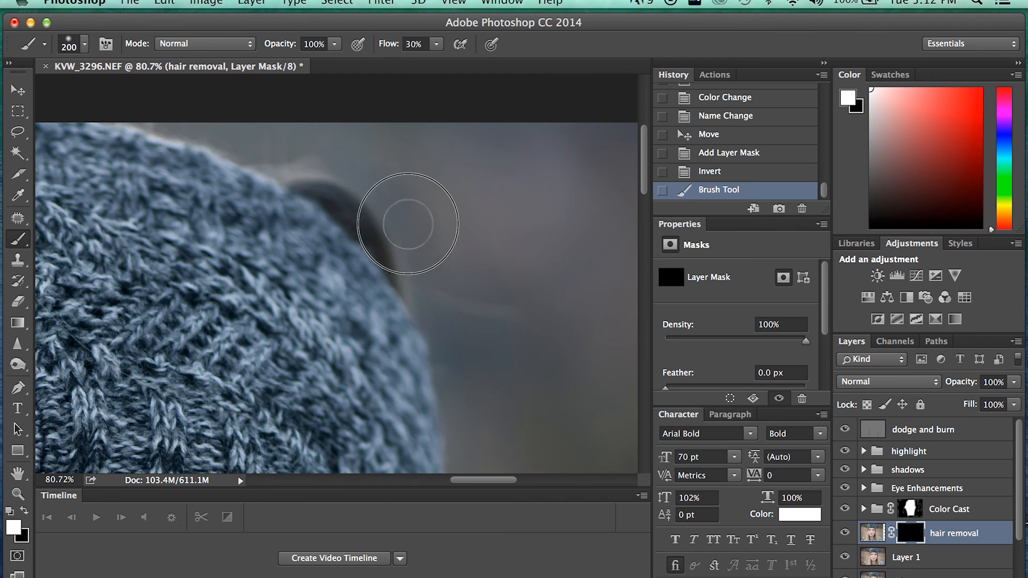
pyautogui.moveTo(396, 147)
pyautogui.mouseDown()
pyautogui.moveTo(459, 227)
pyautogui.moveTo(453, 201)
pyautogui.mouseUp()
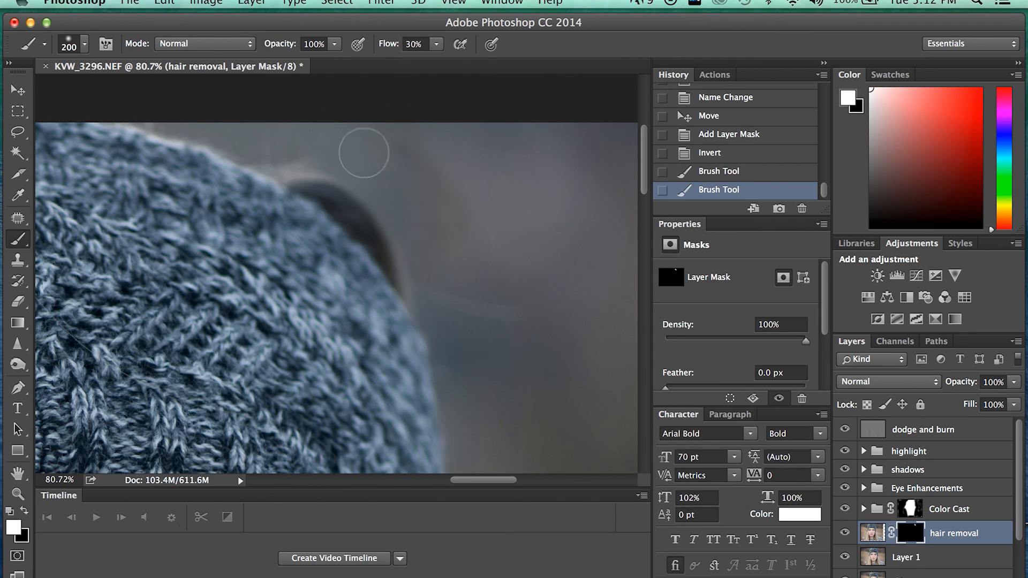
# Step: Cover more of the remaining hair bump beside the hat by painting the mask white with a 175-pixel brush
pyautogui.press('[')
pyautogui.press('[')
pyautogui.press('[')
pyautogui.press('[')
pyautogui.press(']')
pyautogui.press(']')
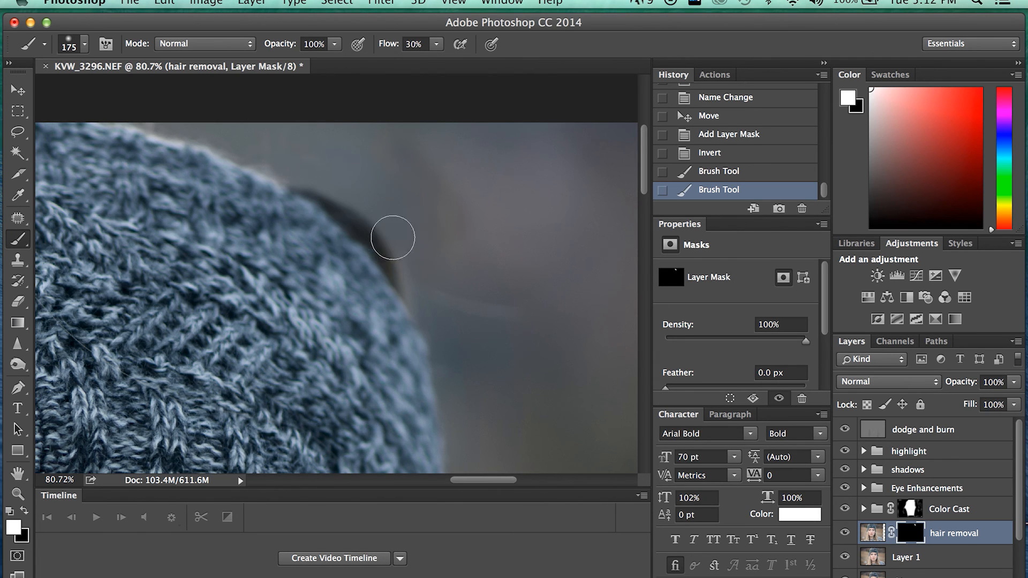
pyautogui.moveTo(393, 237); pyautogui.dragTo(421, 271)
# Step: Mask out the thin dark hair remnant along the hat's edge with a 90-pixel white brush, undoing the last stroke
pyautogui.press('[')
pyautogui.press('[')
pyautogui.press('[')
pyautogui.press('[')
pyautogui.moveTo(373, 228); pyautogui.dragTo(374, 230)
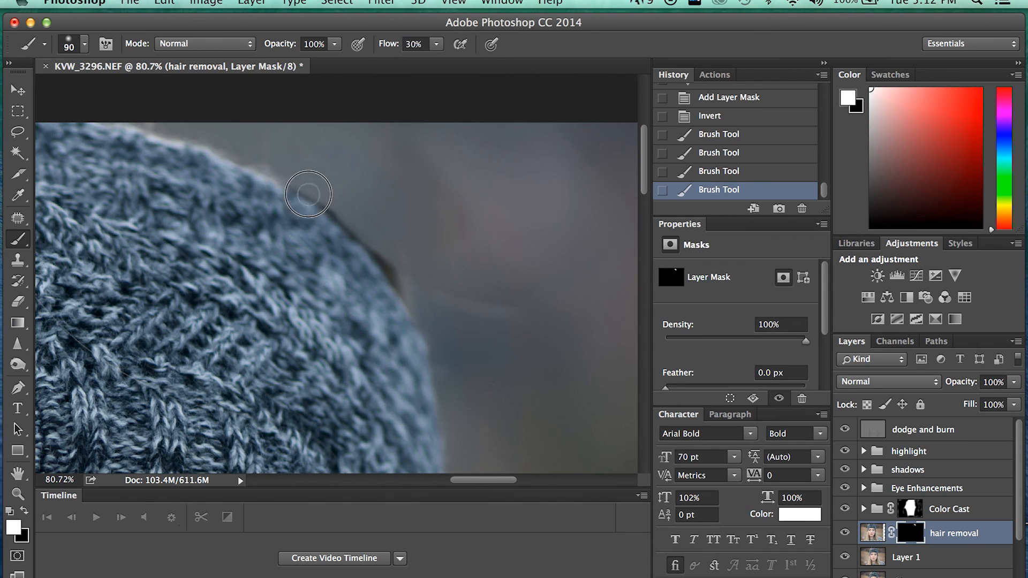
pyautogui.moveTo(327, 207); pyautogui.dragTo(389, 266)
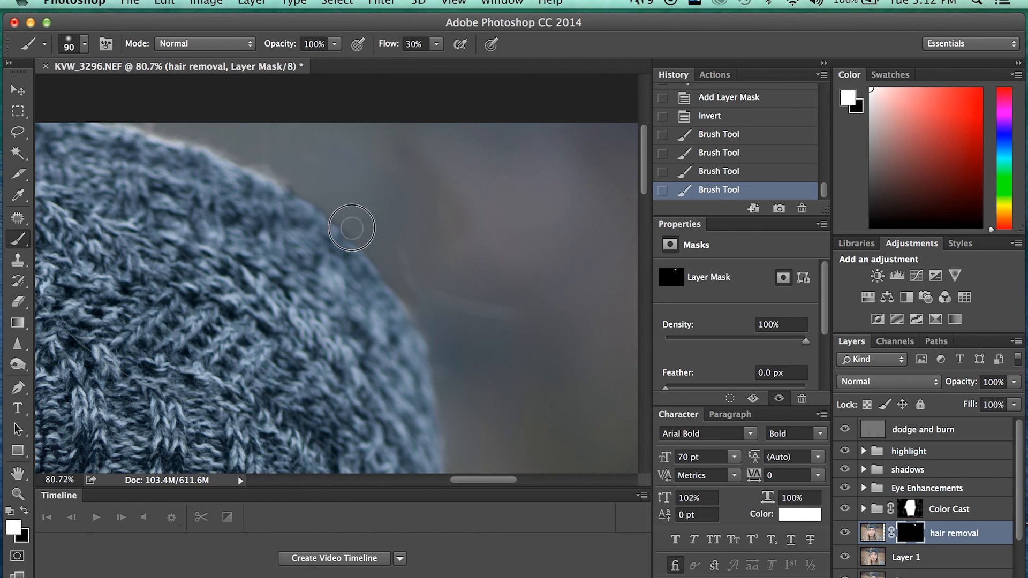
pyautogui.moveTo(401, 257)
pyautogui.mouseDown()
pyautogui.moveTo(470, 305)
pyautogui.moveTo(457, 297)
pyautogui.moveTo(536, 327)
pyautogui.mouseUp()
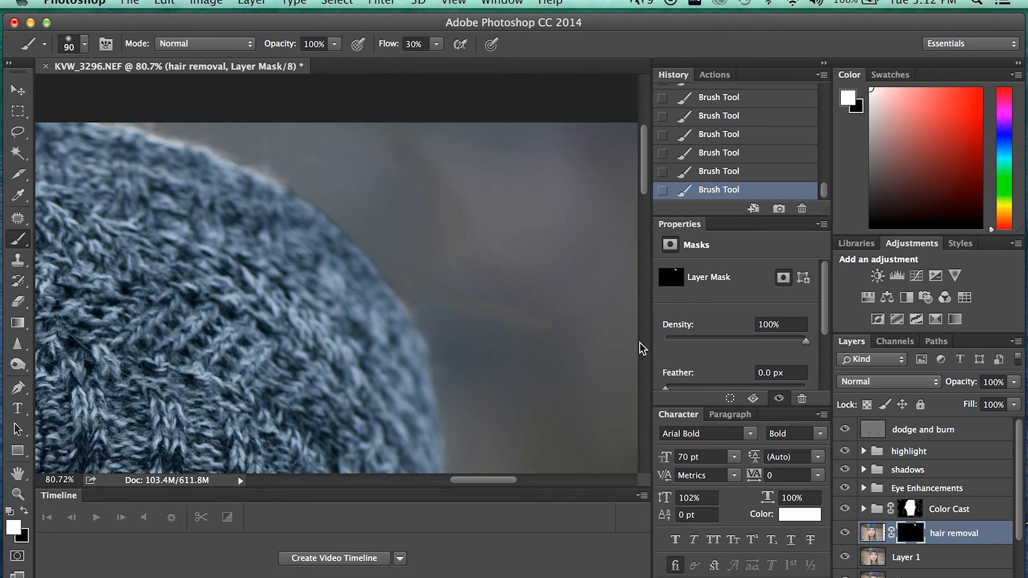
pyautogui.press('super+z')
# Step: Compare the whole portrait with and without the hair removal layer by switching its visibility
pyautogui.press('super+0')
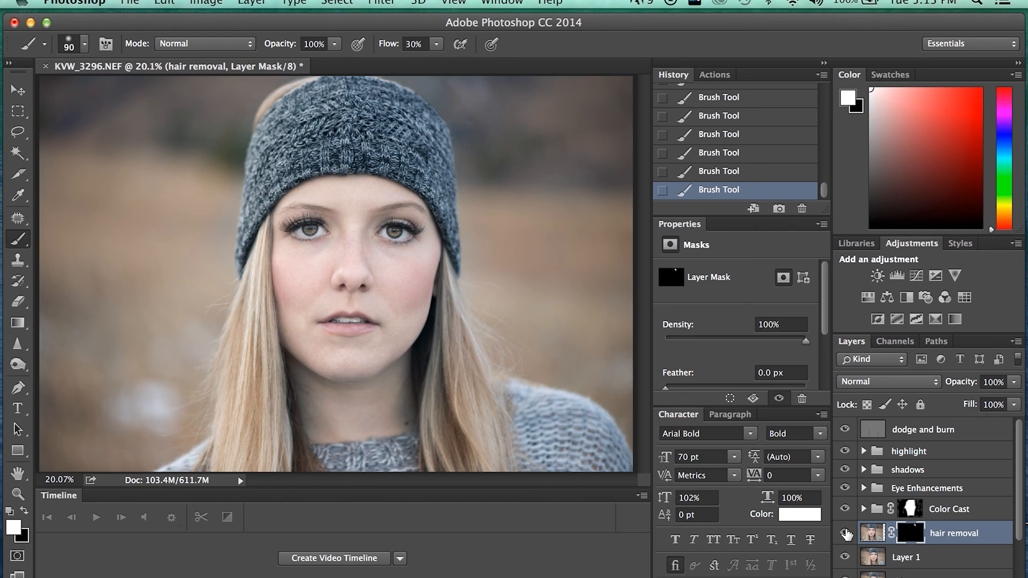
pyautogui.click(845, 534)
pyautogui.click(846, 534)
pyautogui.click(845, 534)
pyautogui.click(846, 534)
pyautogui.click(846, 534)
pyautogui.click(845, 534)
pyautogui.click(846, 534)
pyautogui.click(846, 534)
# Step: Inspect the hat's retouched edge up close for leftover hair, with the brush reduced to 40 pixels
pyautogui.scroll(15, 424, 98)
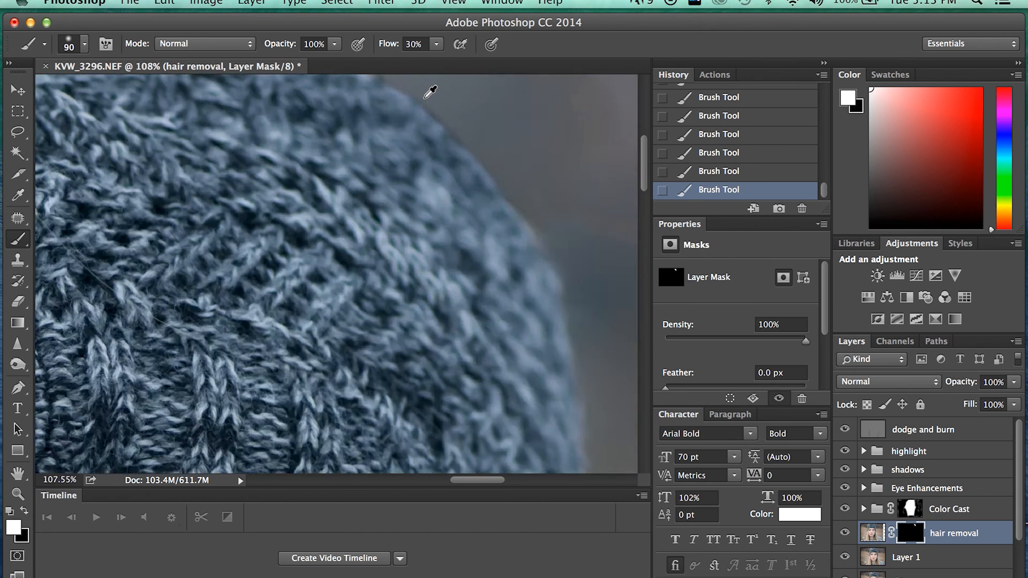
pyautogui.press('[')
pyautogui.press('[')
pyautogui.press('[')
pyautogui.press('[')
pyautogui.press('[')
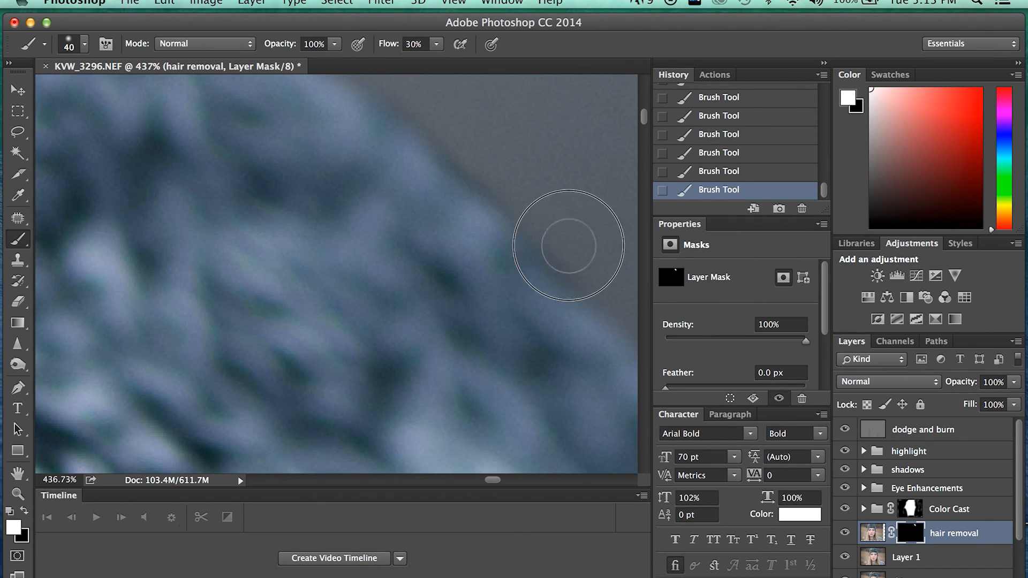
pyautogui.scroll(5, 478, 184)
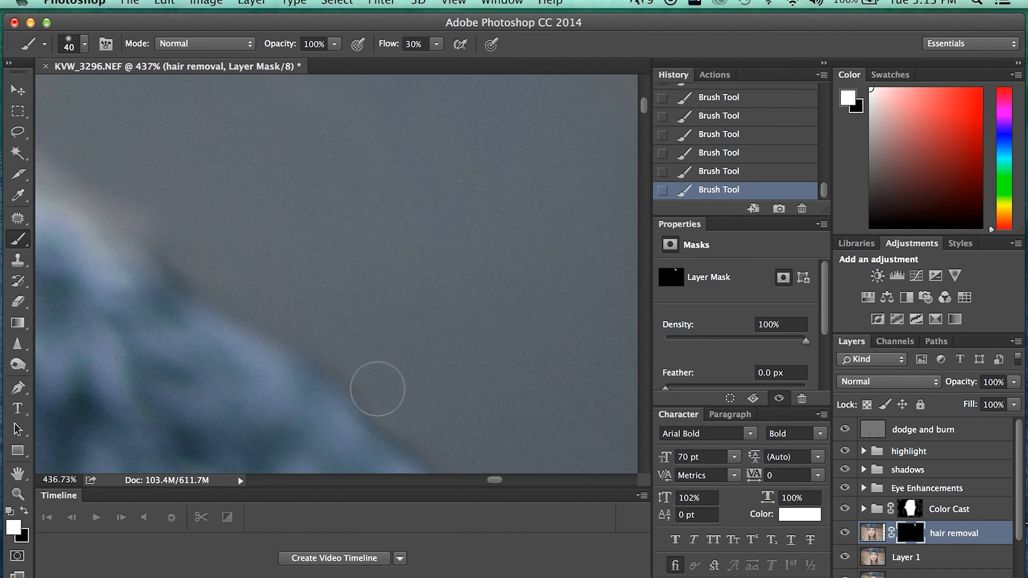
pyautogui.scroll(-8, 378, 390)
pyautogui.hscroll(5, 378, 389)
pyautogui.hscroll(2, 377, 390)
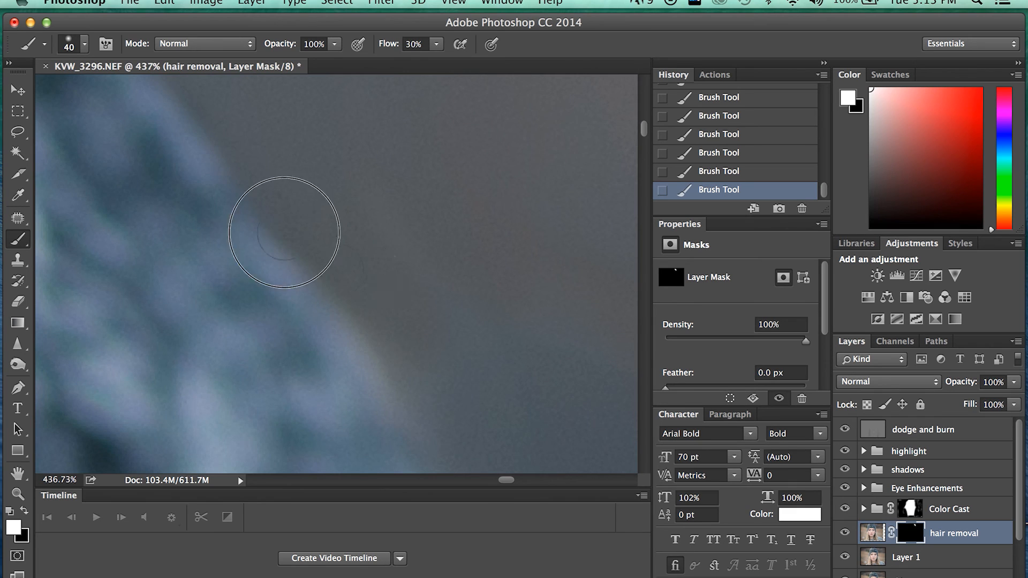
pyautogui.scroll(-5, 406, 269)
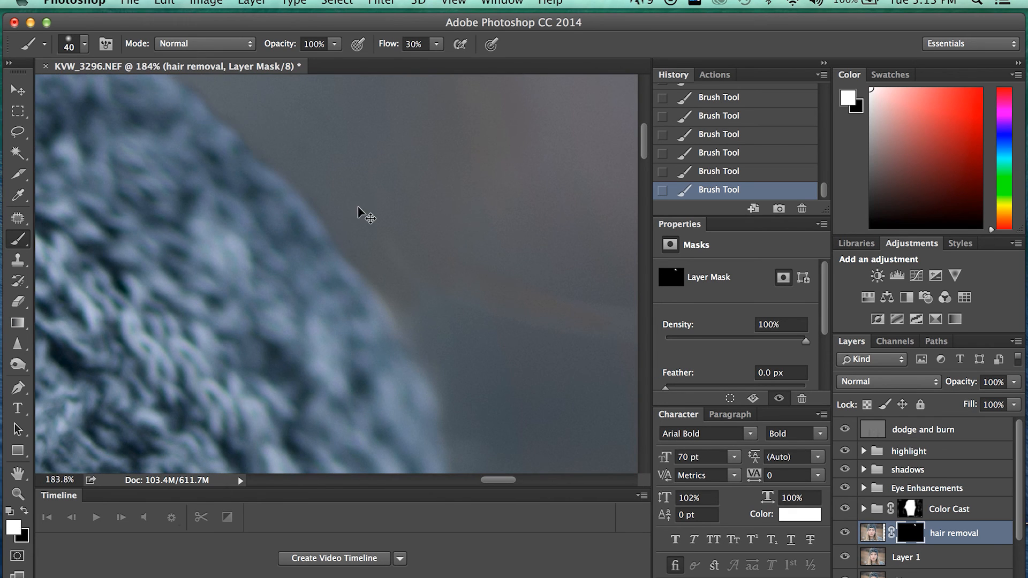
pyautogui.press('super+0')
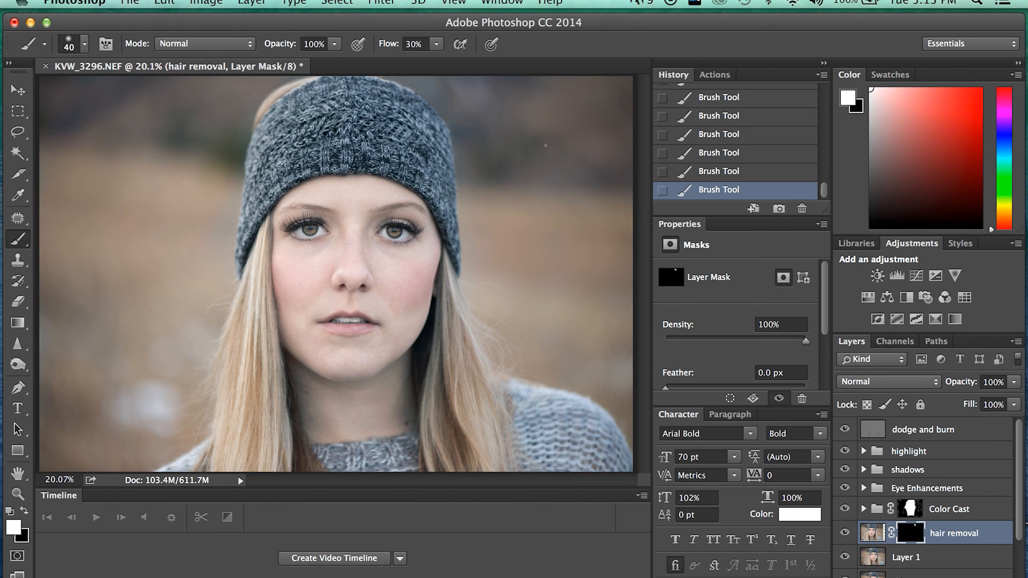
# Step: Apply the layer mask of the hair removal layer
pyautogui.scroll(-3, 958, 556)
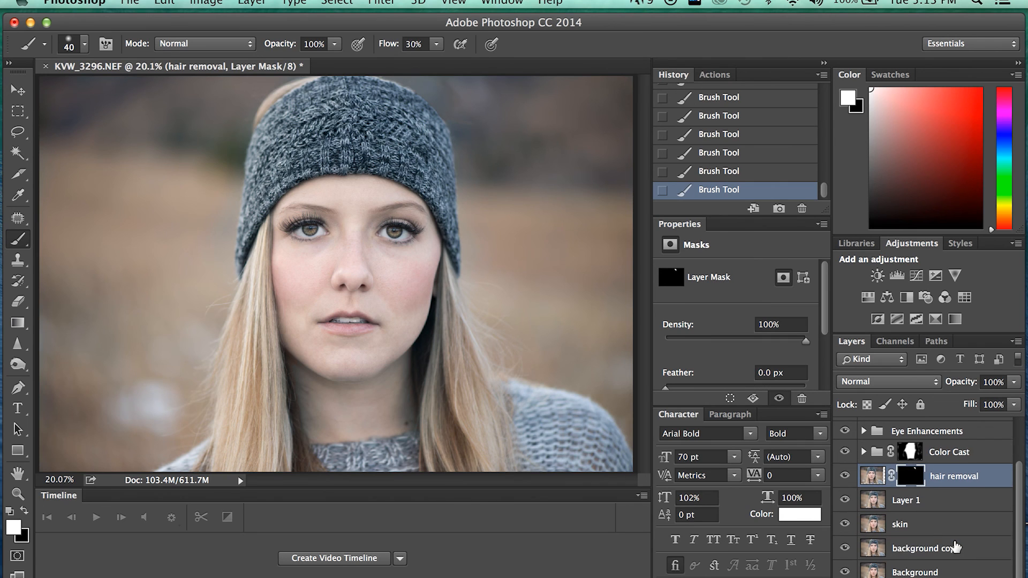
pyautogui.rightClick(917, 478)
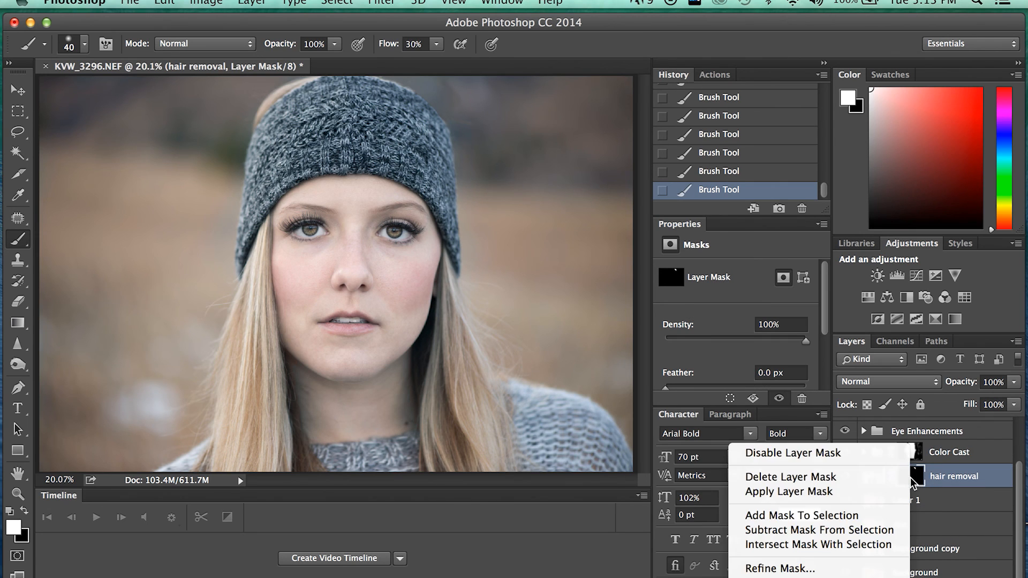
pyautogui.click(793, 491)
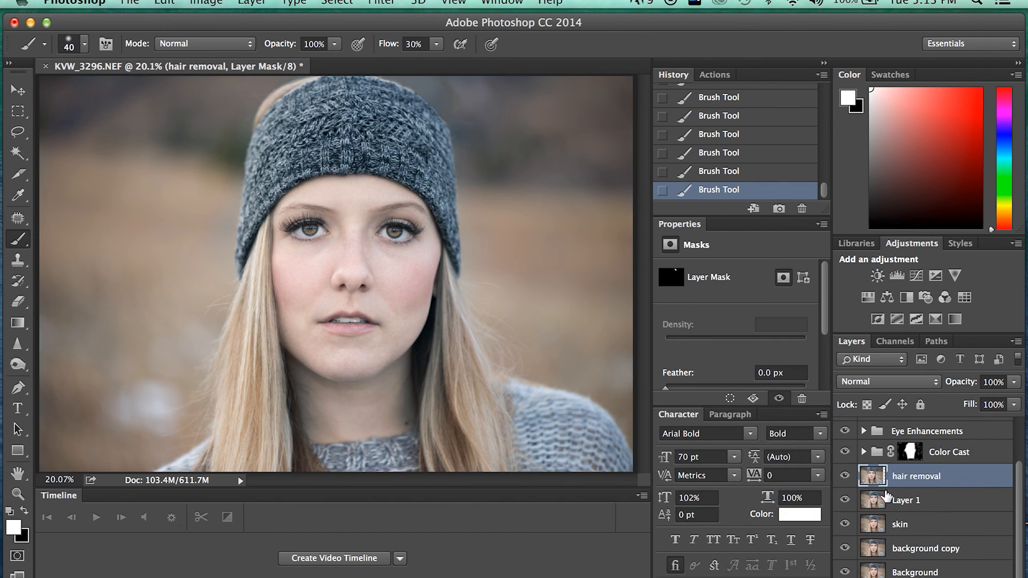
# Step: Merge the hair removal layer with Layer 1 into a single layer
pyautogui.click(946, 505)
pyautogui.click(945, 484)
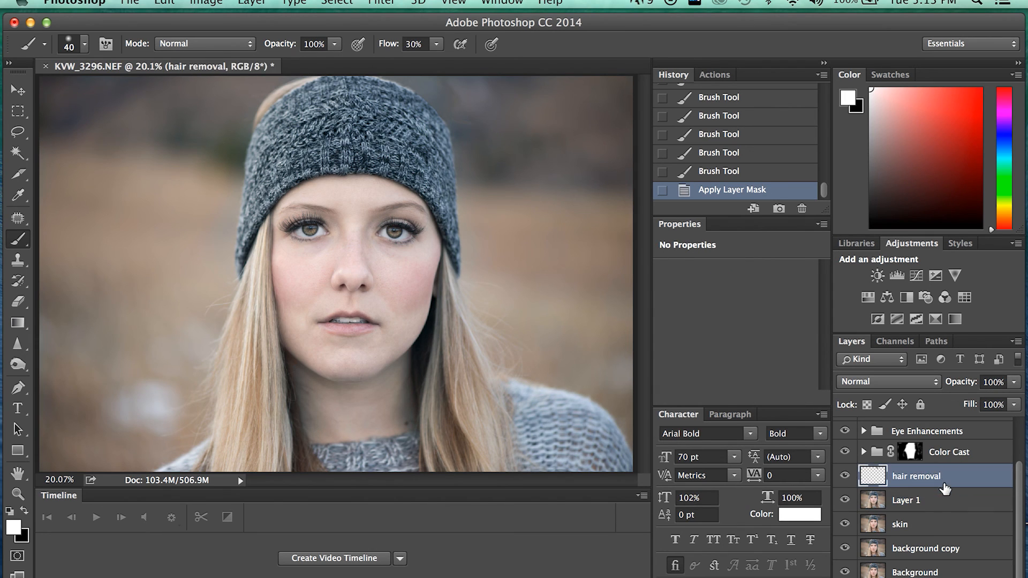
pyautogui.keyDown('shift'); pyautogui.click(946, 506); pyautogui.keyUp('shift')
pyautogui.rightClick(944, 503)
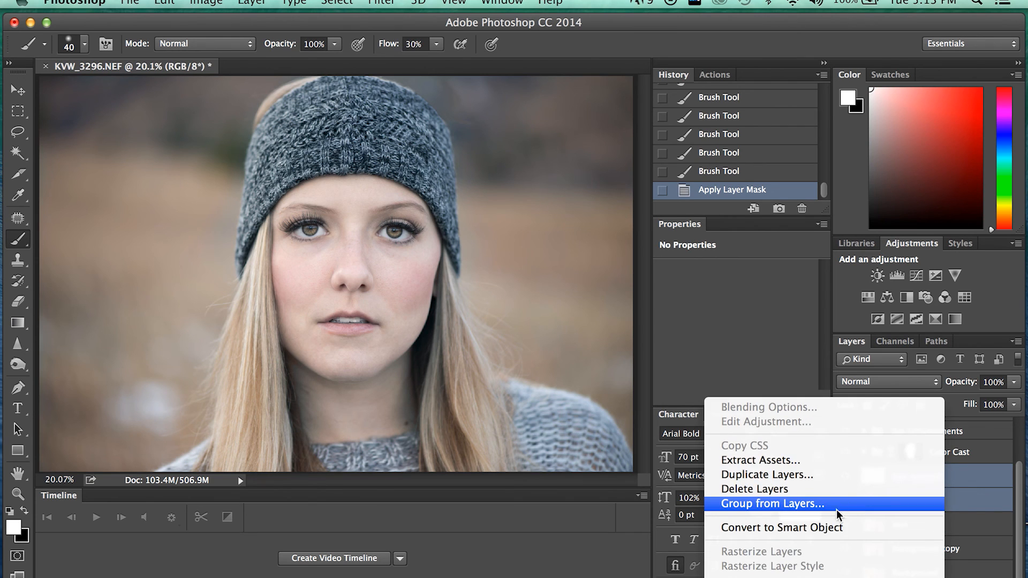
pyautogui.moveTo(840, 576)
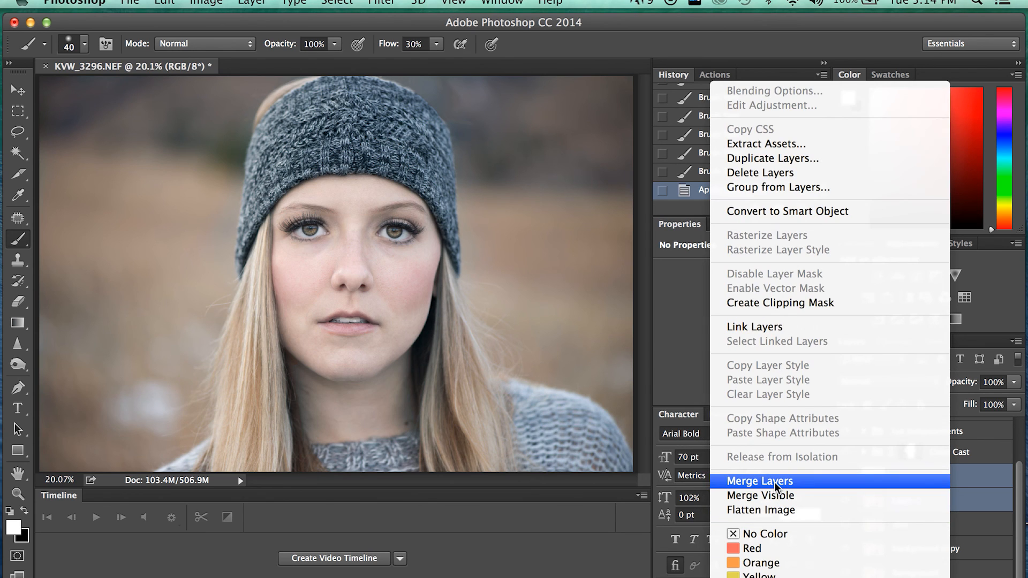
pyautogui.click(773, 480)
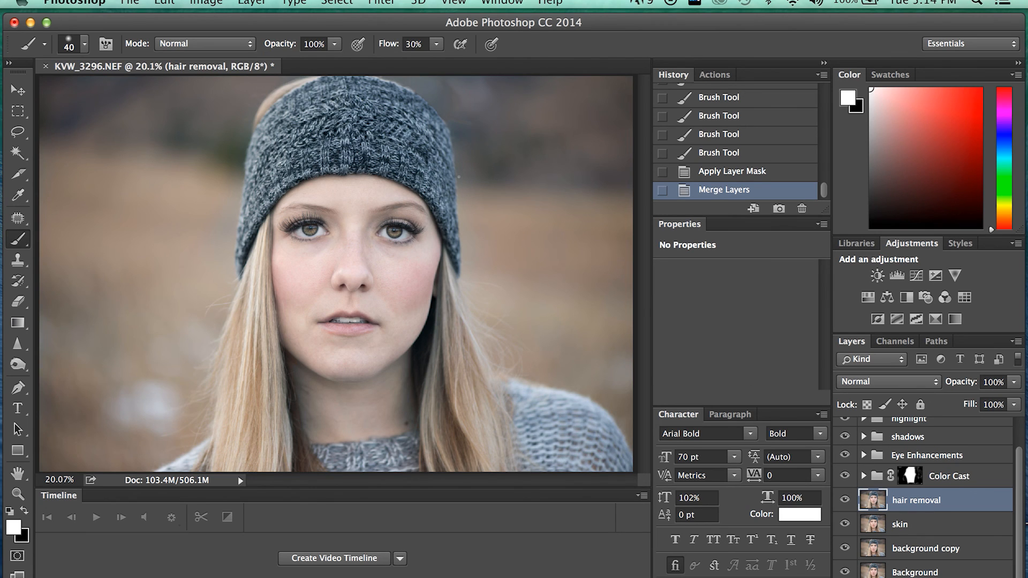
pyautogui.click(458, 177)
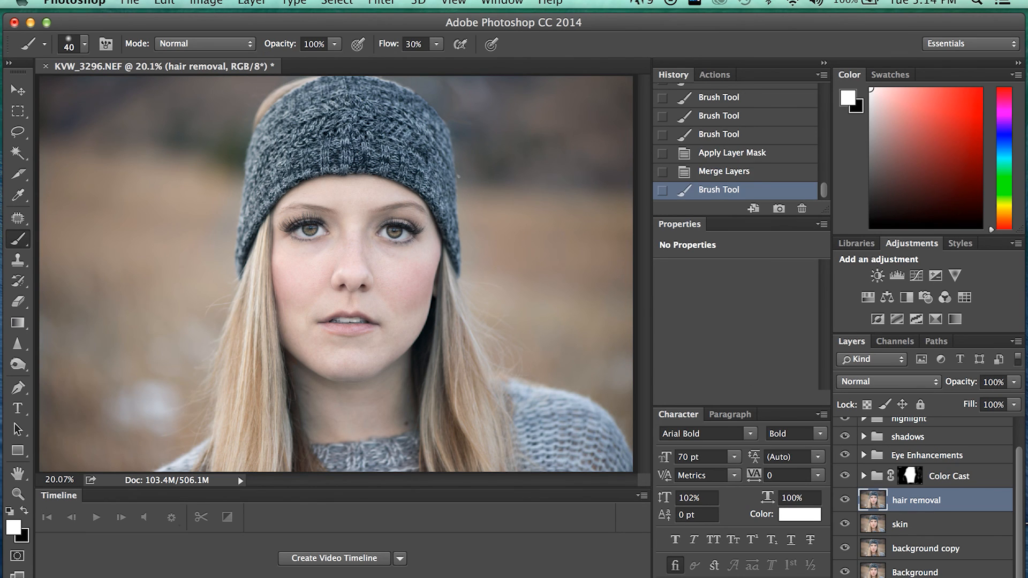
# Step: Patch the uneven background area just beyond the hat's upper curve with cleaner background using the Patch tool, and clear the selection
pyautogui.click(18, 218)
pyautogui.scroll(5, 446, 95)
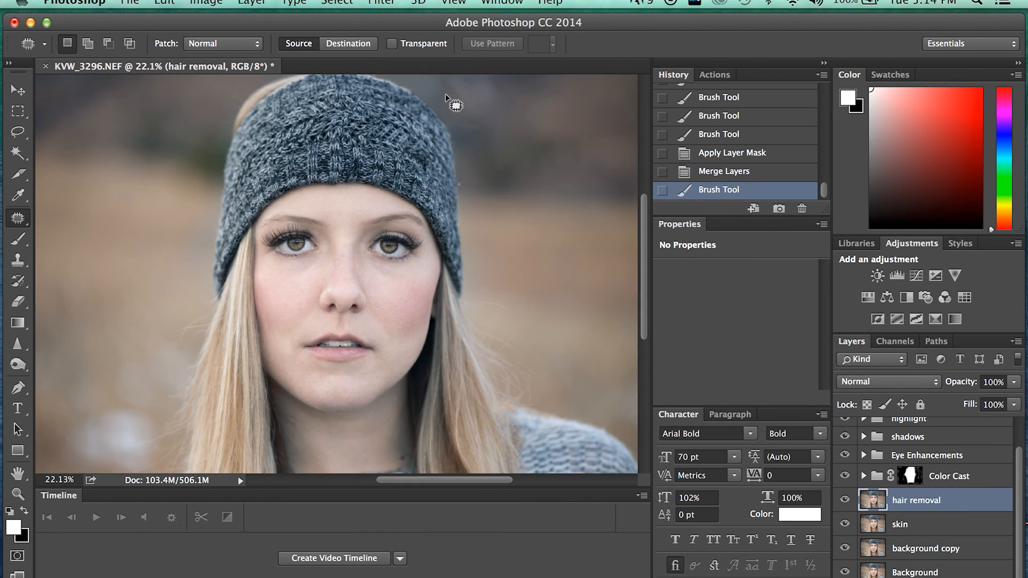
pyautogui.scroll(-4, 455, 163)
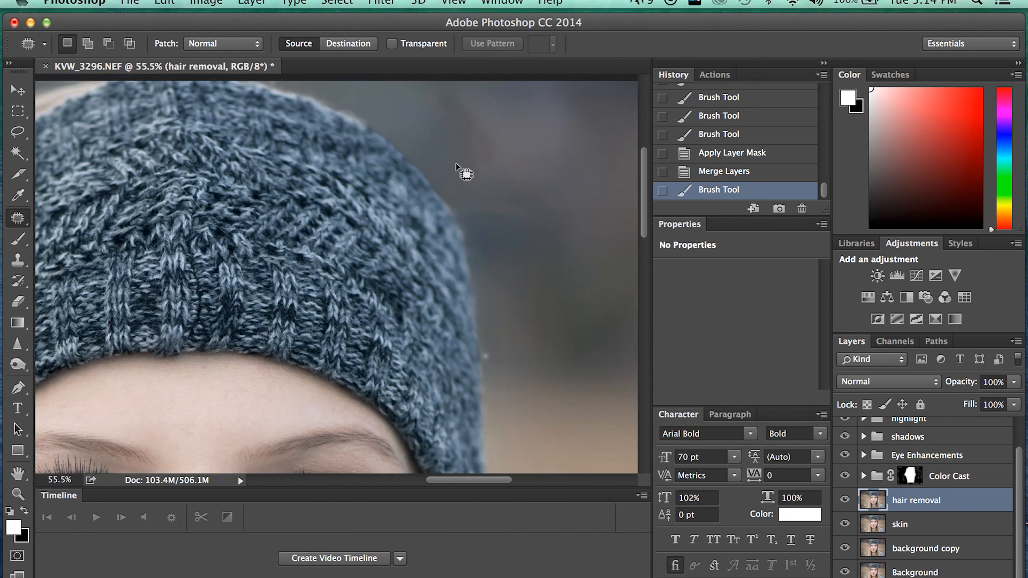
pyautogui.scroll(1, 455, 162)
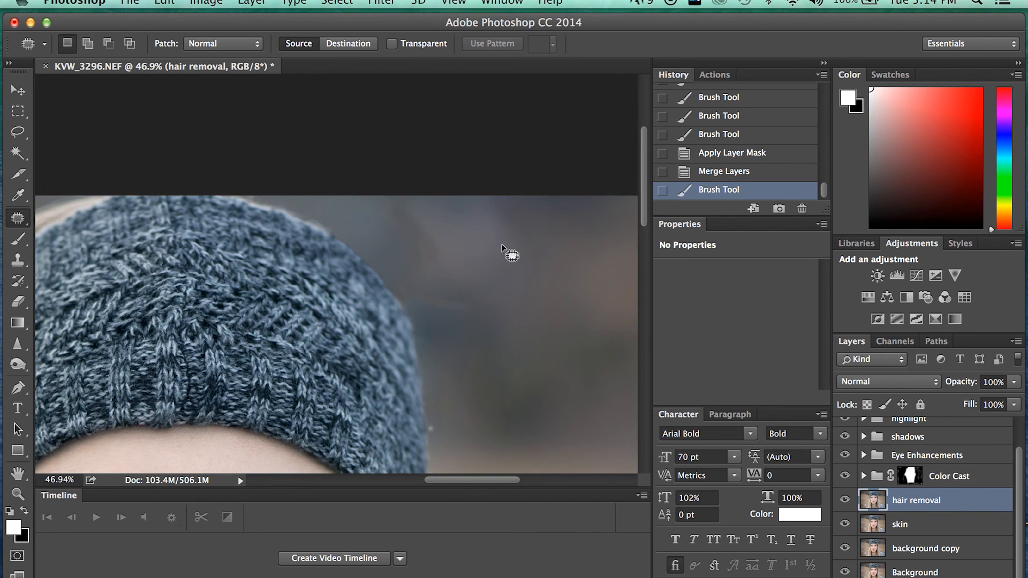
pyautogui.moveTo(429, 216)
pyautogui.mouseDown()
pyautogui.moveTo(395, 202)
pyautogui.moveTo(379, 218)
pyautogui.moveTo(424, 264)
pyautogui.moveTo(438, 260)
pyautogui.moveTo(429, 215)
pyautogui.mouseUp()
pyautogui.moveTo(418, 229); pyautogui.dragTo(511, 251)
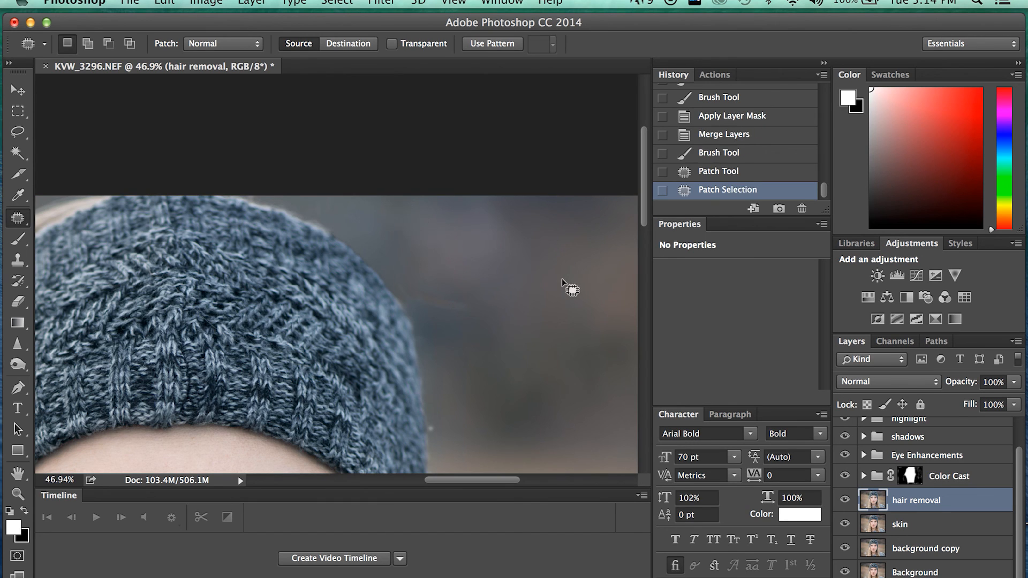
pyautogui.hotkey('ctrl', 'd')
# Step: Patch the faint streak beside the hat and the uneven spot above its curved edge with clean background, clearing each selection
pyautogui.moveTo(475, 298)
pyautogui.mouseDown()
pyautogui.moveTo(401, 281)
pyautogui.moveTo(429, 314)
pyautogui.moveTo(463, 320)
pyautogui.moveTo(476, 306)
pyautogui.moveTo(447, 314)
pyautogui.moveTo(509, 376)
pyautogui.mouseUp()
pyautogui.press('super+d')
pyautogui.moveTo(375, 215)
pyautogui.mouseDown()
pyautogui.moveTo(376, 228)
pyautogui.moveTo(471, 252)
pyautogui.mouseUp()
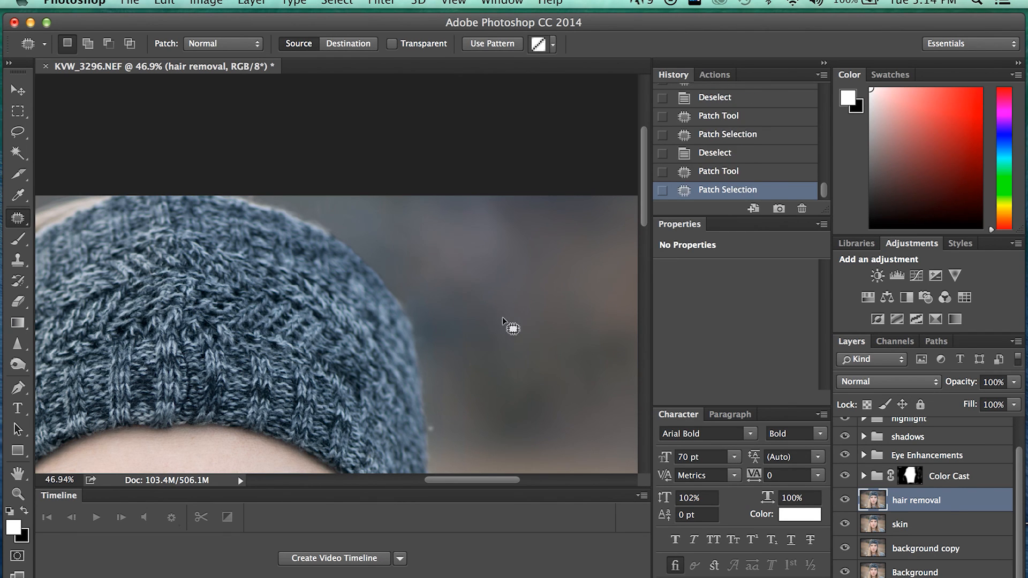
pyautogui.press('super+d')
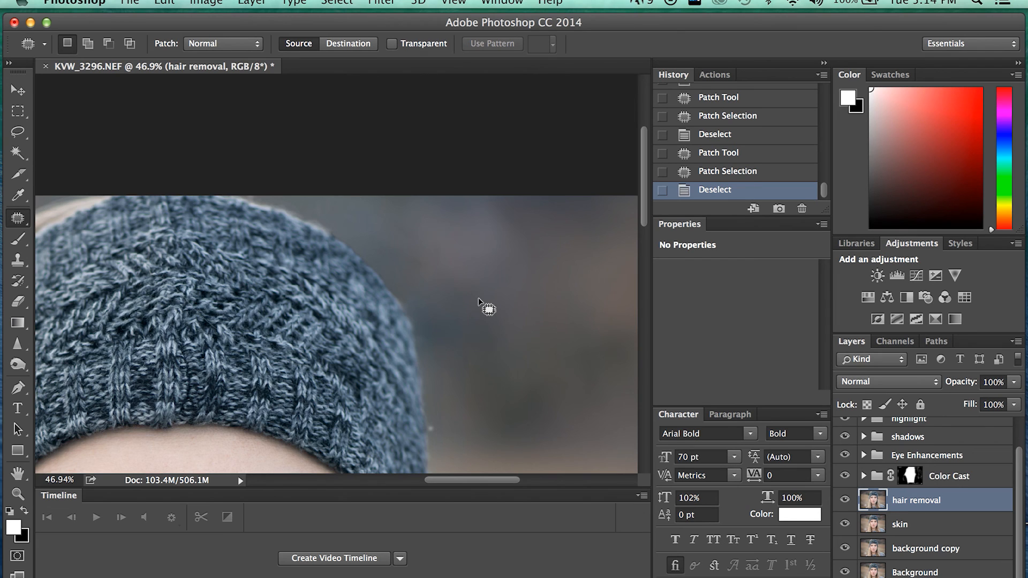
pyautogui.press('super+0')
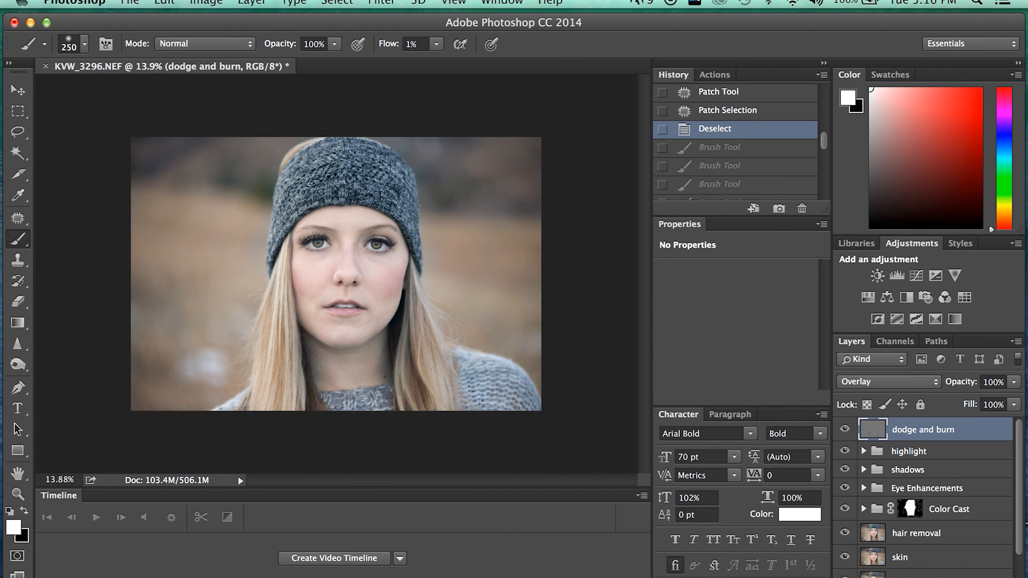
# Step: Add a Brightness/Contrast adjustment layer above the dodge and burn layer with Contrast 7, and toggle its visibility to compare the effect
pyautogui.click(929, 577)
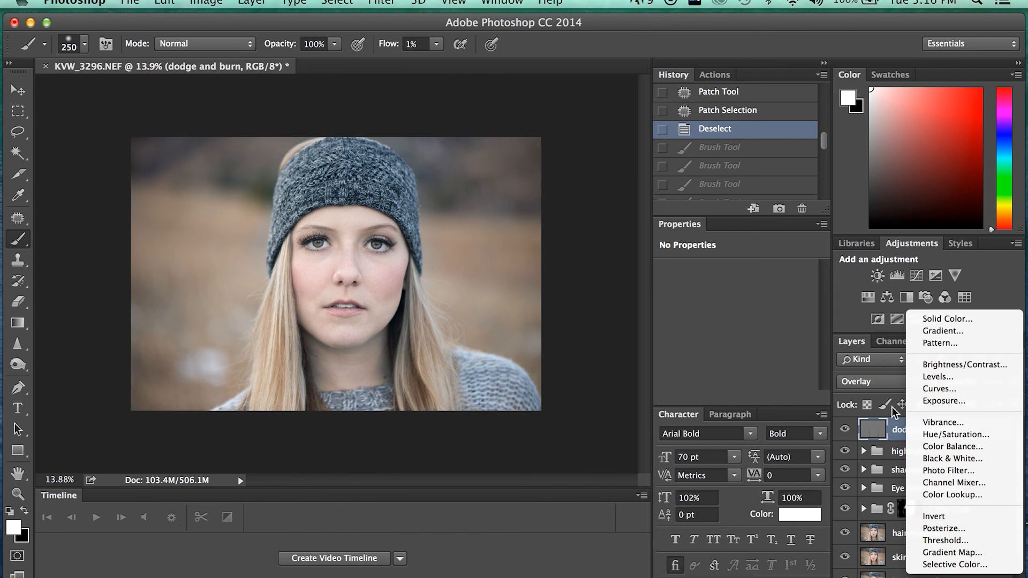
pyautogui.click(965, 364)
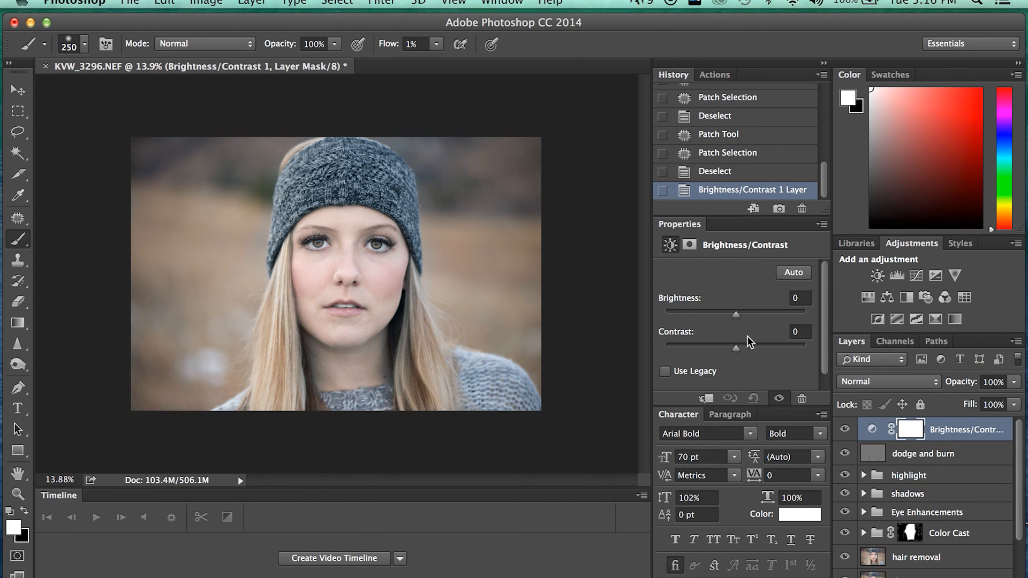
pyautogui.moveTo(736, 349)
pyautogui.mouseDown()
pyautogui.moveTo(750, 350)
pyautogui.moveTo(716, 349)
pyautogui.moveTo(751, 351)
pyautogui.moveTo(740, 350)
pyautogui.mouseUp()
pyautogui.click(845, 430)
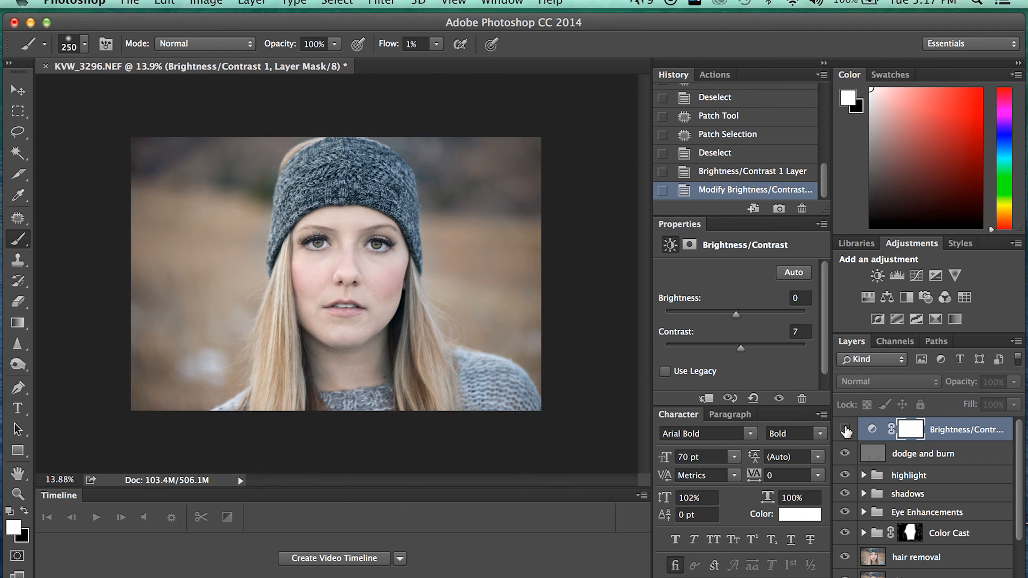
pyautogui.click(845, 430)
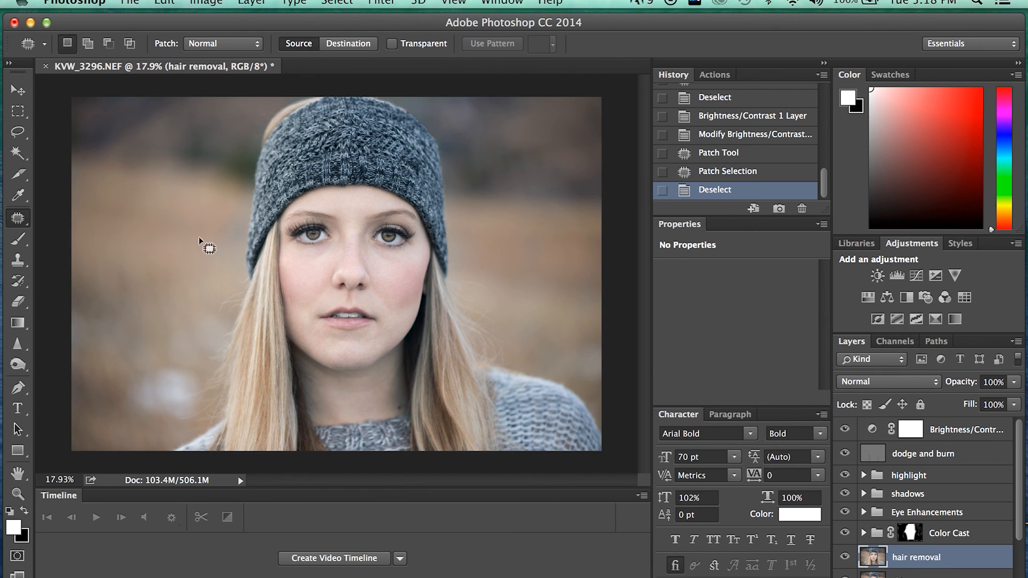
# Step: Sharpen both eyes and their lashes on the hair removal layer using the Sharpen tool at 7% strength and brush size 100
pyautogui.click(20, 345)
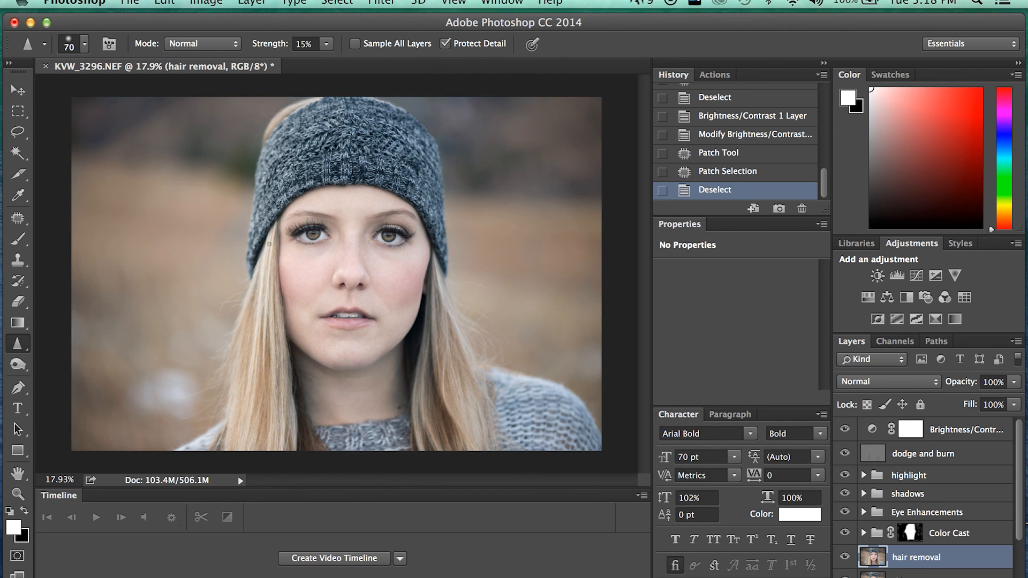
pyautogui.click(327, 44)
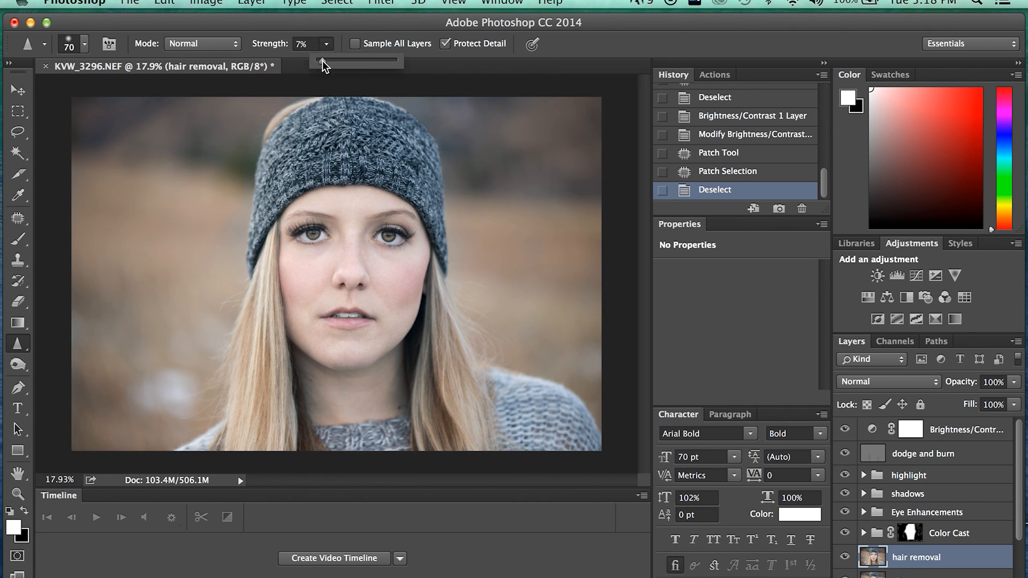
pyautogui.press(']')
pyautogui.press(']')
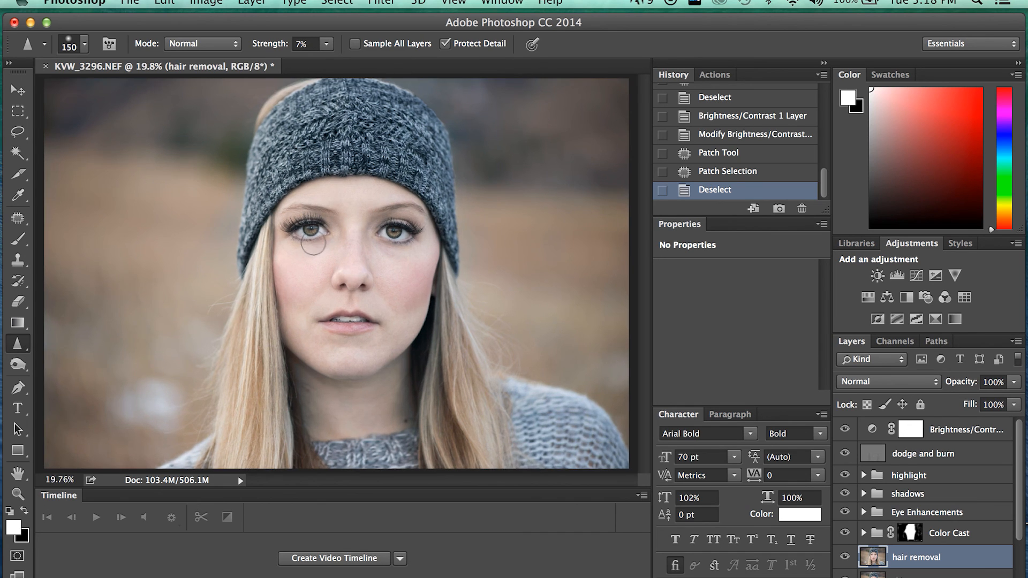
pyautogui.scroll(5, 313, 242)
pyautogui.scroll(1, 313, 242)
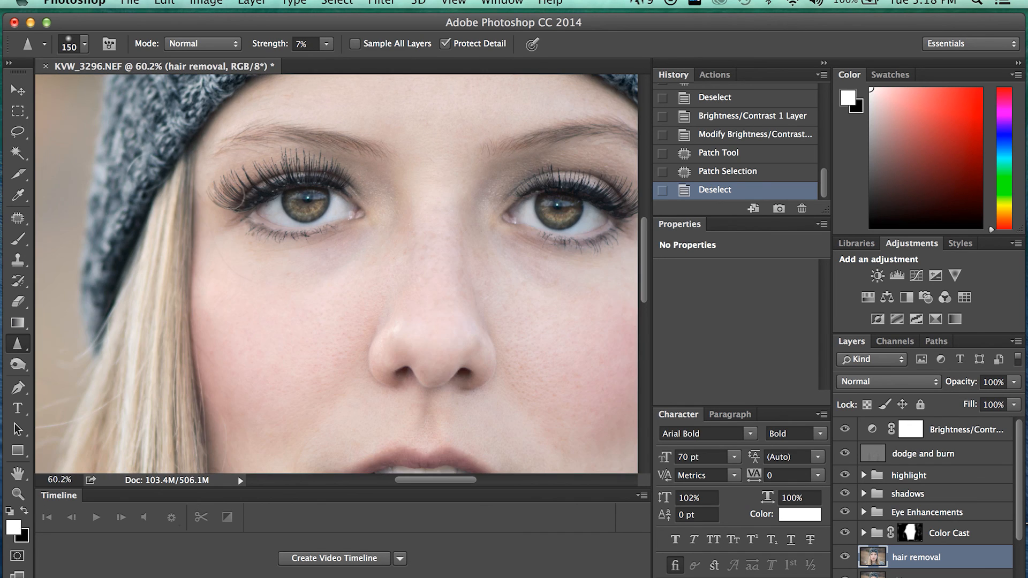
pyautogui.press('[')
pyautogui.press('[')
pyautogui.moveTo(254, 186)
pyautogui.mouseDown()
pyautogui.moveTo(293, 163)
pyautogui.moveTo(364, 182)
pyautogui.mouseUp()
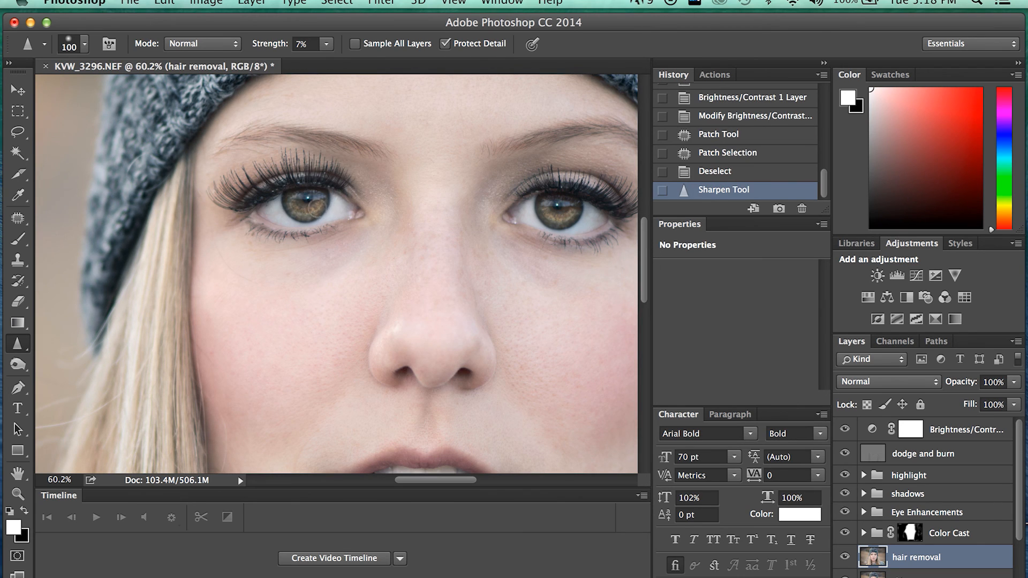
pyautogui.moveTo(295, 204); pyautogui.dragTo(313, 201)
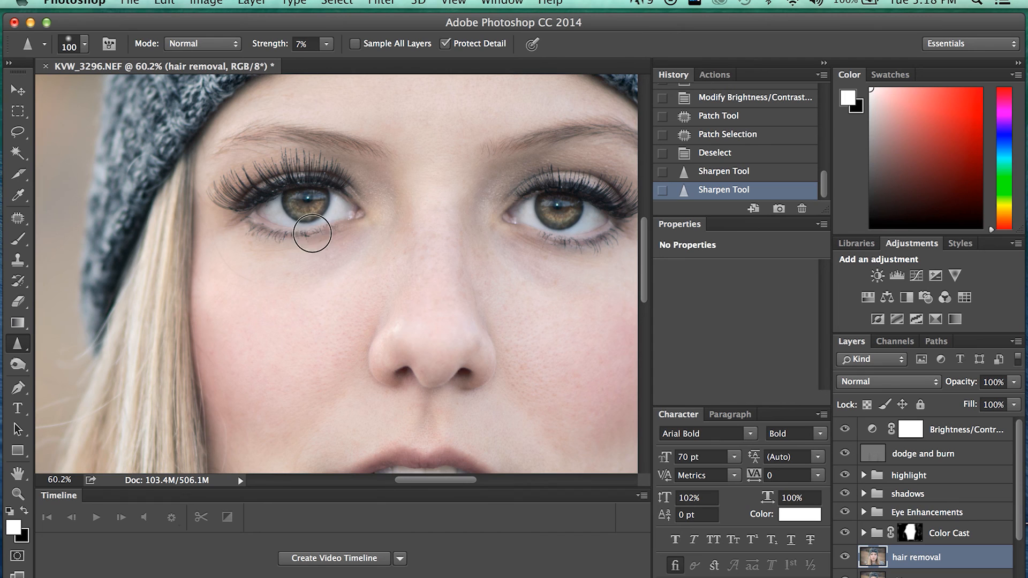
pyautogui.moveTo(268, 229); pyautogui.dragTo(354, 225)
pyautogui.moveTo(551, 209)
pyautogui.mouseDown()
pyautogui.moveTo(531, 183)
pyautogui.moveTo(604, 182)
pyautogui.moveTo(626, 212)
pyautogui.mouseUp()
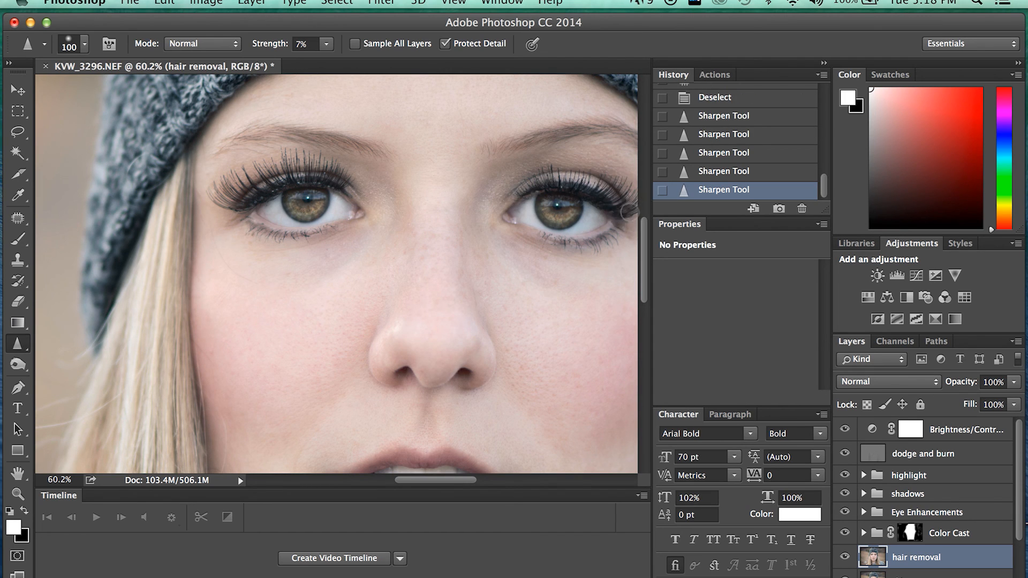
pyautogui.moveTo(593, 243); pyautogui.dragTo(541, 237)
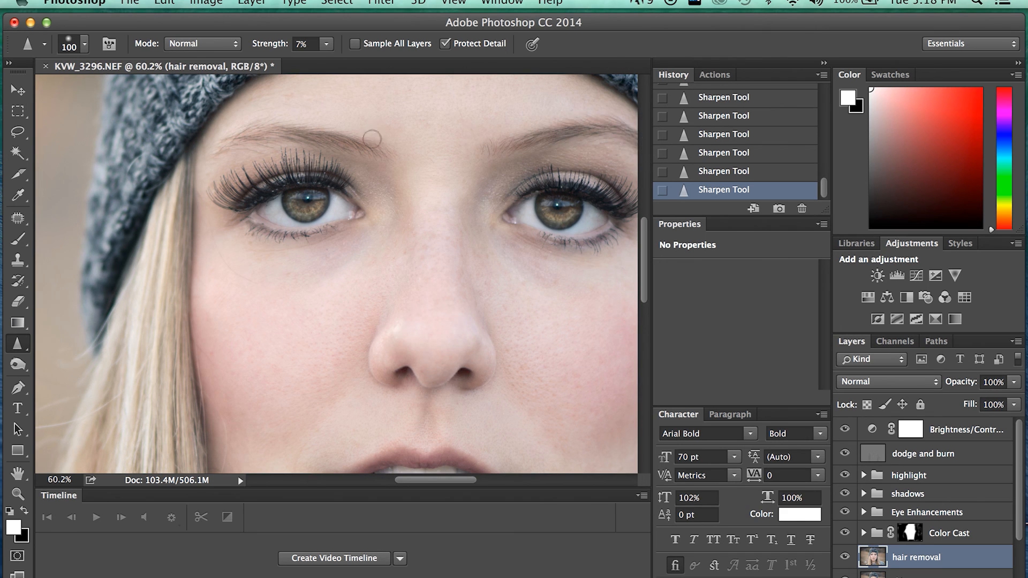
# Step: Sharpen the lower lip with the Sharpen tool at 7% strength and check the whole portrait
pyautogui.scroll(3, 386, 202)
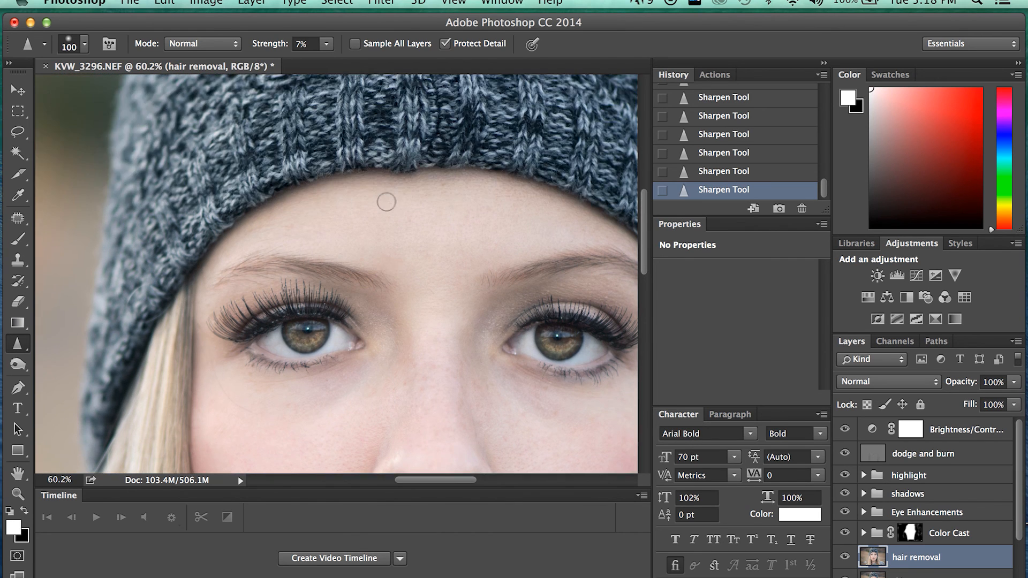
pyautogui.scroll(-8, 386, 202)
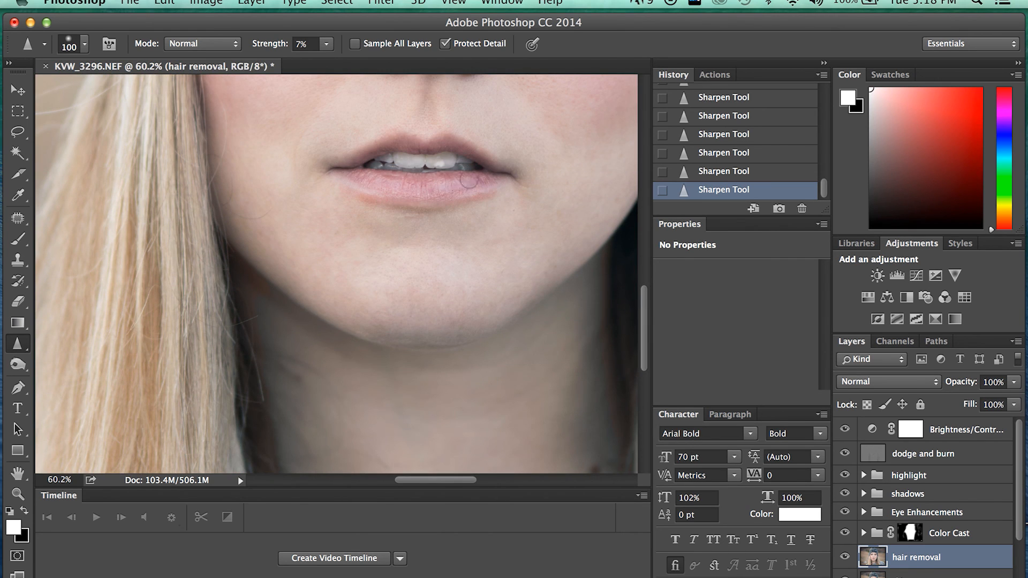
pyautogui.moveTo(449, 179)
pyautogui.mouseDown()
pyautogui.moveTo(416, 191)
pyautogui.moveTo(353, 169)
pyautogui.moveTo(419, 154)
pyautogui.moveTo(384, 173)
pyautogui.moveTo(496, 180)
pyautogui.mouseUp()
pyautogui.scroll(-5, 496, 182)
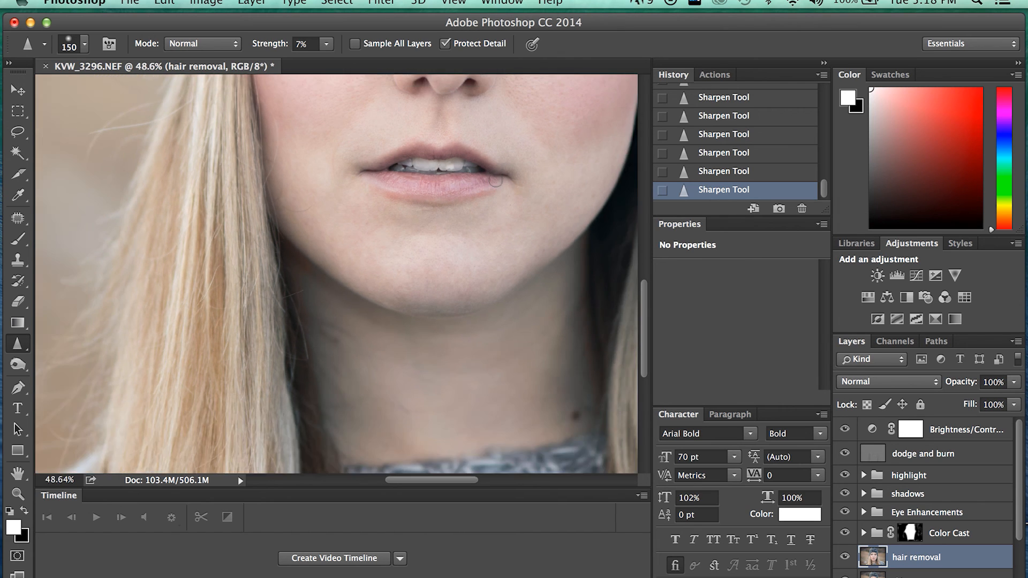
pyautogui.scroll(5, 495, 182)
pyautogui.scroll(-3, 496, 181)
pyautogui.scroll(2, 495, 181)
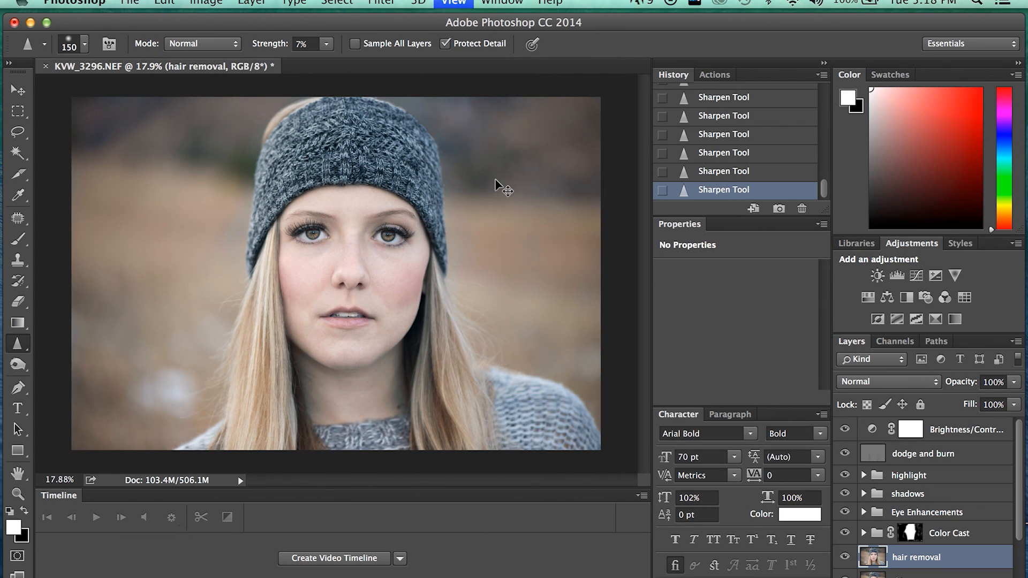
pyautogui.scroll(1, 496, 180)
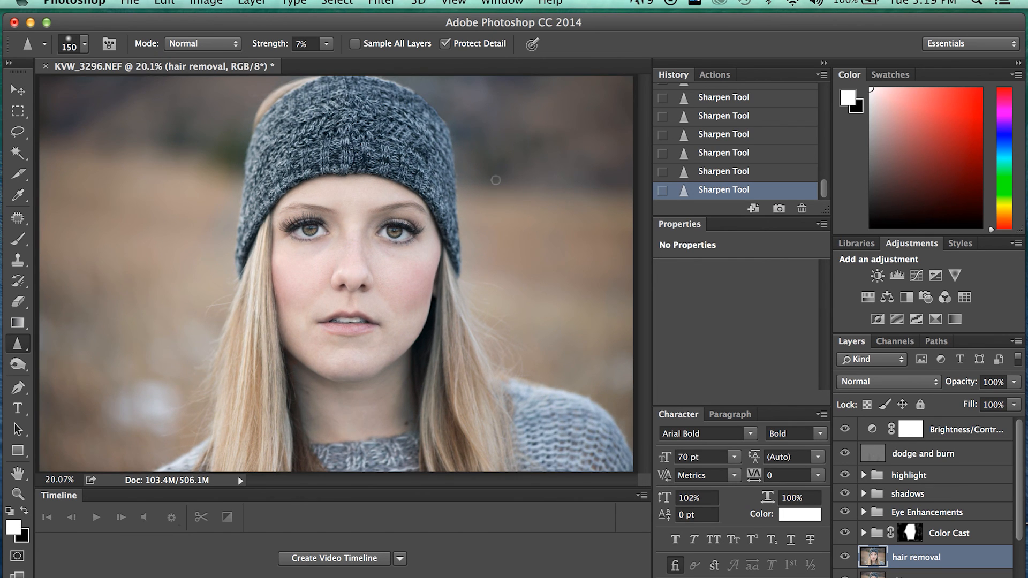
# Step: View the original KVW_3296.NEF history snapshot for comparison and return to the latest Sharpen Tool state
pyautogui.click(715, 74)
pyautogui.moveTo(824, 134)
pyautogui.mouseDown()
pyautogui.moveTo(826, 90)
pyautogui.moveTo(670, 69)
pyautogui.moveTo(828, 116)
pyautogui.moveTo(824, 134)
pyautogui.mouseUp()
pyautogui.click(674, 74)
pyautogui.moveTo(825, 187); pyautogui.dragTo(827, 81)
pyautogui.click(761, 96)
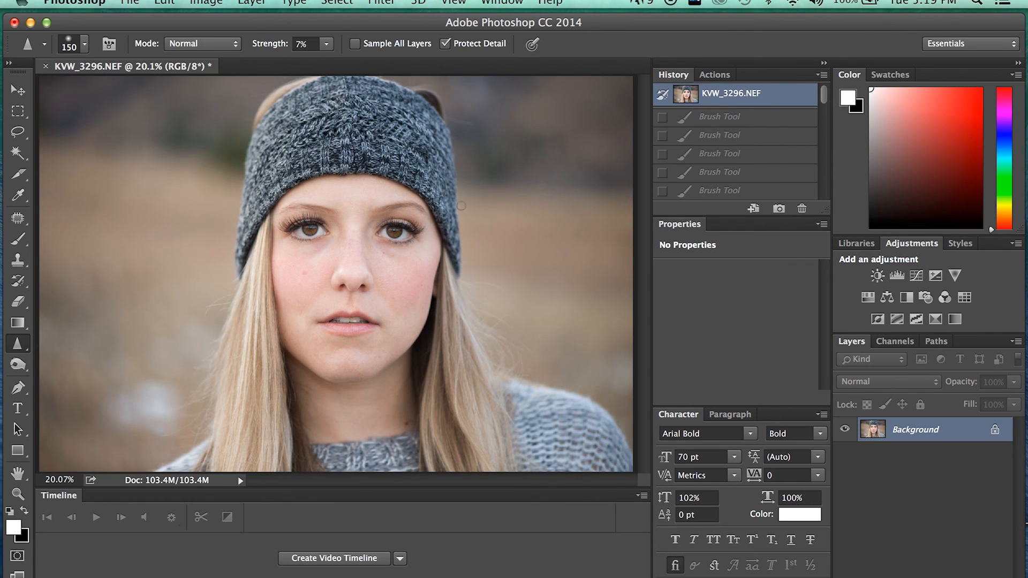
pyautogui.scroll(-5, 461, 205)
pyautogui.scroll(4, 461, 206)
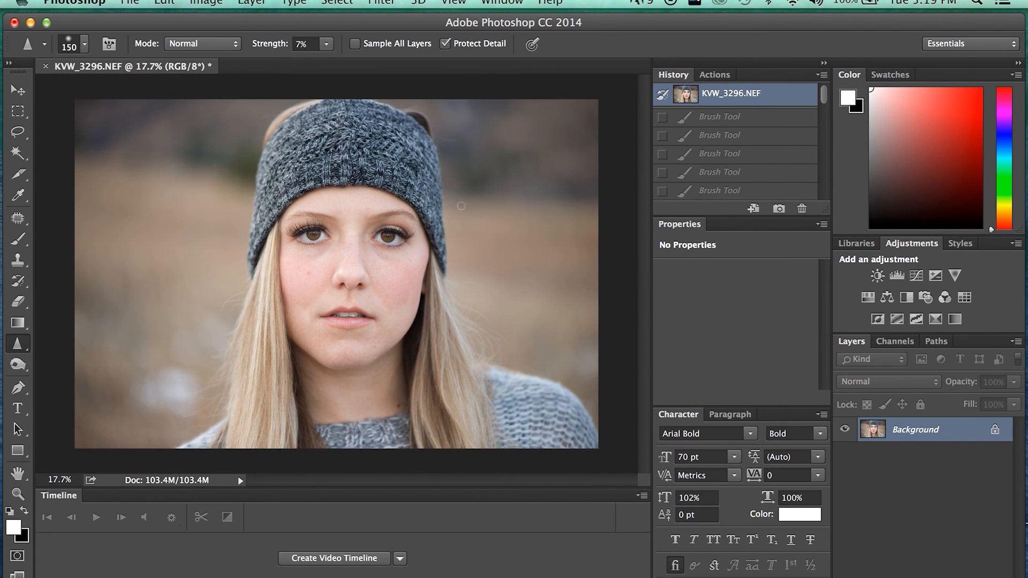
pyautogui.moveTo(825, 97); pyautogui.dragTo(824, 210)
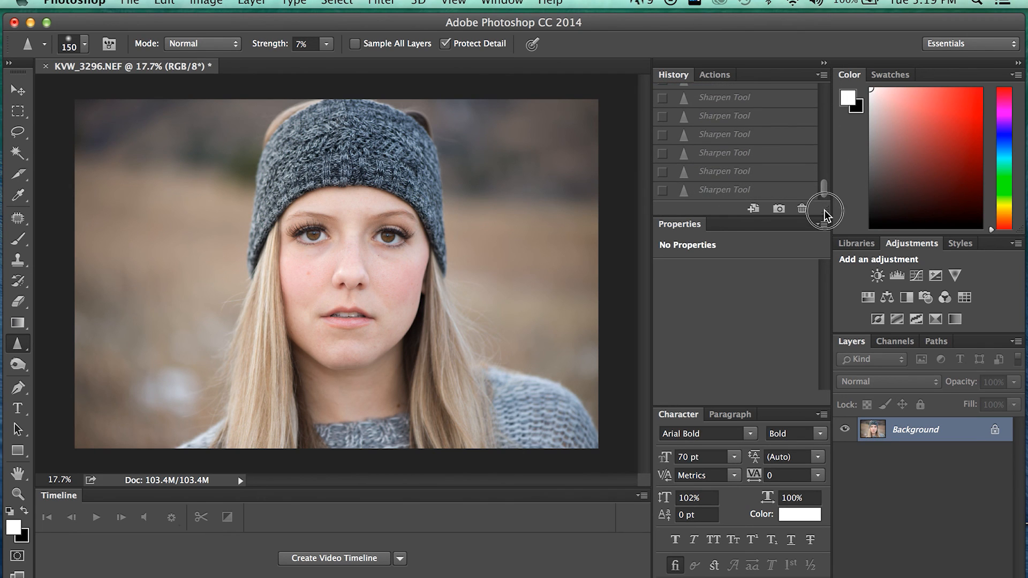
pyautogui.click(737, 192)
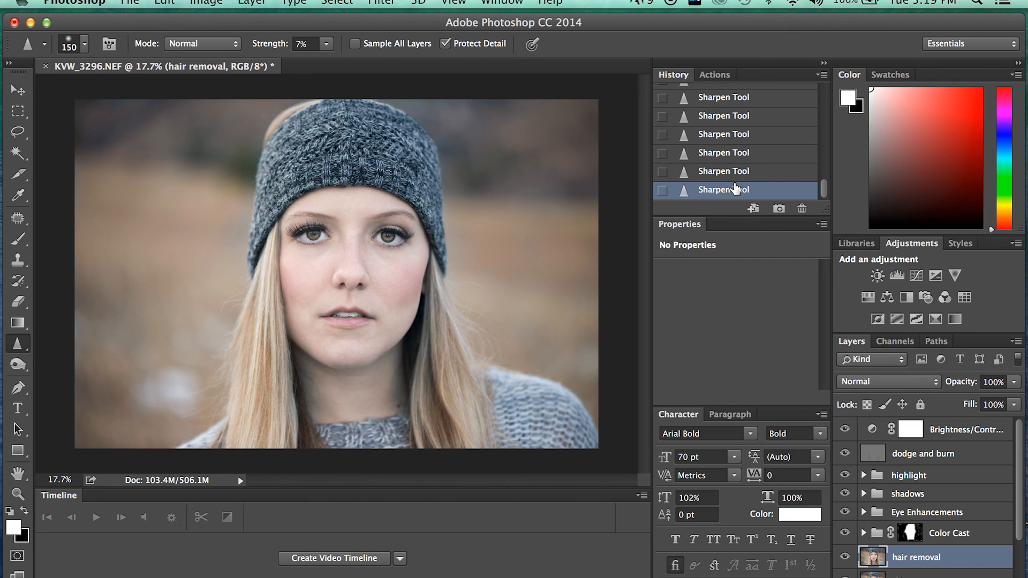
# Step: Repeat the before-and-after comparison with the opening snapshot, restore the last sharpening state and review the full retouched portrait
pyautogui.moveTo(821, 191)
pyautogui.mouseDown()
pyautogui.moveTo(824, 72)
pyautogui.moveTo(825, 203)
pyautogui.mouseUp()
pyautogui.click(767, 94)
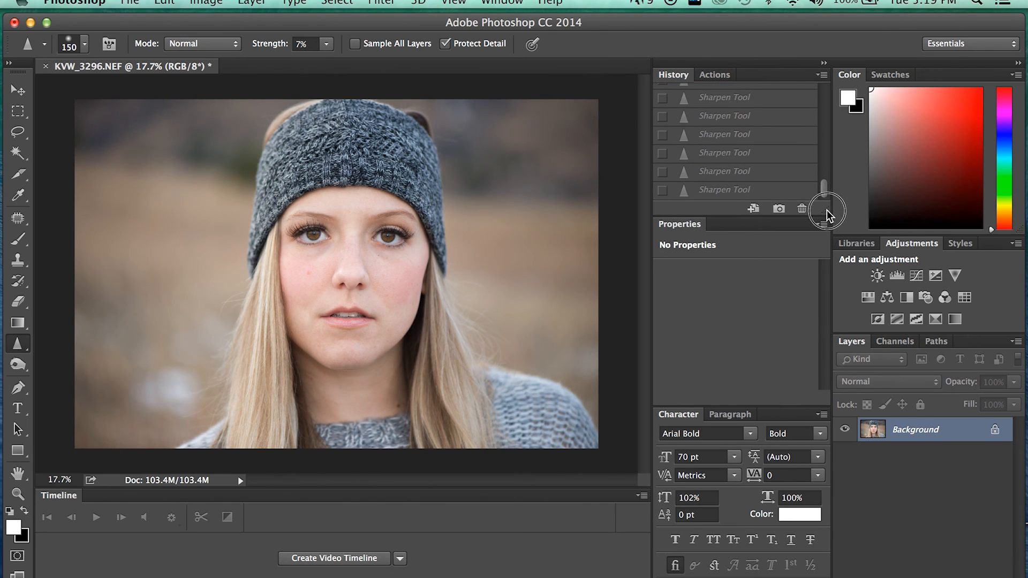
pyautogui.click(781, 193)
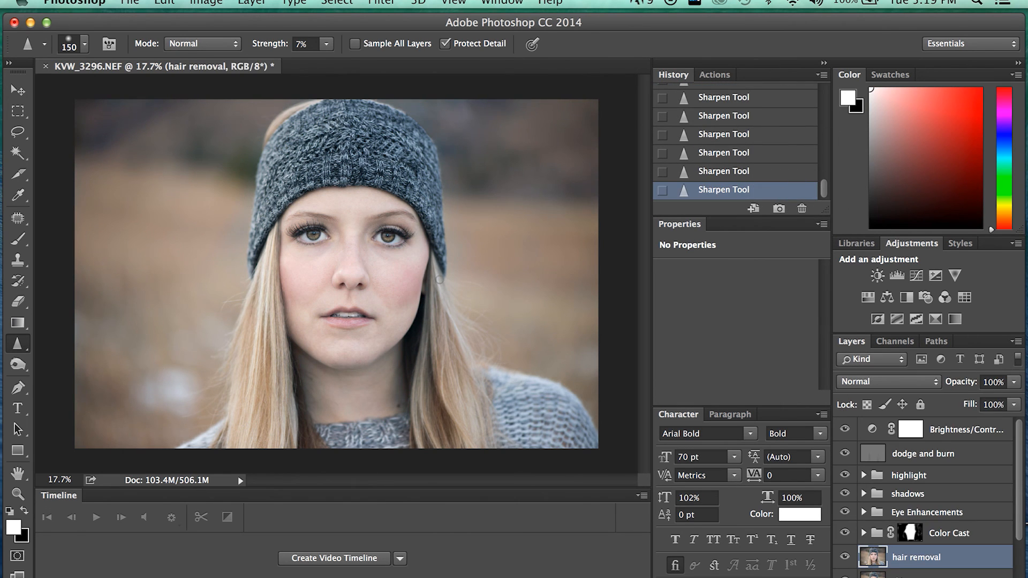
pyautogui.scroll(-2, 439, 279)
pyautogui.scroll(4, 439, 279)
pyautogui.scroll(-1, 439, 279)
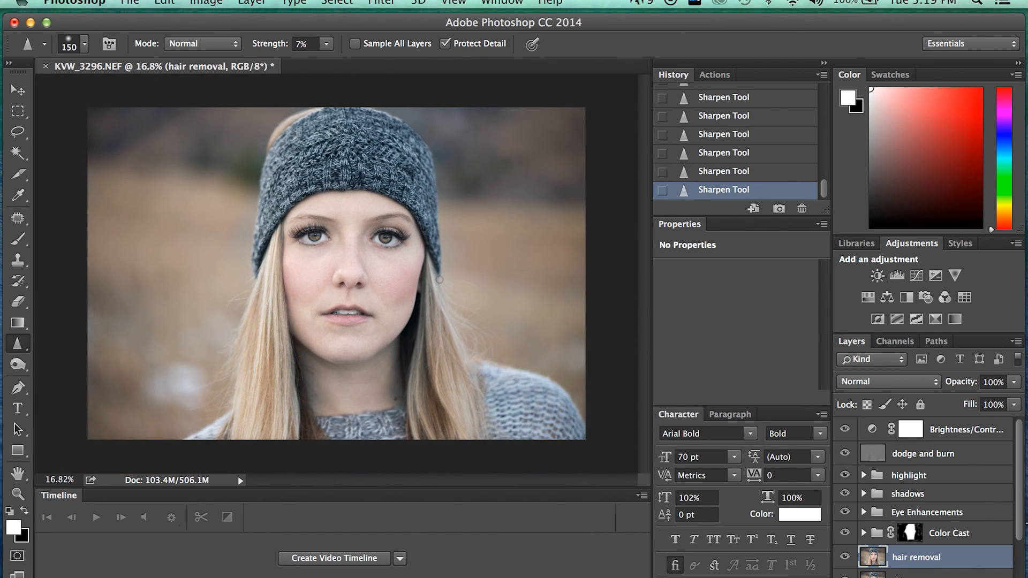